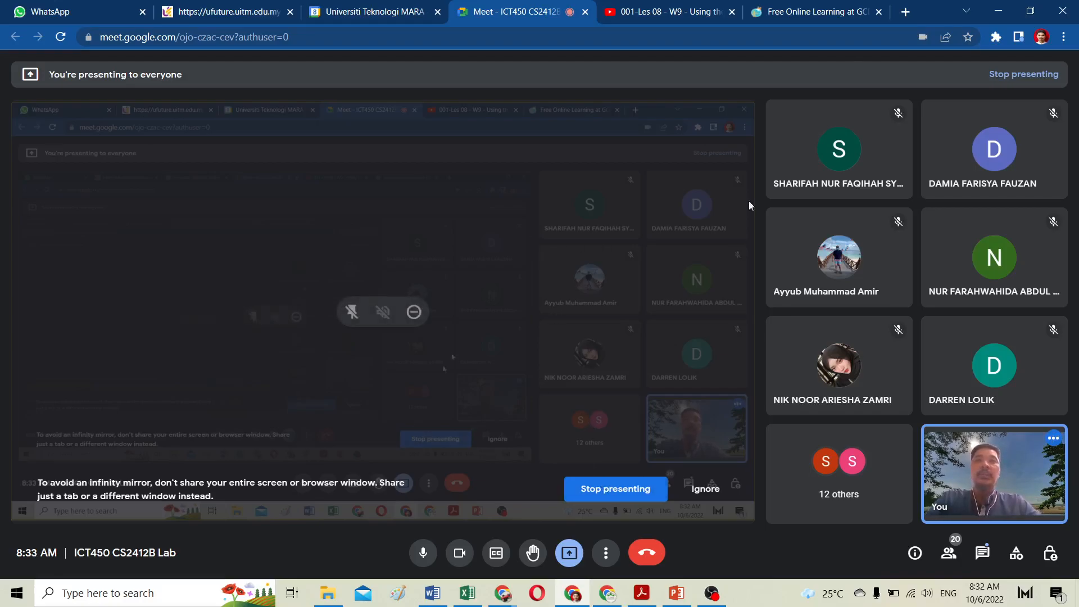
Step: Switch to the GCFGlobal tab and open the Access topic page from the Topics list
click(799, 13)
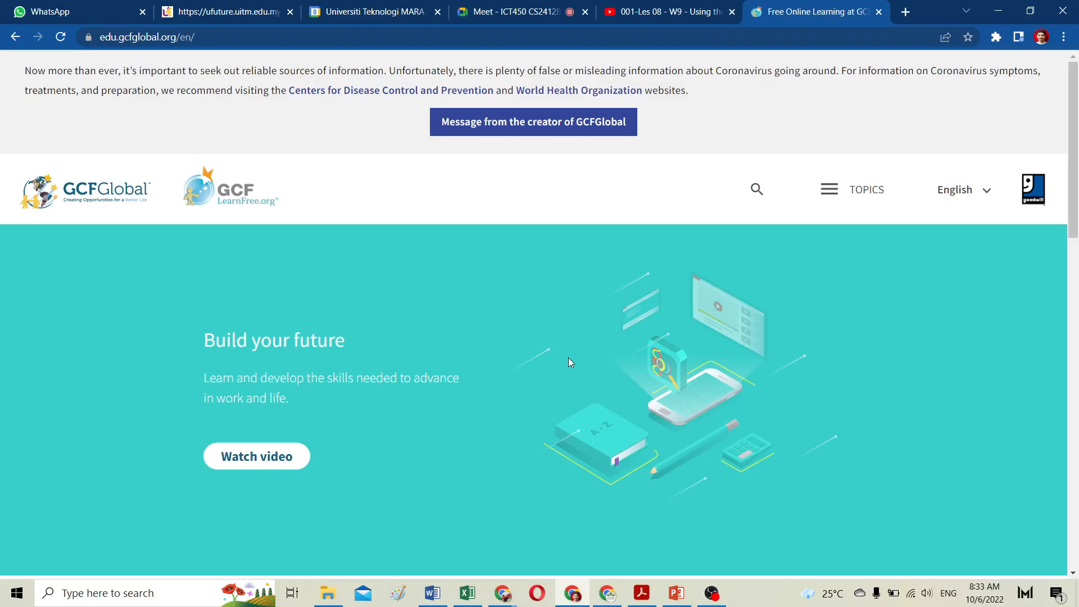
click(838, 193)
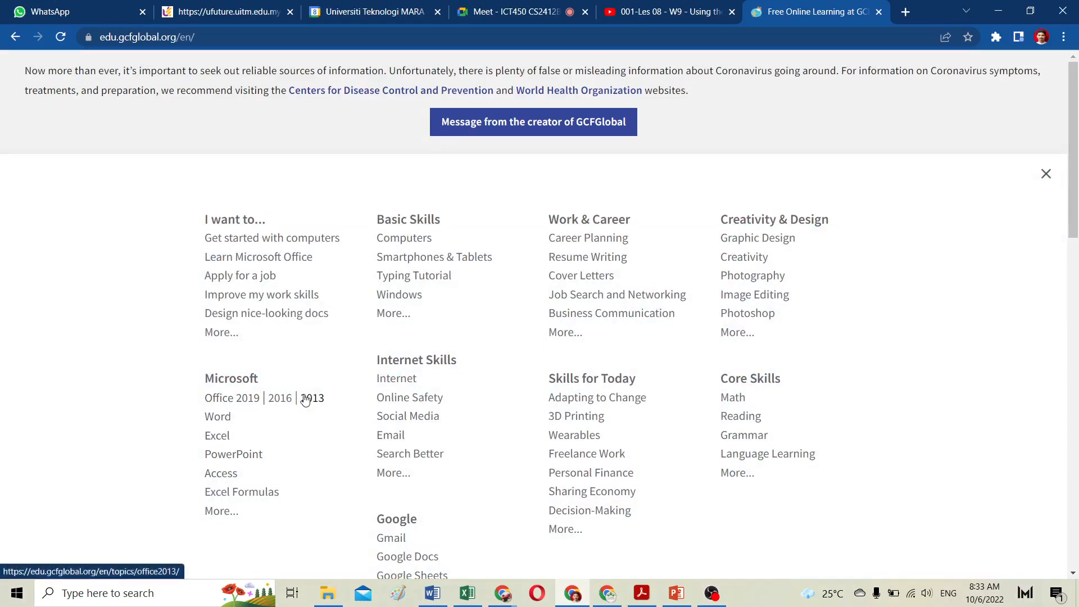
click(222, 477)
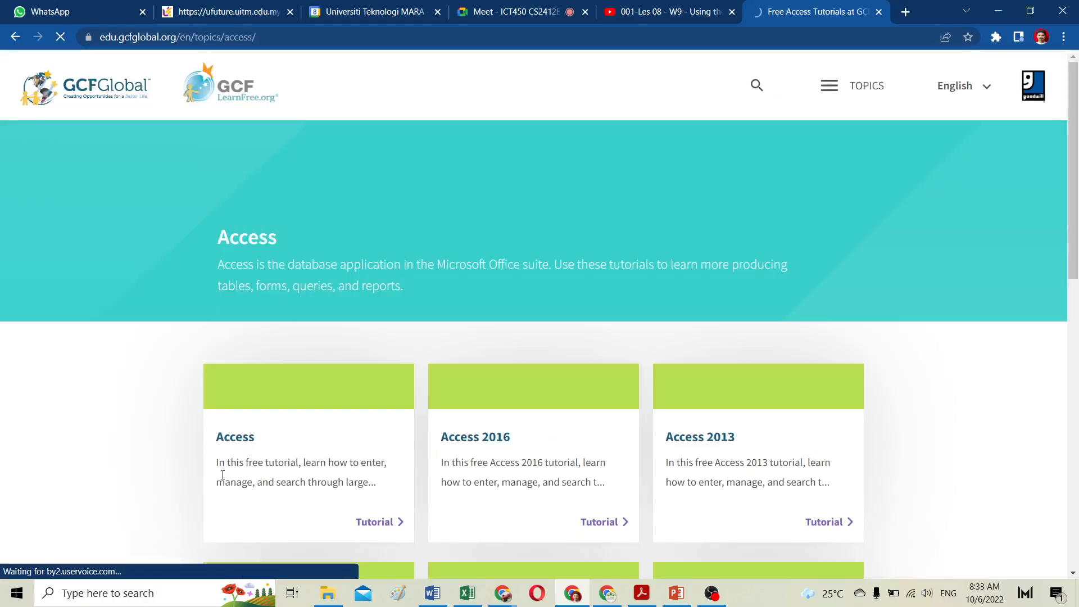
Step: Open the Access 2013 tutorial from the Access topic page
scroll(737, 352, down, 3)
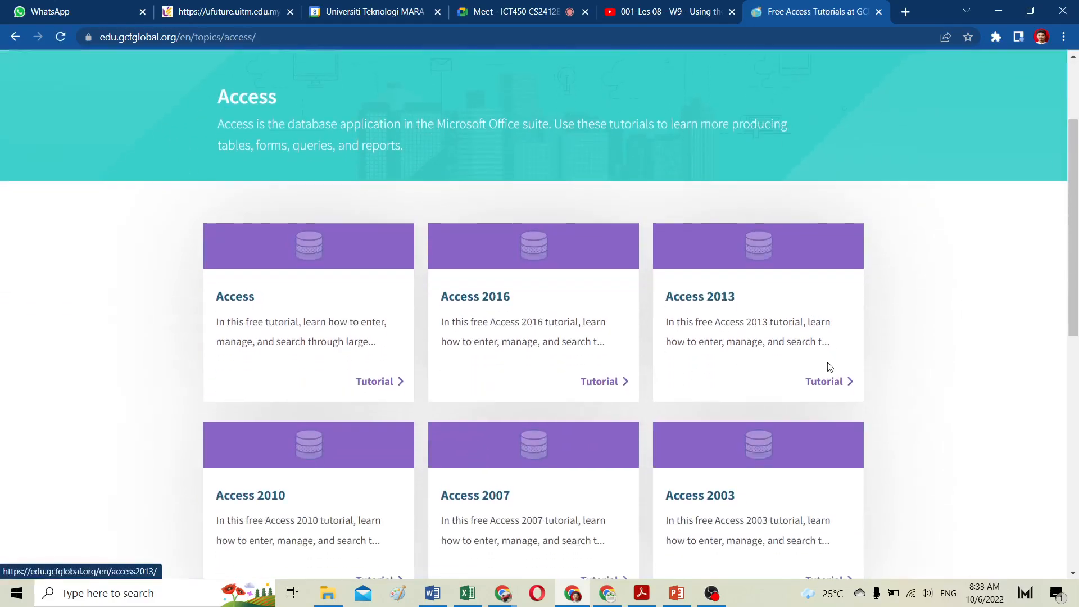
click(836, 383)
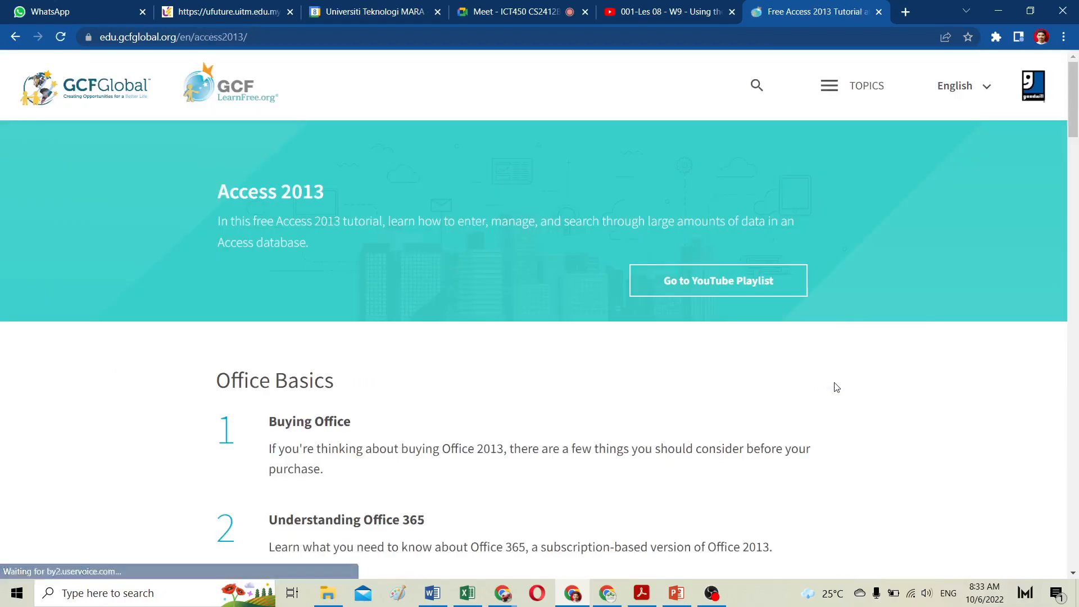
Step: Browse the Access 2013 tutorial's lesson list, including the Running Queries and Reports section
scroll(393, 358, down, 5)
scroll(393, 358, down, 12)
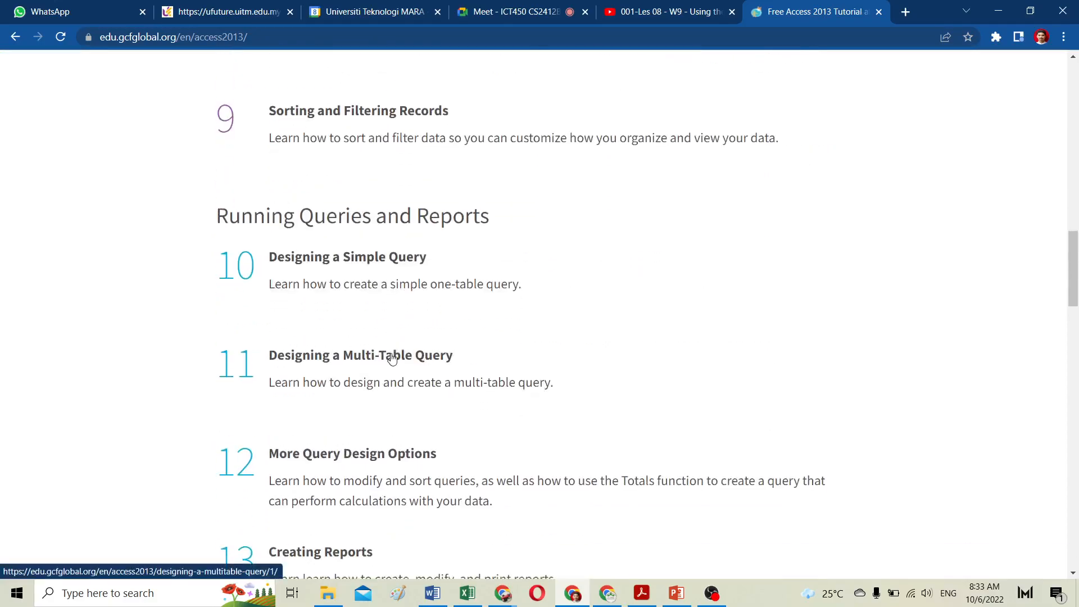
scroll(393, 359, up, 4)
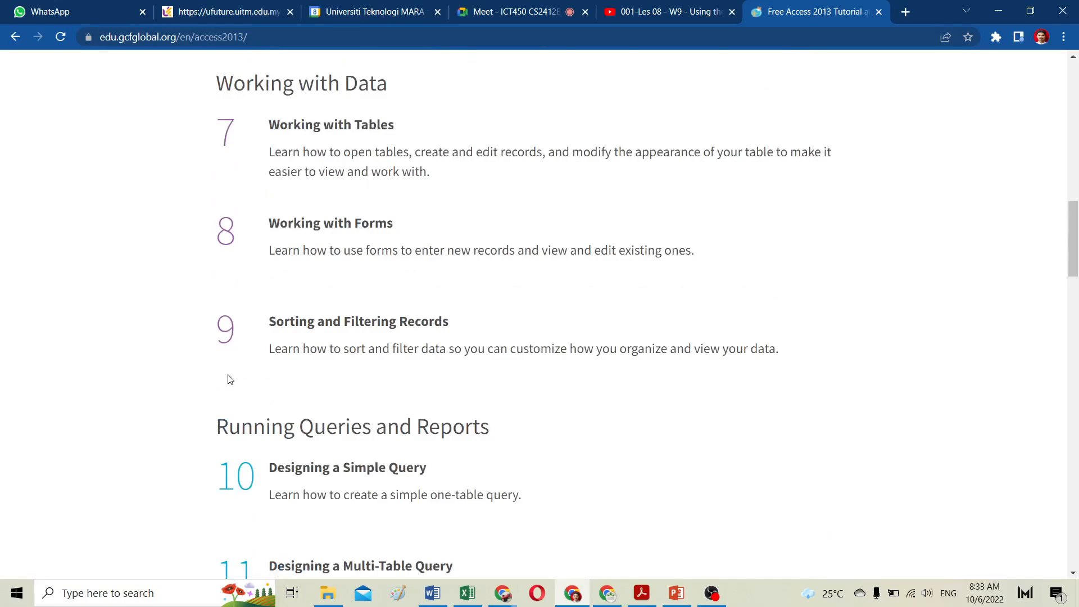
scroll(223, 347, up, 3)
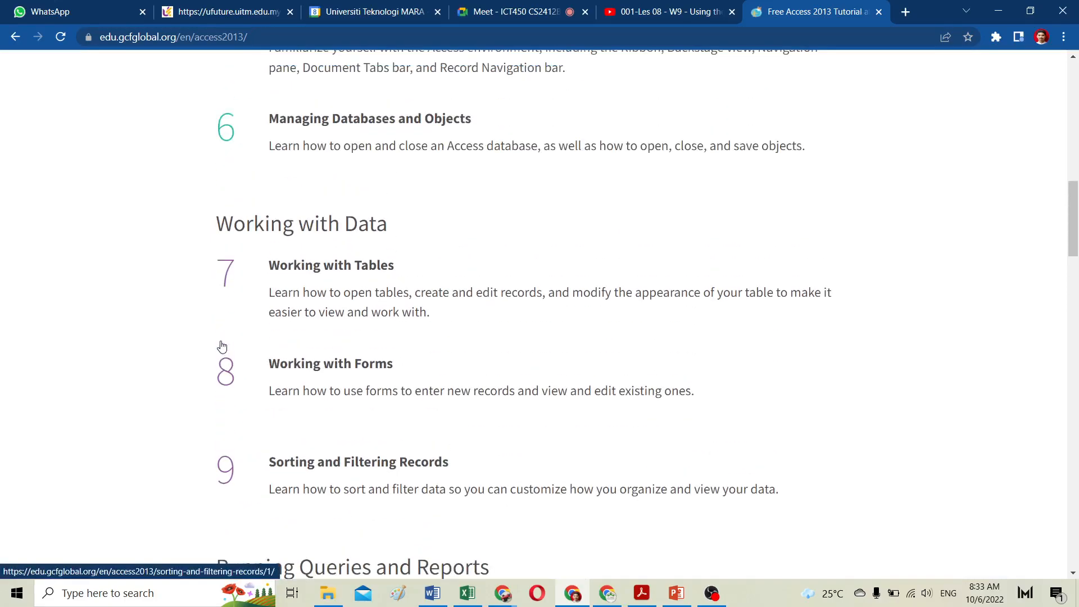
scroll(222, 346, up, 15)
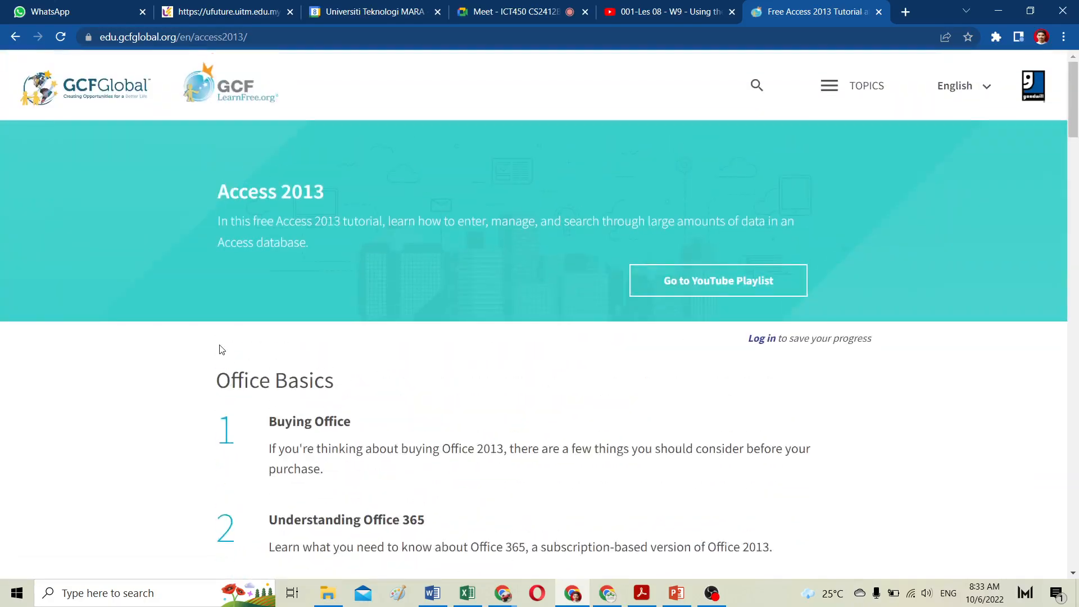
scroll(221, 349, down, 20)
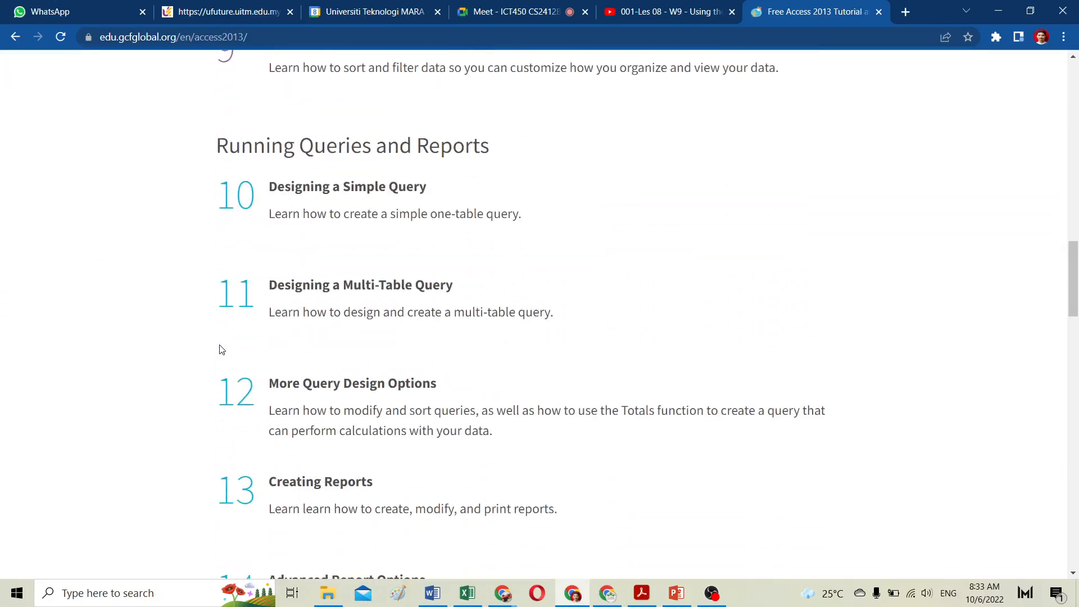
scroll(221, 349, up, 4)
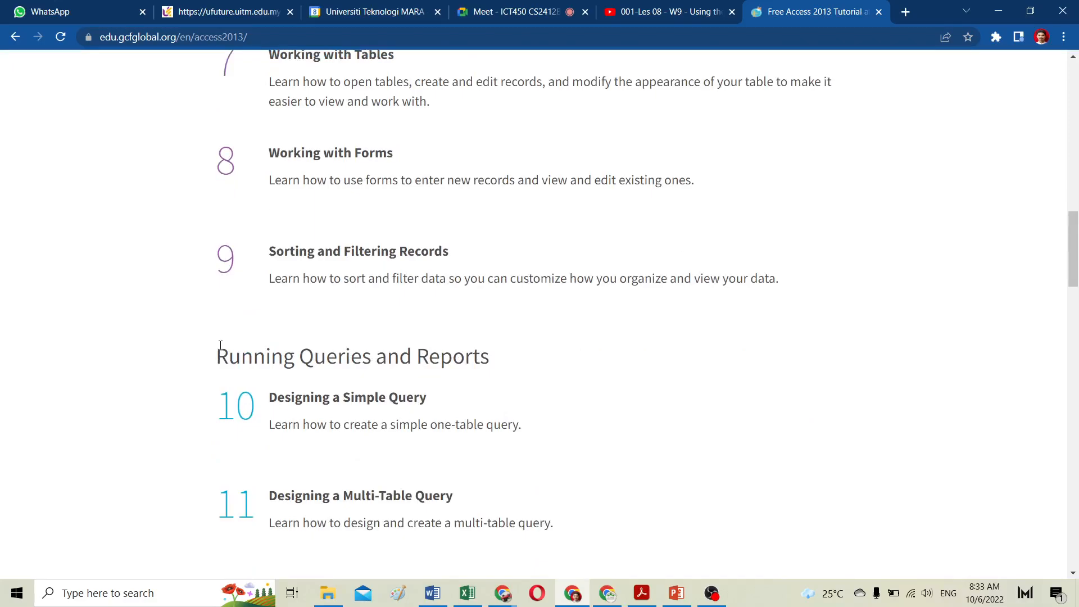
scroll(220, 345, down, 3)
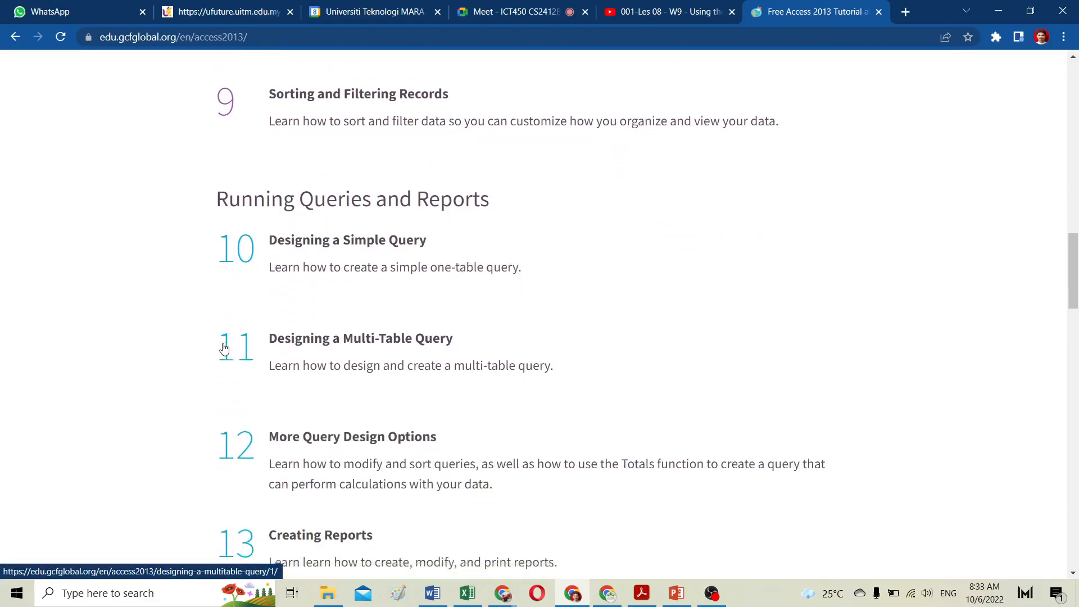
scroll(224, 350, down, 2)
scroll(225, 349, up, 1)
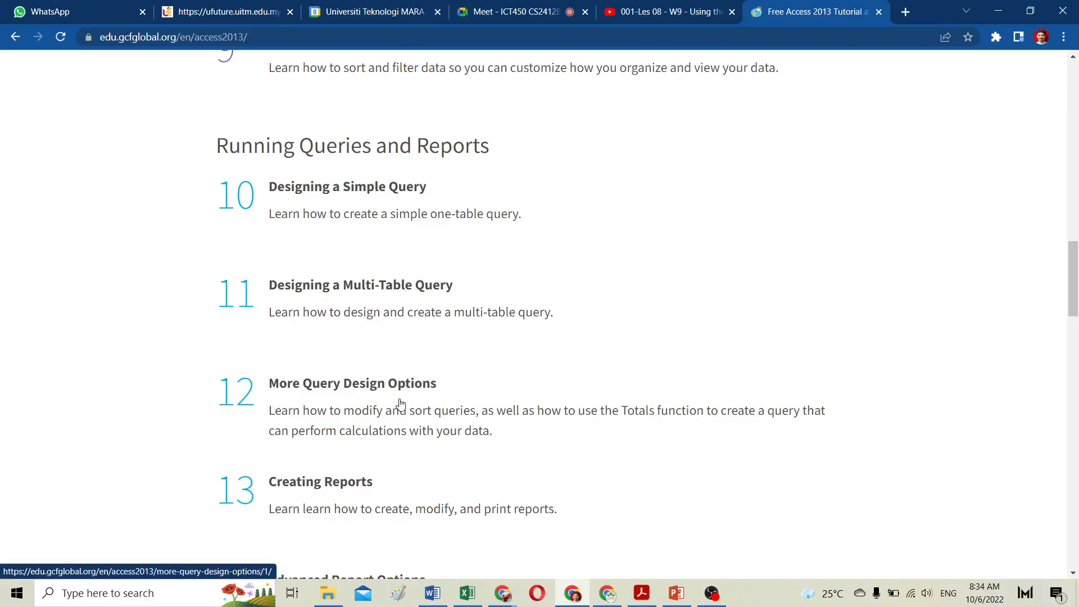
scroll(339, 462, down, 2)
scroll(339, 462, down, 3)
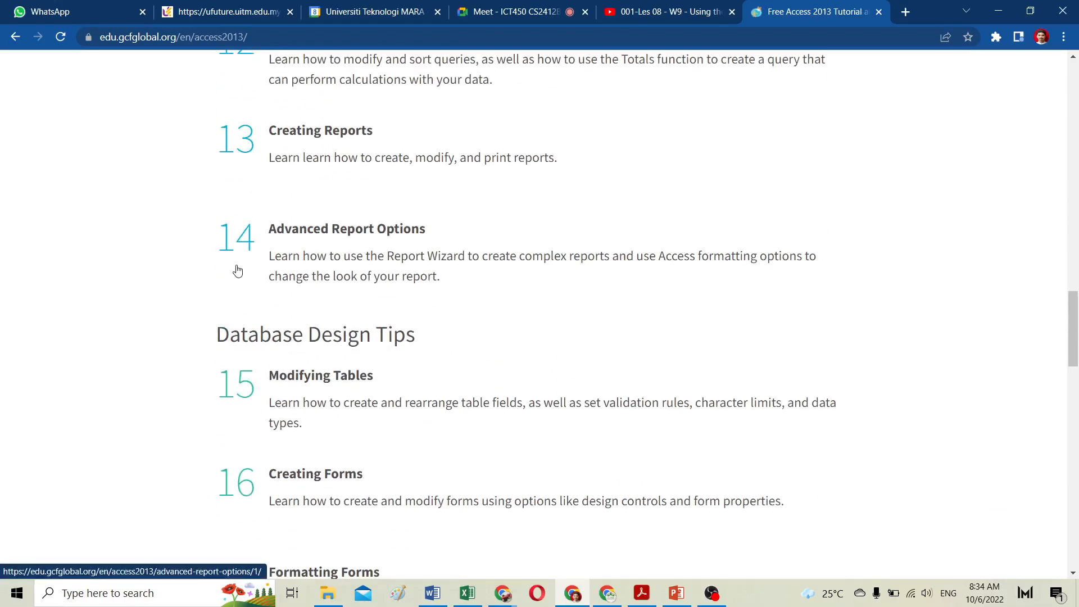
scroll(276, 373, down, 1)
scroll(276, 373, down, 3)
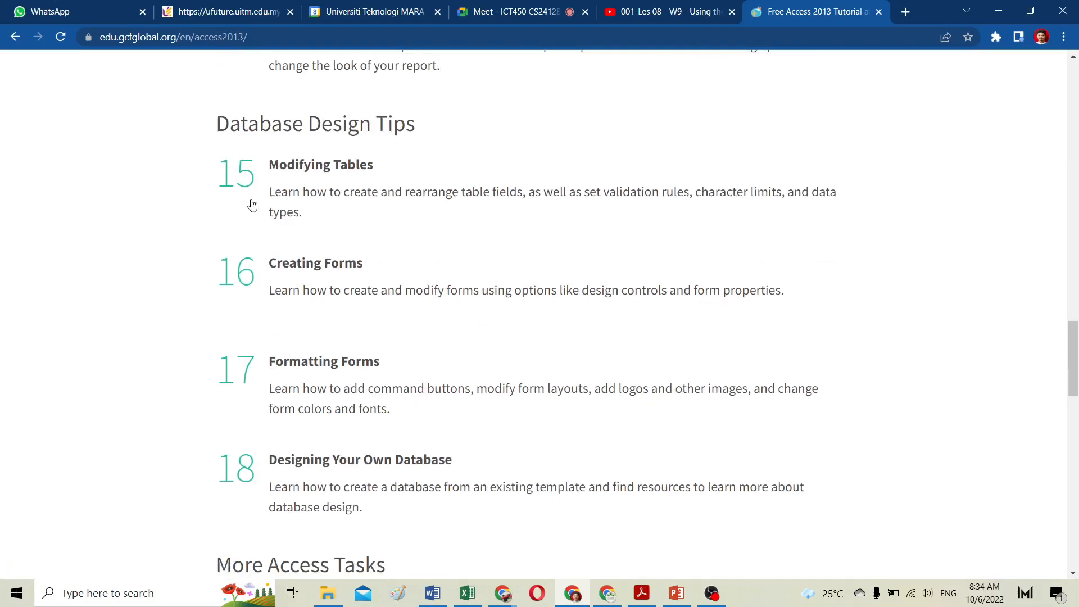
scroll(312, 380, down, 2)
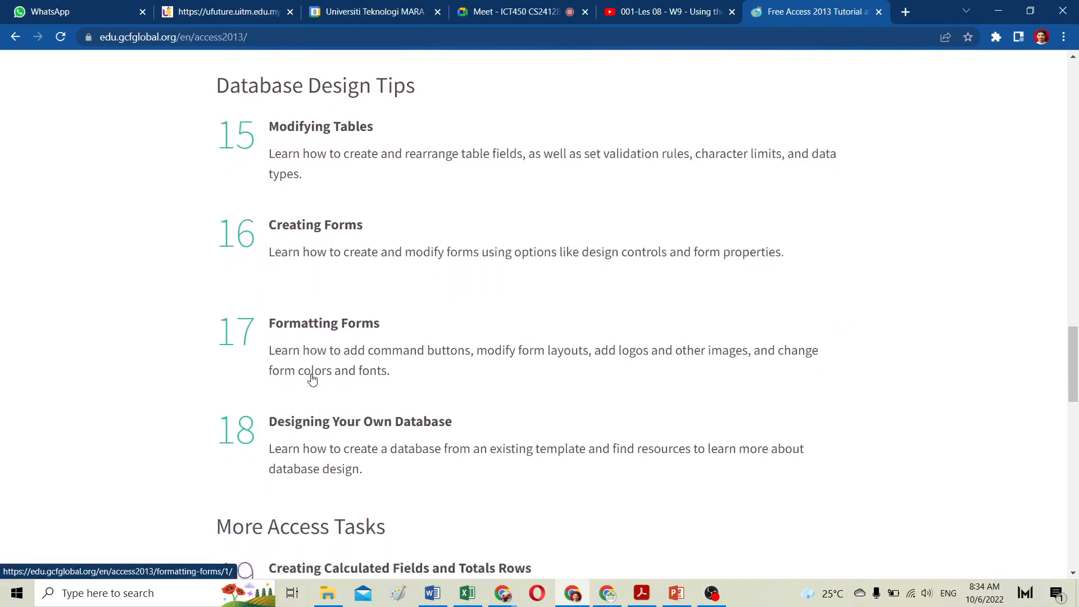
scroll(312, 380, down, 2)
scroll(312, 379, up, 12)
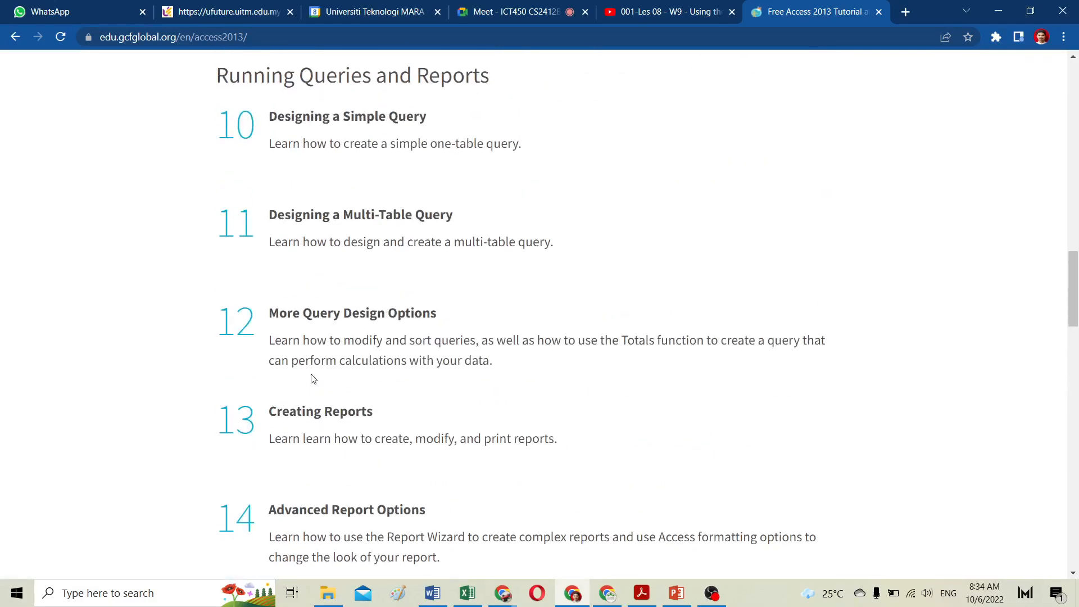
scroll(312, 378, up, 2)
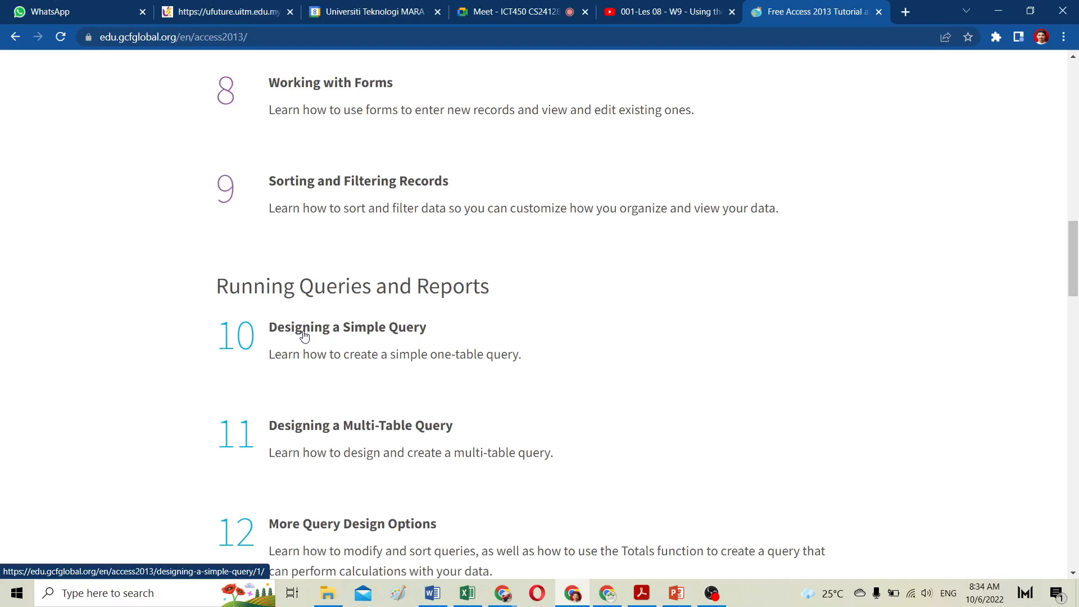
Step: Open the Designing a Simple Query lesson and play its video in full screen
click(354, 334)
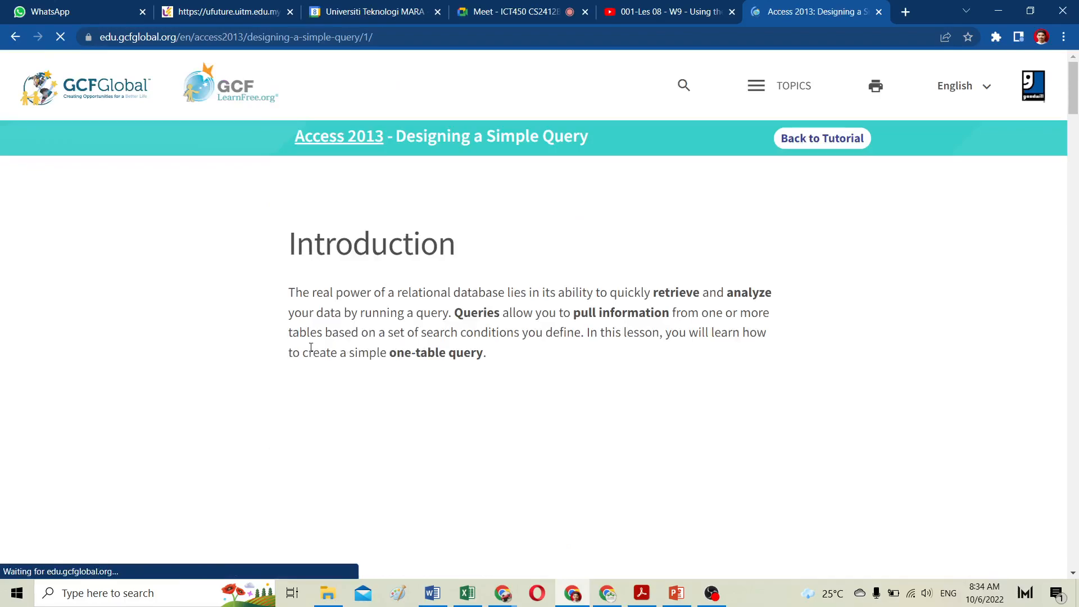
scroll(358, 350, down, 2)
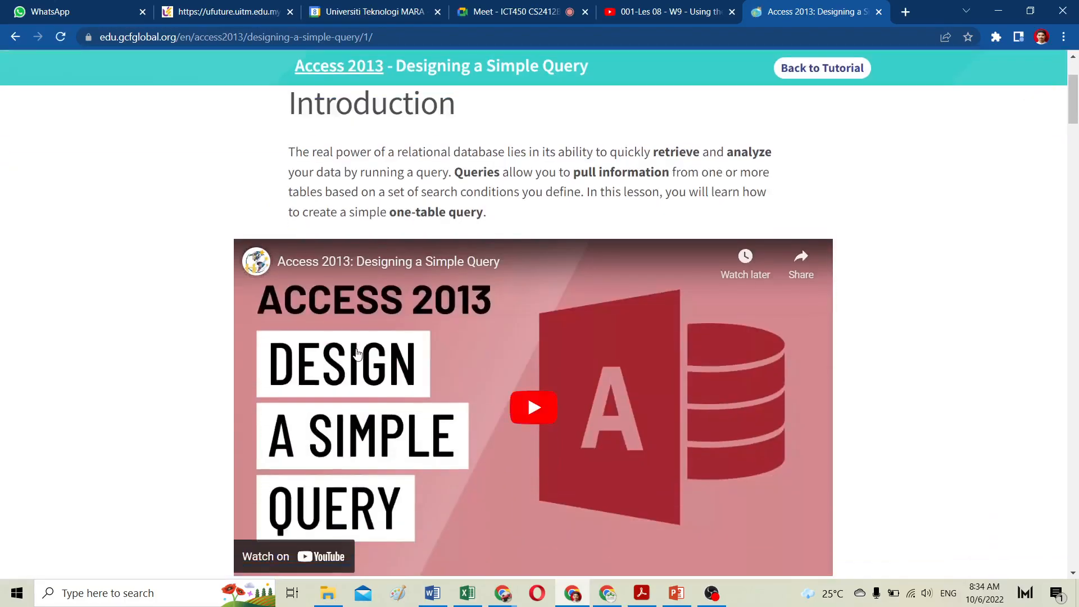
scroll(357, 352, down, 2)
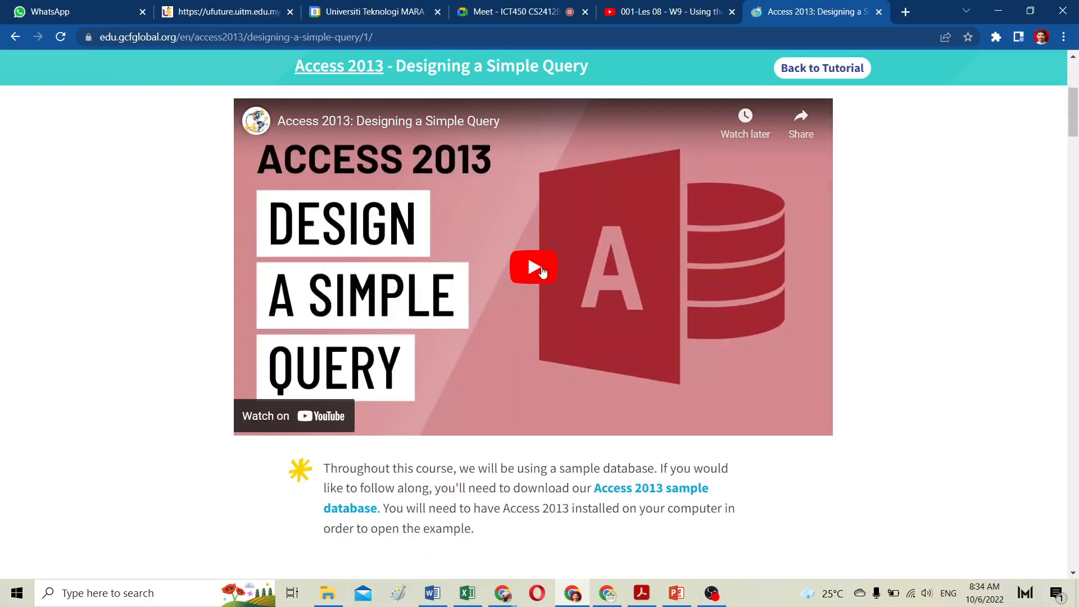
click(533, 272)
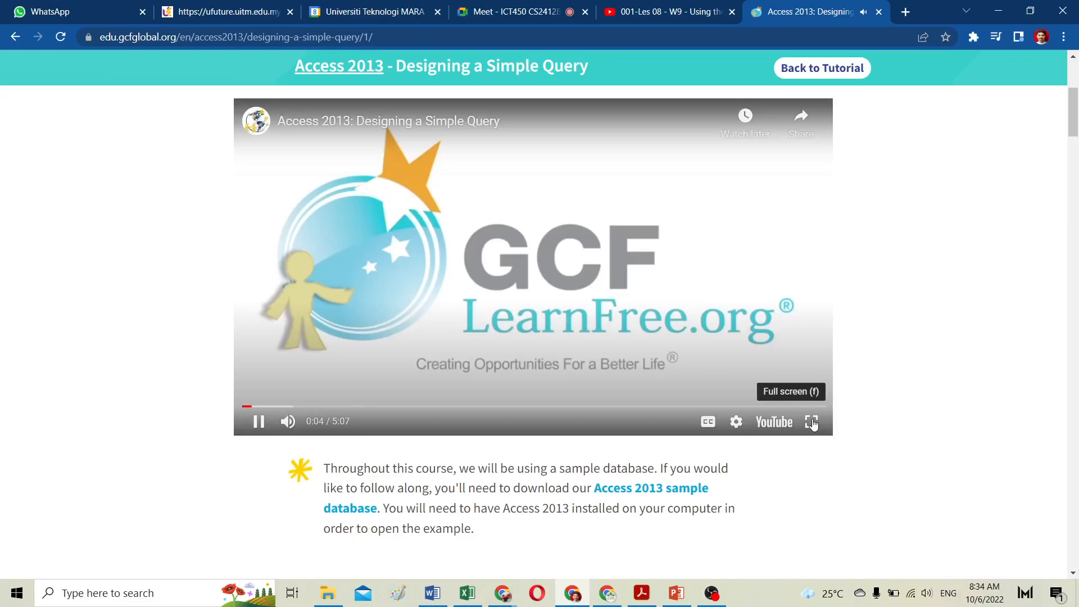
click(812, 423)
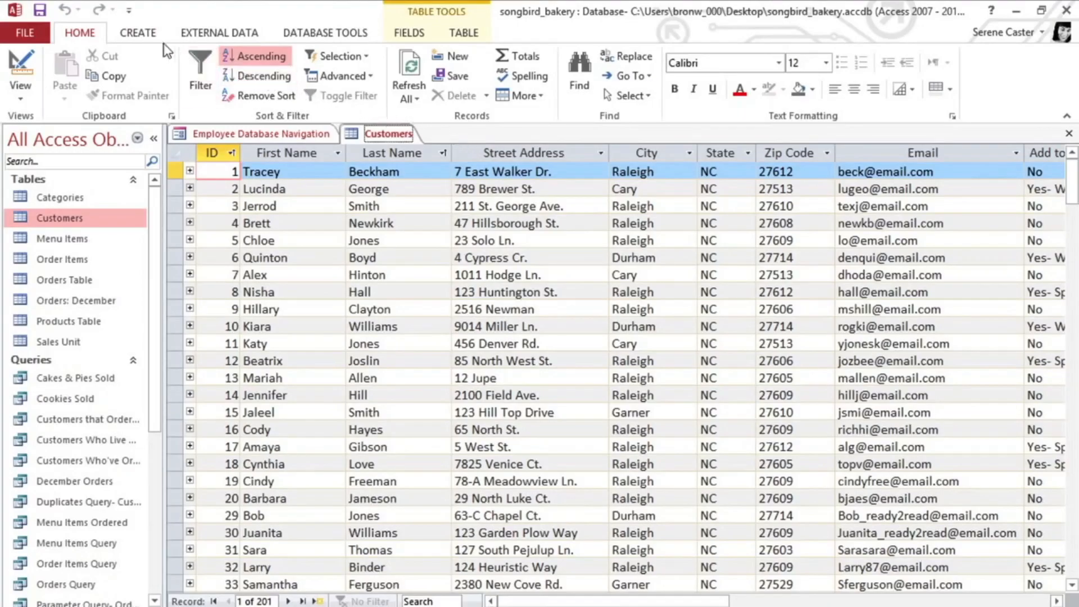
Step: Create a new blank query in Query Design and add the Customers table to it
click(146, 36)
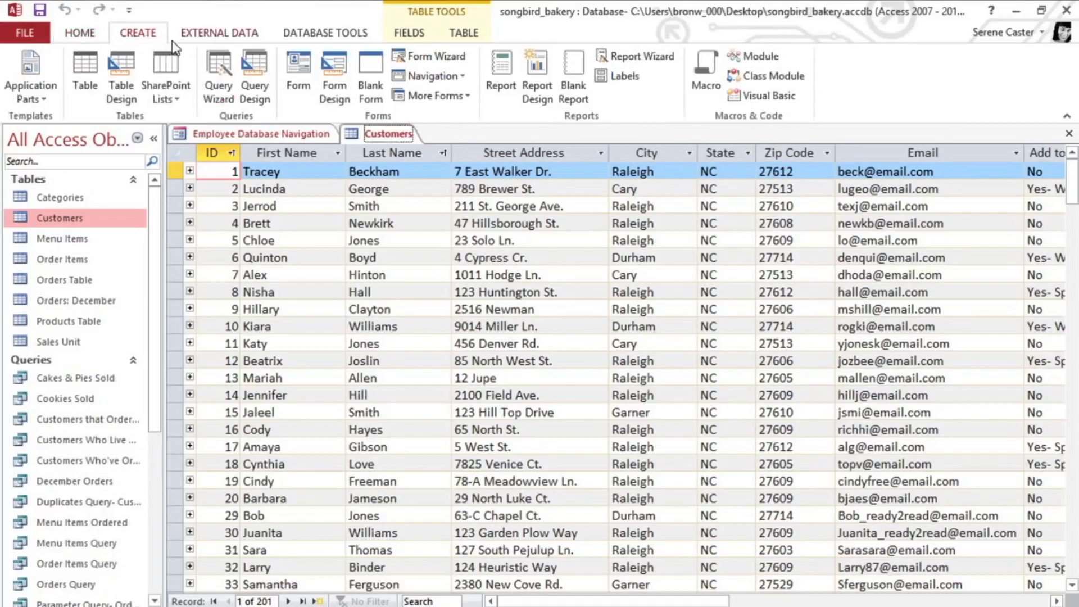
click(256, 63)
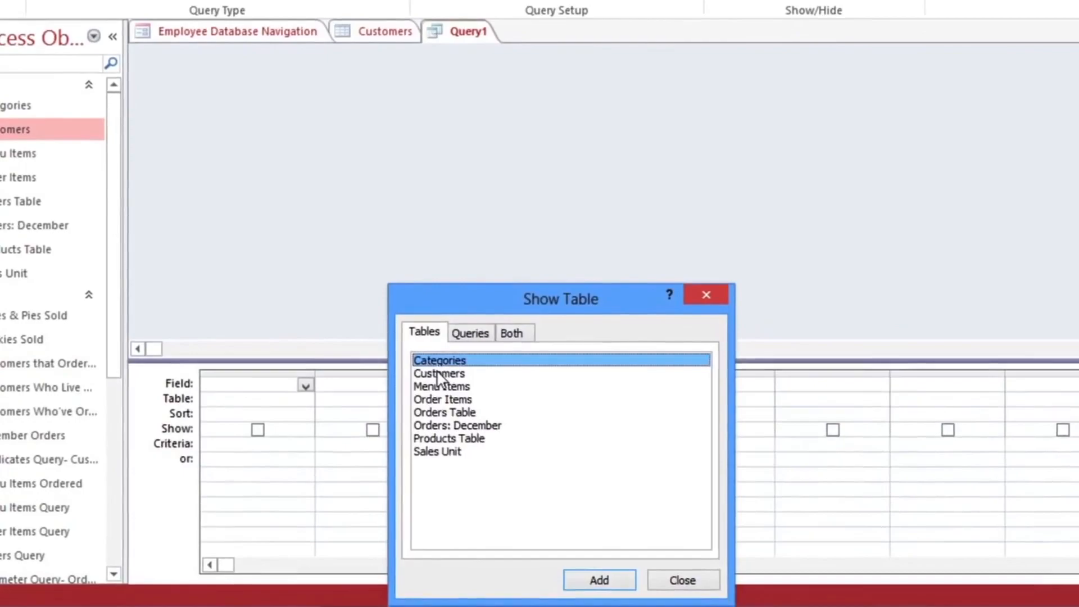
click(438, 374)
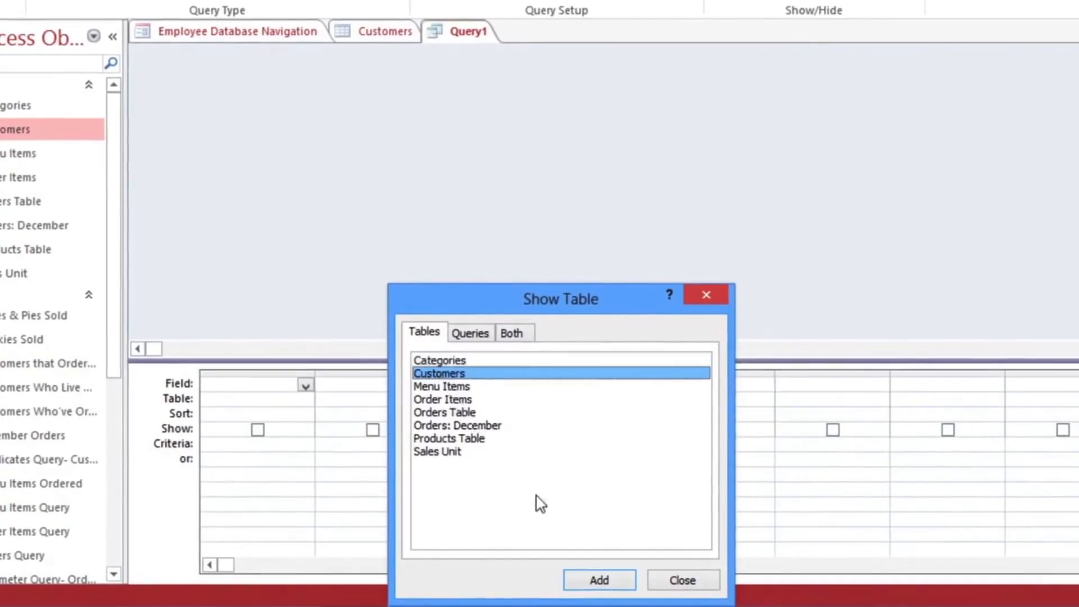
click(599, 581)
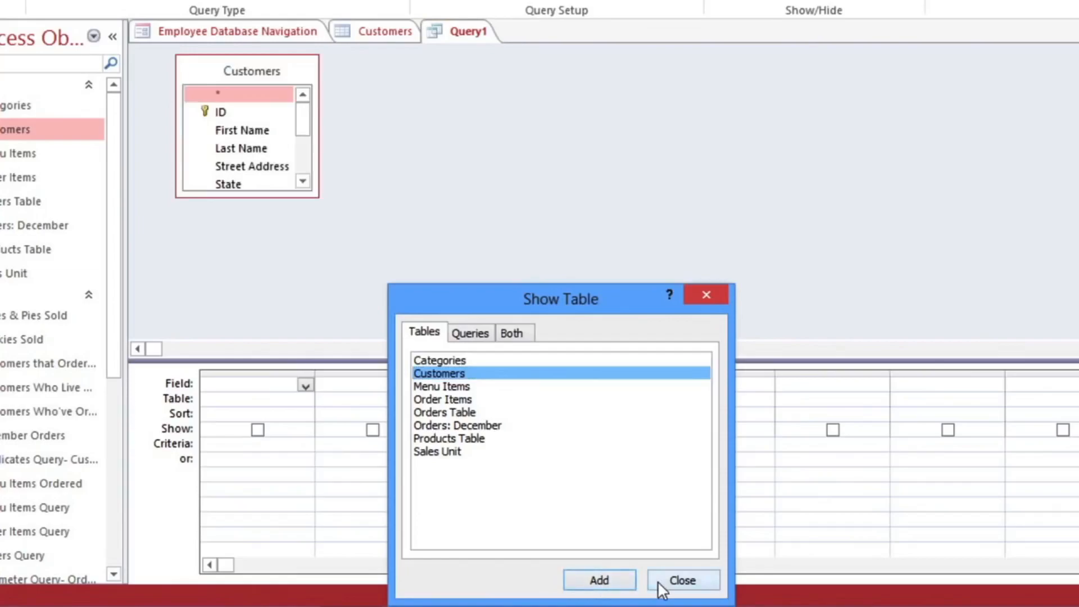
click(682, 581)
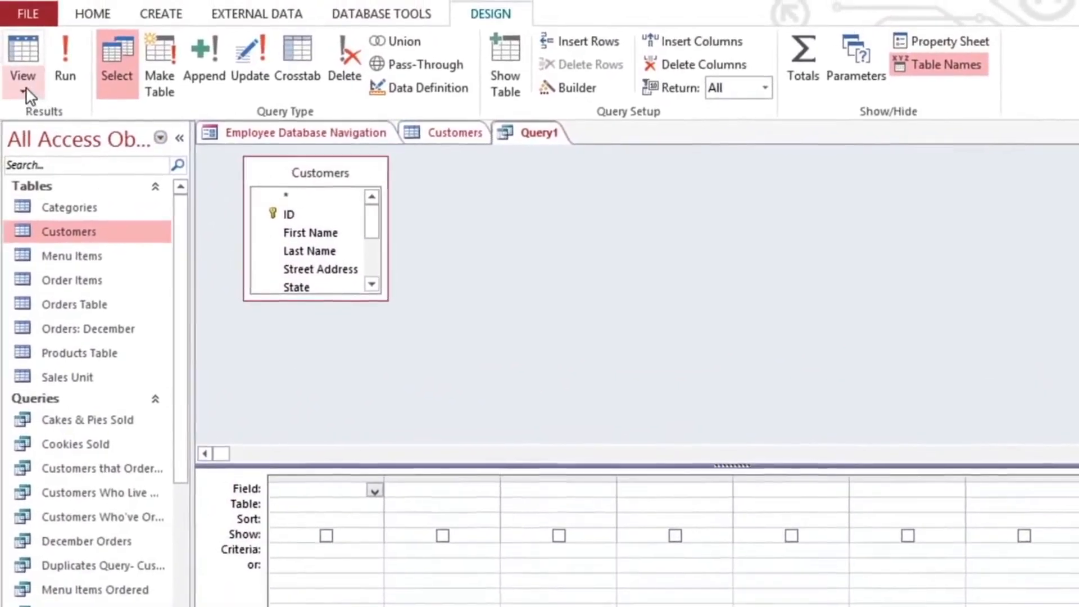
click(25, 92)
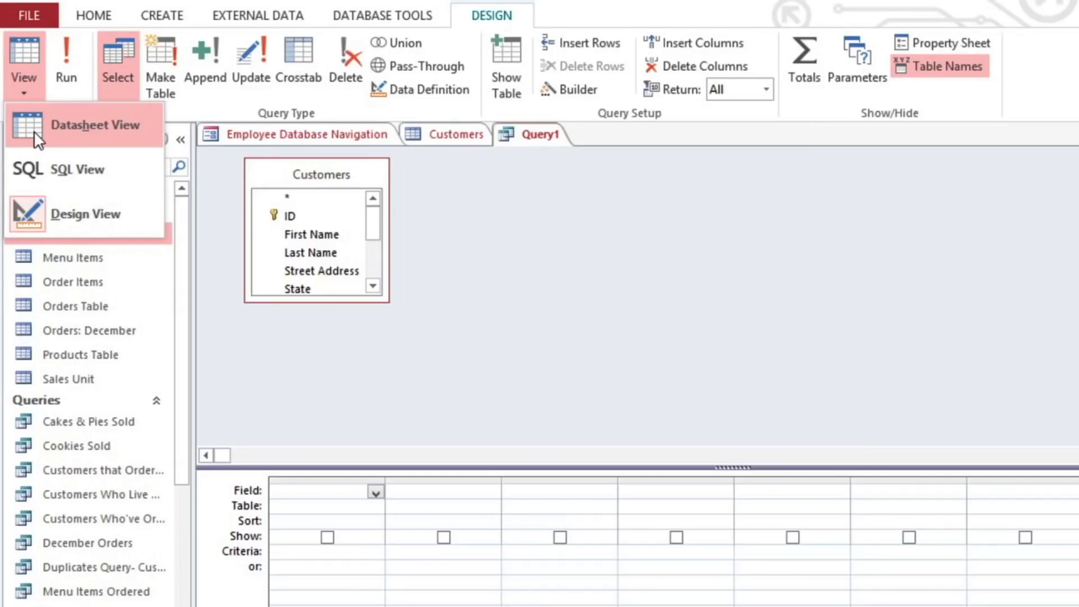
click(34, 92)
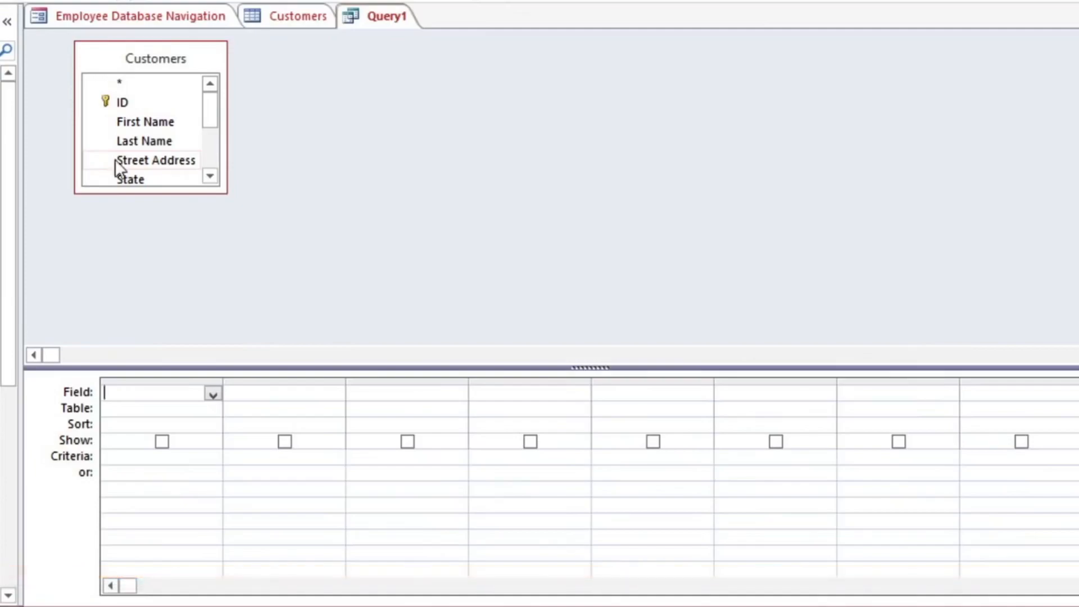
Step: Add the First Name, Last Name, Street Address, City, State and Zip Code fields of Customers to the query grid
drag(227, 192, 293, 321)
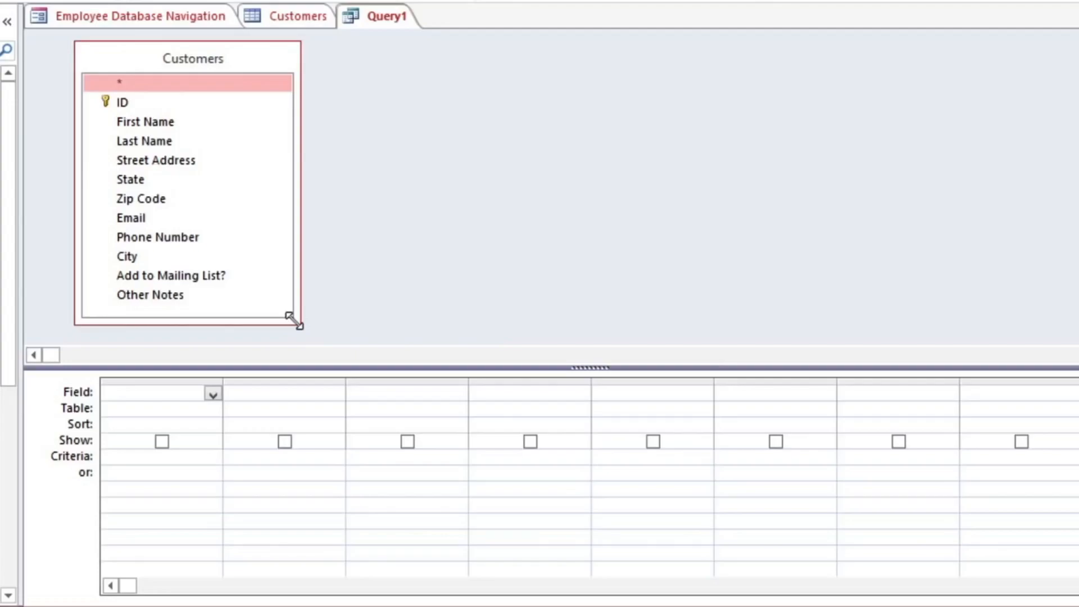
double_click(136, 124)
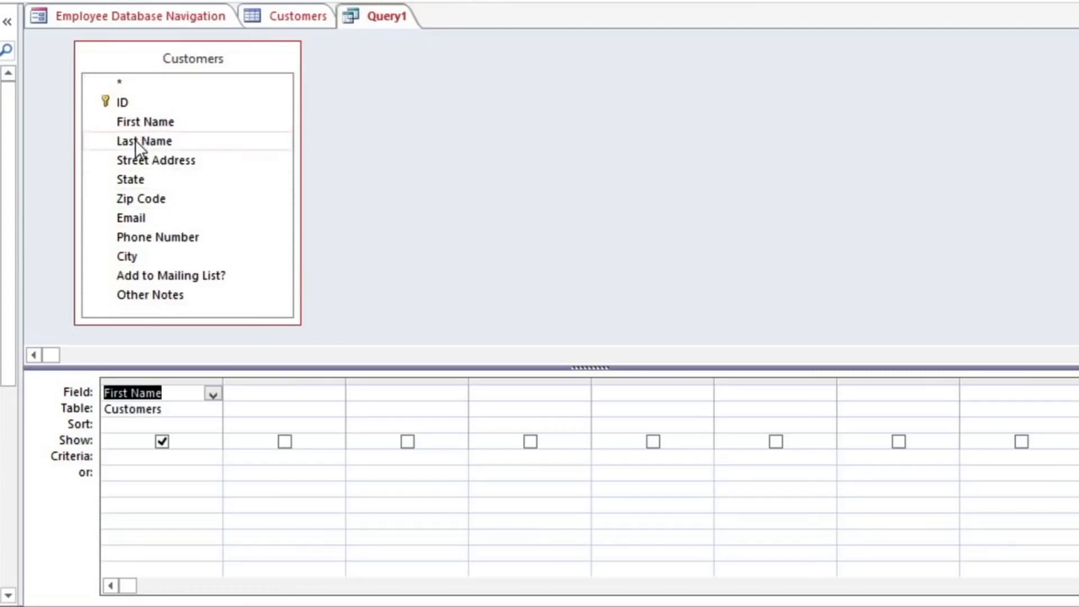
click(137, 140)
double_click(136, 140)
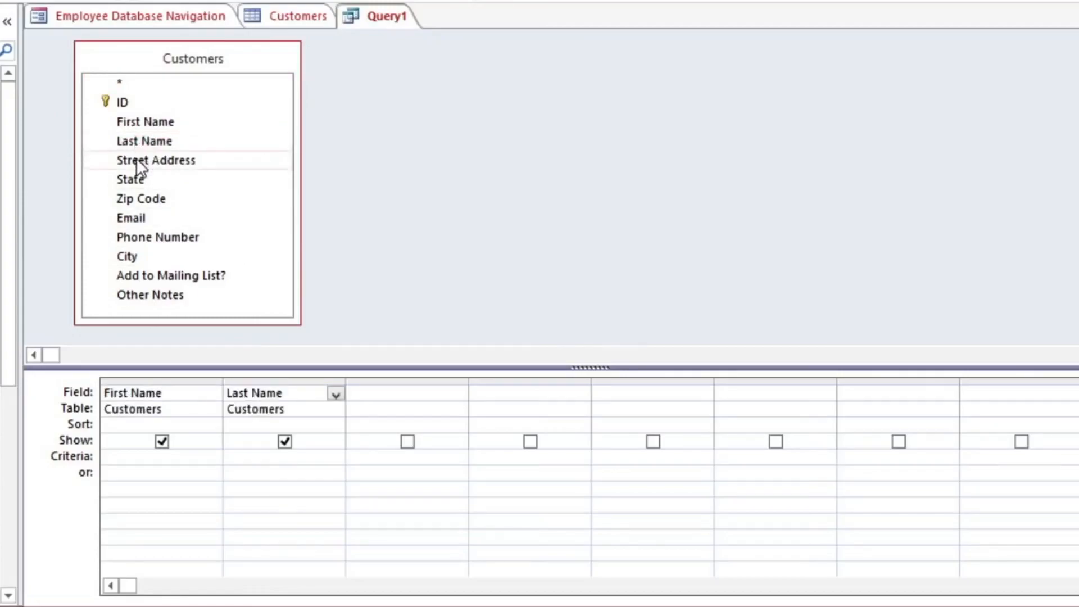
double_click(136, 158)
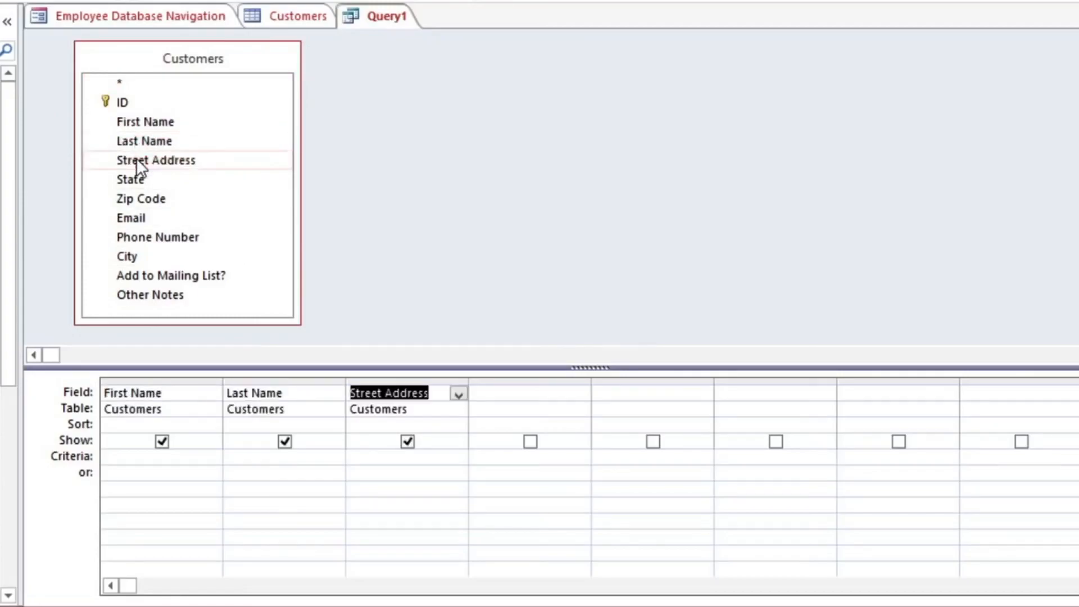
double_click(140, 256)
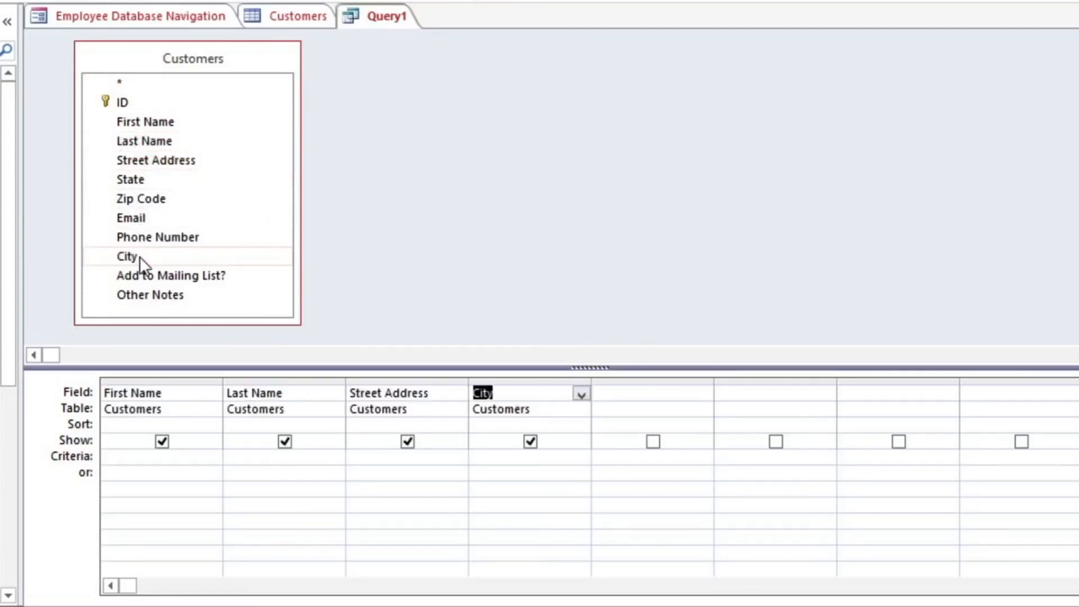
double_click(140, 179)
double_click(138, 200)
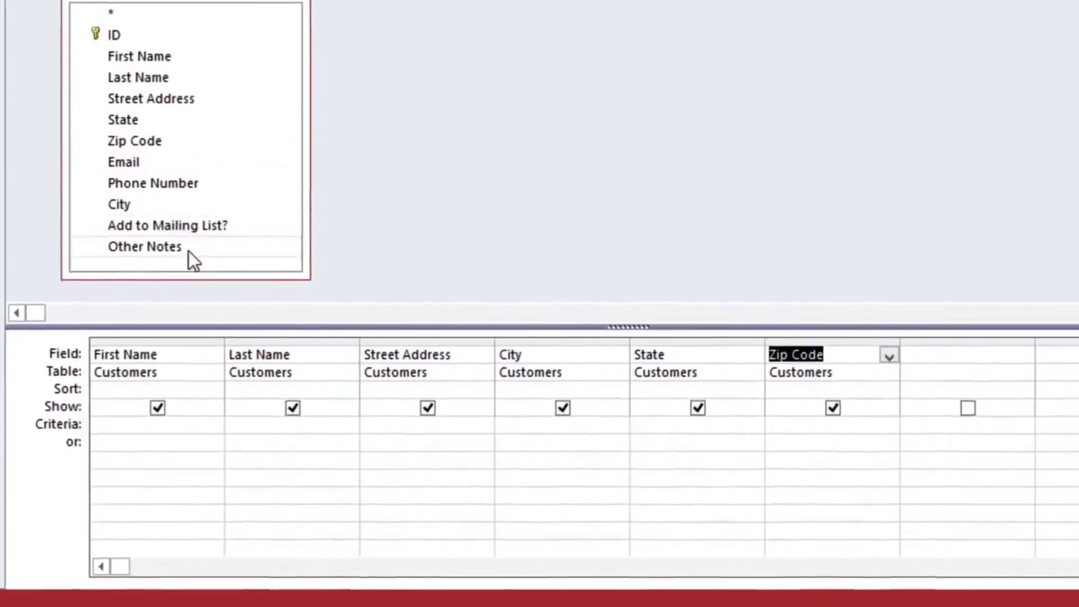
Step: Sort the Last Name field in ascending order
click(269, 388)
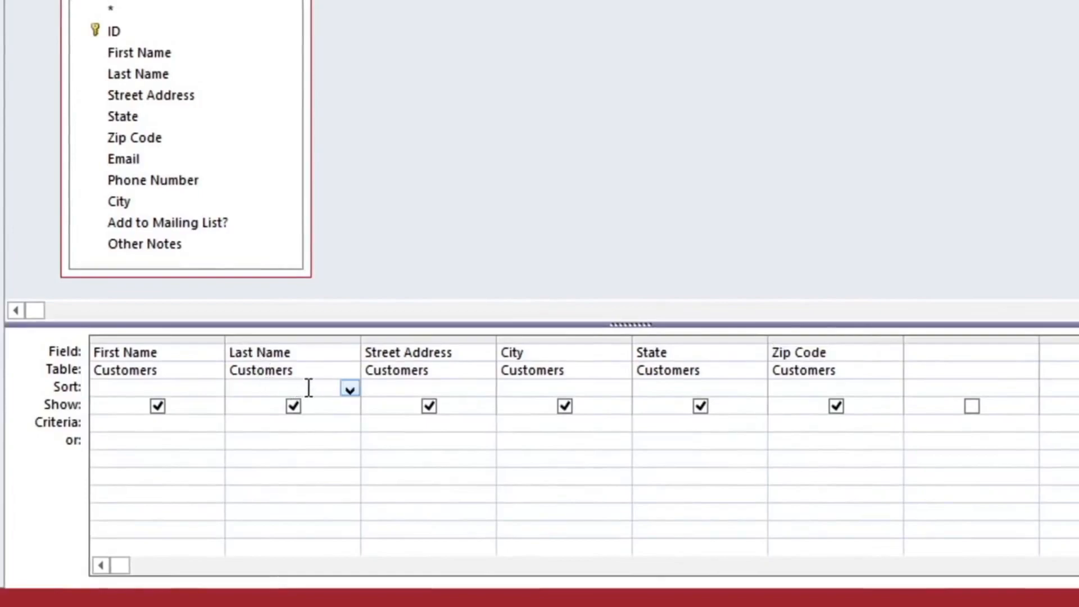
click(346, 388)
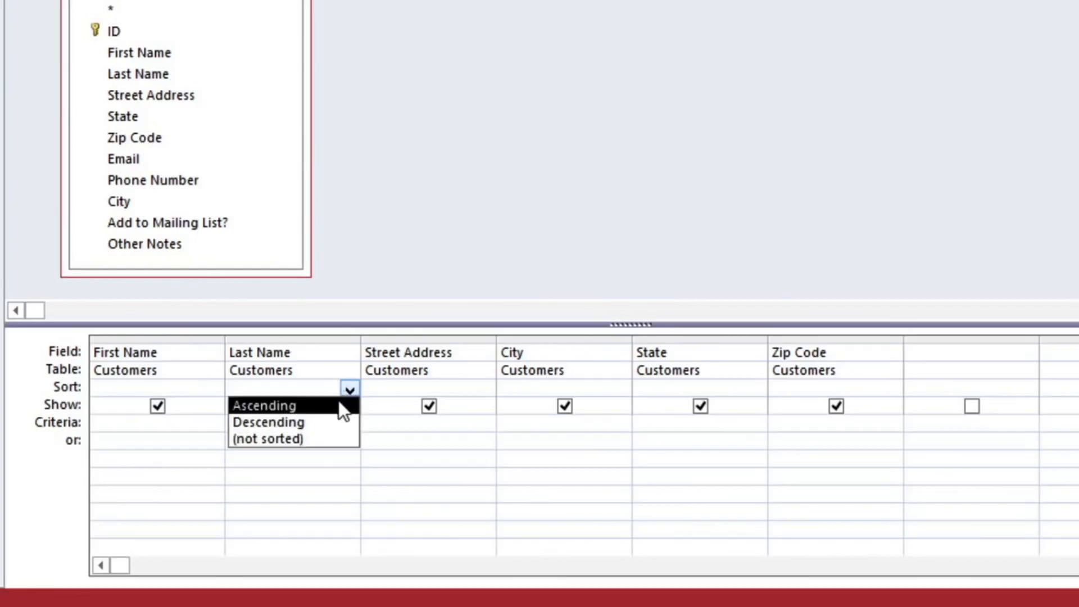
click(338, 403)
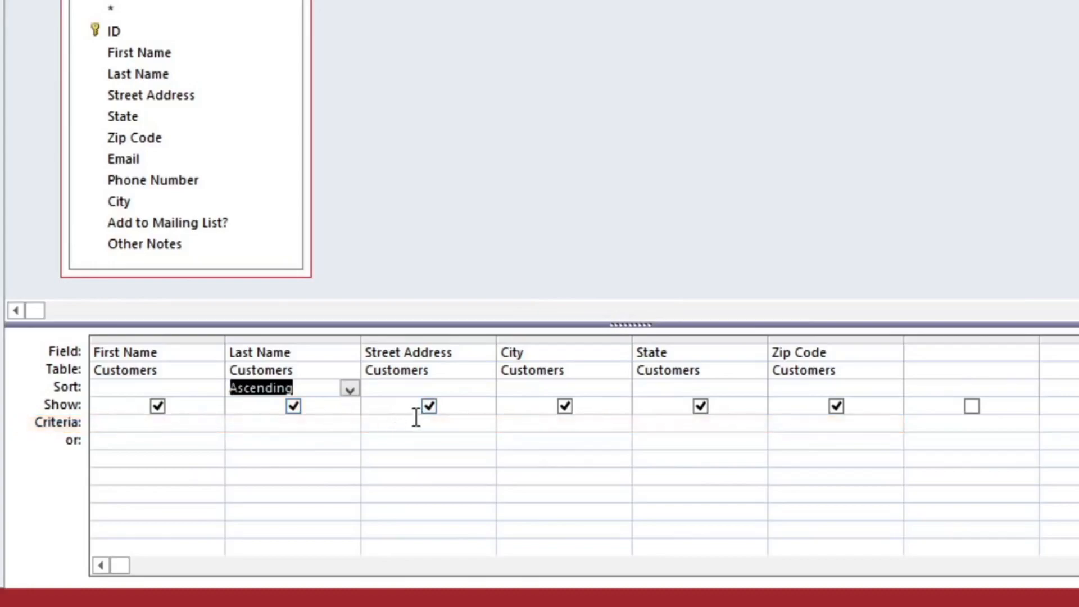
Step: Enter "Raleigh" as the City criterion and "27513" as an or criterion for Zip Code
click(597, 424)
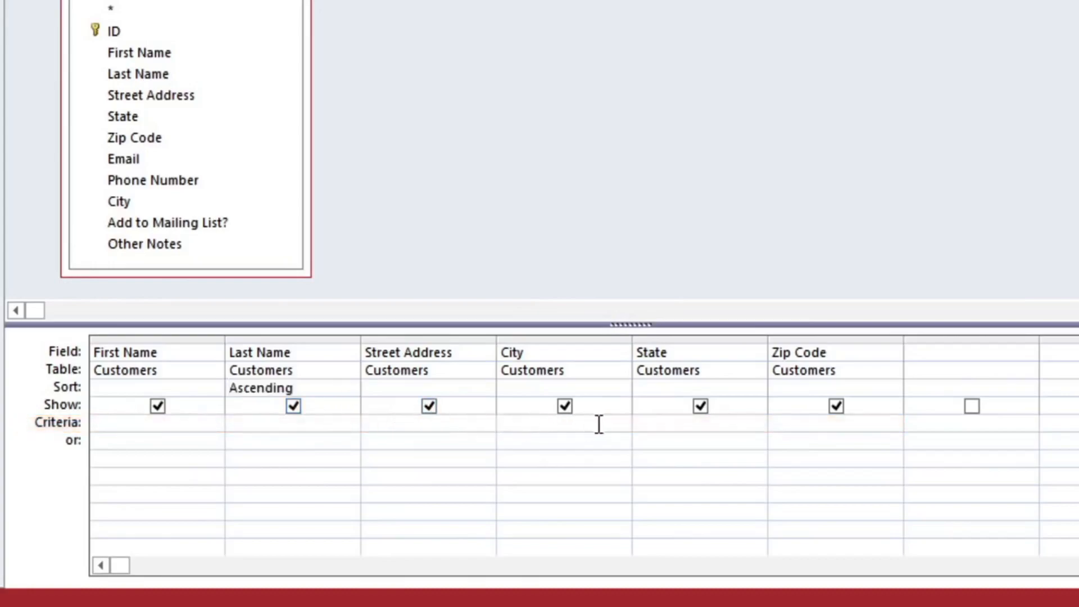
text("Raleigh")
click(863, 436)
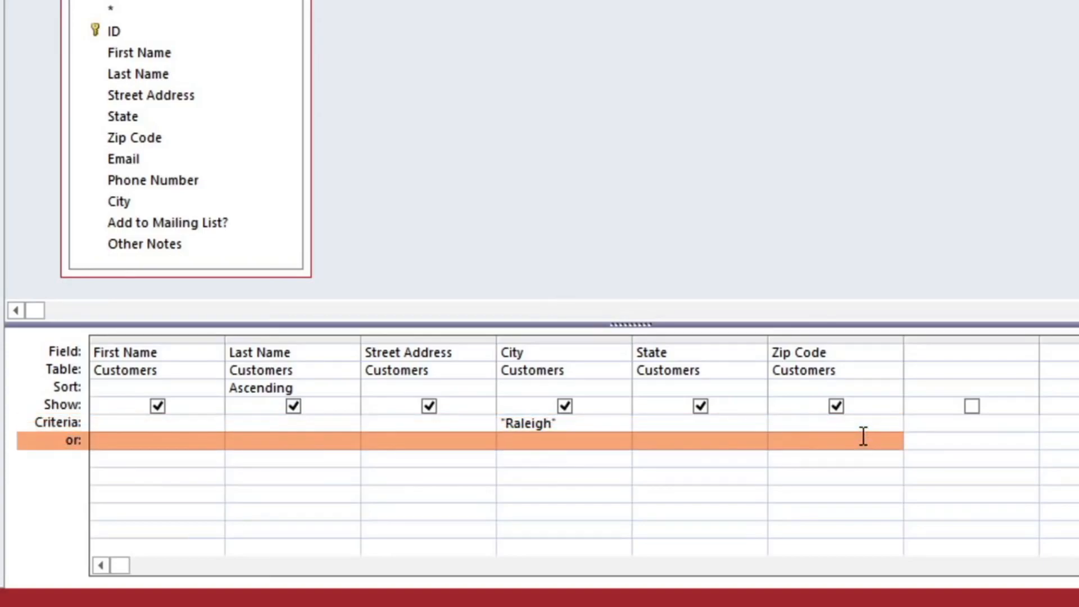
text("27513")
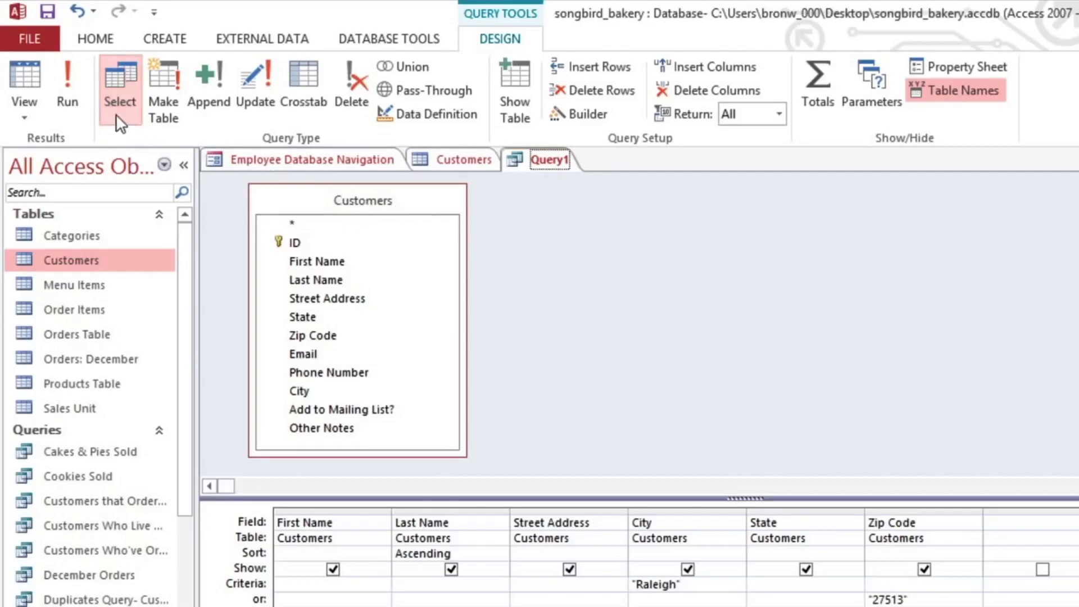
Step: Run the query, scroll through its results, and return to Design View
click(73, 90)
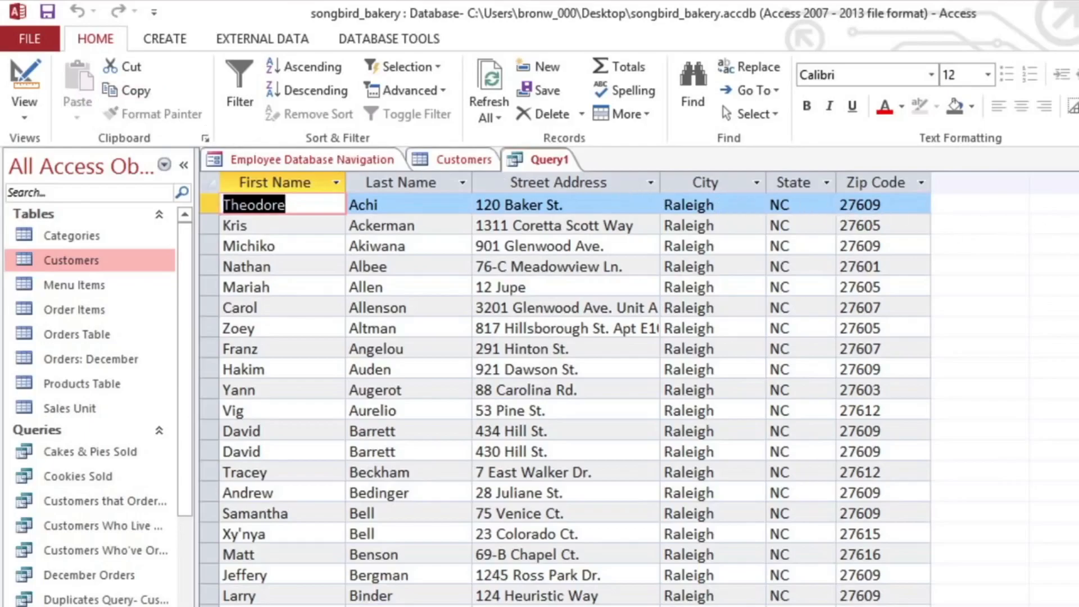
scroll(562, 399, down, 18)
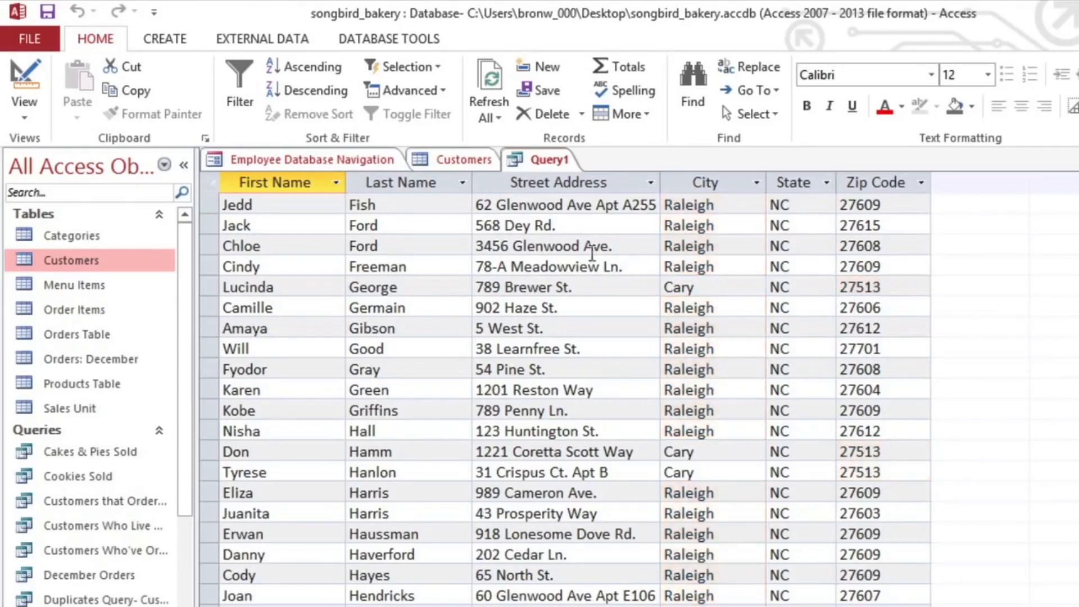
click(30, 116)
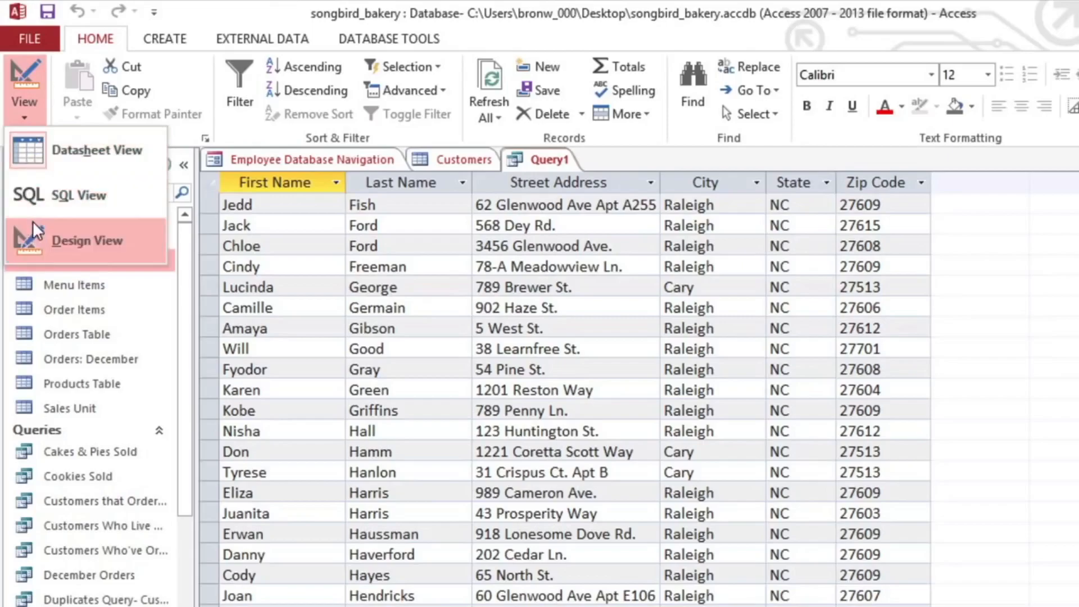
click(35, 241)
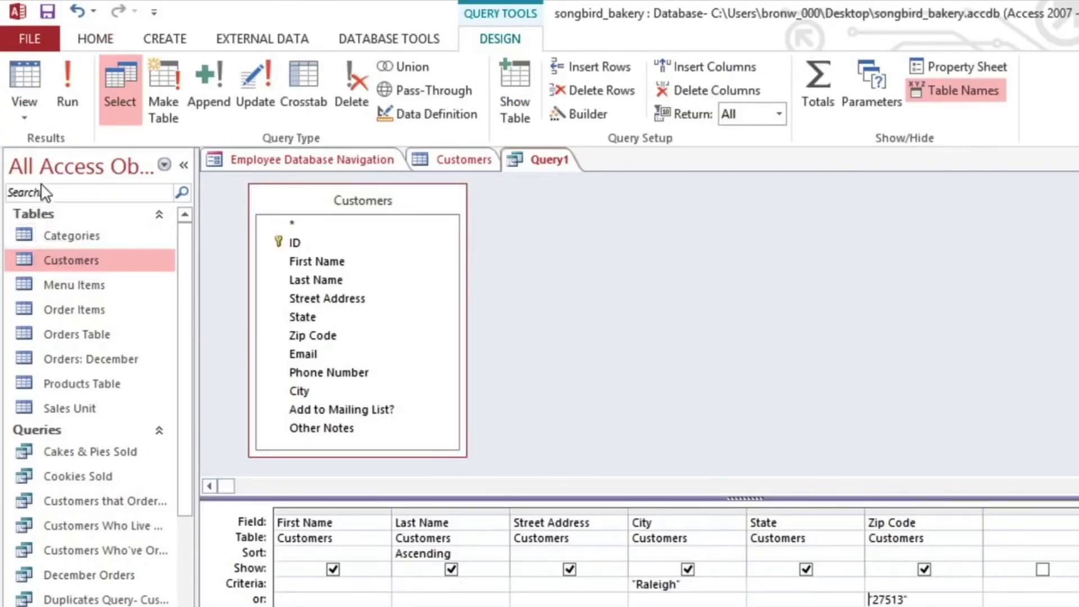
Step: Save the query as Nearby Customers
click(49, 19)
text(Nearby)
text(stomers)
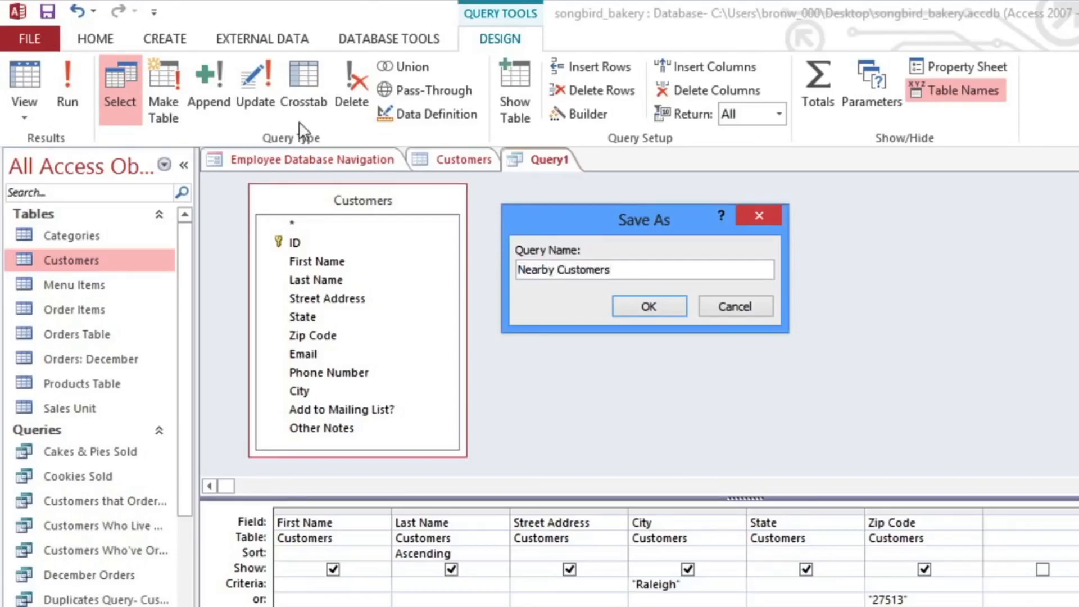
click(647, 306)
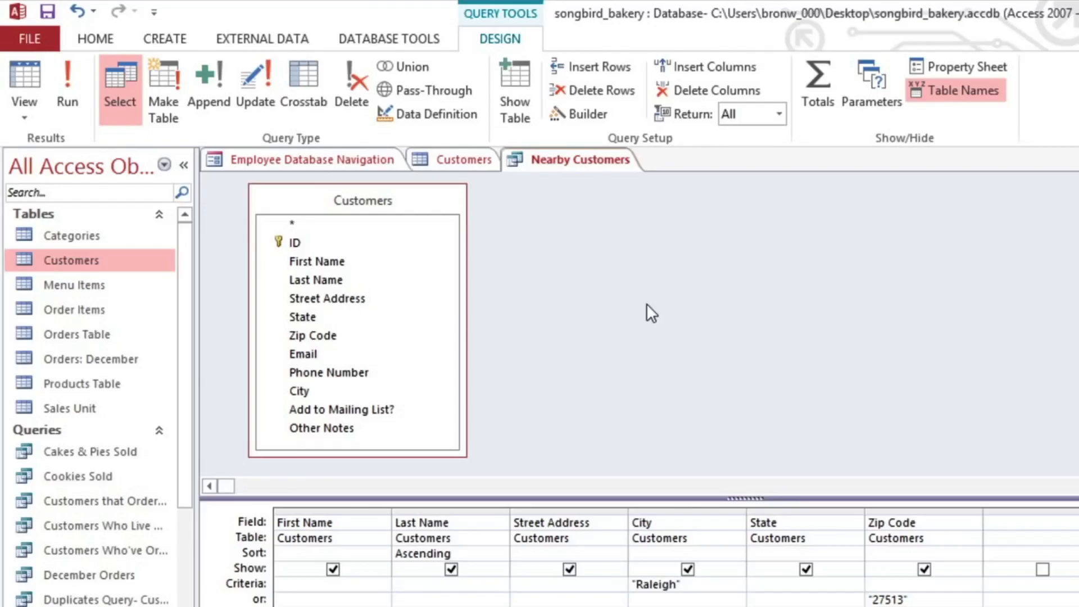
Step: Exit the tutorial video's full screen and pause it
mouse_move(1053, 600)
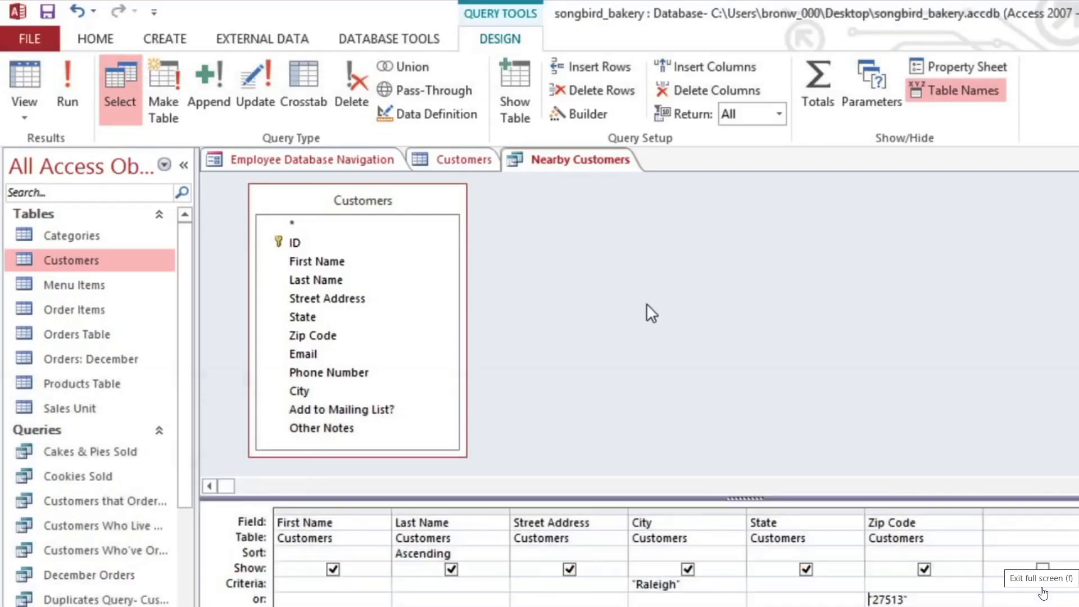
click(1043, 593)
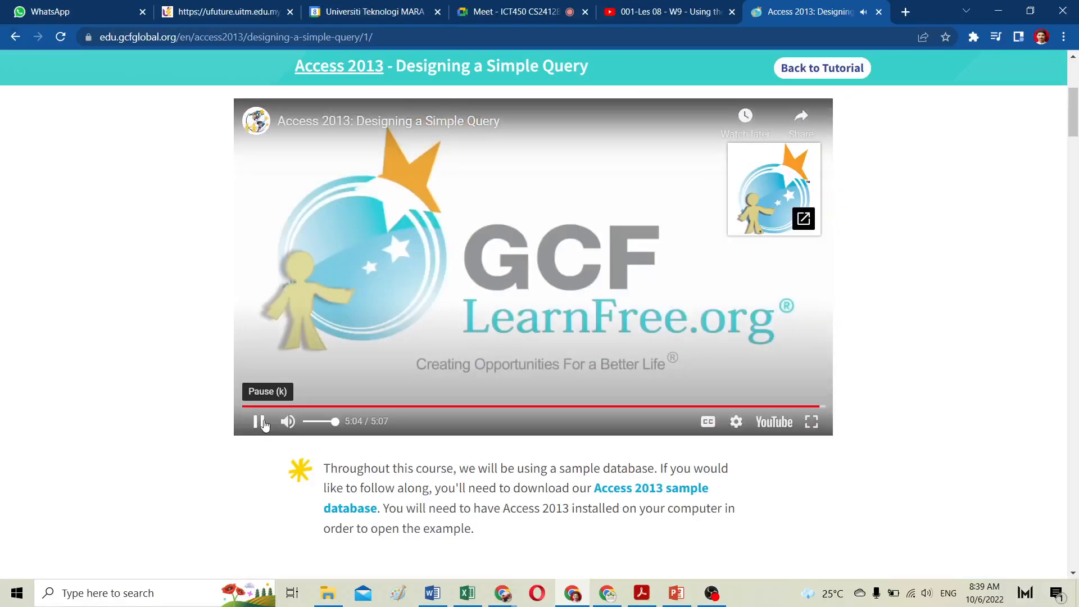
click(259, 423)
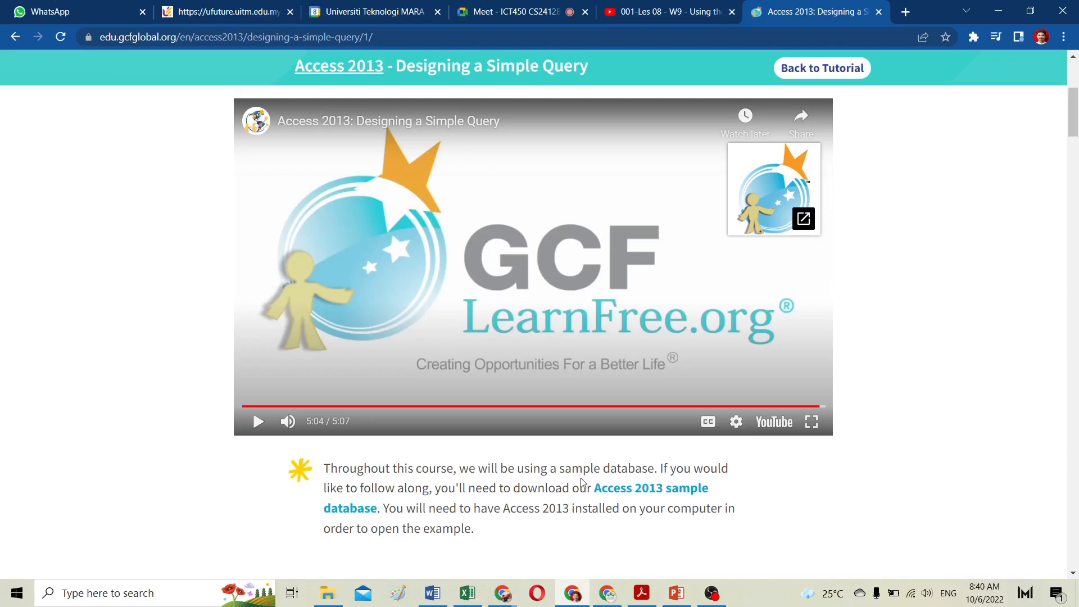
Step: Download the Access 2013 sample database into the ICT450 MsAccess folder as Access2013_SampleDatabase-1
scroll(510, 452, down, 1)
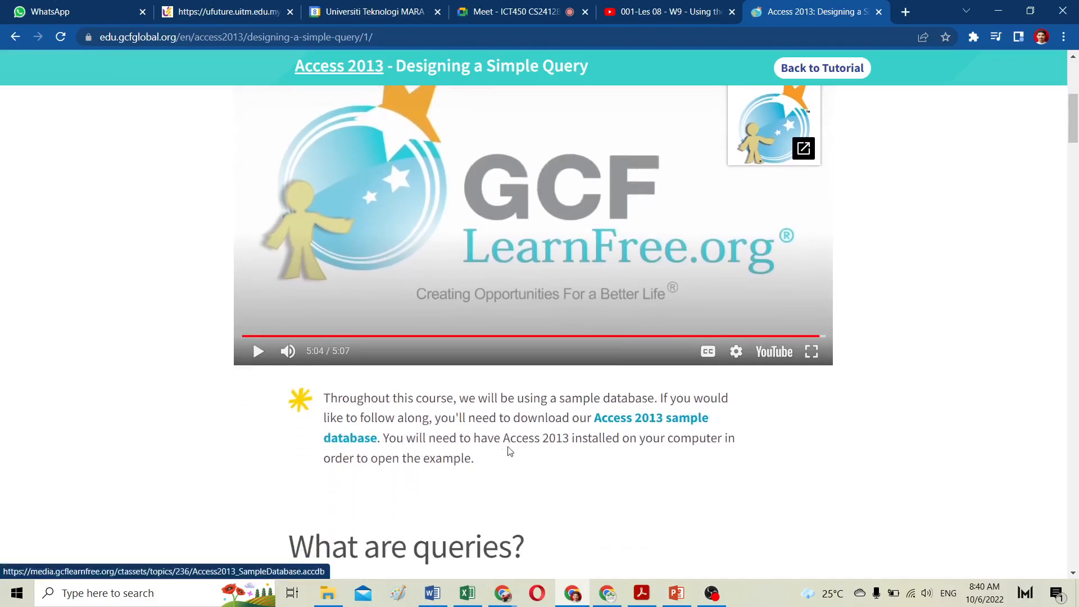
click(659, 421)
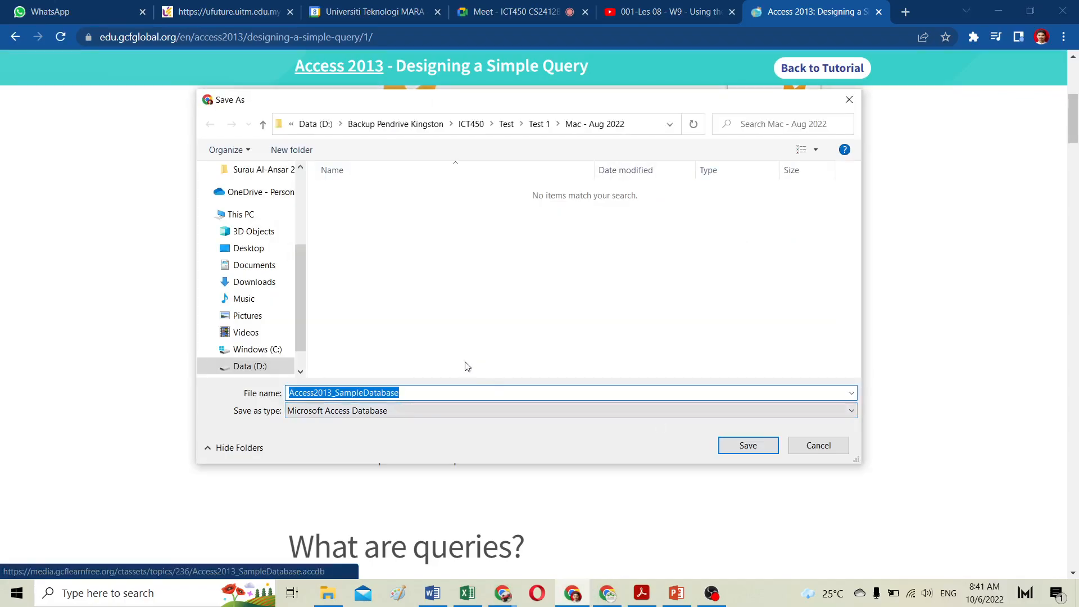
click(471, 123)
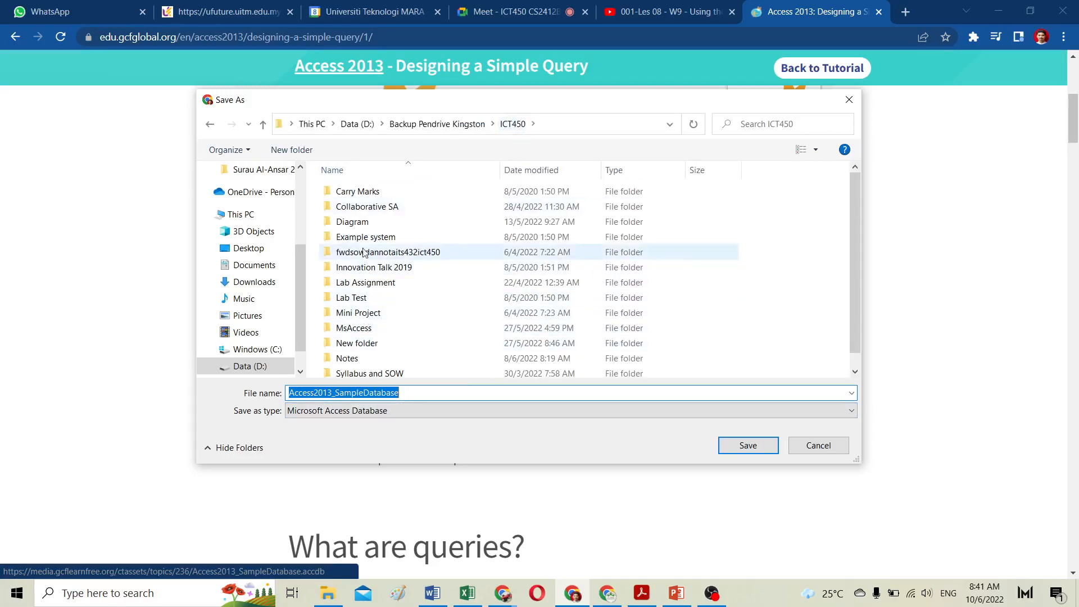
double_click(369, 329)
key(Tab)
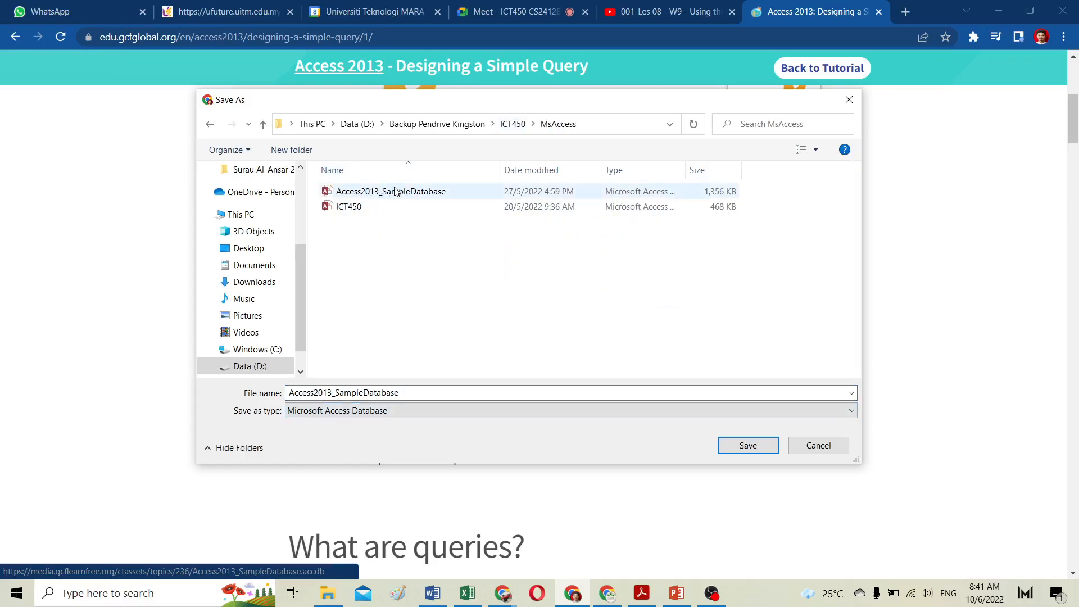
click(424, 392)
click(420, 392)
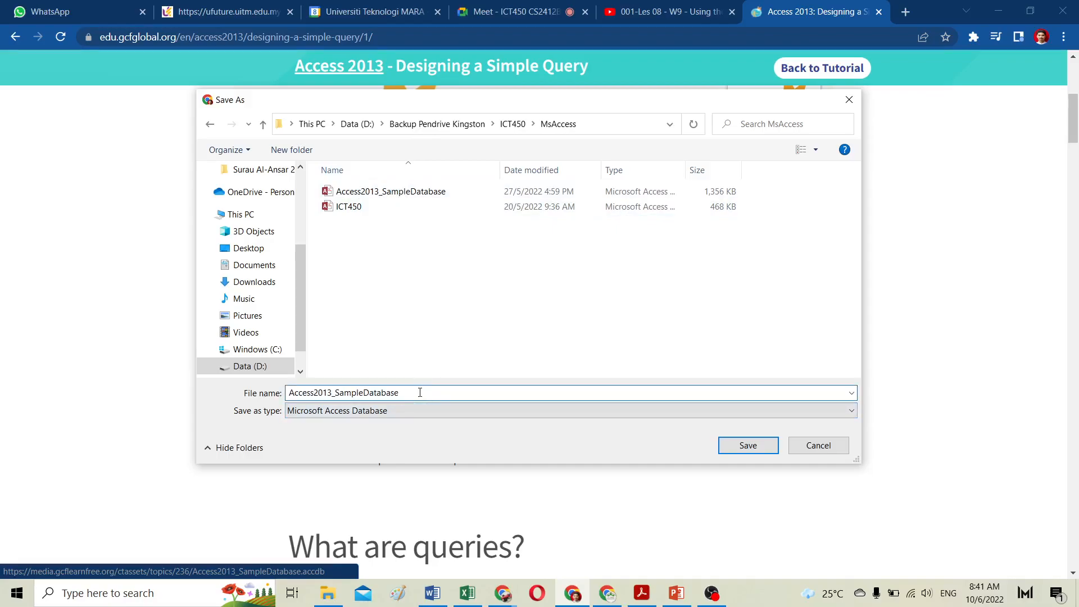
text(-1)
click(756, 448)
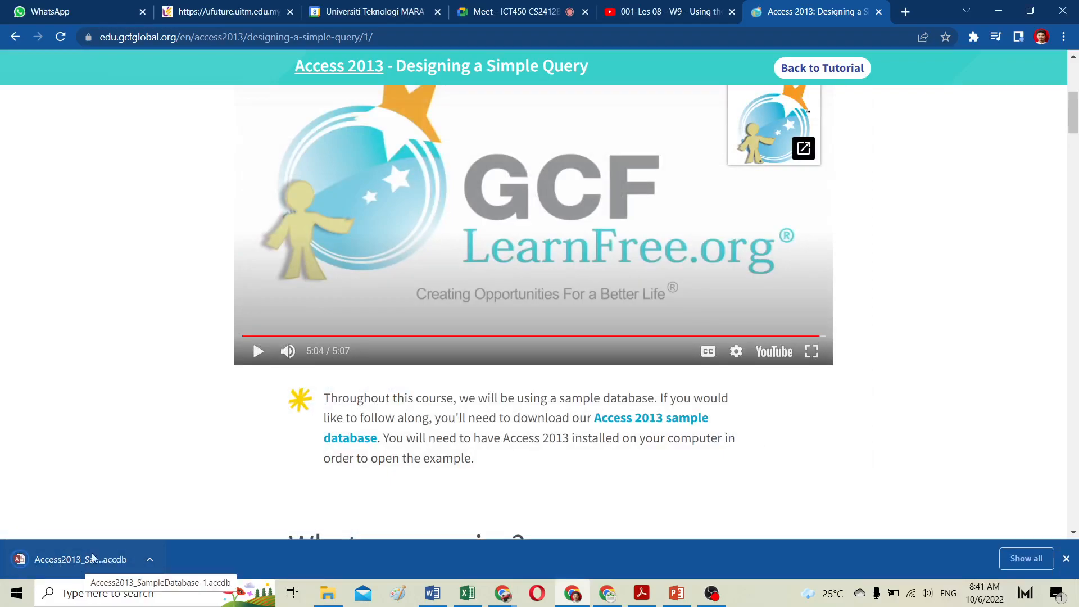
Step: Open the downloaded sample database in Access and enable its content
click(68, 561)
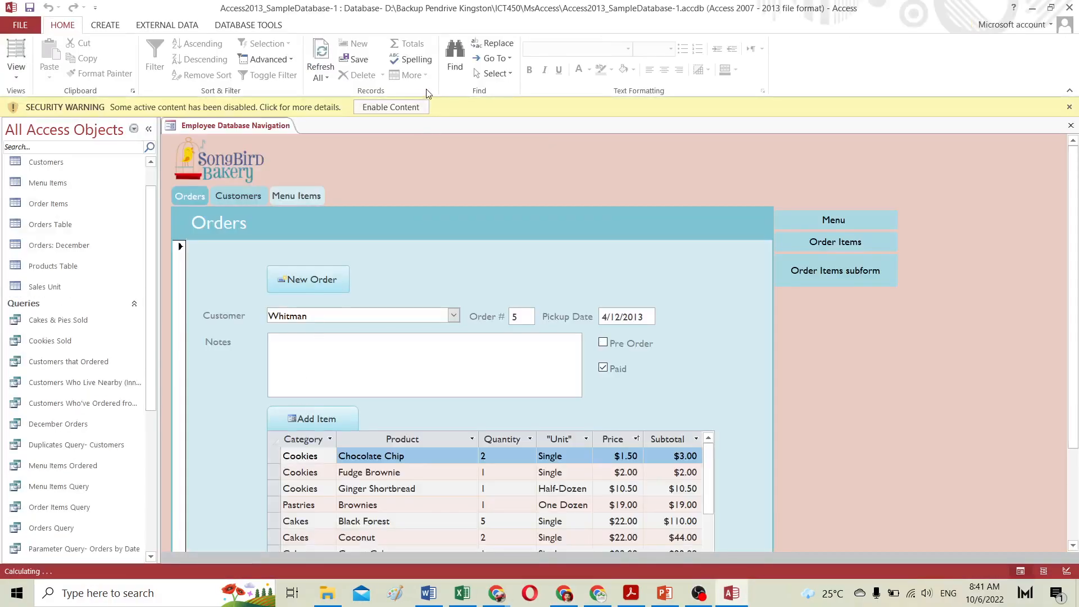
click(363, 108)
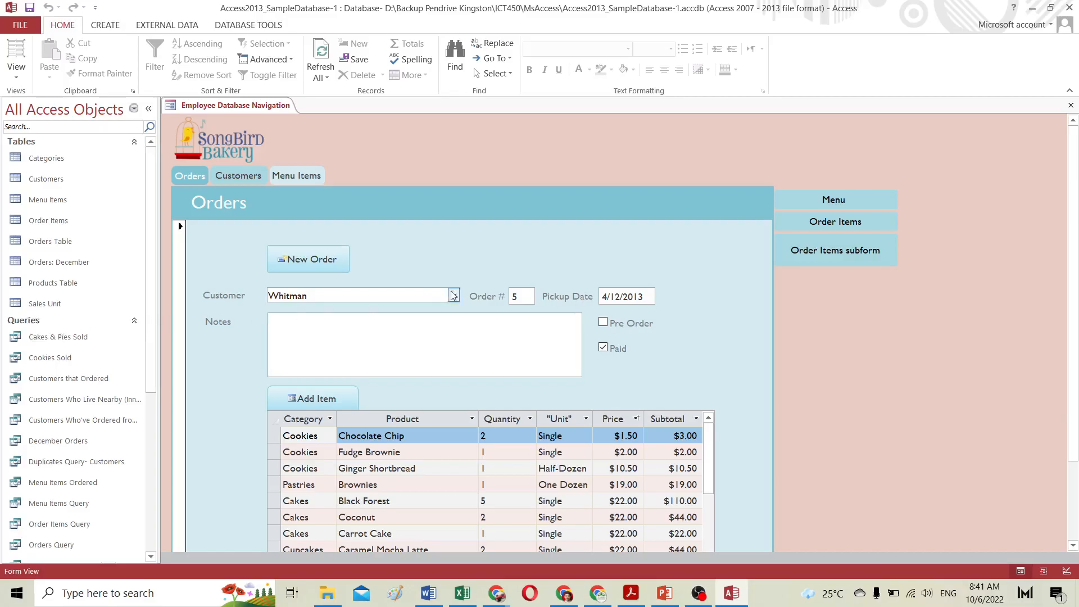
Step: Open the Customers table and scroll through its records
click(49, 158)
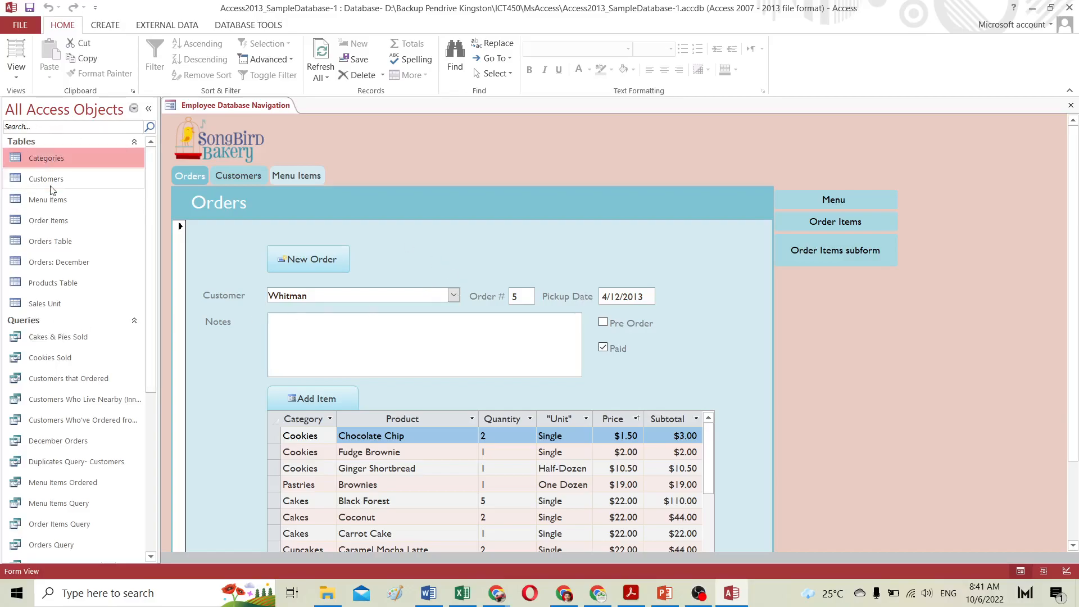
double_click(49, 180)
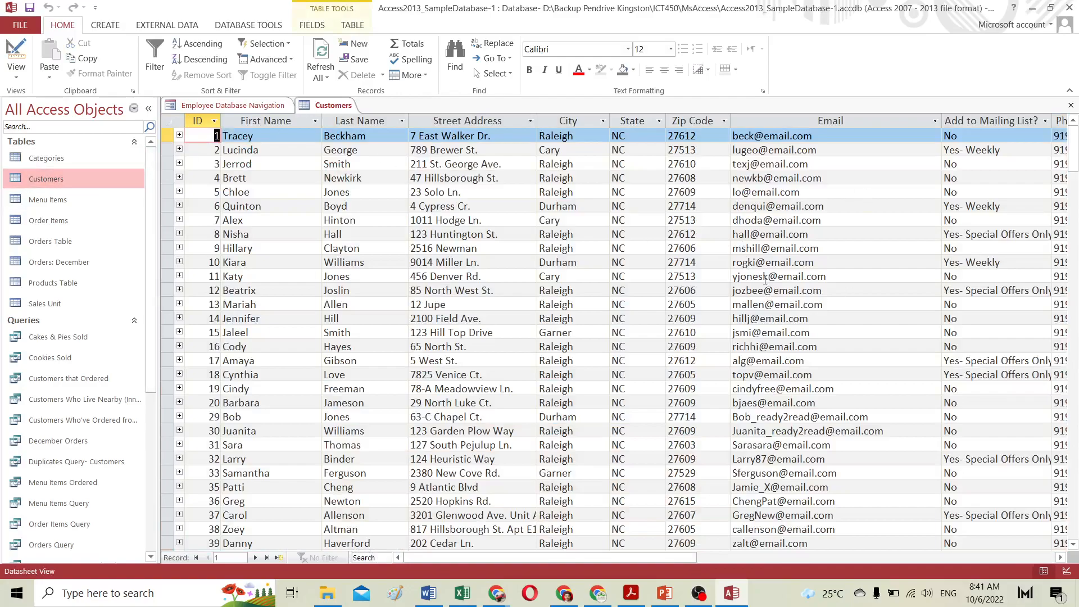
scroll(766, 279, down, 10)
scroll(763, 276, up, 10)
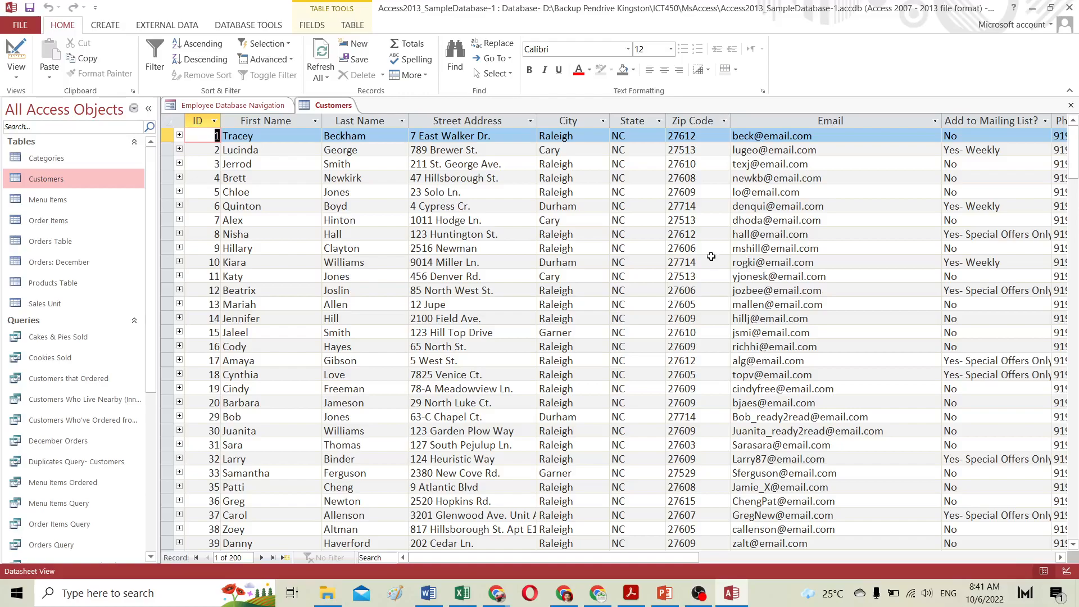
Step: Start a new query in Design view and add the Customers table to it
click(106, 27)
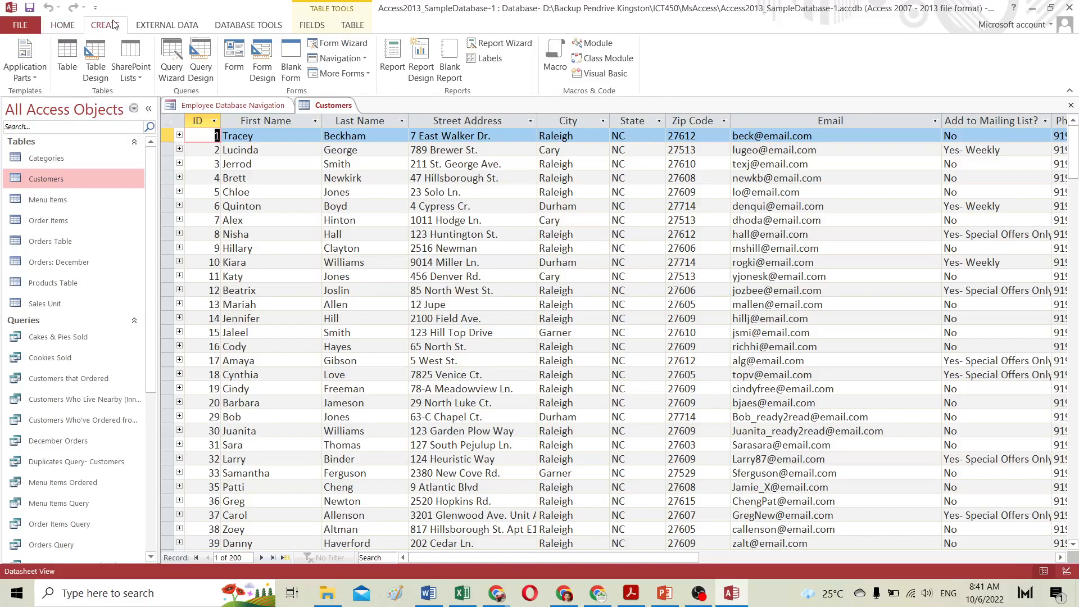
click(205, 67)
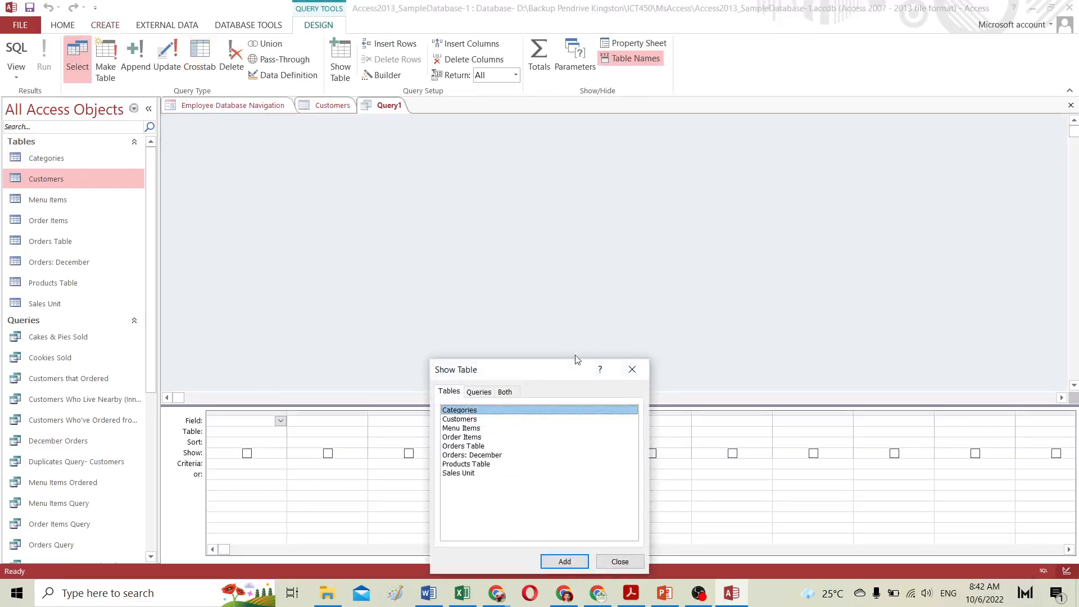
drag(546, 366, 564, 234)
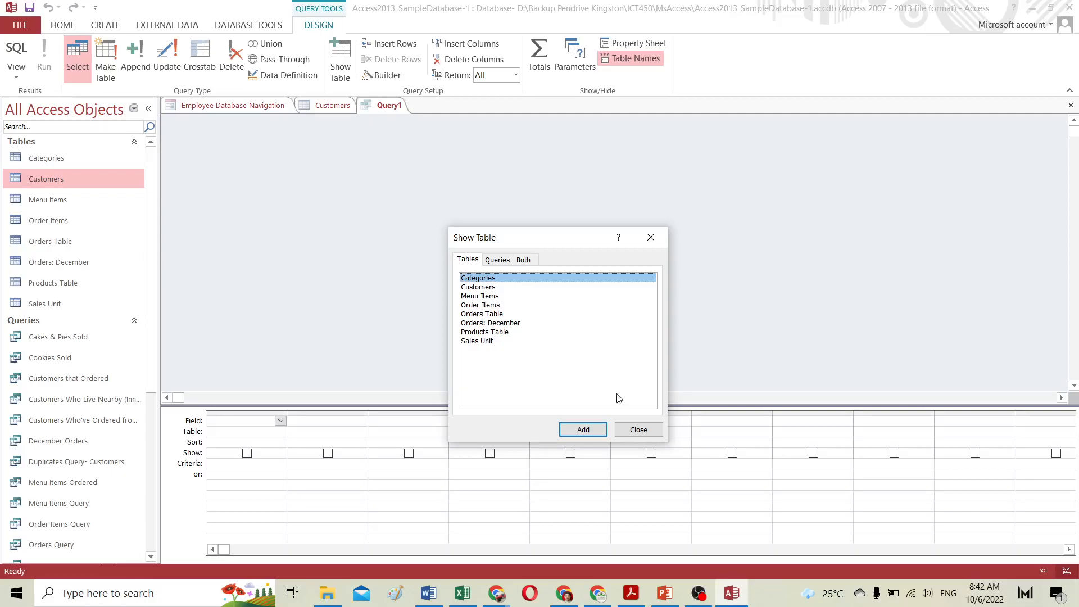
drag(528, 235, 628, 232)
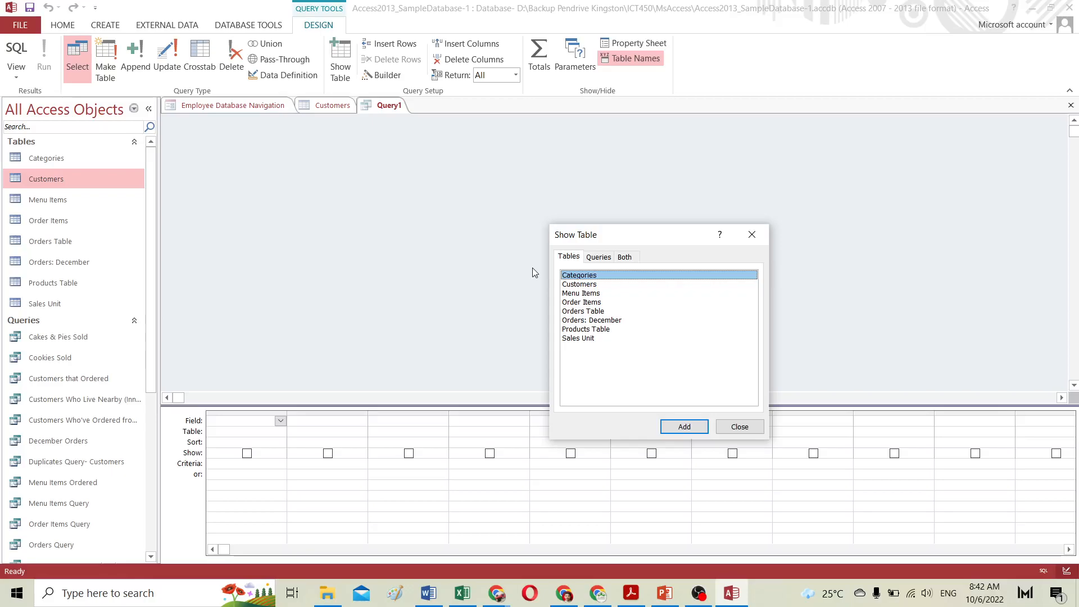
click(585, 285)
double_click(585, 285)
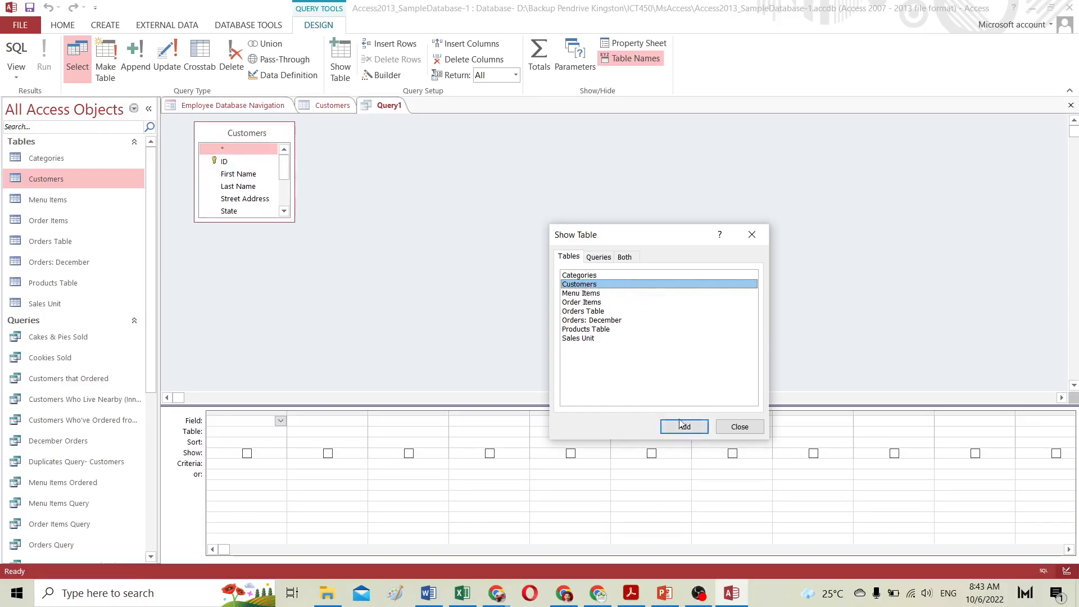
Step: Add the Categories table to the query, close the table list, and remove Categories again
click(585, 276)
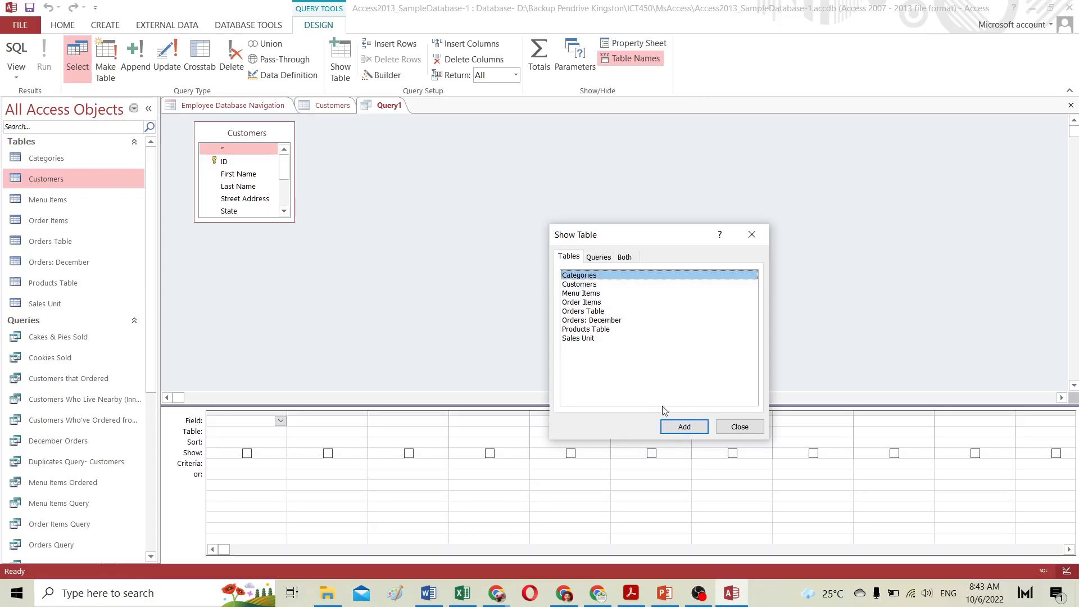
click(685, 427)
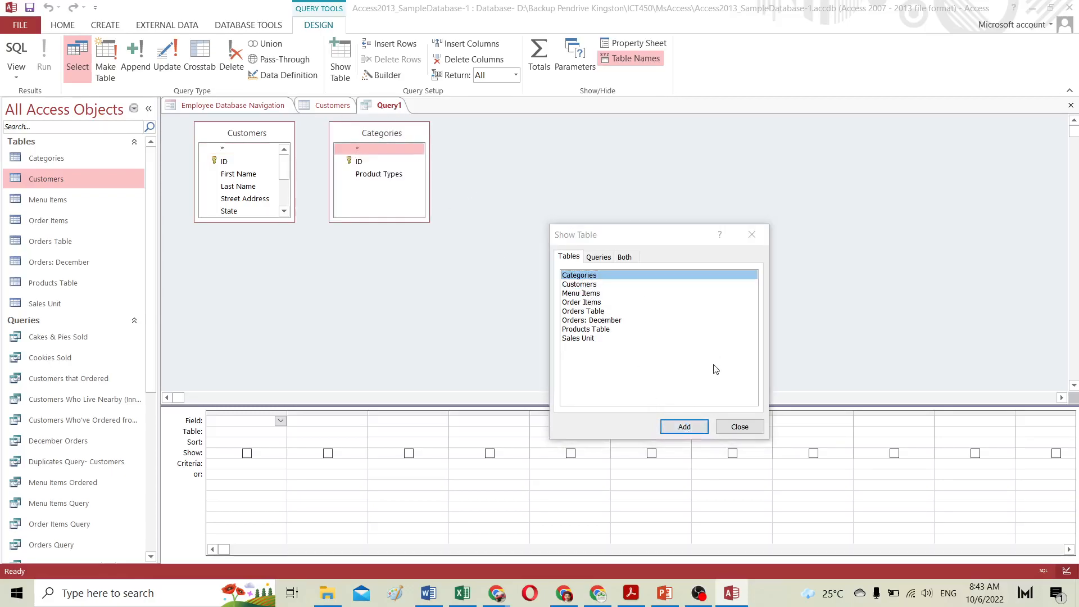
click(740, 426)
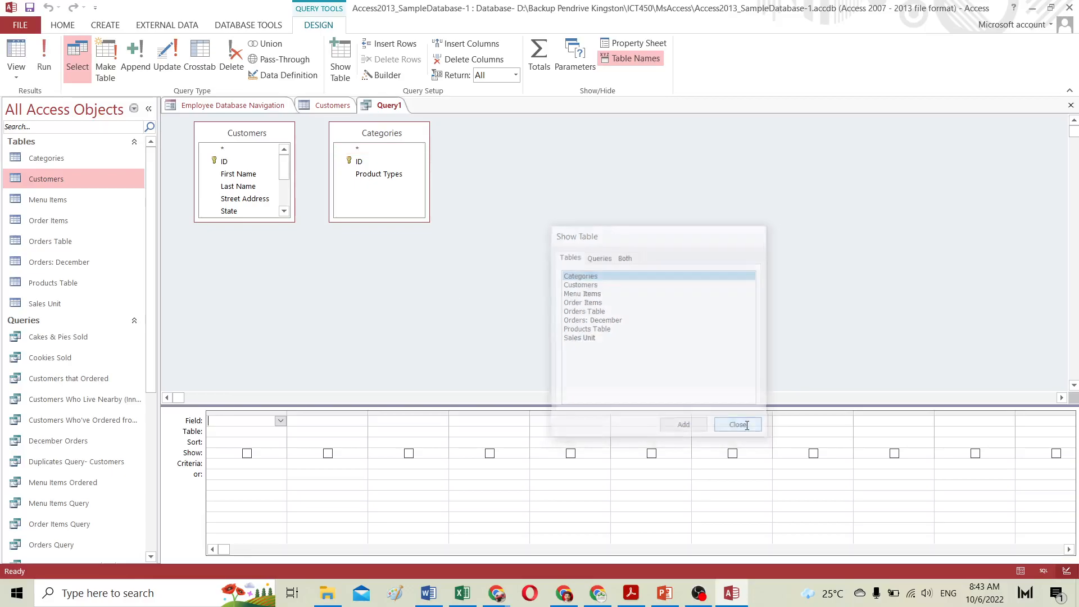
right_click(381, 135)
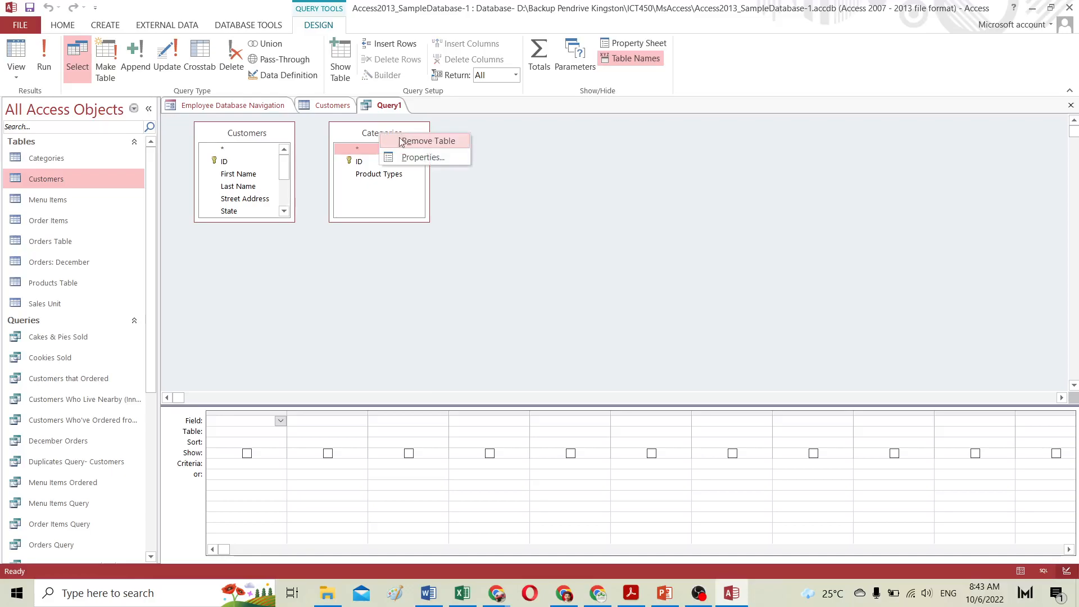
click(399, 142)
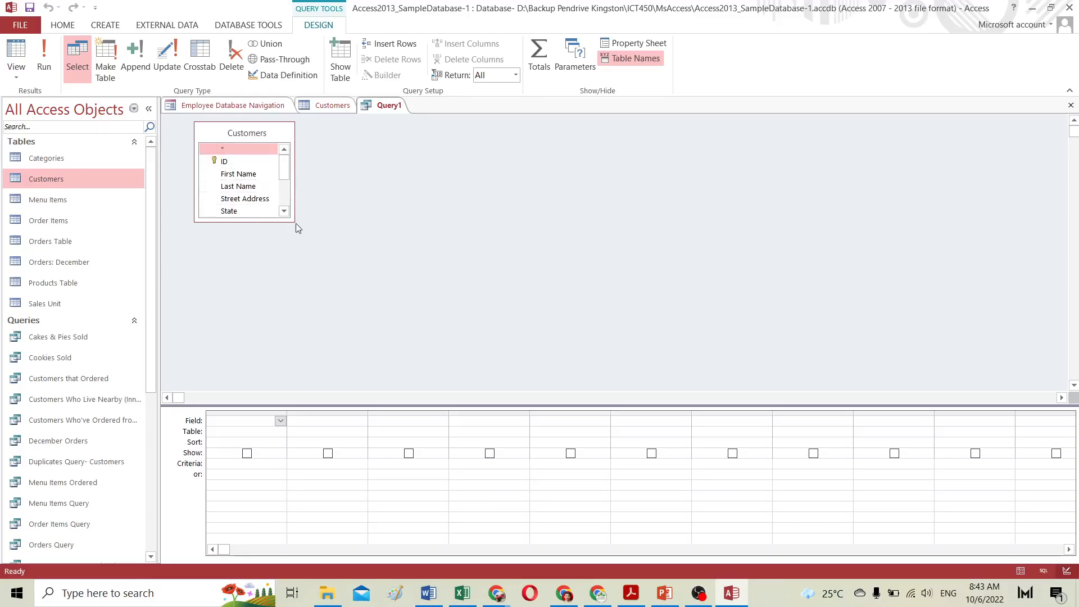
Step: Enlarge the Customers field list and add First Name, Last Name, Street Address, City, State and Zip Code to the grid
drag(295, 223, 333, 322)
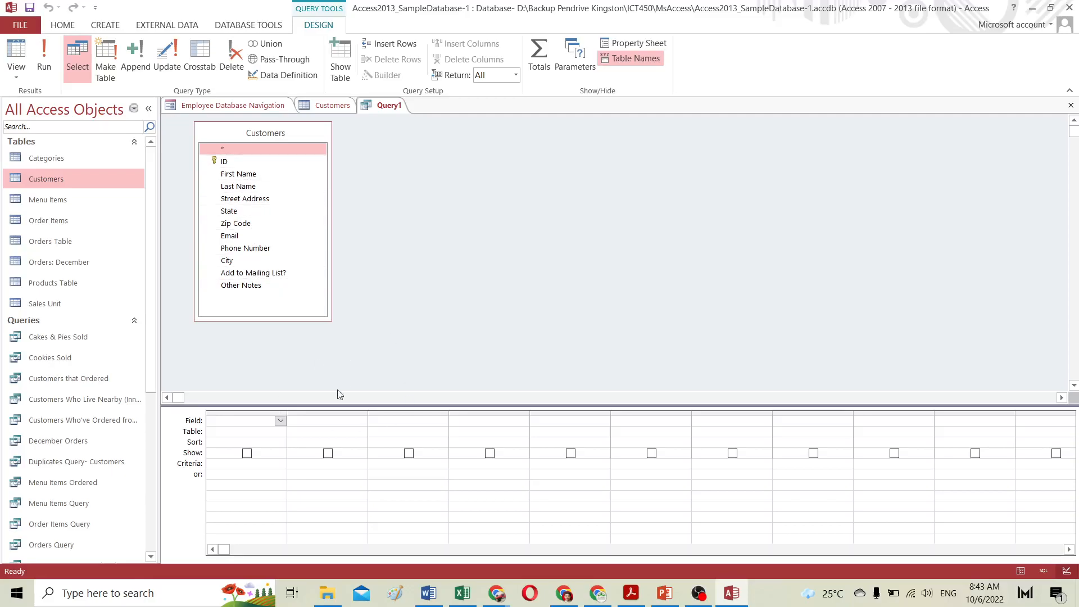
double_click(239, 174)
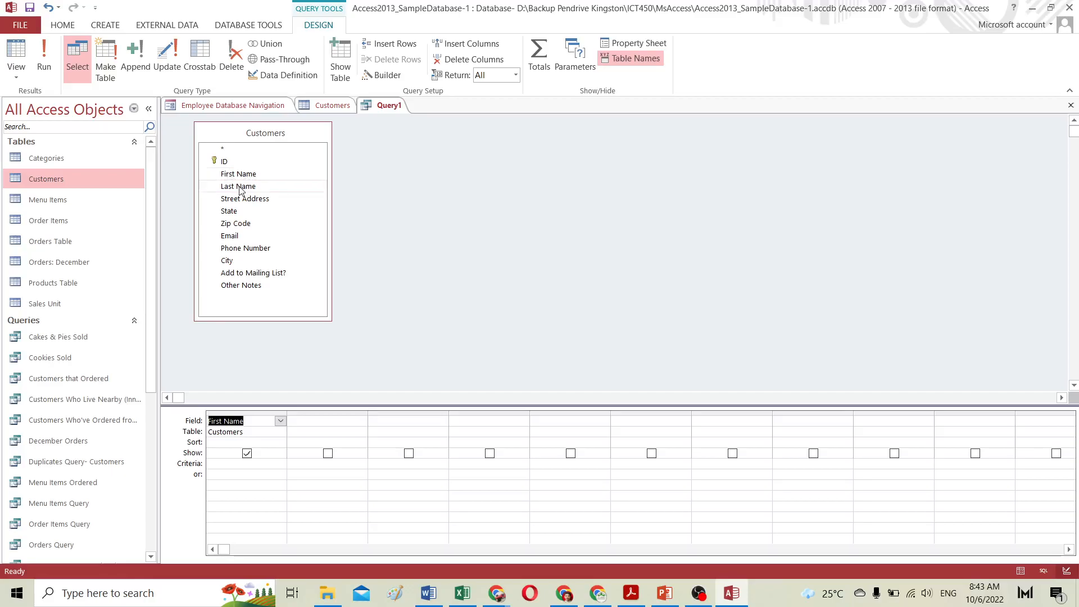
click(239, 187)
double_click(245, 187)
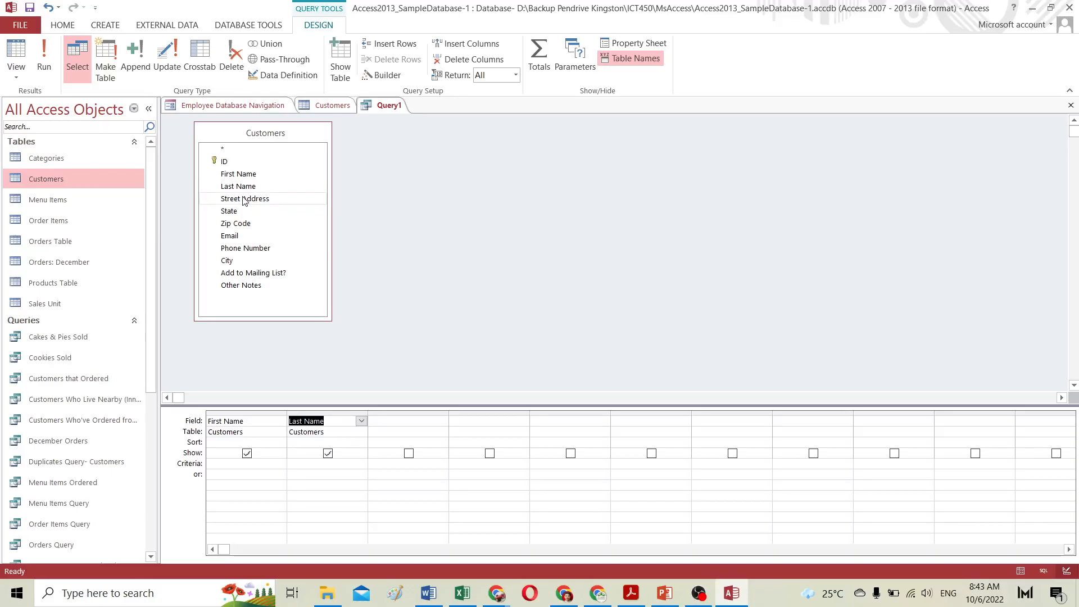
double_click(245, 200)
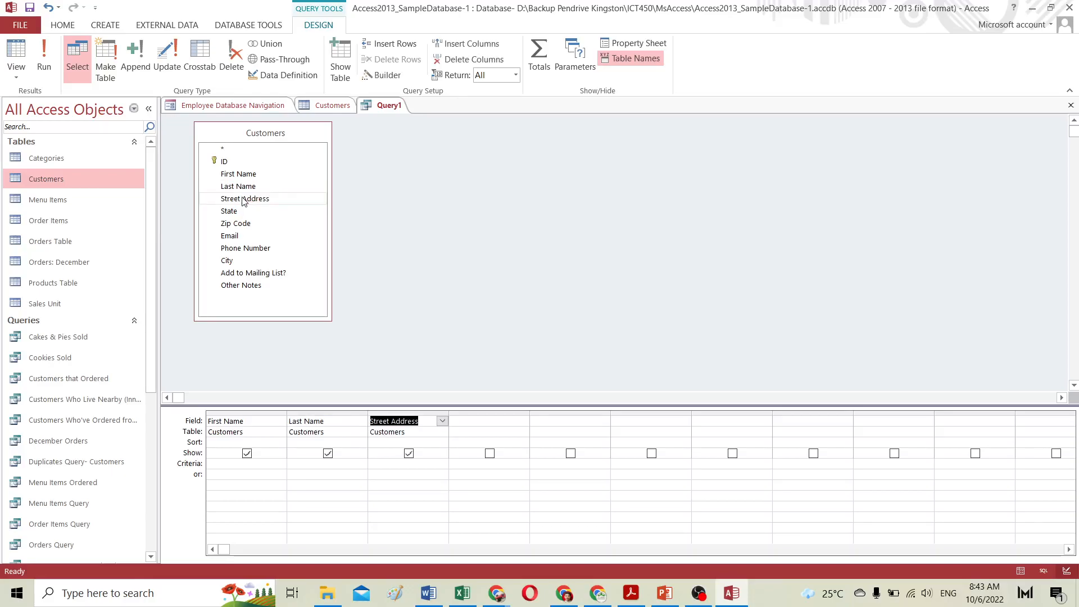
double_click(228, 262)
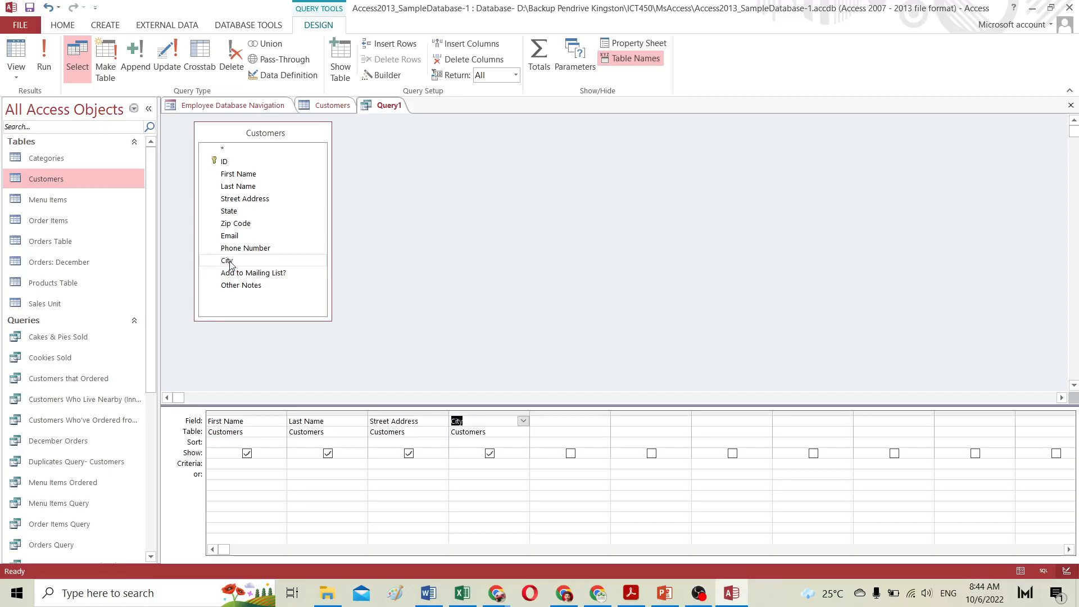
double_click(230, 211)
double_click(244, 225)
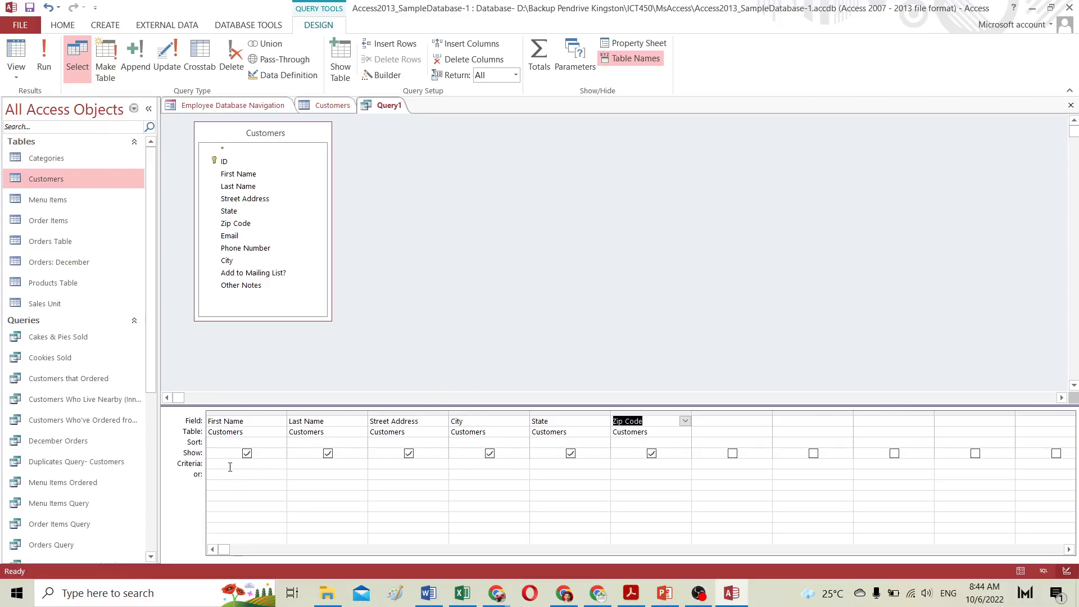
Step: Set the Last Name field to sort in ascending order
click(337, 441)
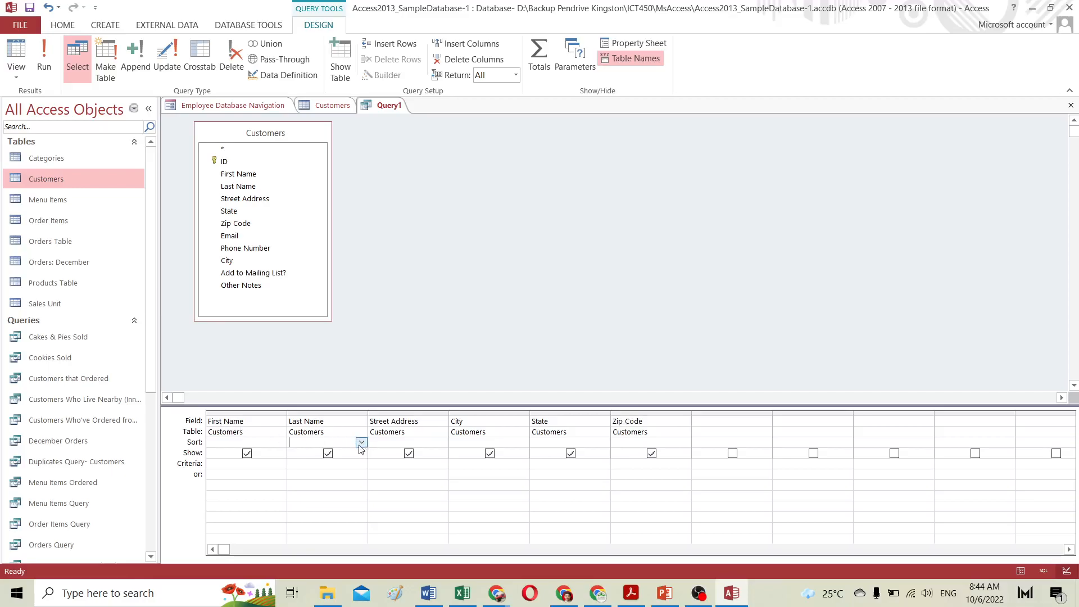
click(362, 443)
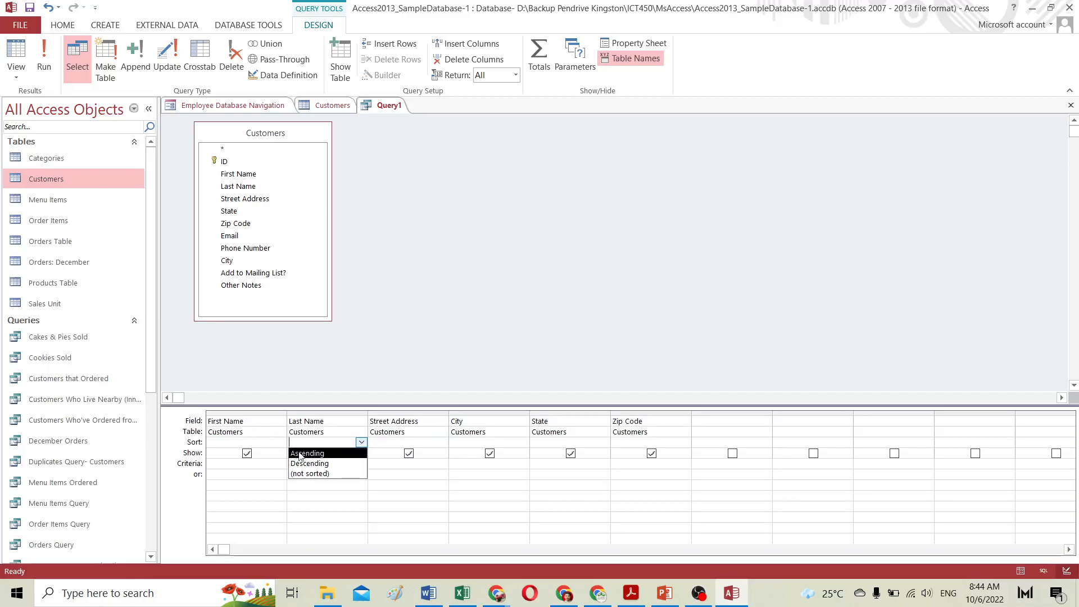
click(305, 454)
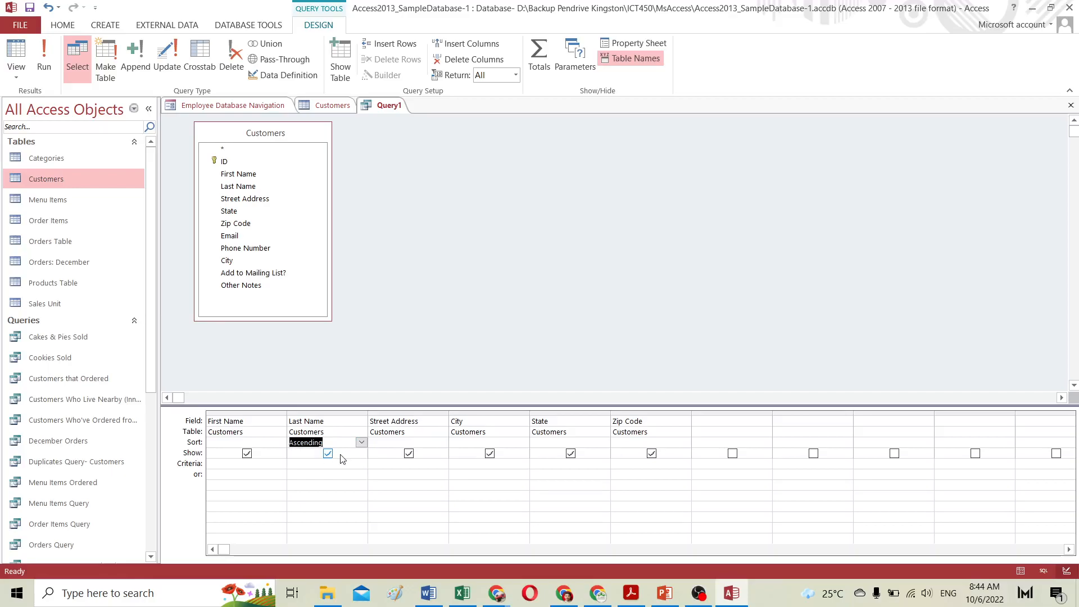
Step: Enter the criterion "Raleigh" under Street Address and "27513" in the or row under Zip Code
click(384, 464)
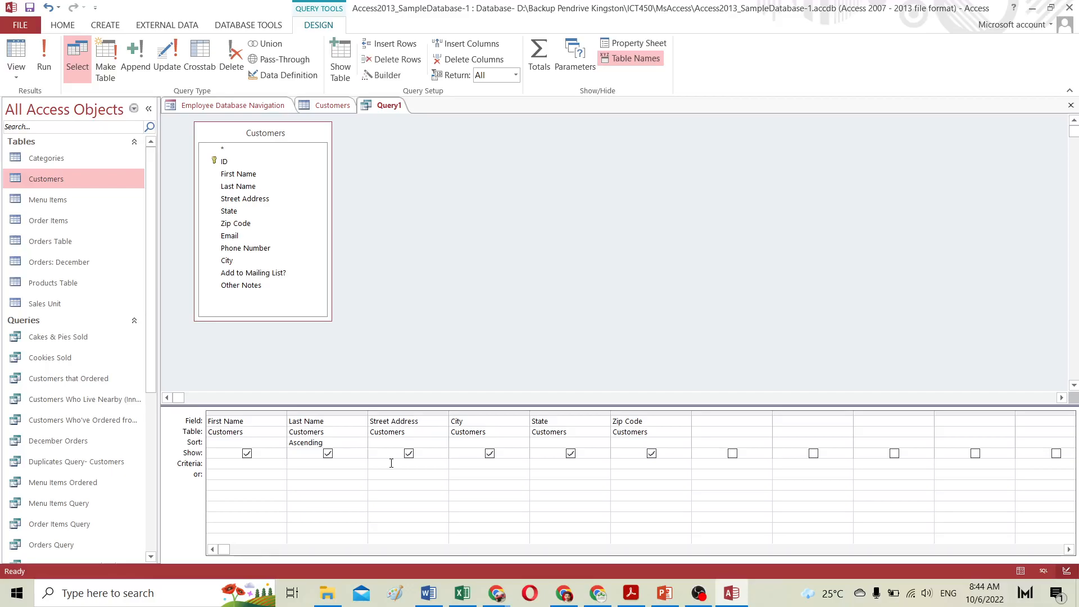
text(")
text(Raleigh")
click(220, 464)
click(213, 476)
text("27513)
Step: Run the query and compare its results with the Customers table
click(47, 58)
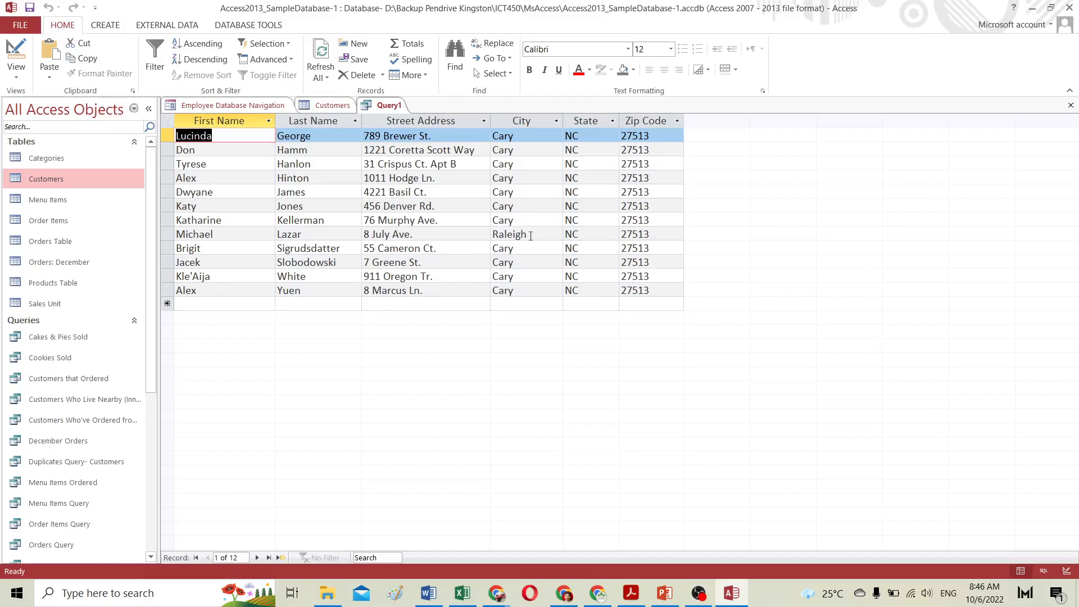
click(338, 105)
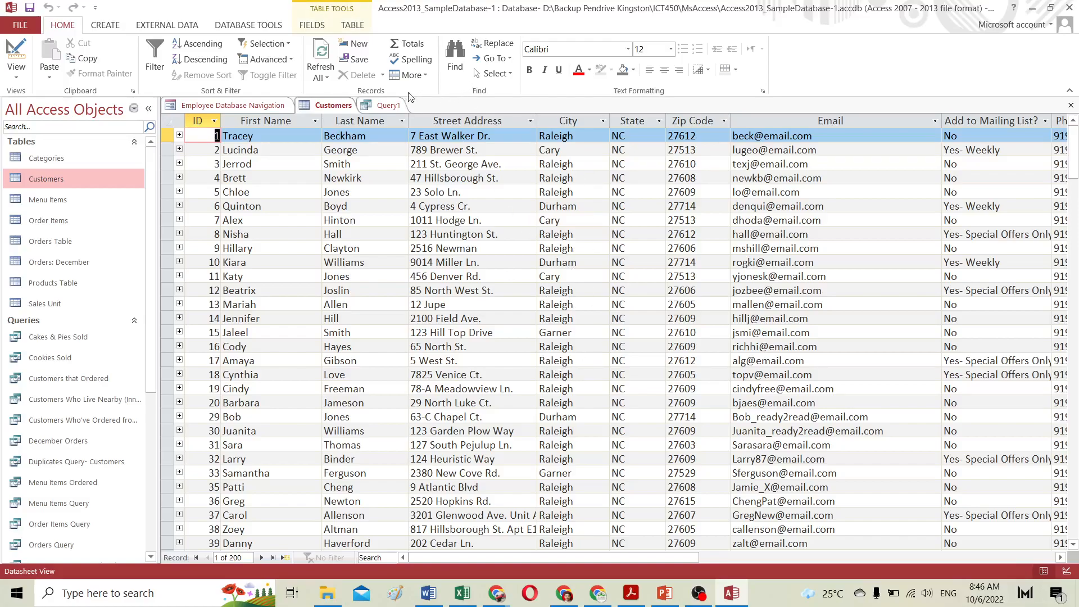
click(388, 106)
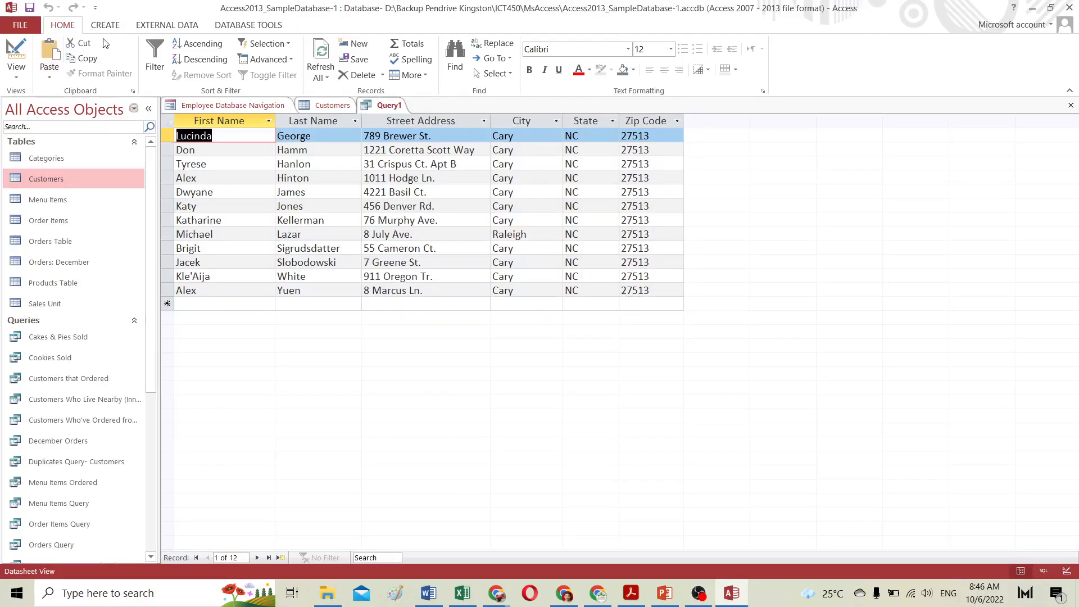
Step: Return to the query's Design view and run the query again
click(17, 79)
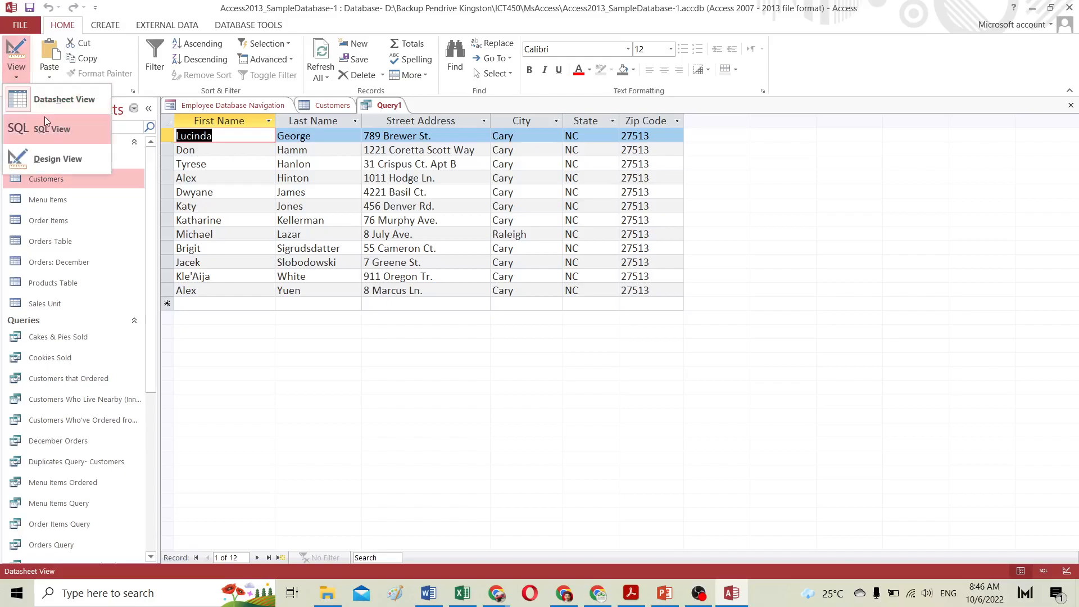
click(52, 160)
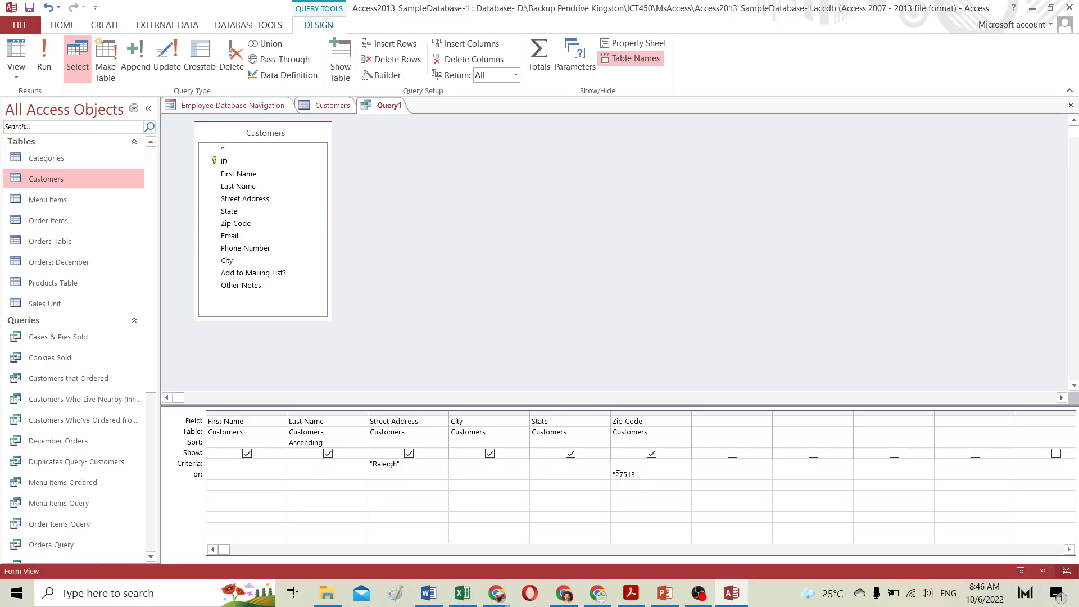
key(BackSpace)
click(43, 61)
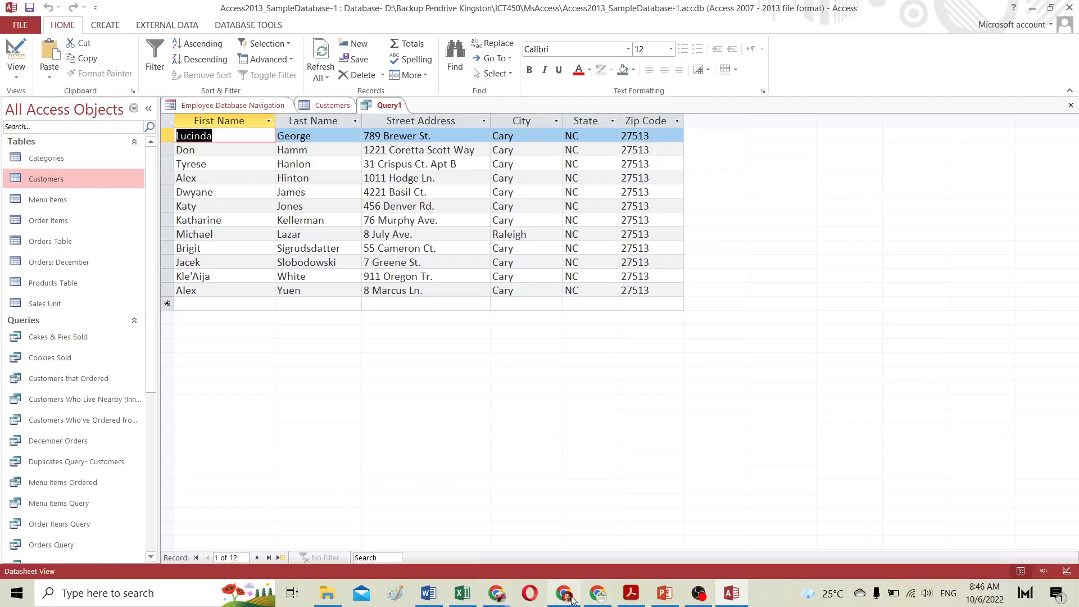
Step: Check the tutorial page's example query grid in the browser, then return to Access
click(596, 596)
scroll(598, 339, down, 2)
scroll(615, 398, down, 18)
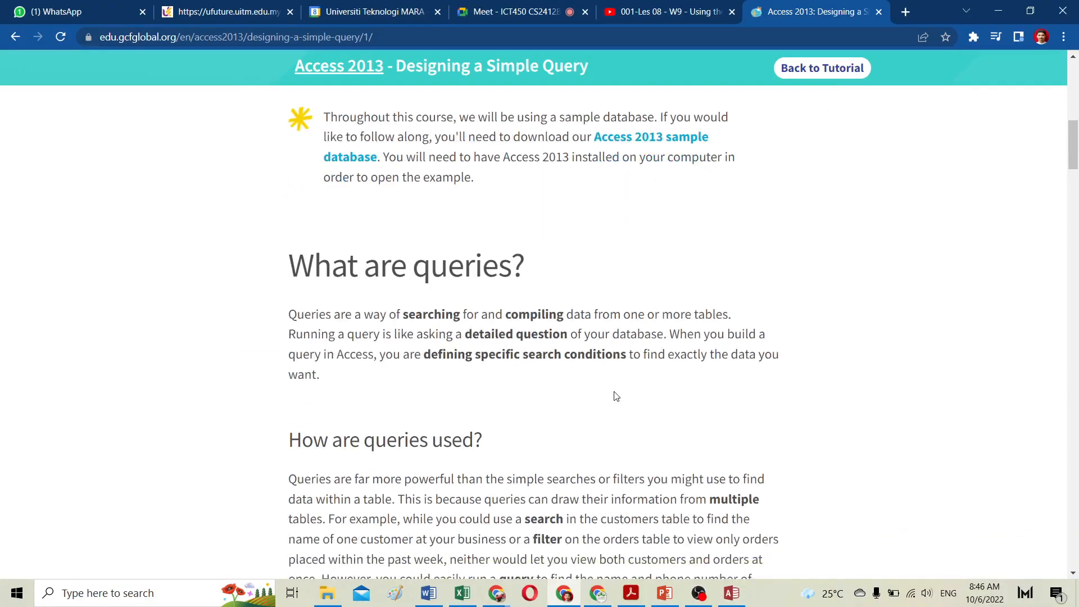
scroll(616, 399, down, 6)
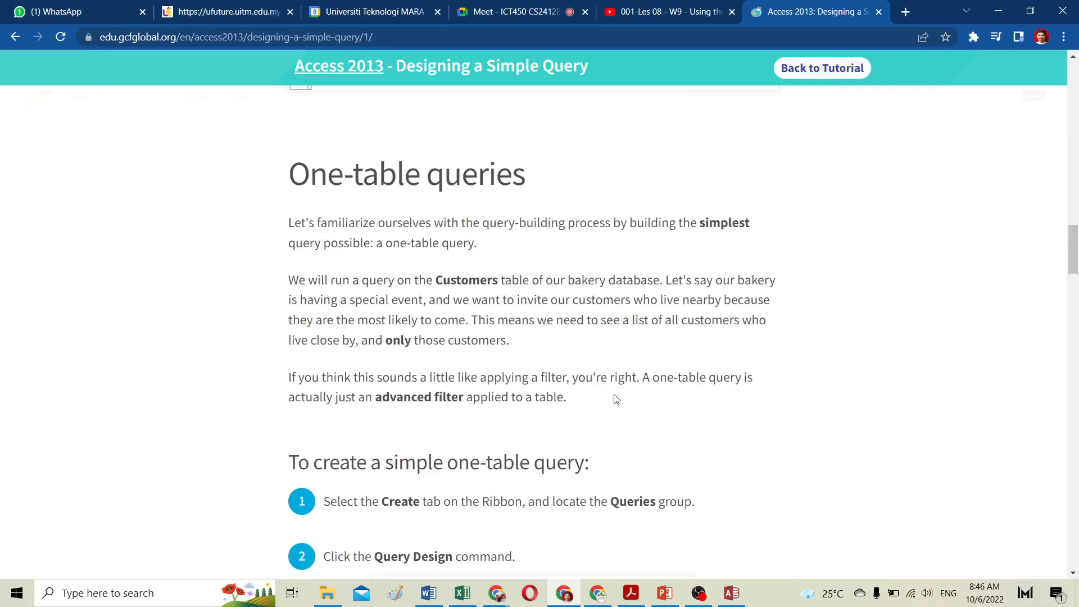
scroll(617, 399, up, 5)
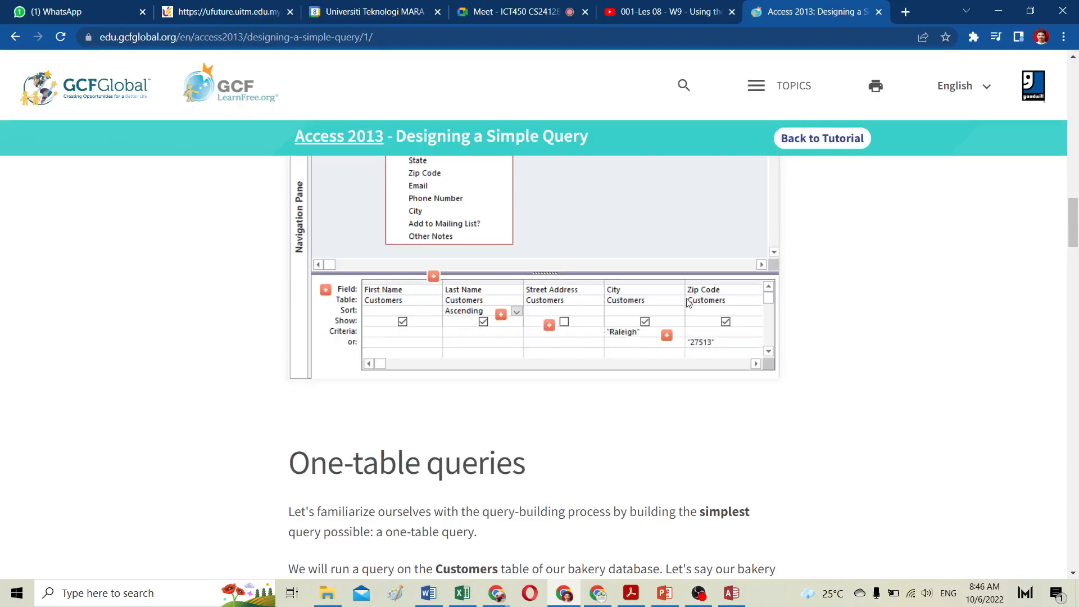
click(726, 594)
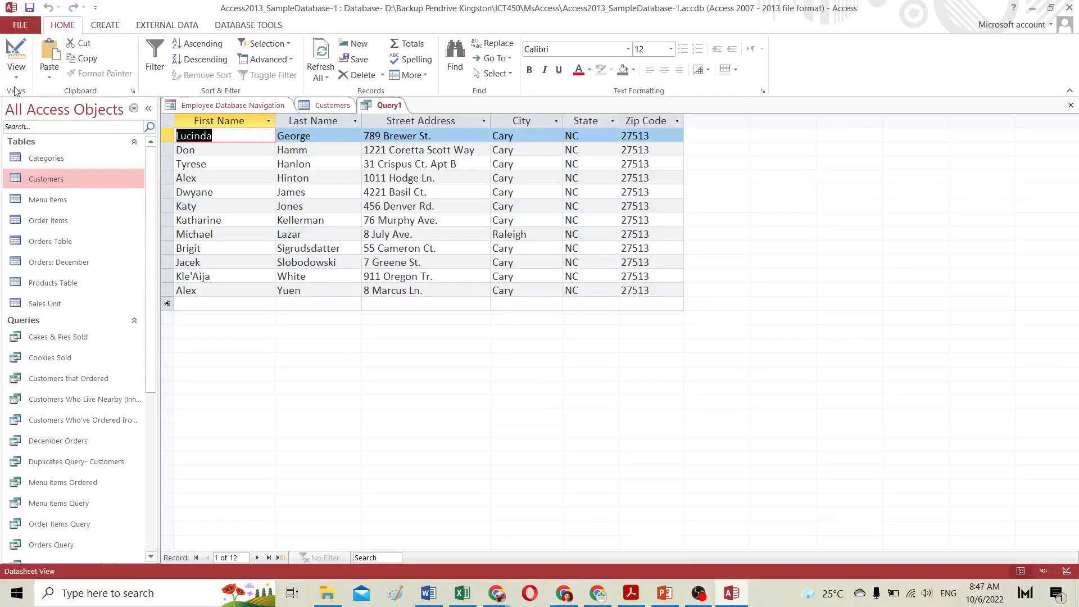
Step: Toggle the query between Design and Datasheet views, dismissing the error message, and reopen Design view
click(17, 60)
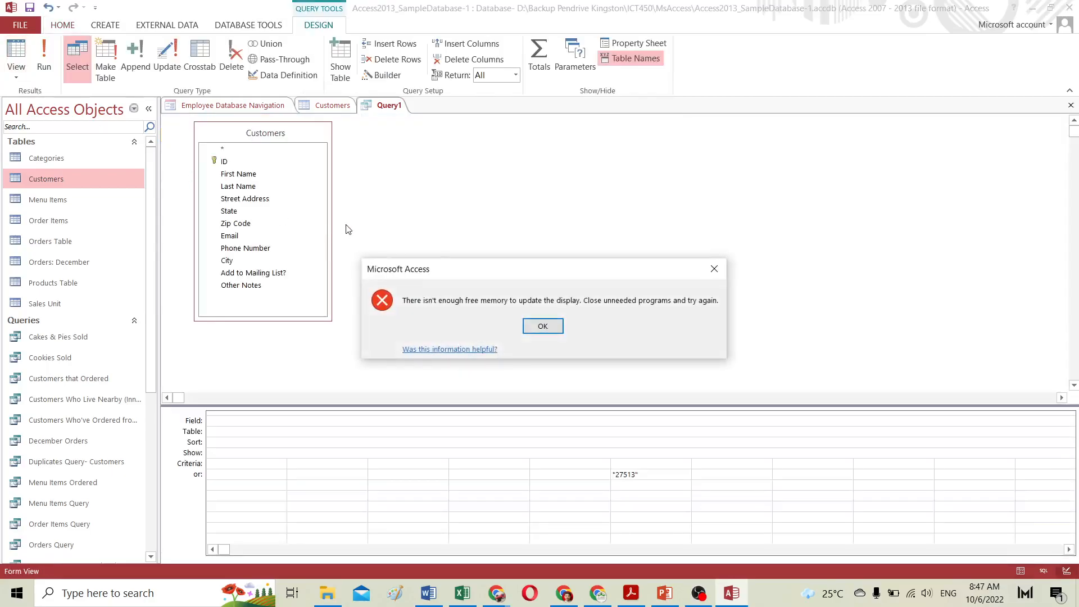
click(544, 326)
click(420, 464)
click(17, 64)
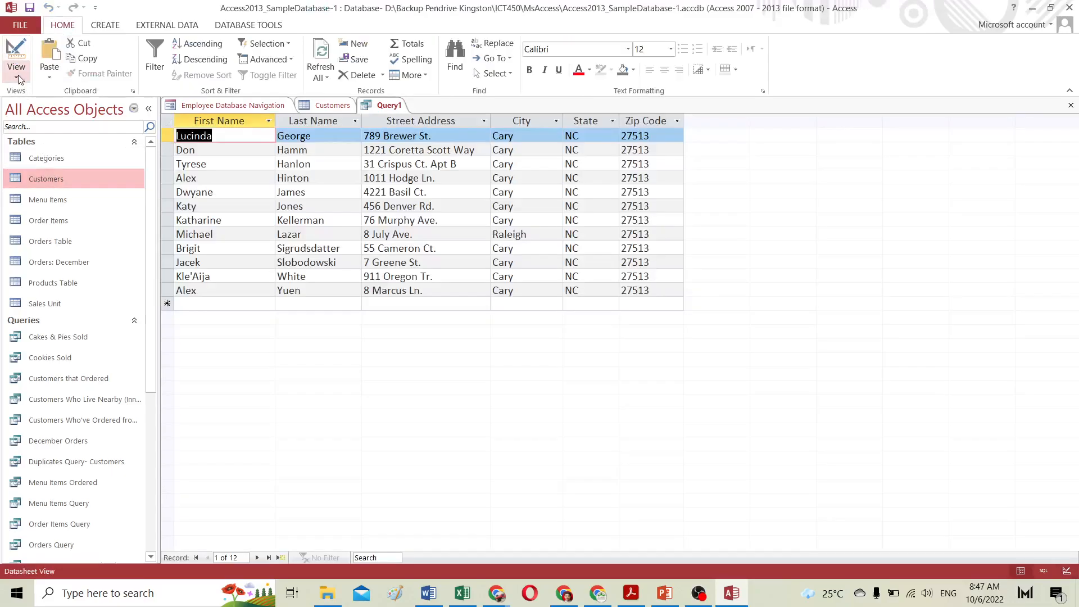
click(19, 79)
click(41, 159)
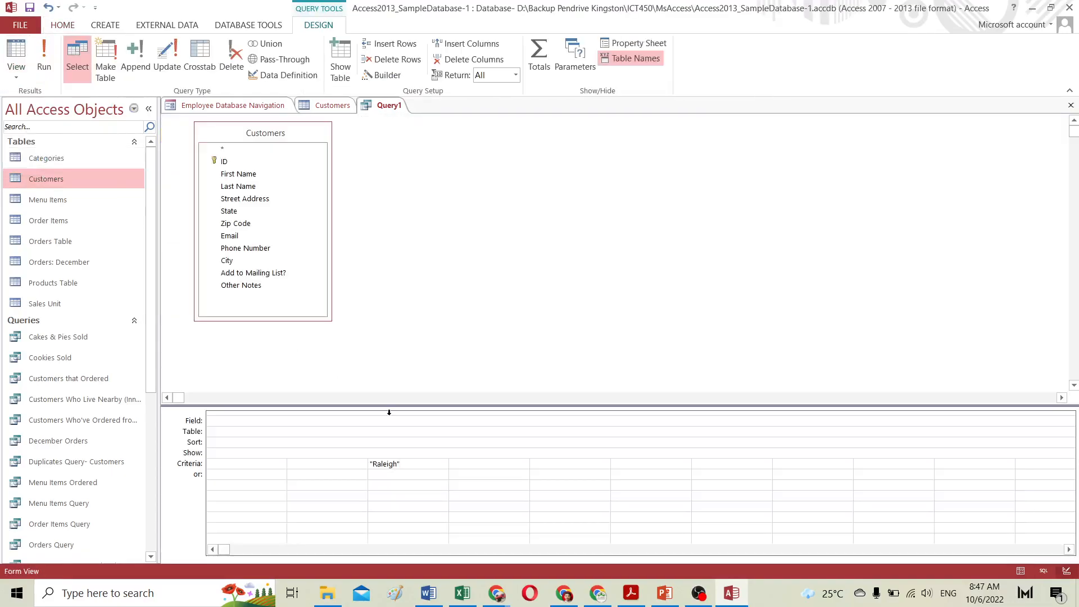
click(271, 139)
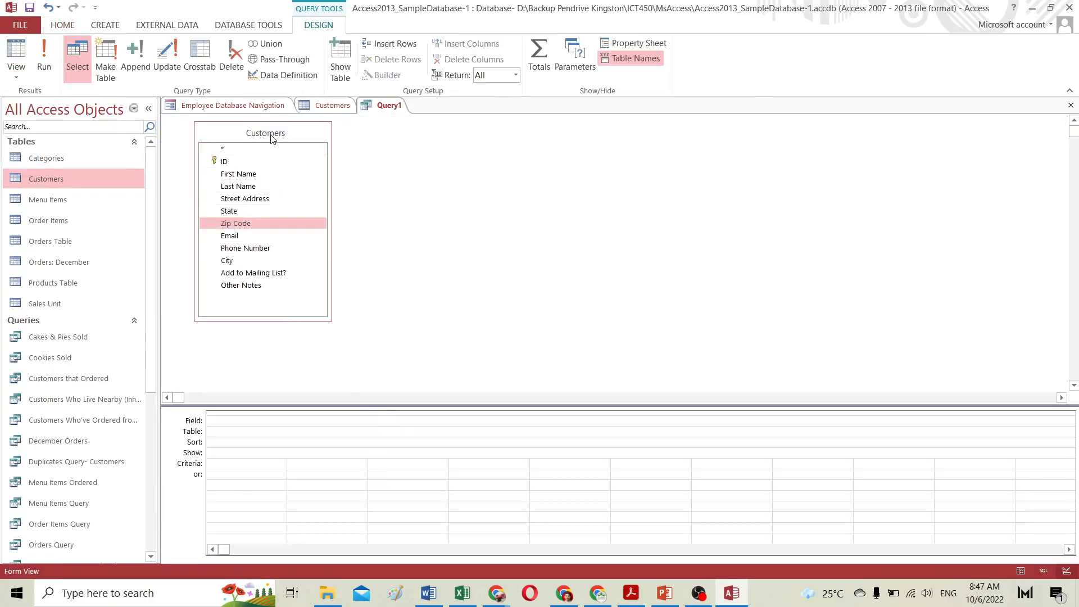
Step: Remove the Customers table from Query1's design
right_click(266, 135)
click(307, 140)
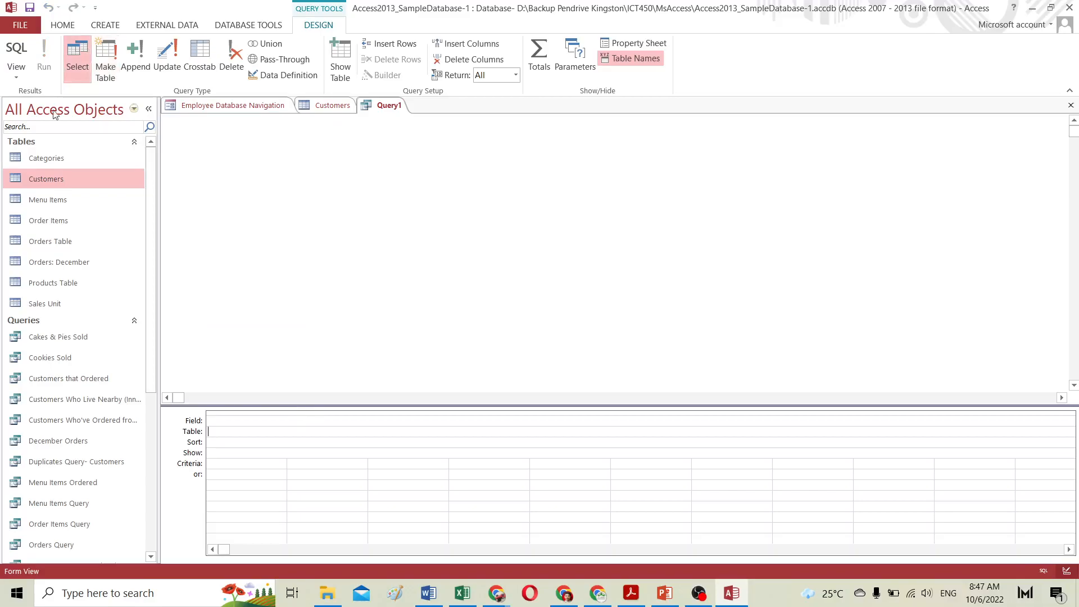
Step: Create a new query in Query Design, add the Customers table, and enlarge its field list
click(105, 26)
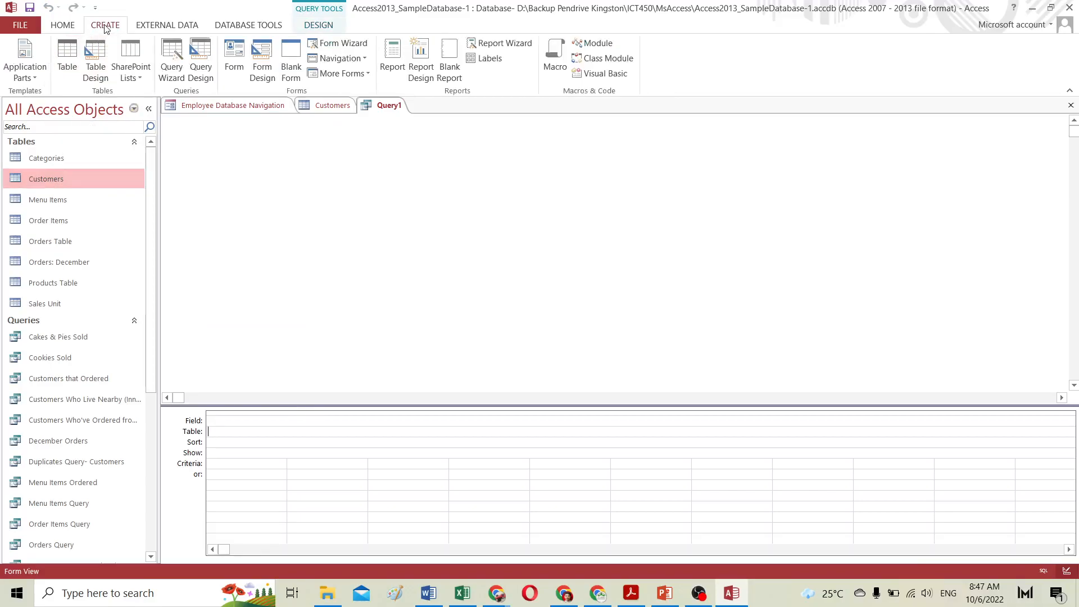
click(199, 52)
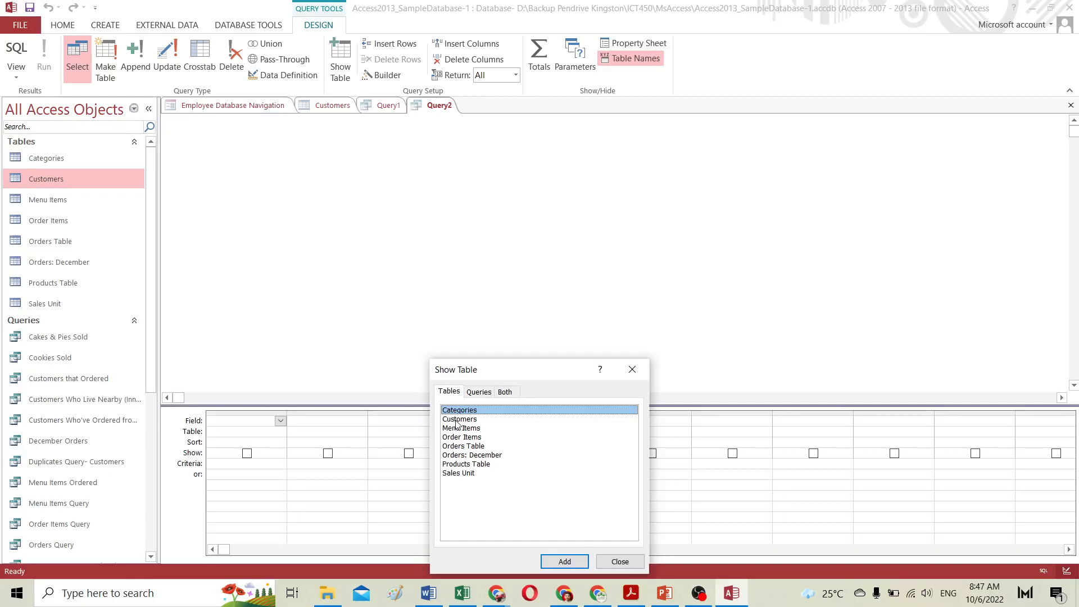
double_click(457, 421)
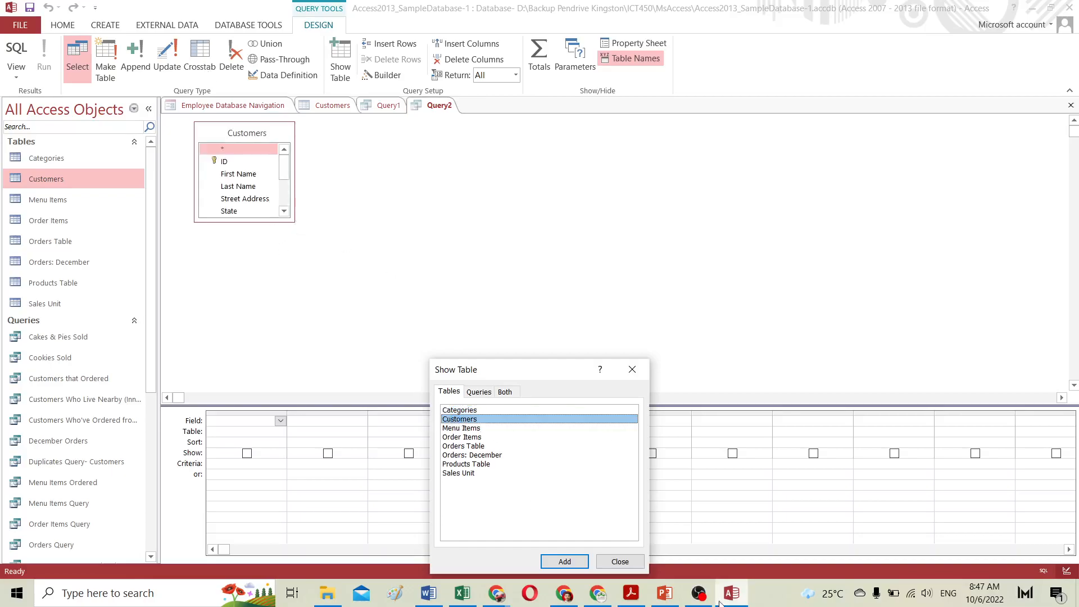
click(620, 561)
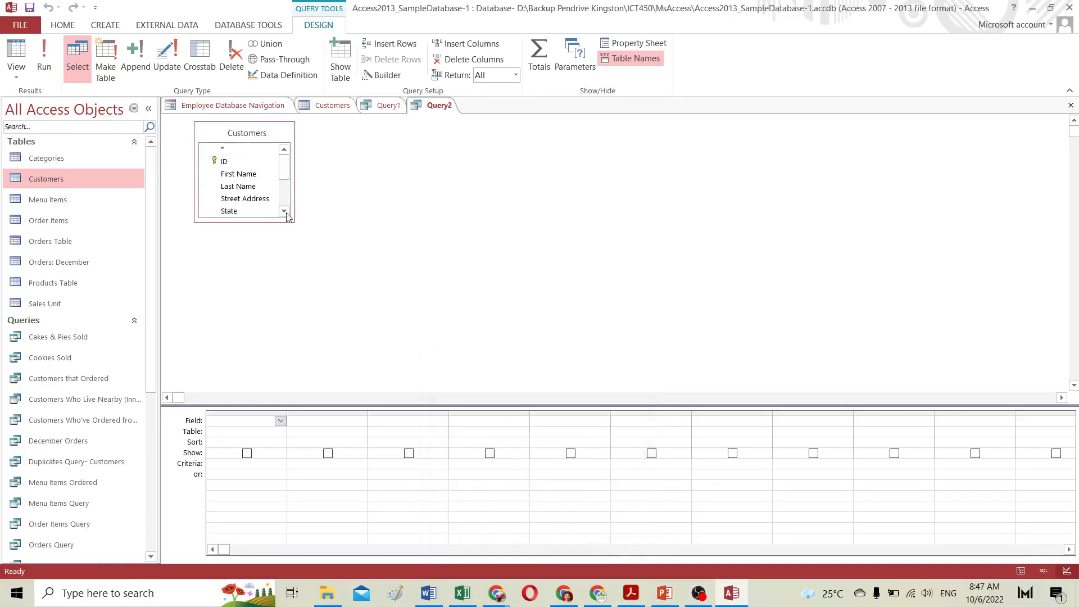
drag(288, 219, 370, 324)
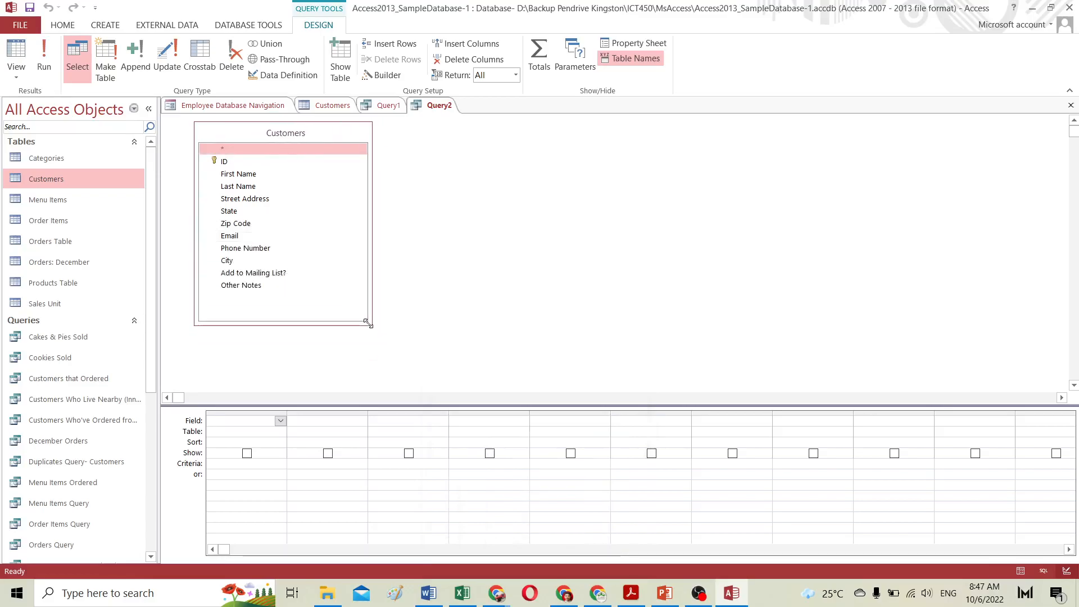
Step: Add the First Name, Last Name and Street Address fields to the grid, dismissing the memory error
double_click(238, 174)
double_click(246, 188)
double_click(252, 200)
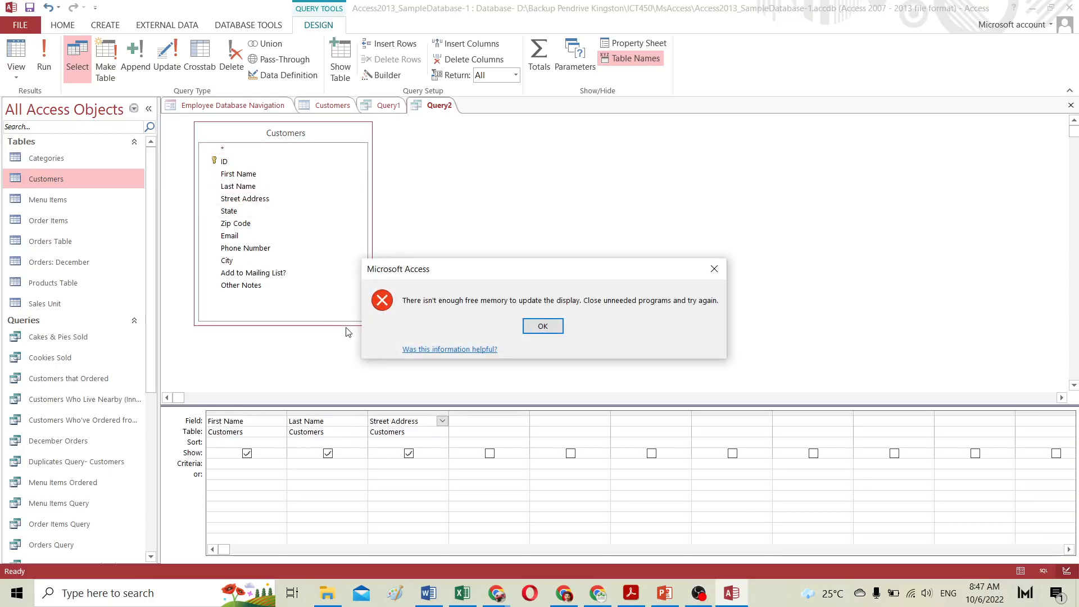
click(544, 328)
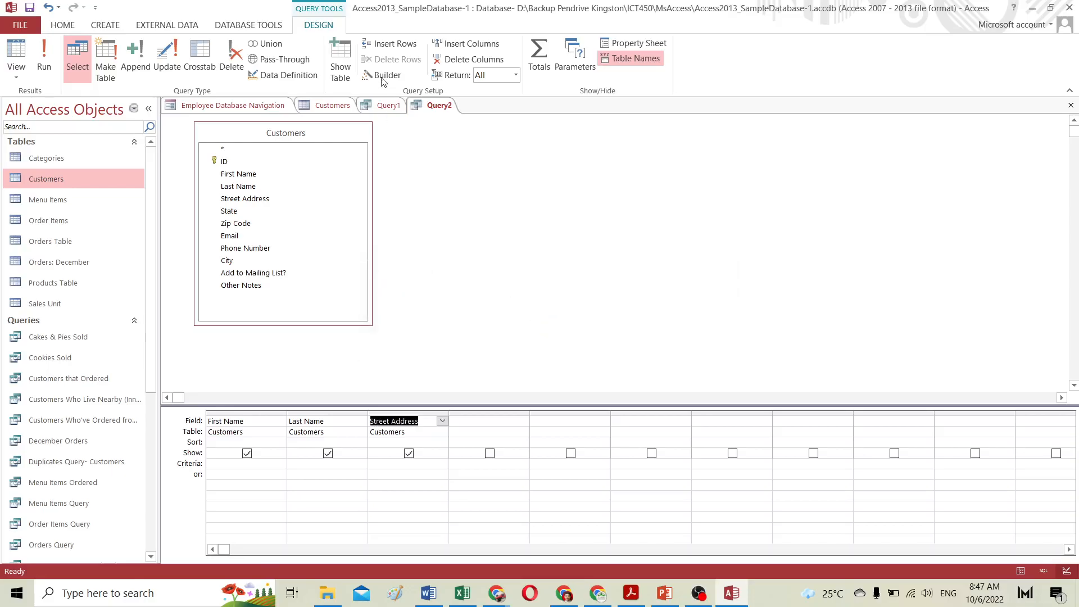
Step: Close Query1 without saving its changes
click(390, 107)
right_click(391, 107)
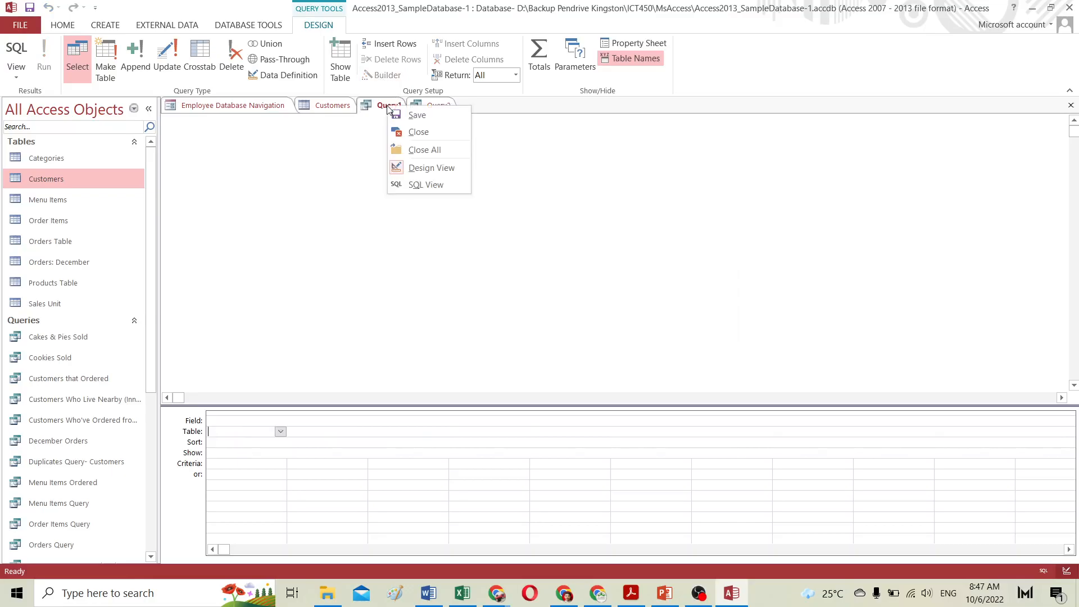
click(415, 134)
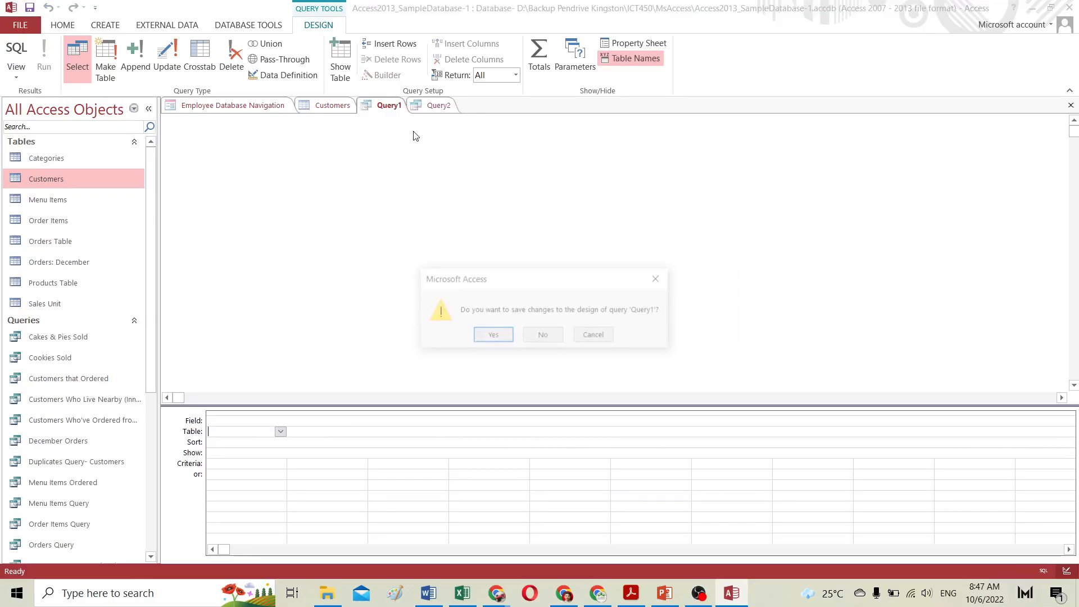
click(543, 336)
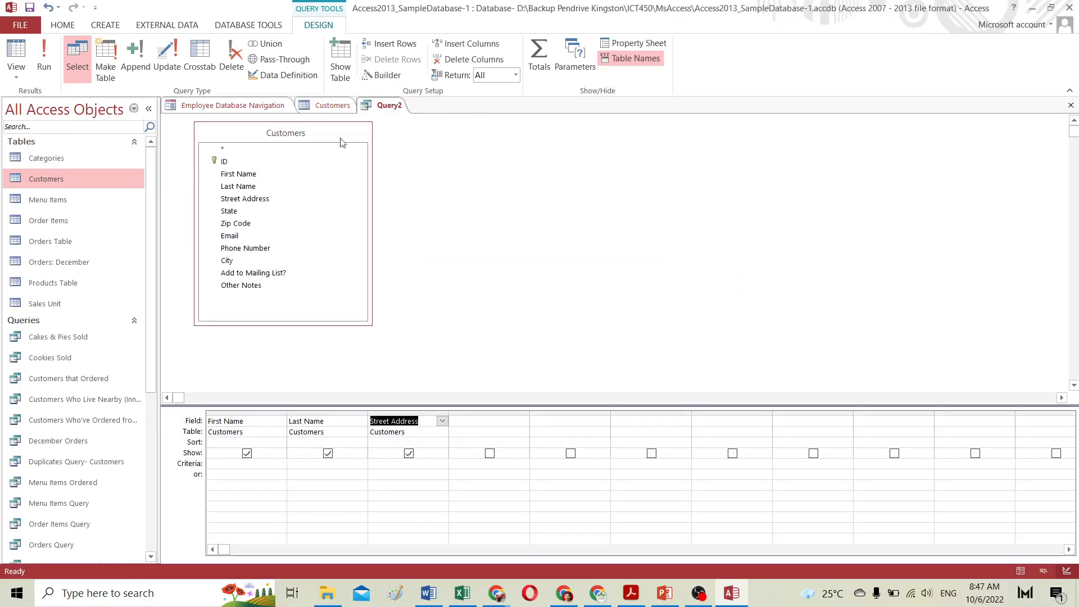
Step: Add the City, State and Zip Code fields to the query grid
double_click(233, 260)
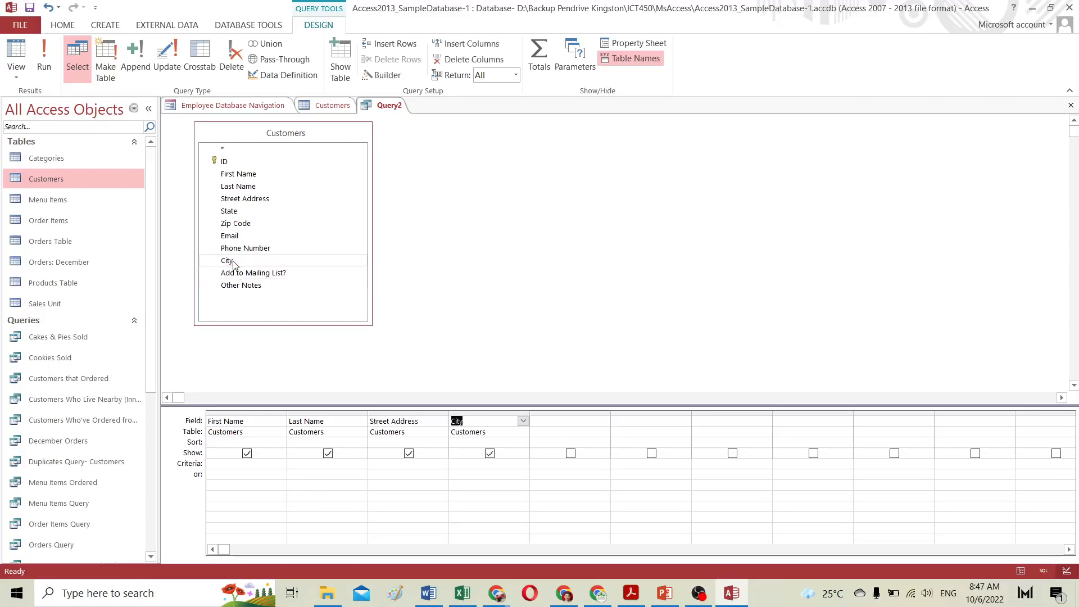
double_click(233, 216)
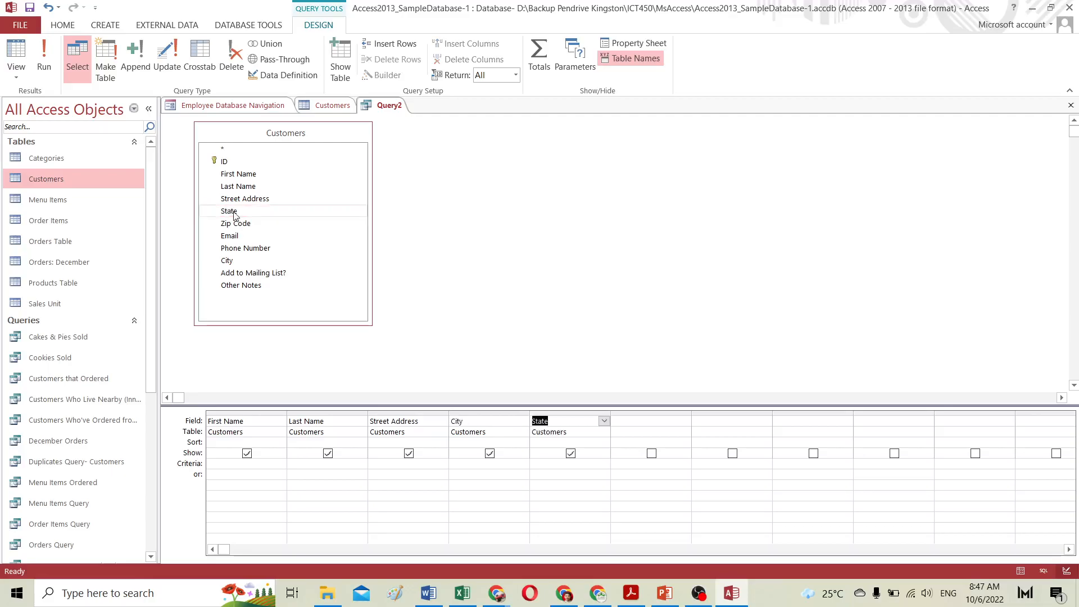
double_click(241, 223)
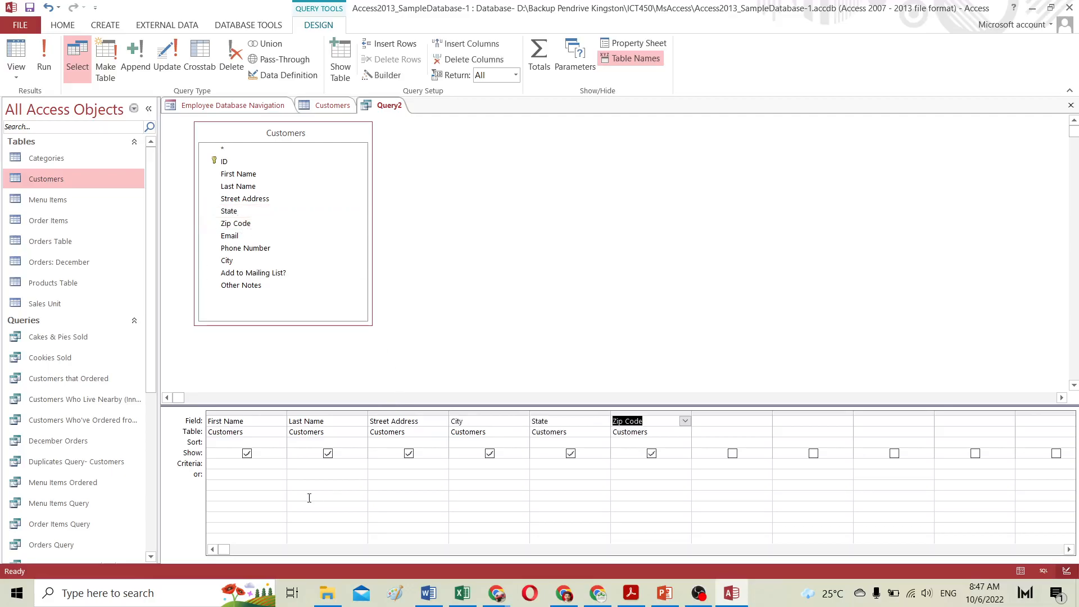
Step: Sort the query by Last Name in ascending order
click(309, 441)
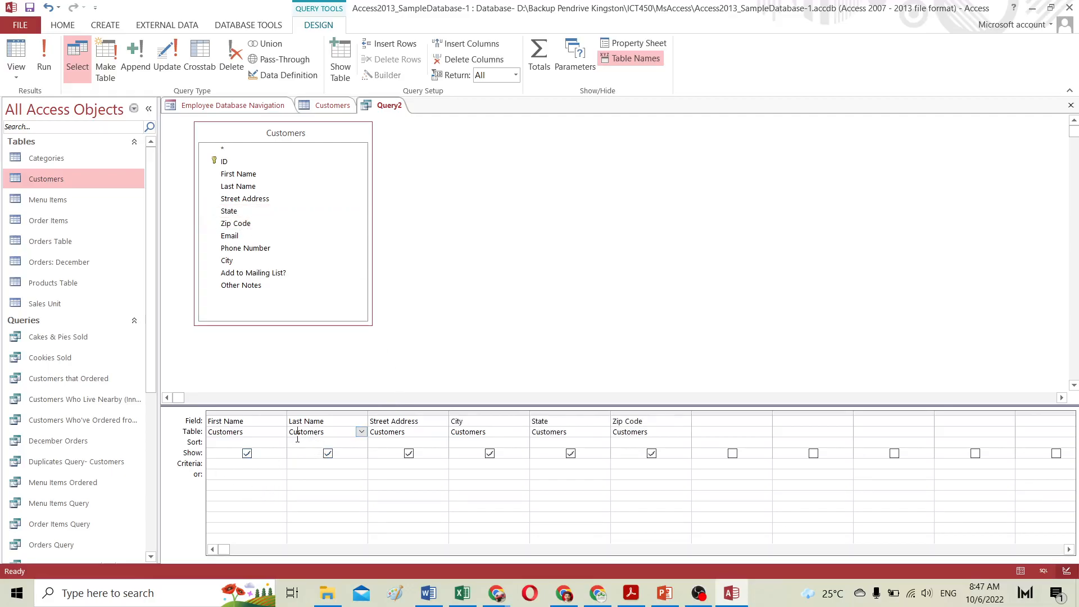
click(361, 442)
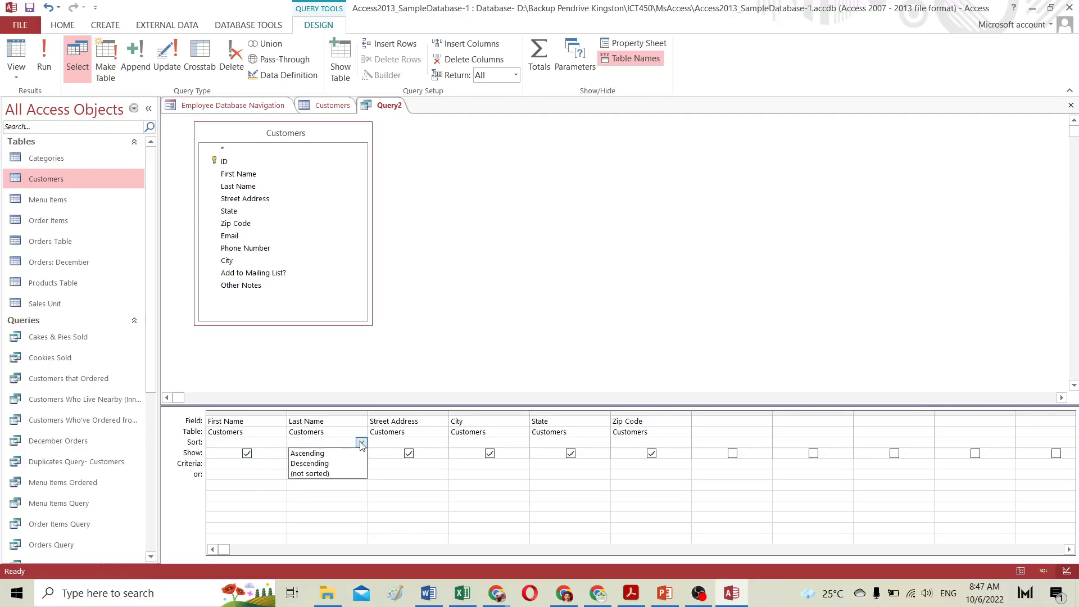
click(323, 451)
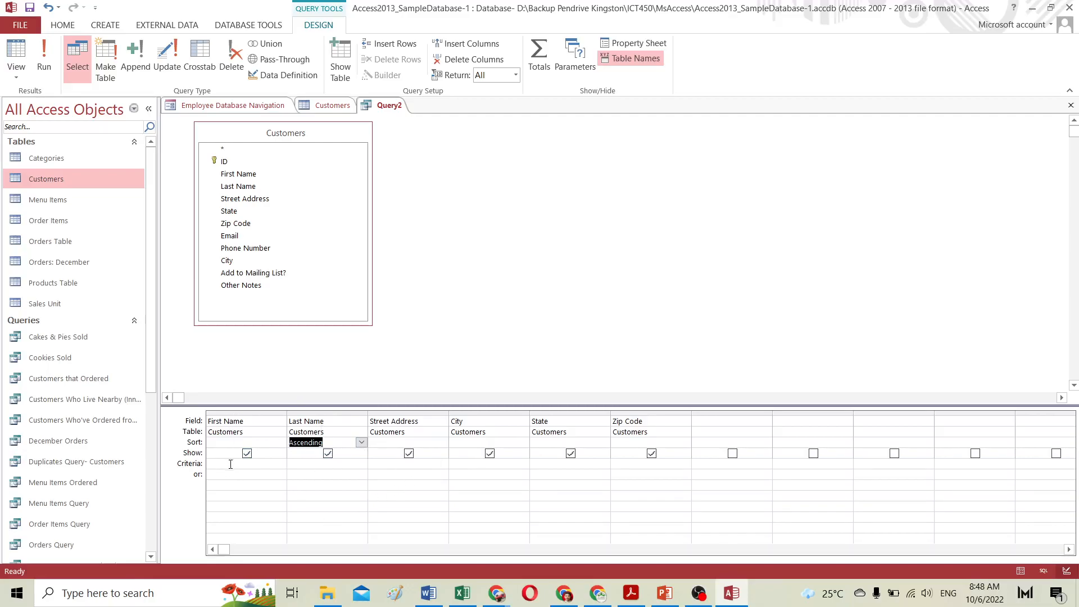
Step: Dismiss the memory error and close the Employee Database Navigation form
click(463, 465)
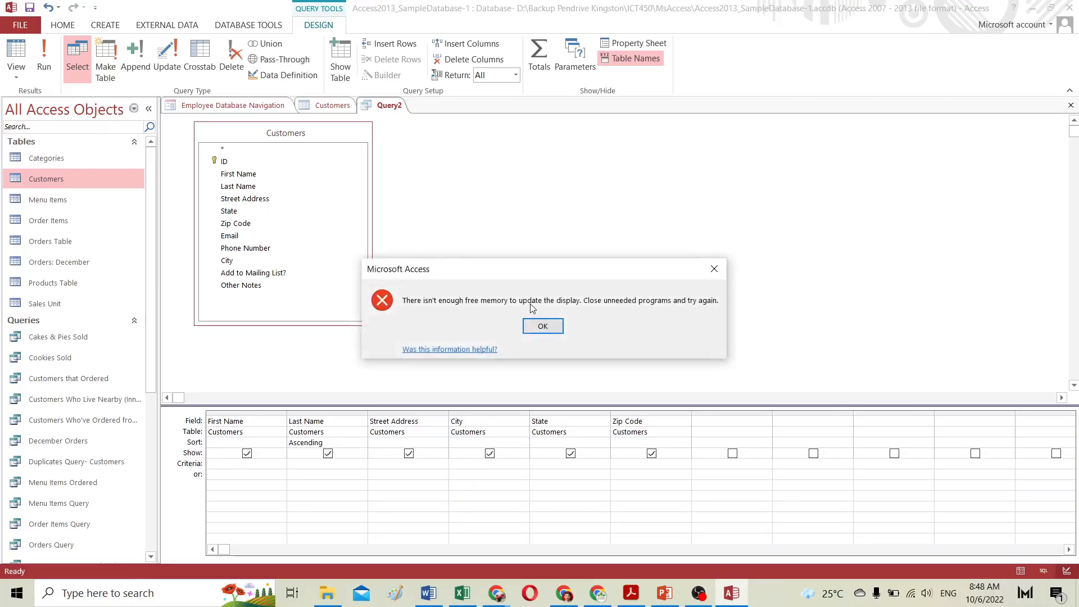
click(534, 324)
click(225, 105)
right_click(282, 110)
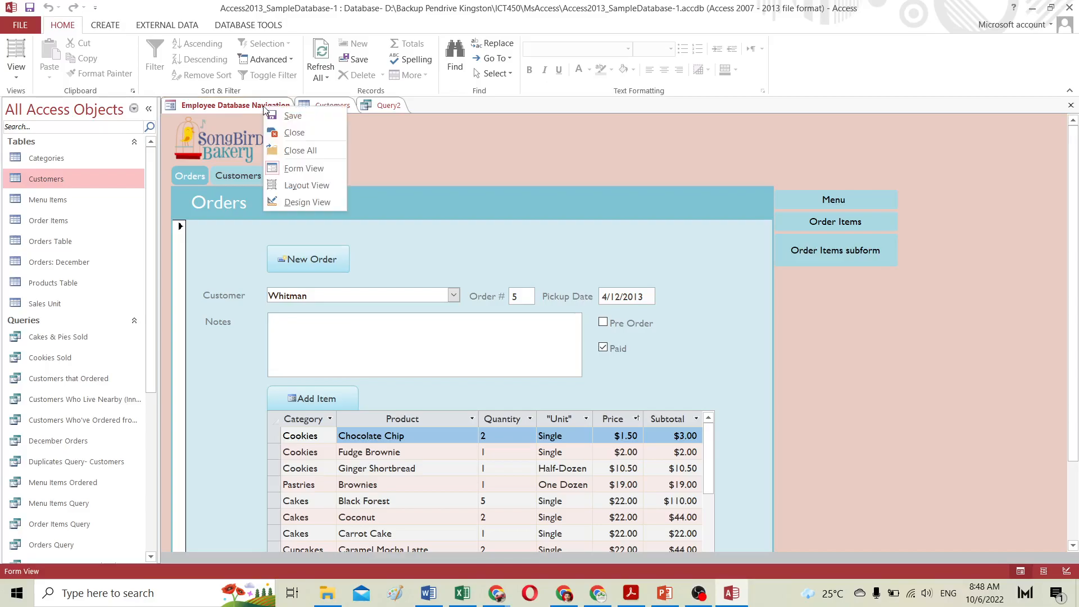
click(299, 129)
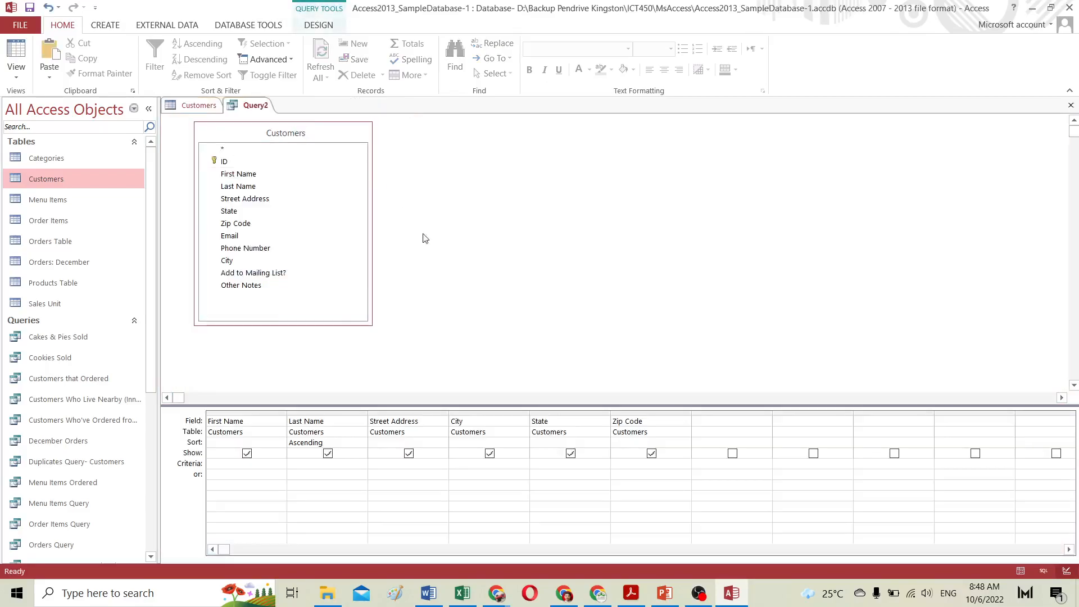
Step: Set the City criterion to "Raleigh" and the Zip Code or-criterion to 27513, then run the query
click(491, 462)
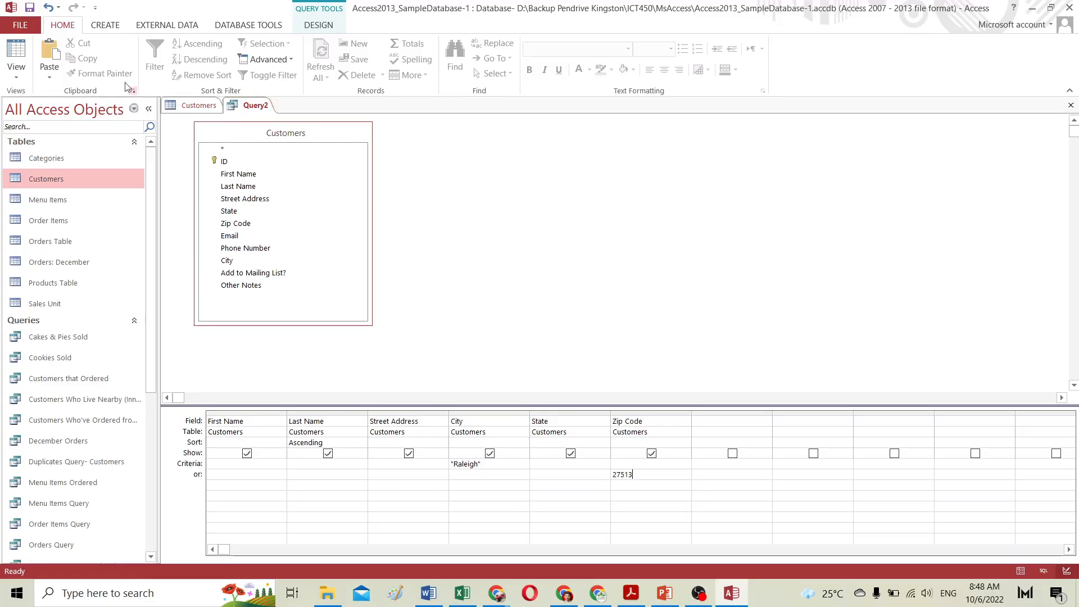
click(105, 26)
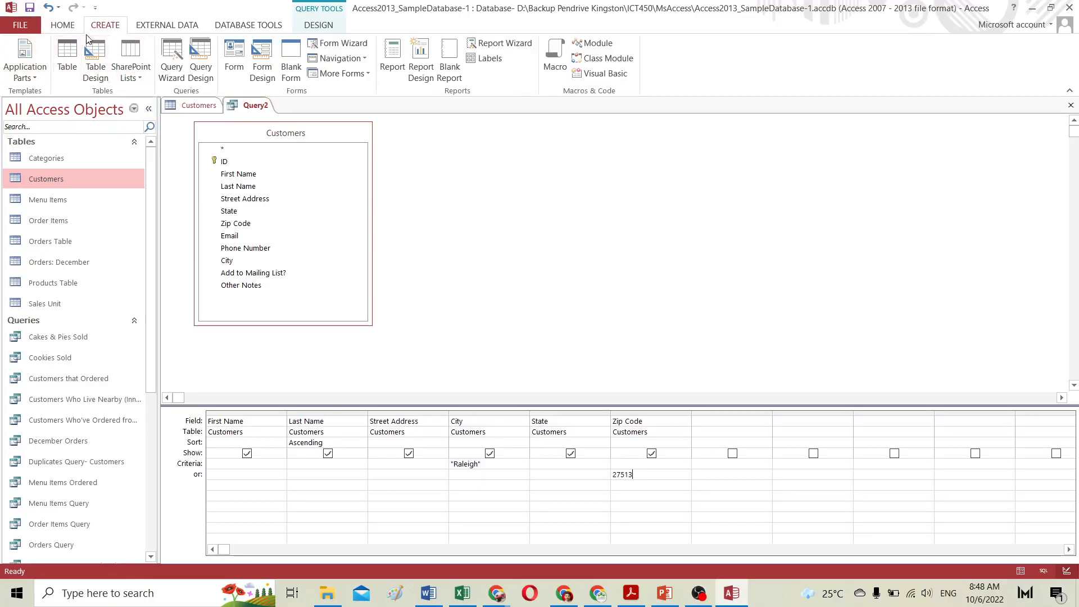
click(64, 27)
click(117, 27)
click(315, 25)
click(53, 49)
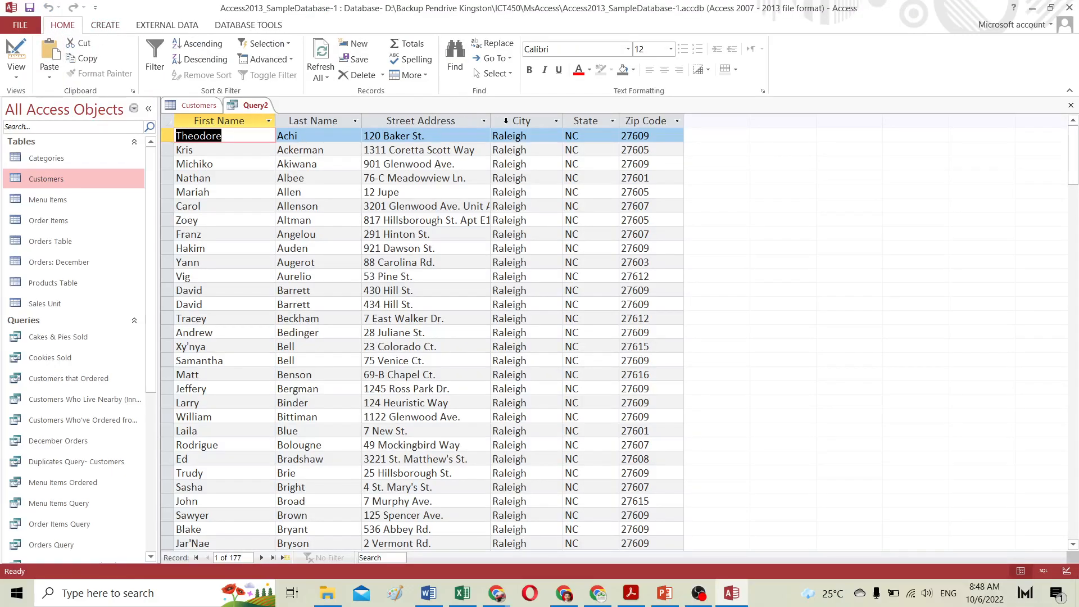
Step: Browse the query results for records with zip code 27513
scroll(540, 238, down, 13)
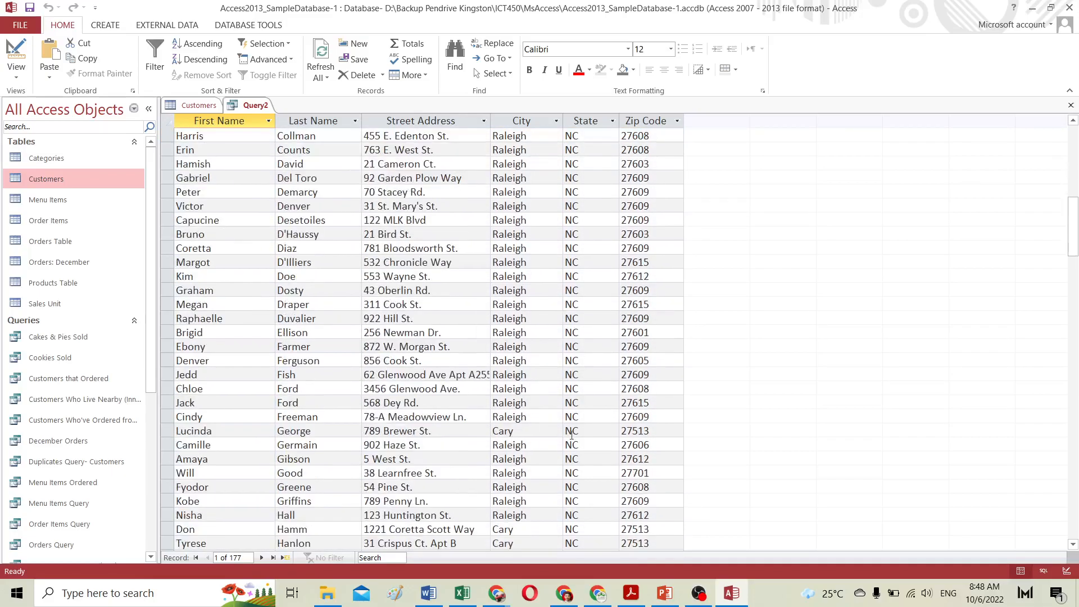
drag(652, 430, 619, 428)
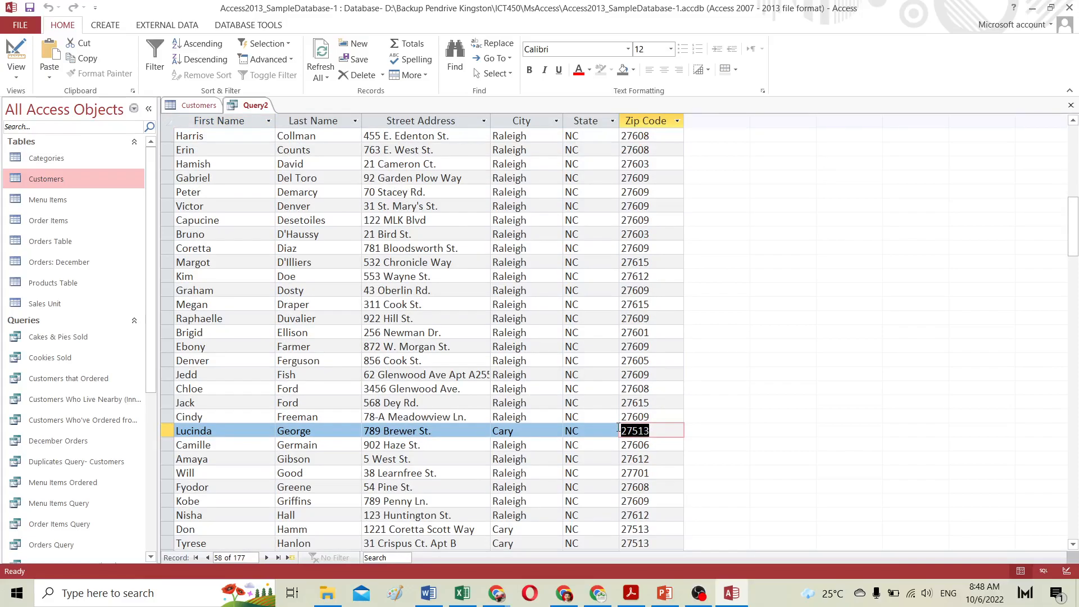
scroll(228, 290, up, 9)
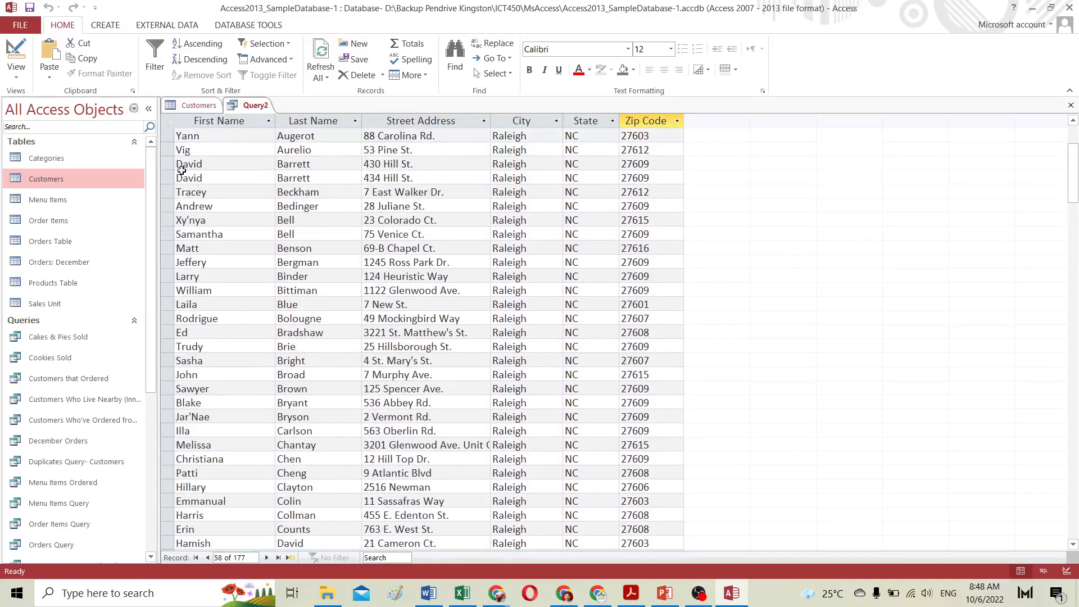
Step: Return to Design view and enlarge the query grid pane
click(15, 57)
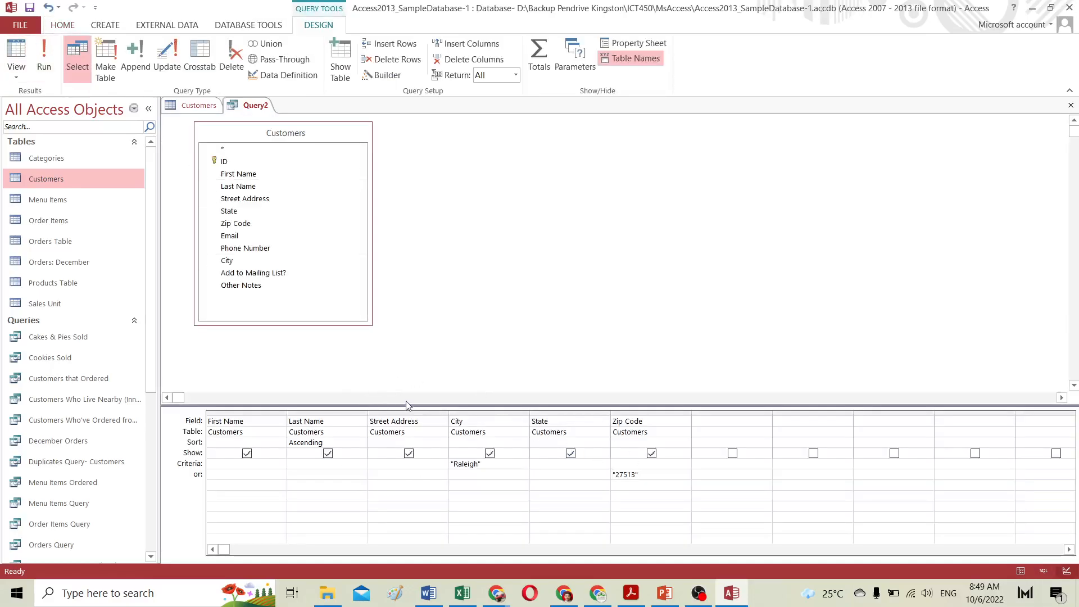
drag(403, 381, 401, 362)
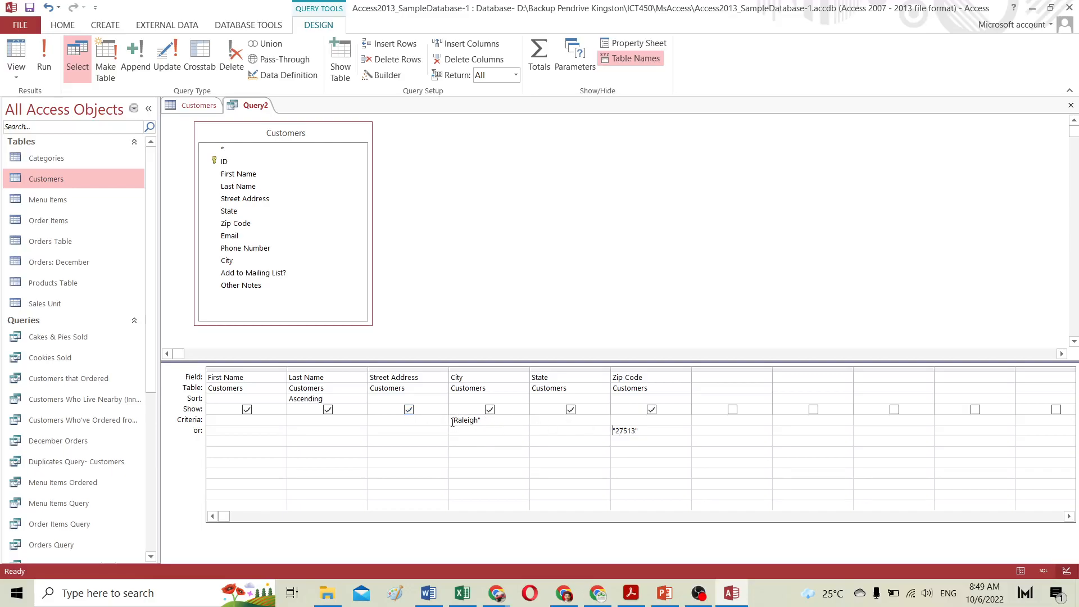
Step: Copy the Chapel Hill city value from the Customers table and paste it as the City criterion
click(193, 107)
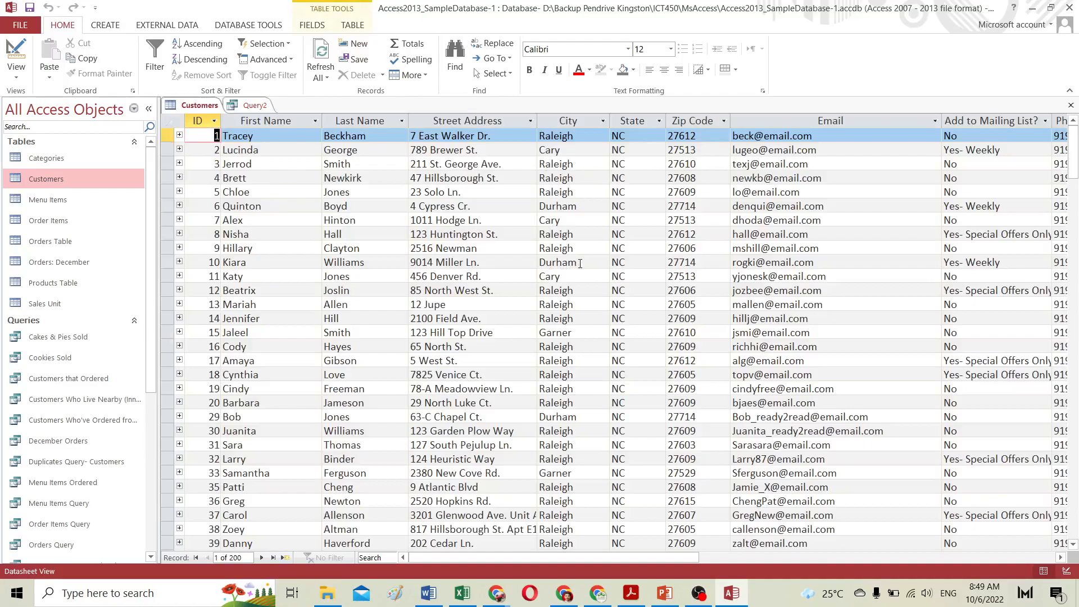
scroll(572, 377, down, 6)
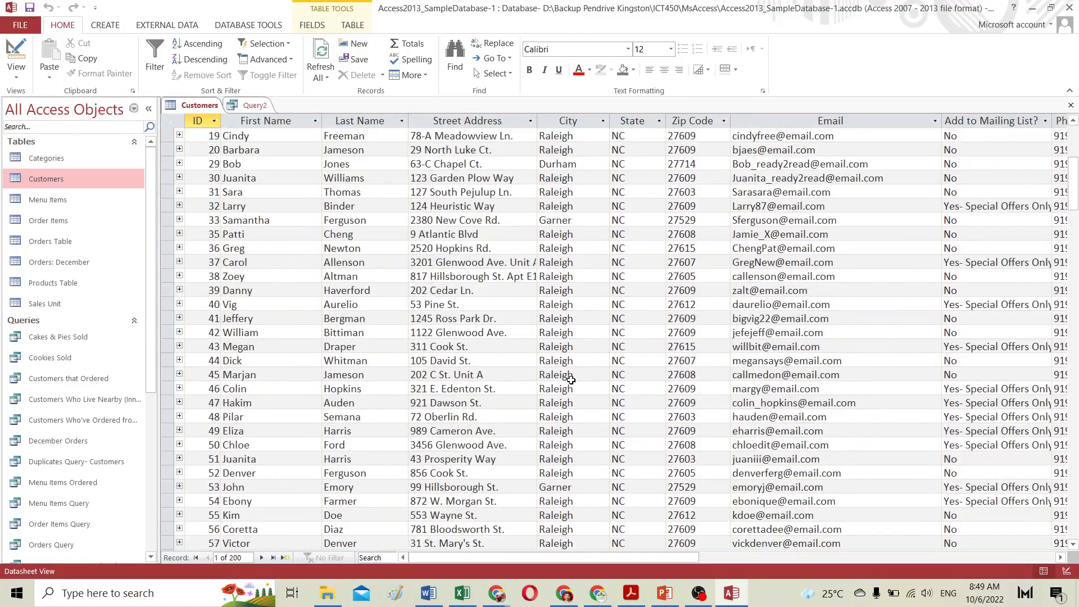
scroll(571, 381, down, 11)
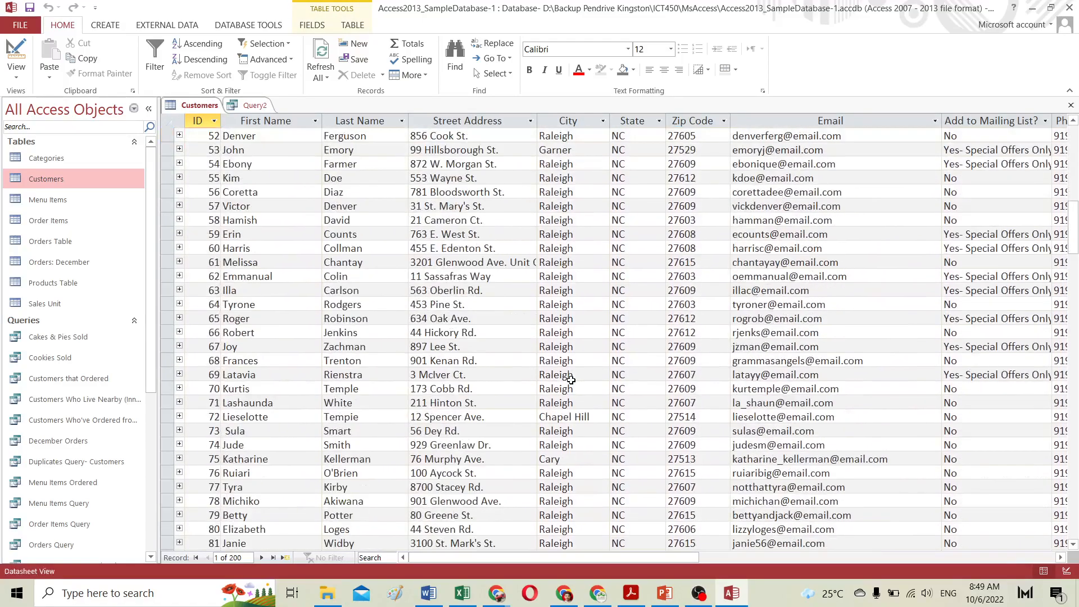
drag(595, 418, 540, 417)
key(ctrl+c)
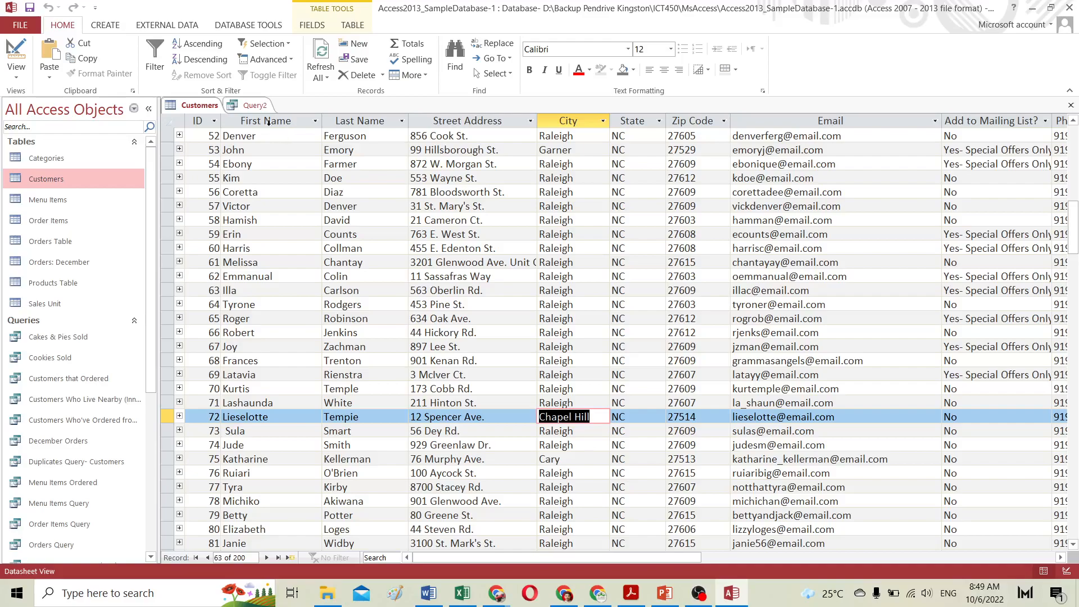
click(253, 106)
double_click(476, 420)
key(ctrl+v)
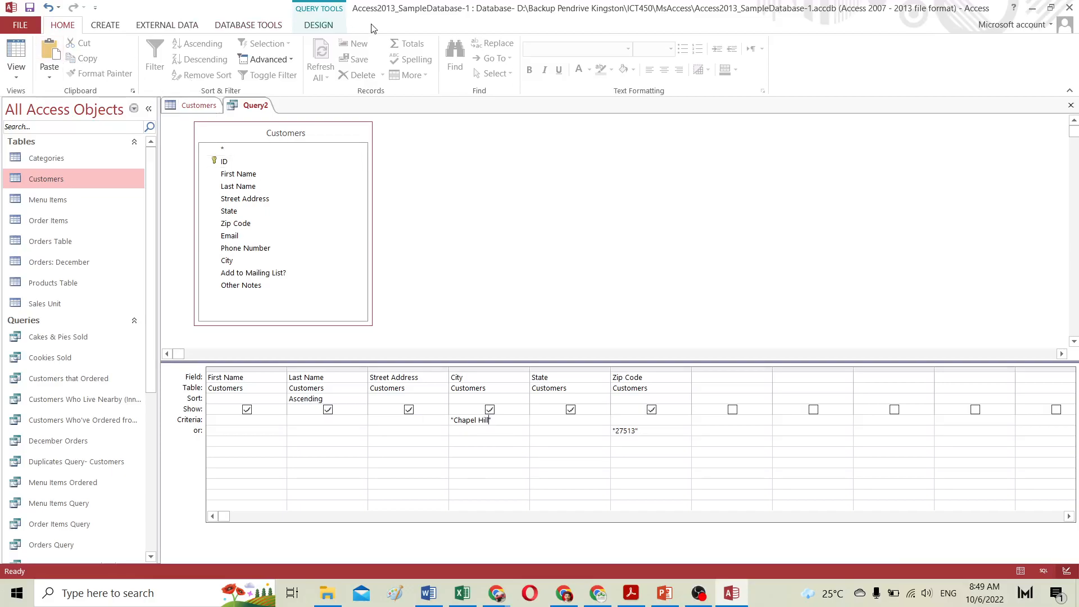
Step: Run the updated query
click(319, 26)
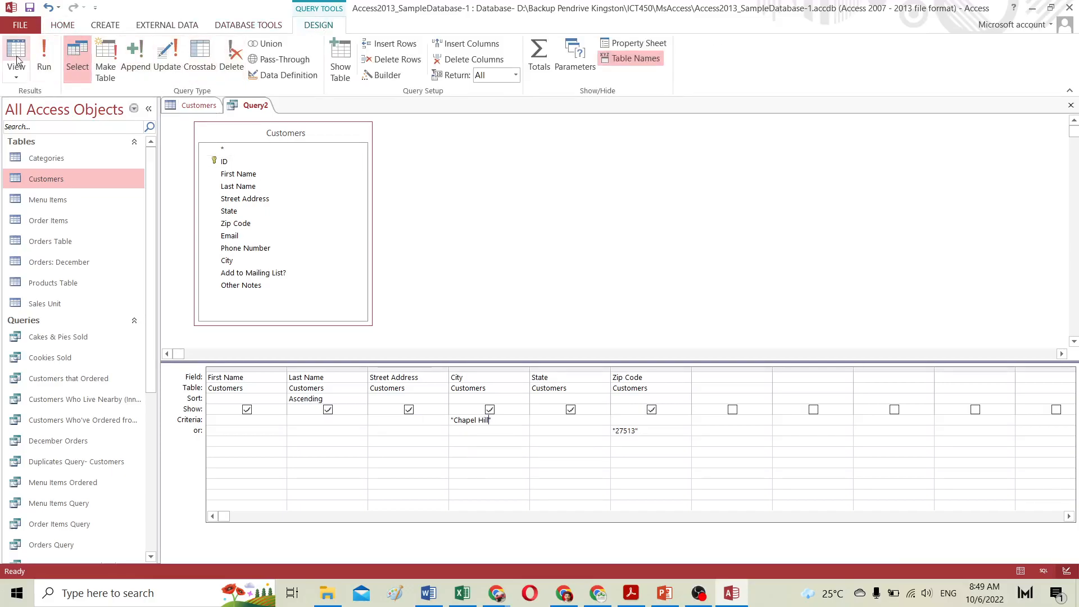
click(44, 56)
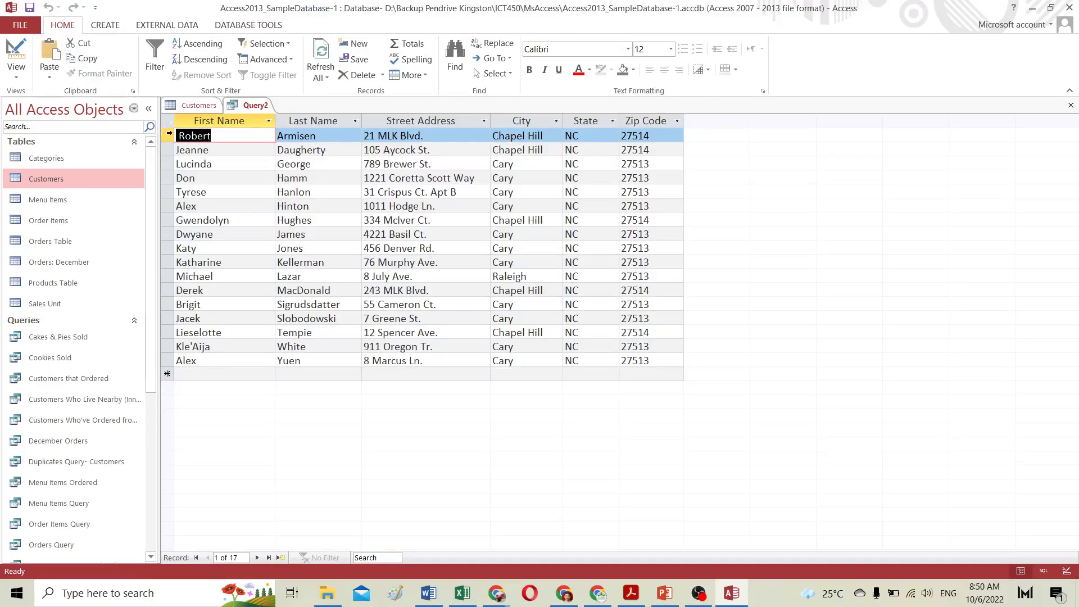
Step: Highlight the Chapel Hill and Cary records in the query results to compare their zip codes
drag(169, 136, 169, 149)
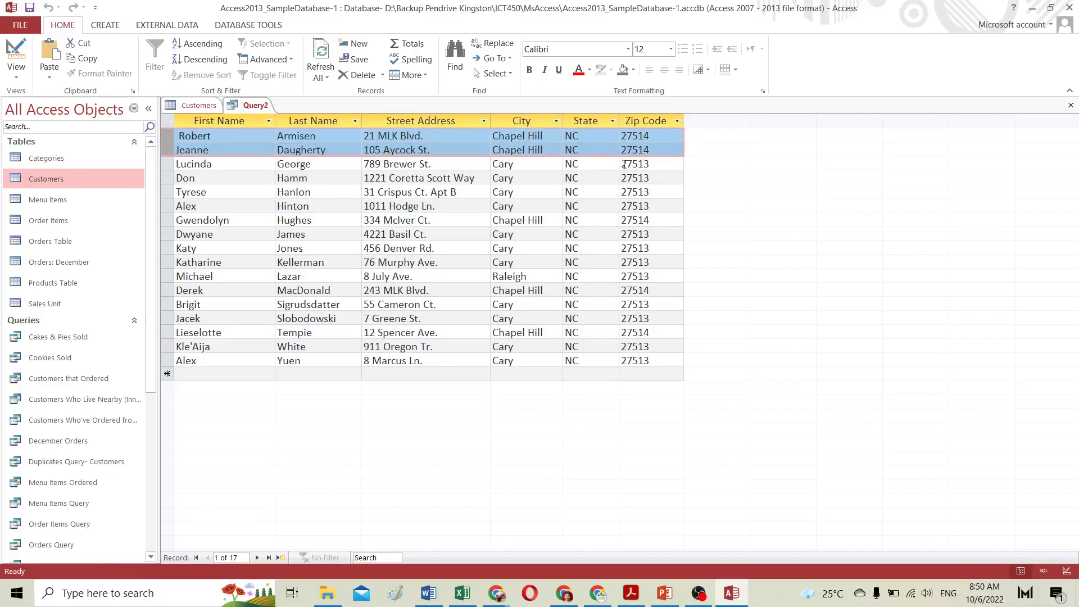
drag(624, 165, 652, 168)
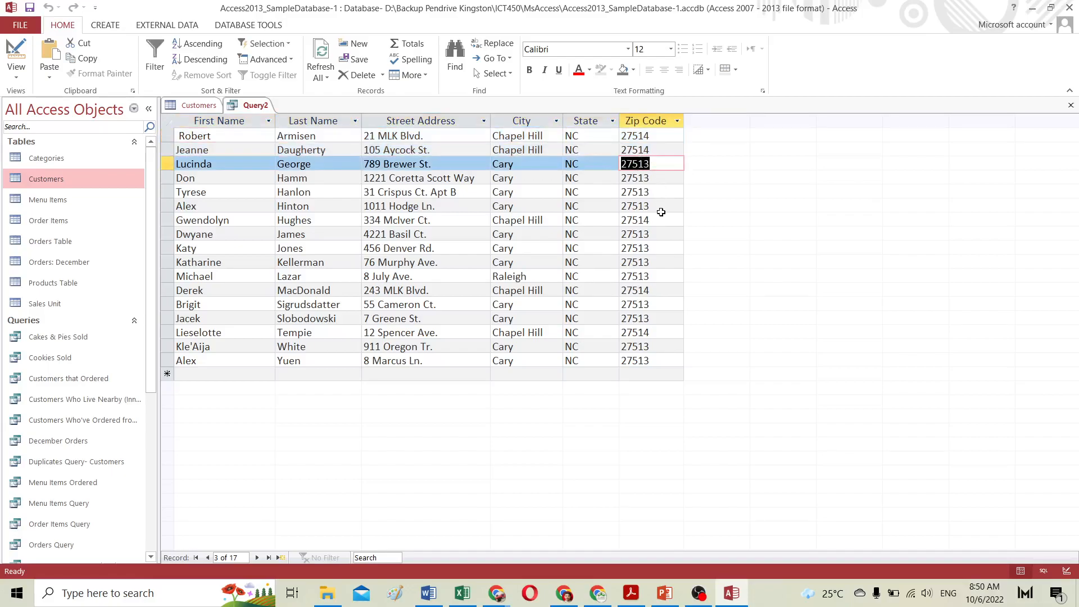
drag(169, 164, 180, 204)
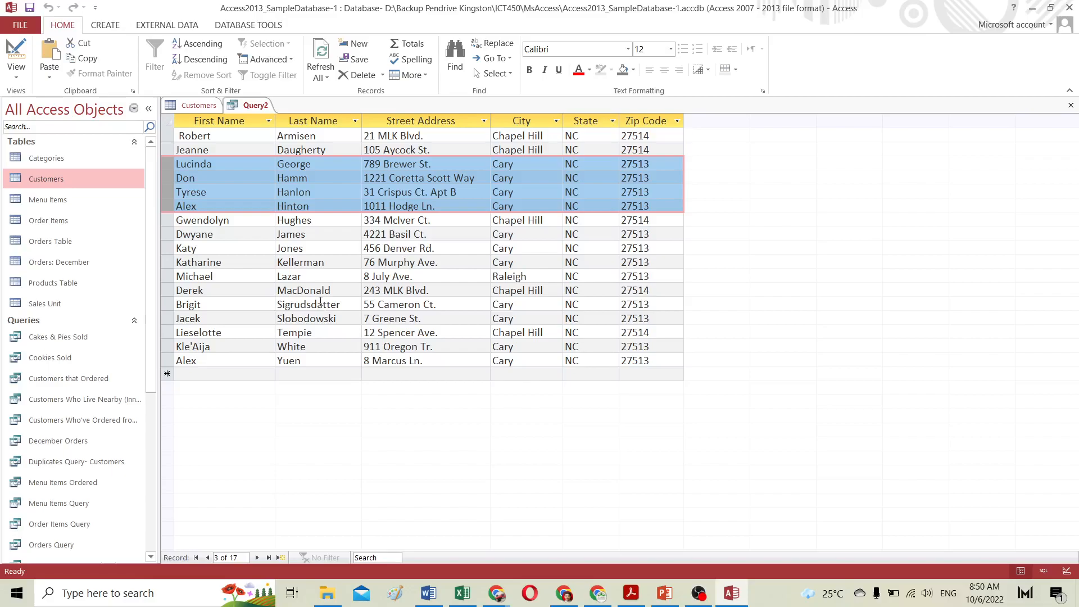
Step: Review the tutorial's example query grid in the browser and return to the database
click(1034, 9)
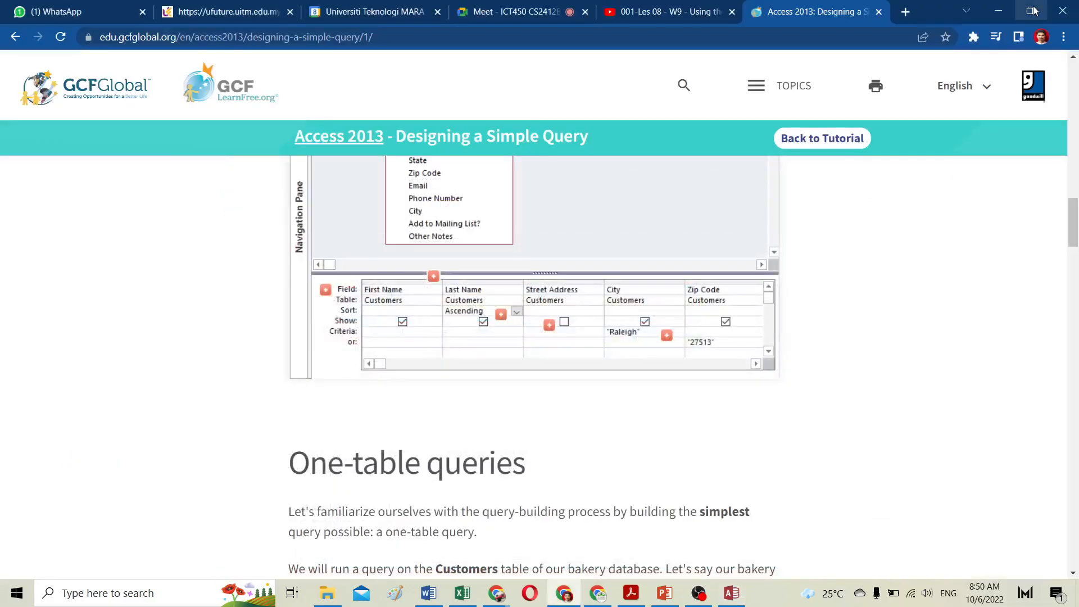
click(520, 11)
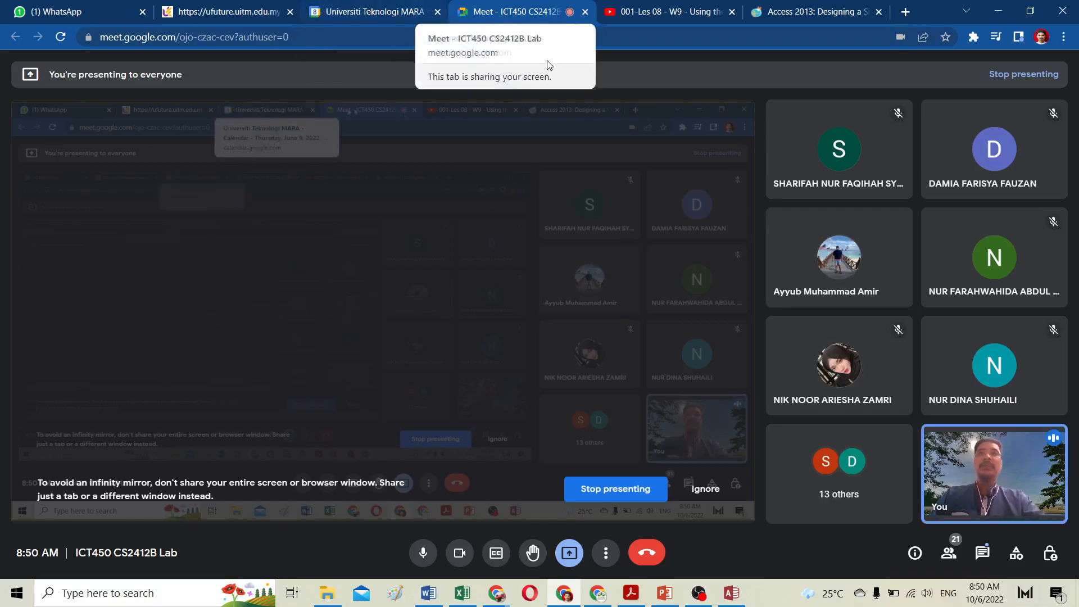
click(732, 595)
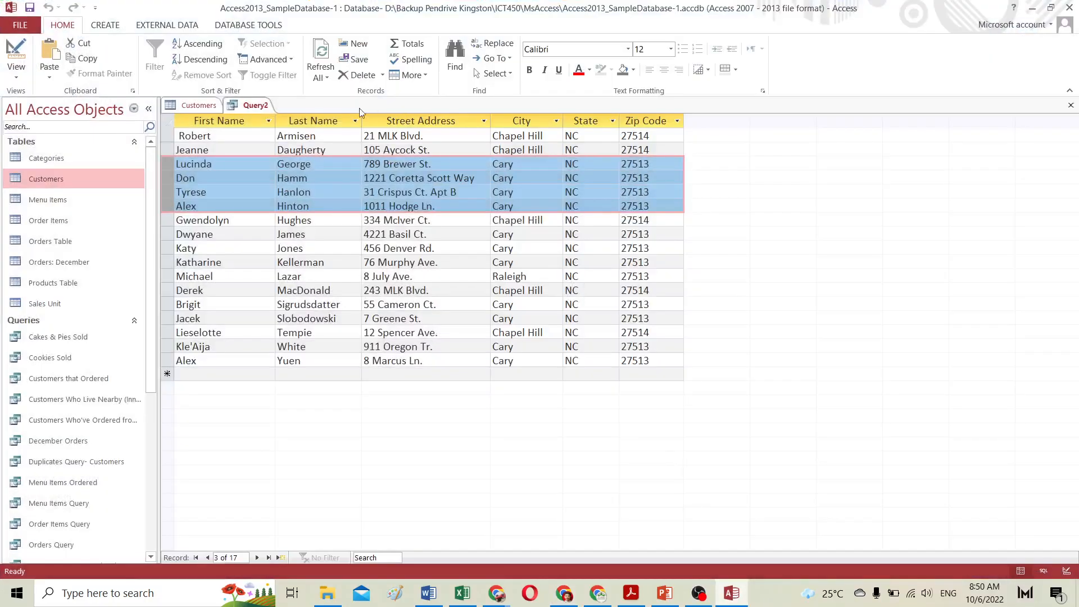
Step: Switch the query to Design view, add "NC" to the State field's or row, and run the query
click(104, 28)
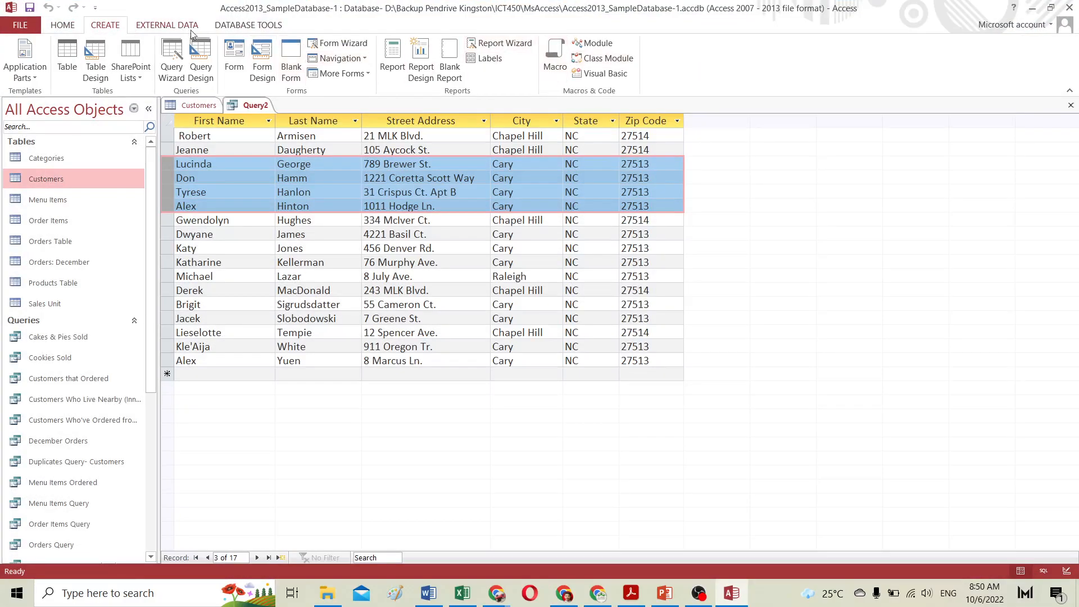
click(203, 106)
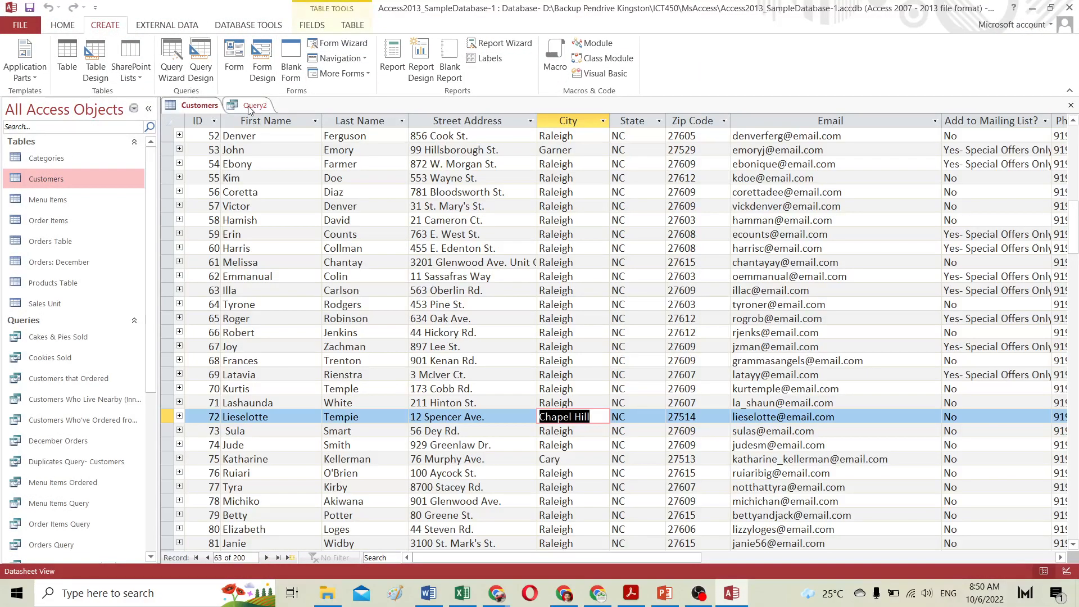
click(255, 107)
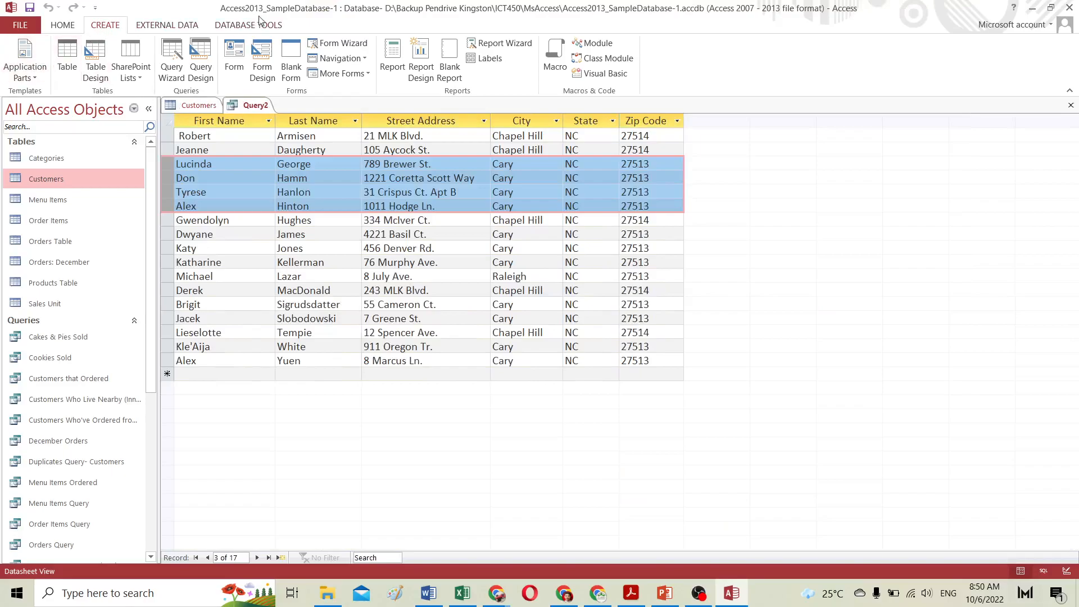
click(240, 26)
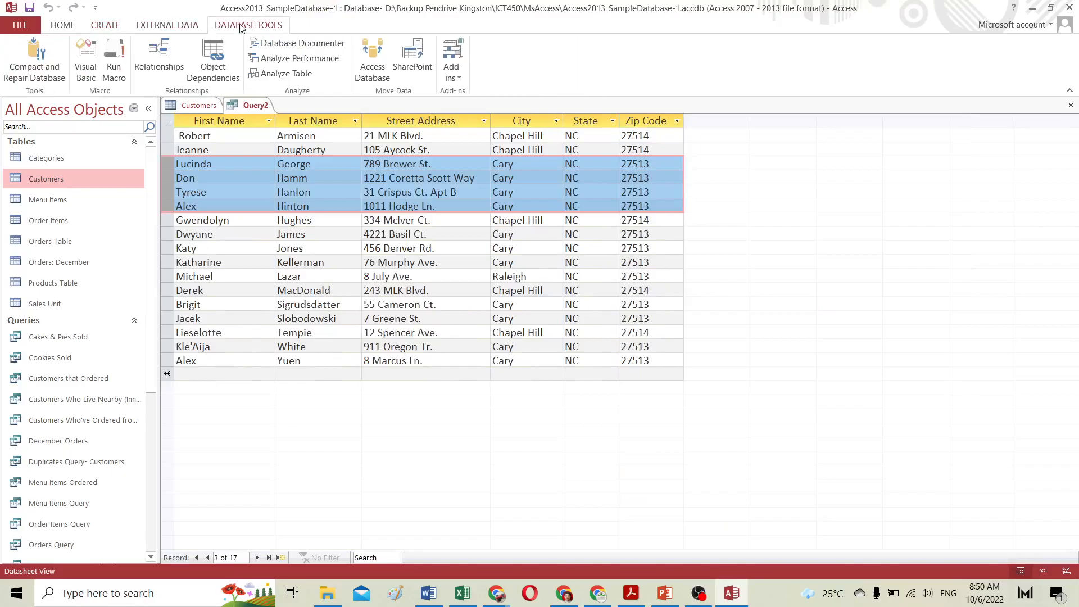
click(111, 27)
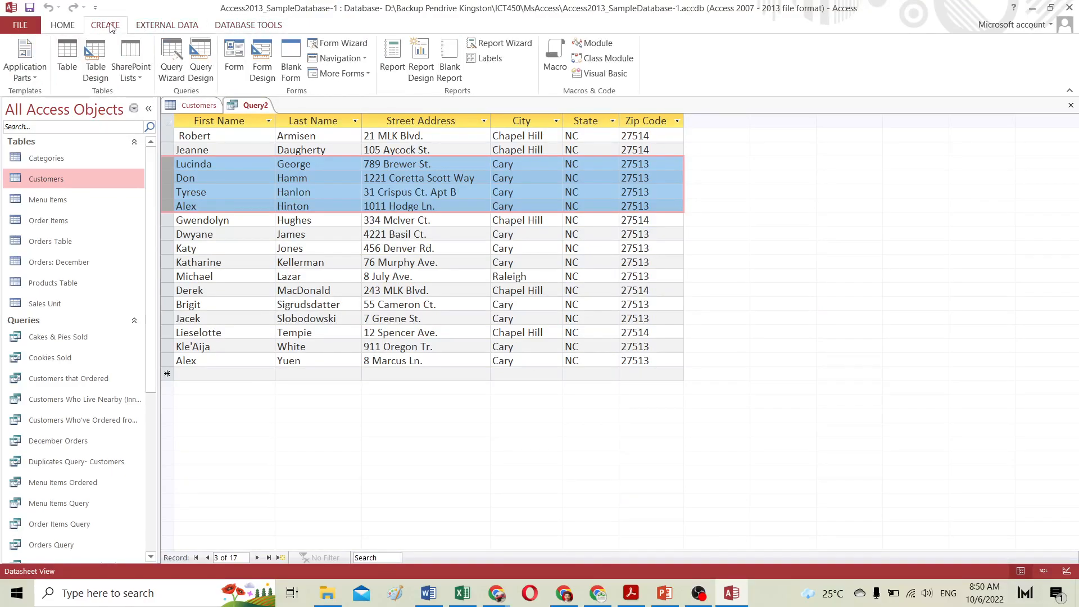
right_click(256, 111)
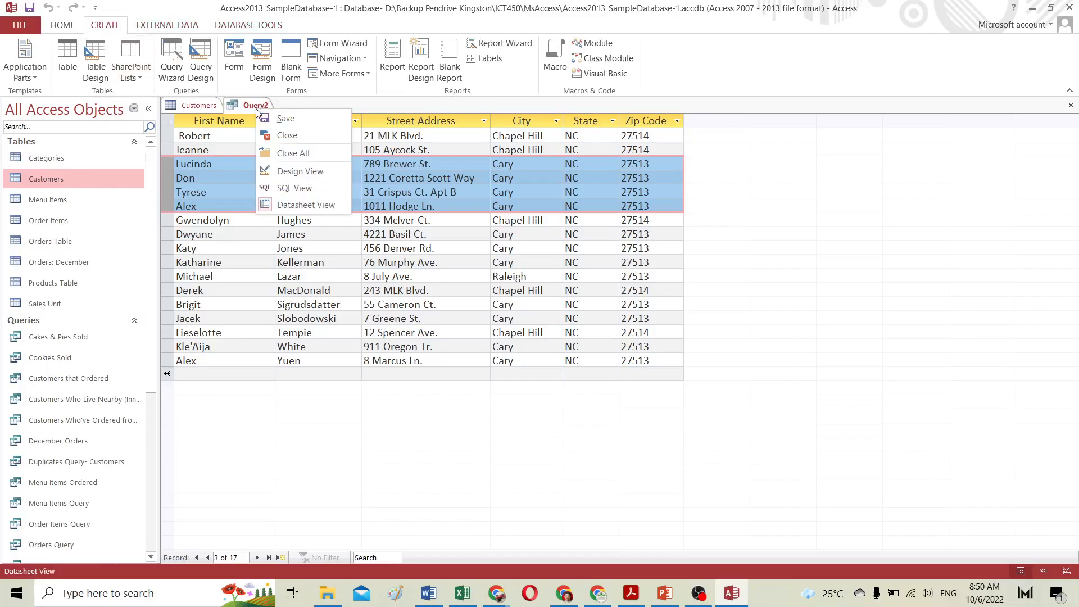
click(288, 172)
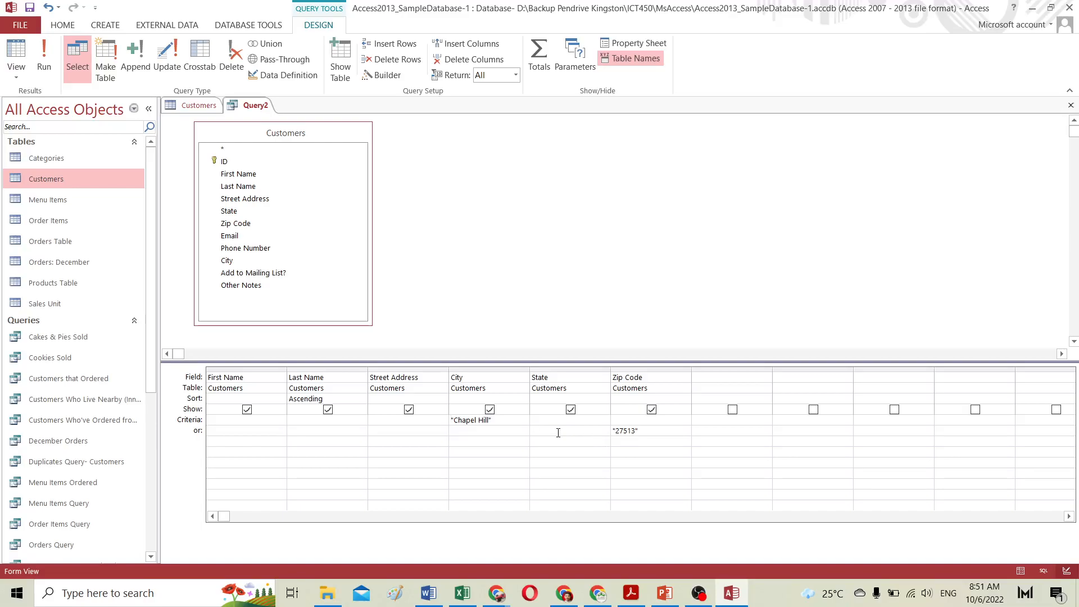
click(205, 108)
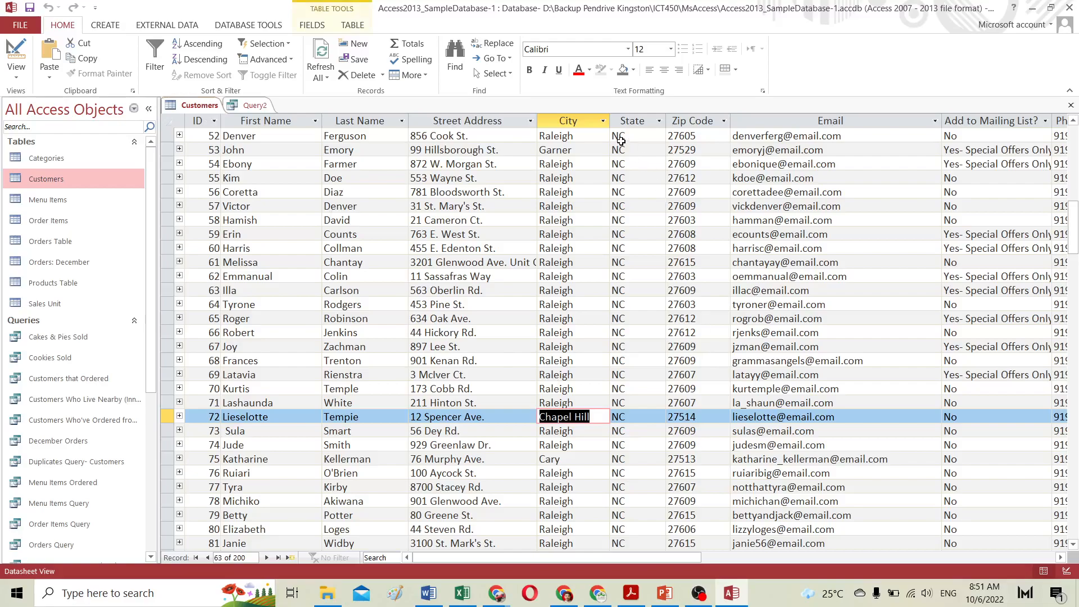
click(256, 106)
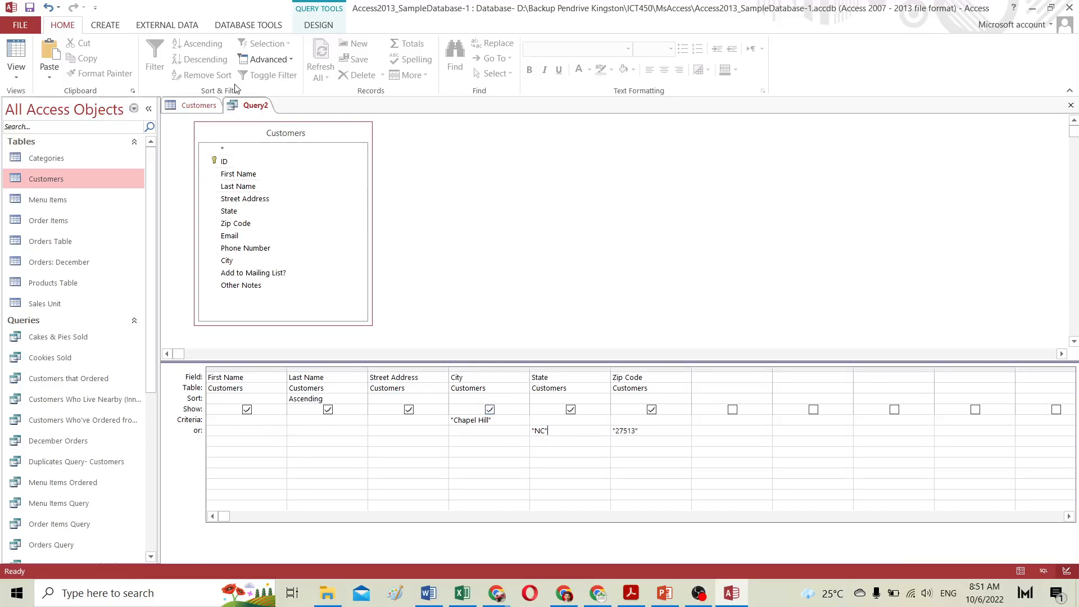
click(310, 26)
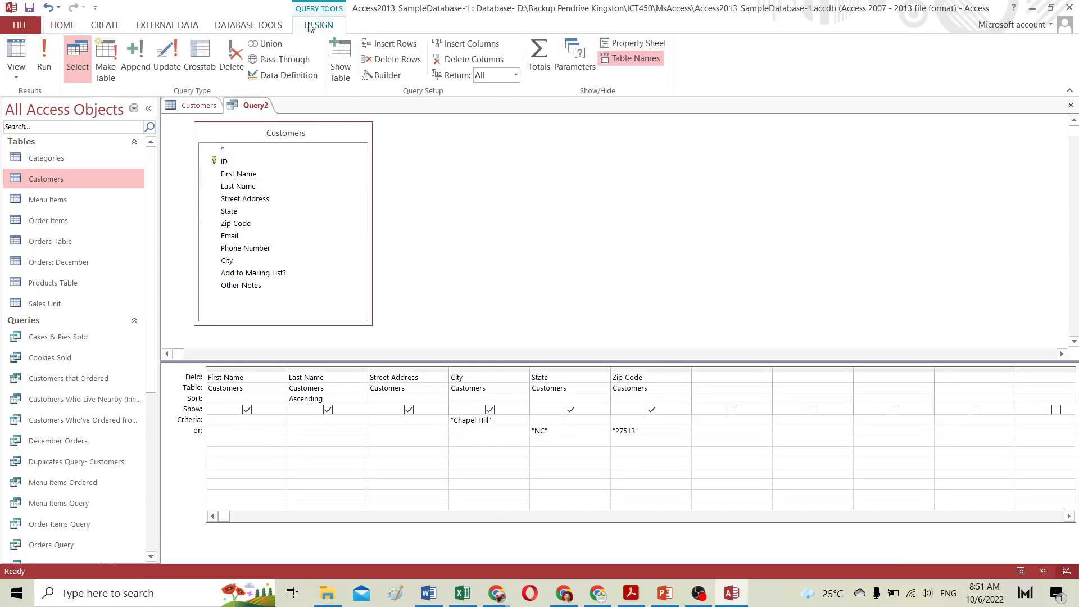
click(43, 57)
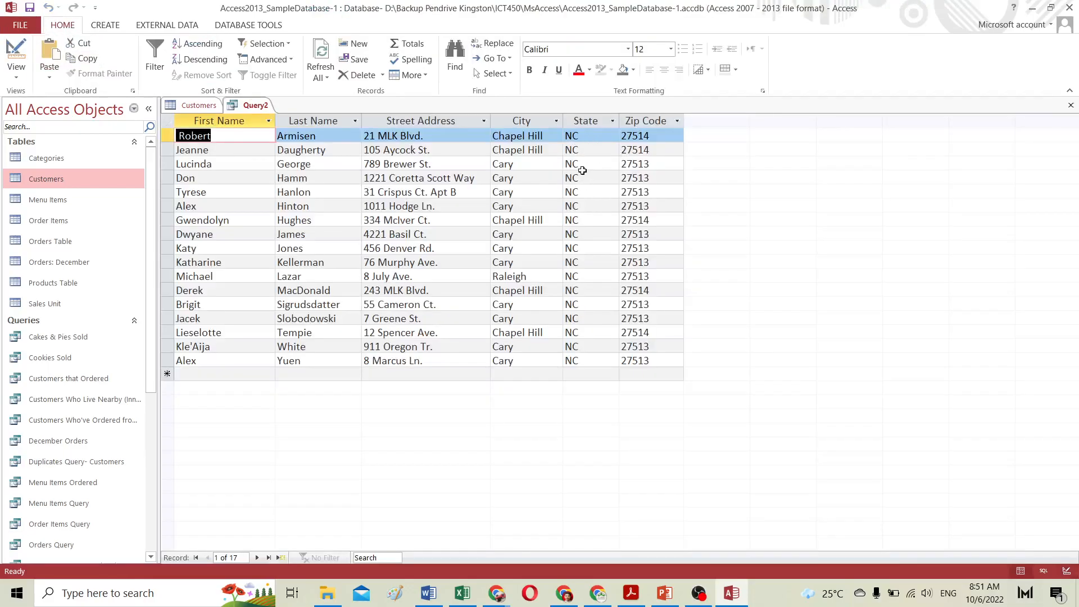
Step: Highlight the zip code, state and Raleigh city values in the query results
drag(657, 164, 620, 163)
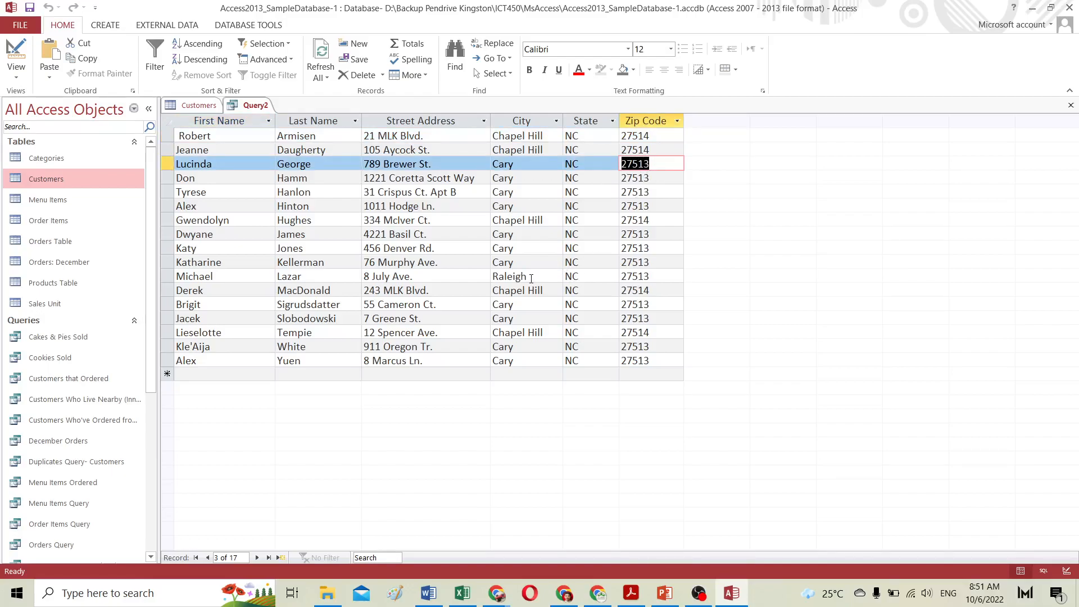
drag(494, 276, 567, 277)
click(593, 276)
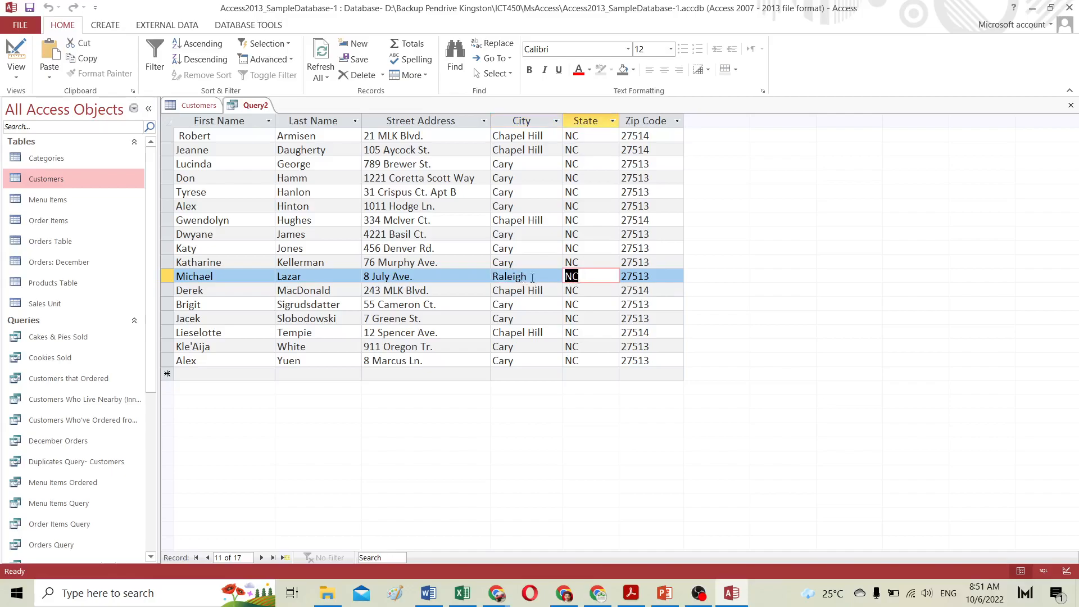
drag(533, 278, 491, 278)
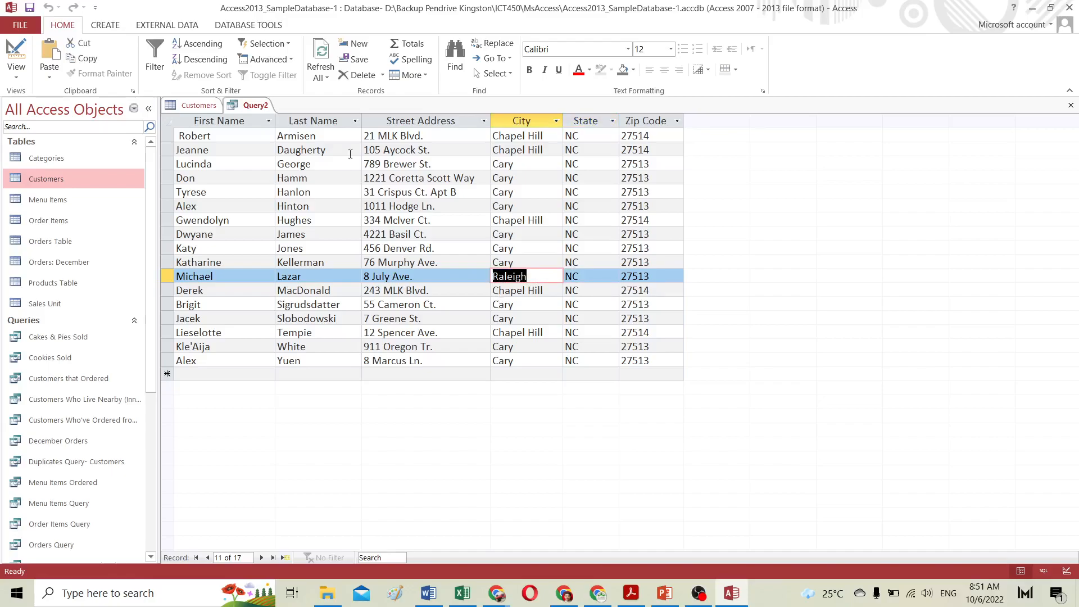
Step: Move the "NC" State criterion from the or row to the Criteria row and run the query
click(16, 56)
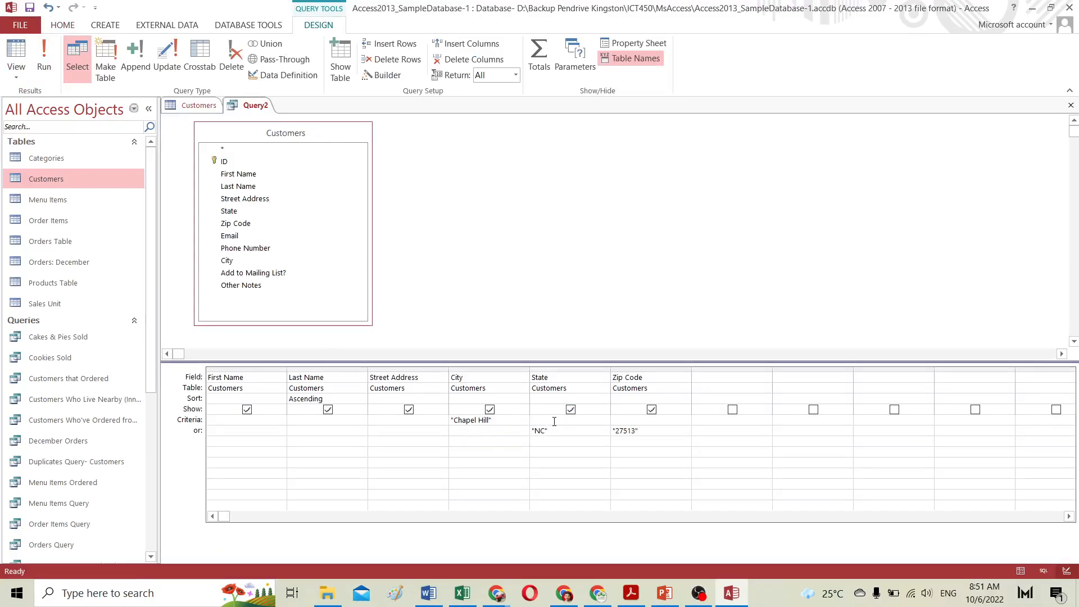
drag(557, 436, 525, 435)
key(ctrl+c)
key(Delete)
key(ctrl+v)
click(39, 51)
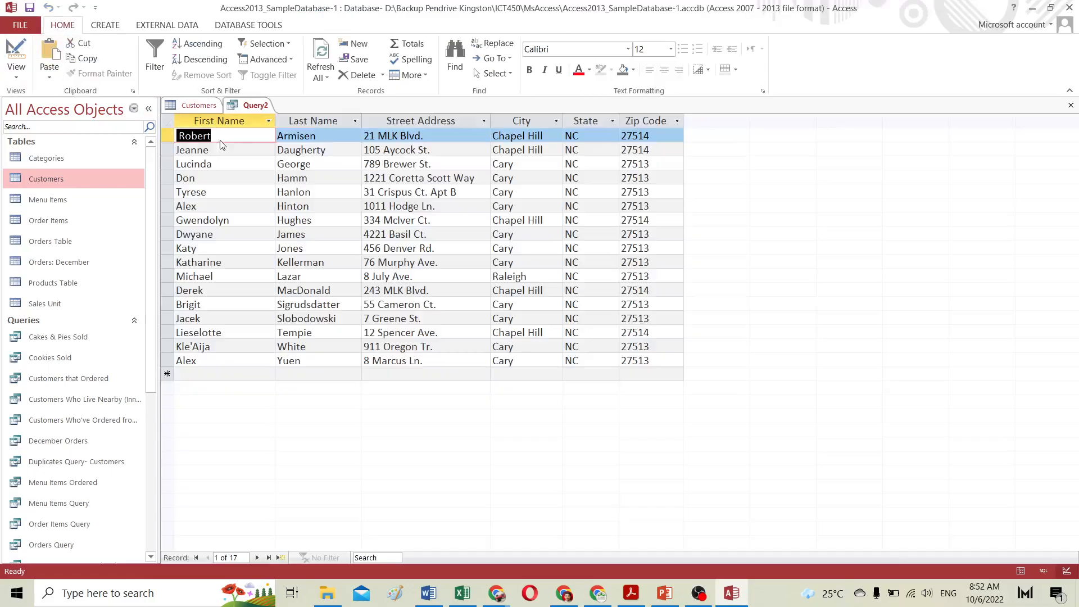
Step: Inspect the City and State criteria in Design view and rerun the query
click(586, 220)
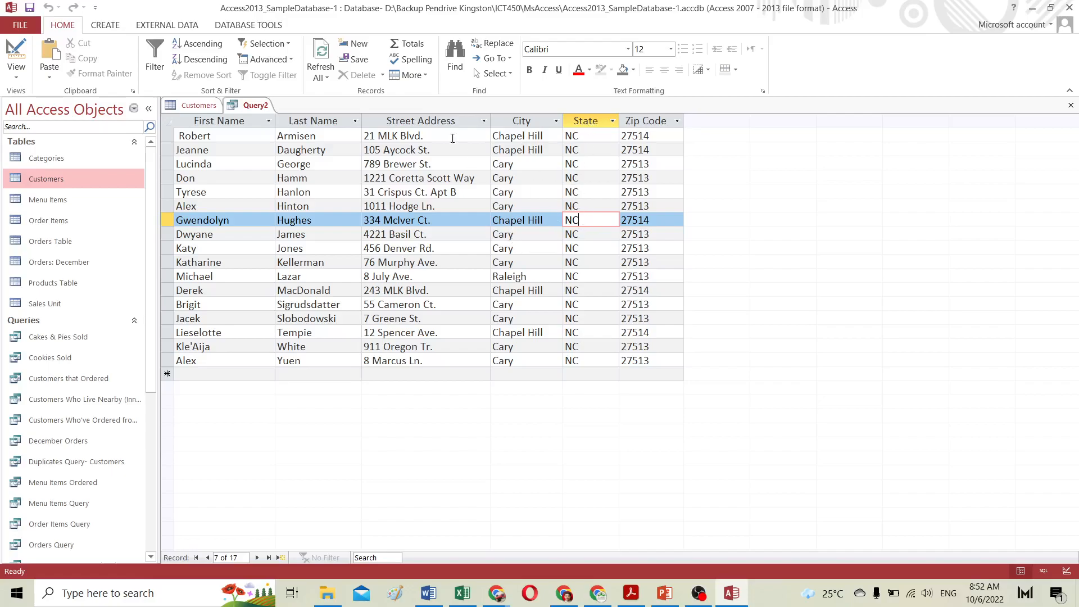
click(19, 57)
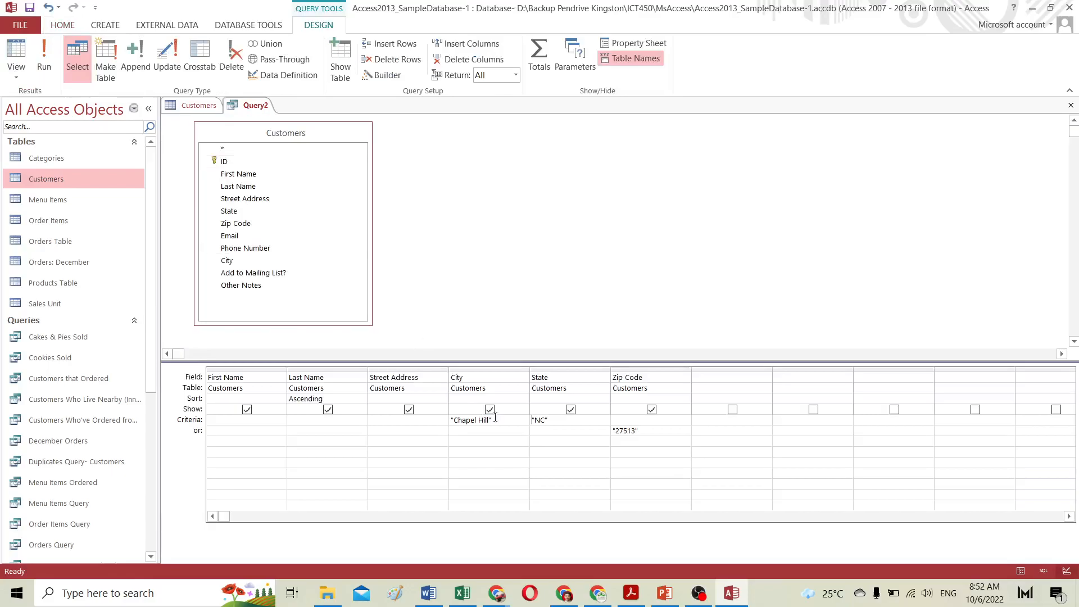
click(554, 421)
drag(554, 421, 493, 420)
click(456, 419)
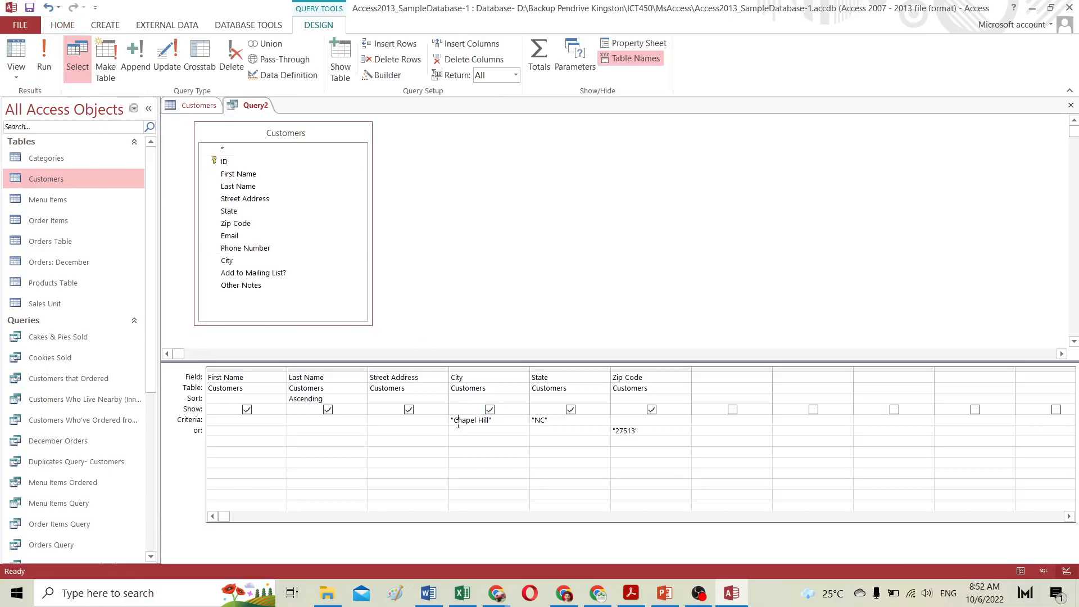
click(543, 431)
click(45, 56)
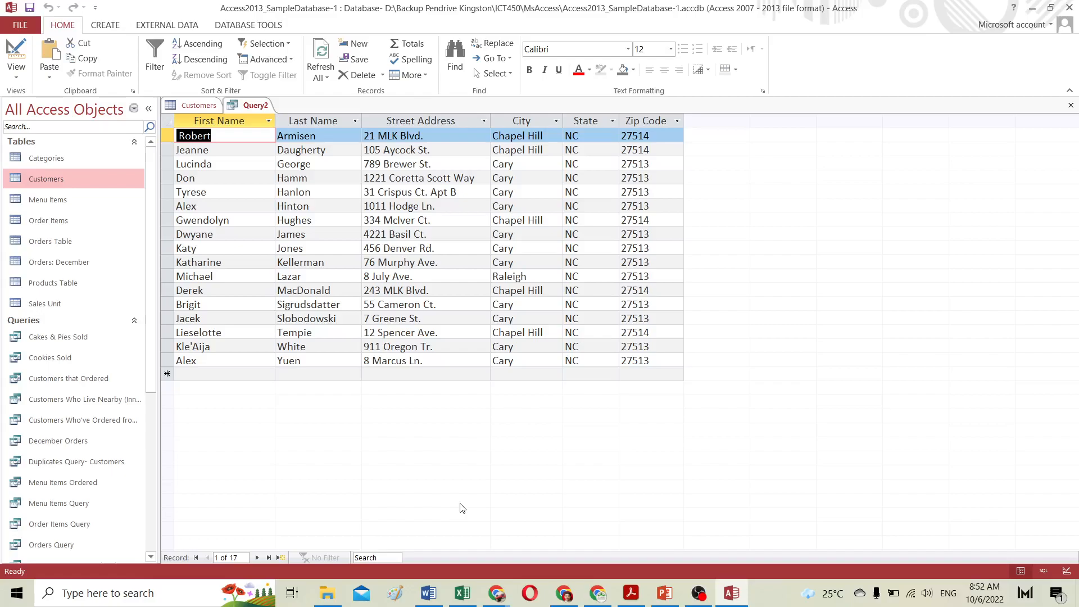
Step: Highlight the state, city and zip values of the Chapel Hill and Raleigh records in the results
drag(654, 291, 568, 290)
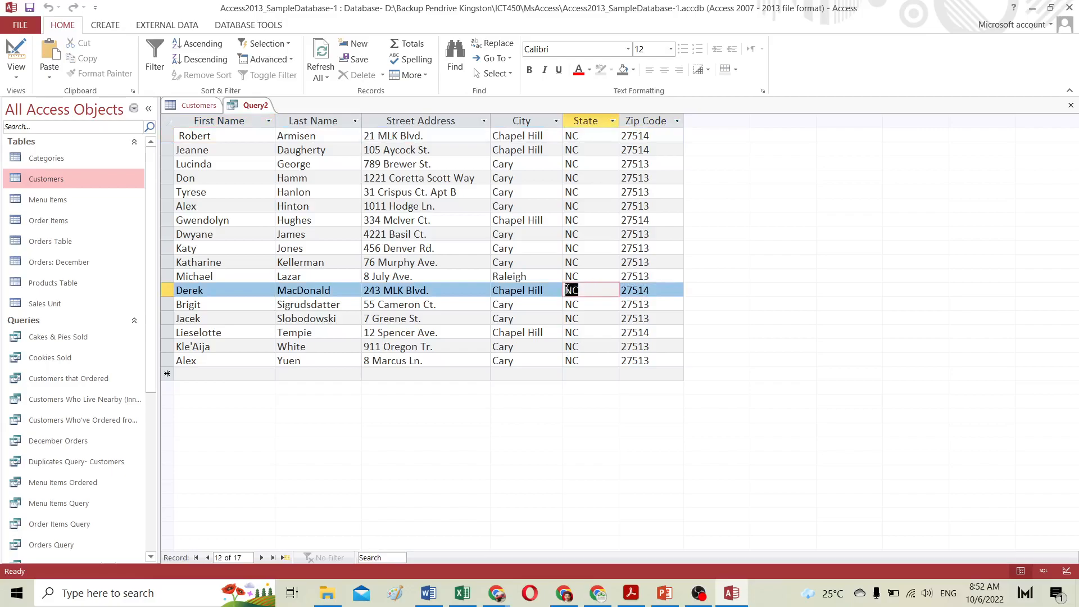
click(507, 289)
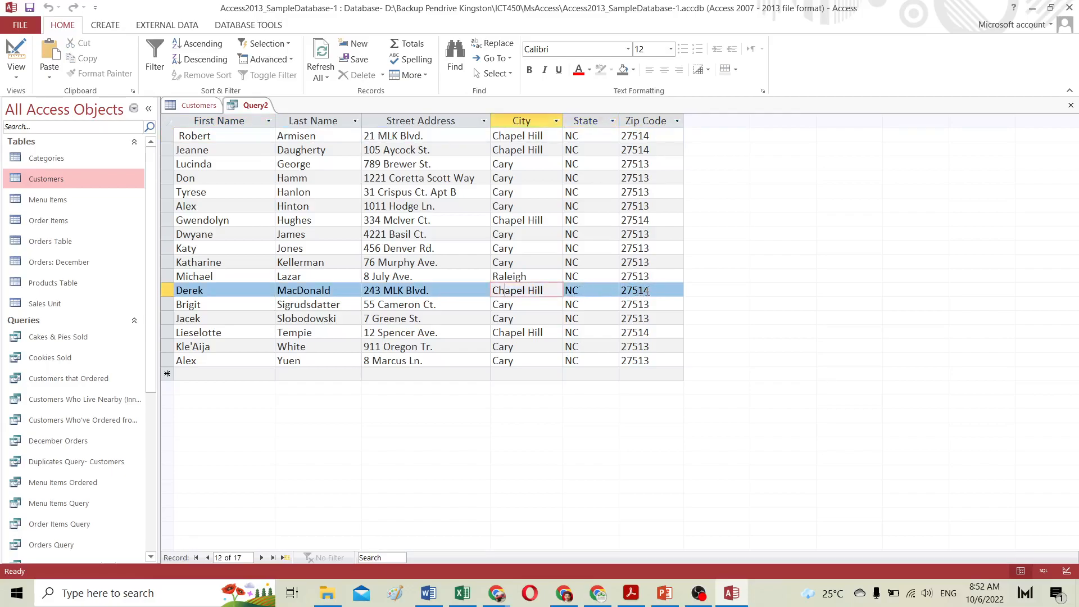
drag(655, 291, 623, 290)
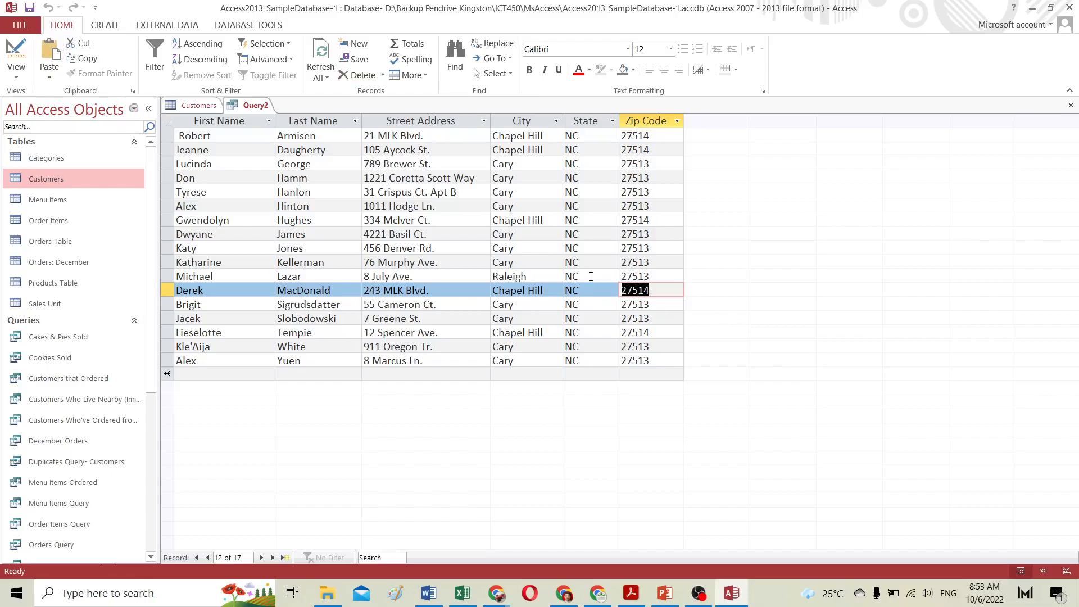
drag(650, 277, 633, 277)
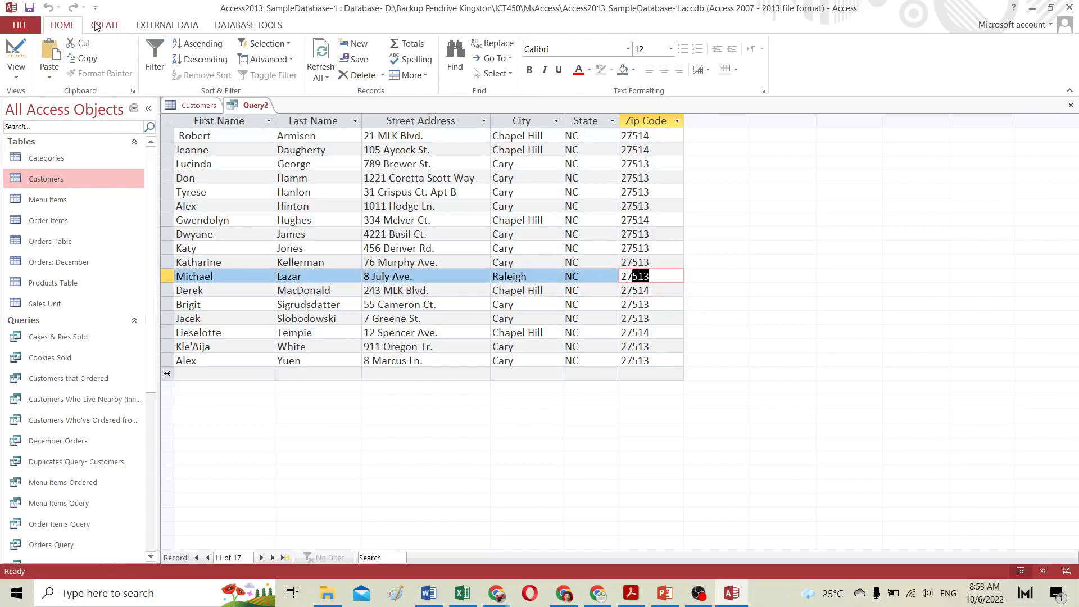
Step: Delete the "NC" State criterion in Design view and run the query
click(17, 57)
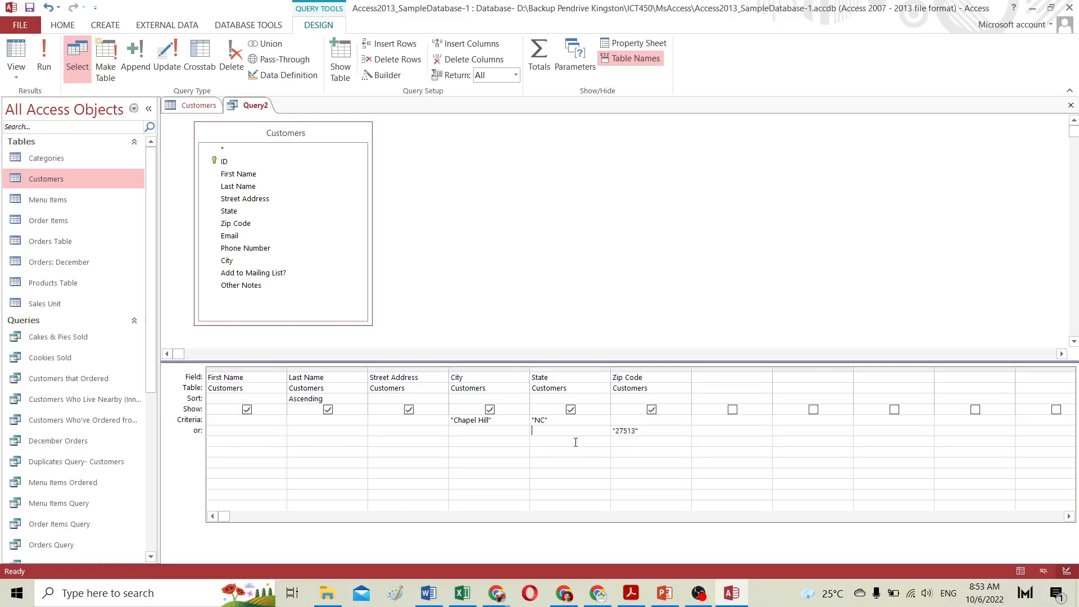
double_click(557, 420)
key(Delete)
click(36, 48)
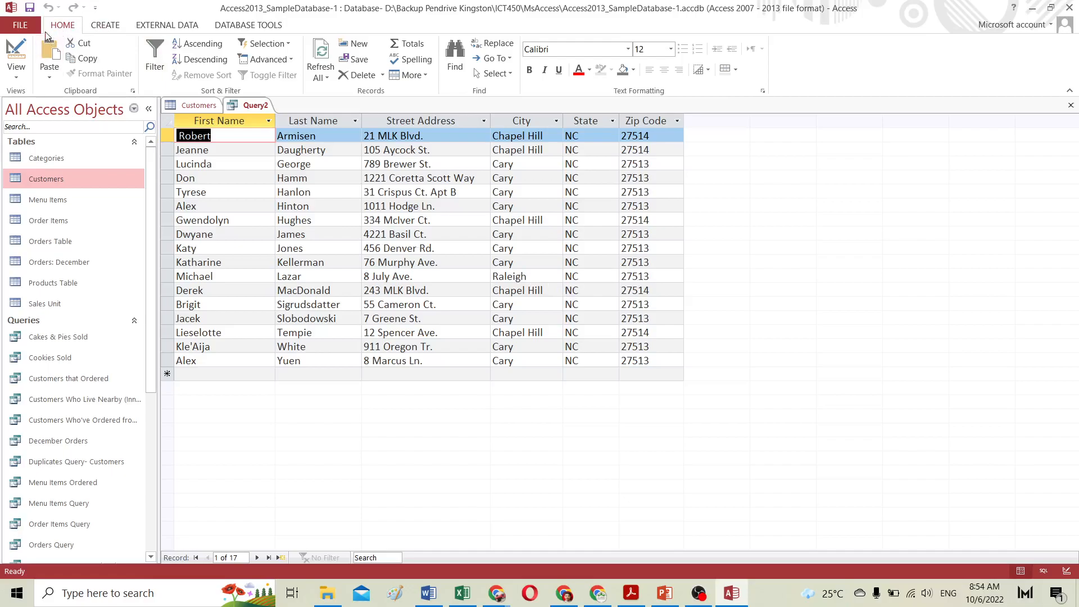
Step: Change the City criterion to "Raleigh" and run the query
click(17, 55)
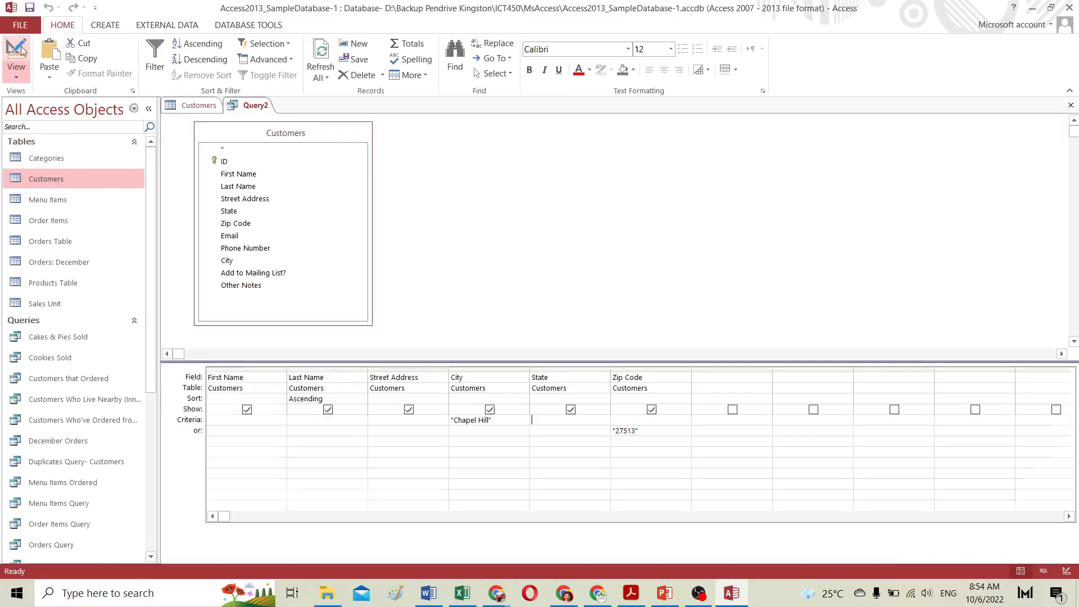
click(490, 422)
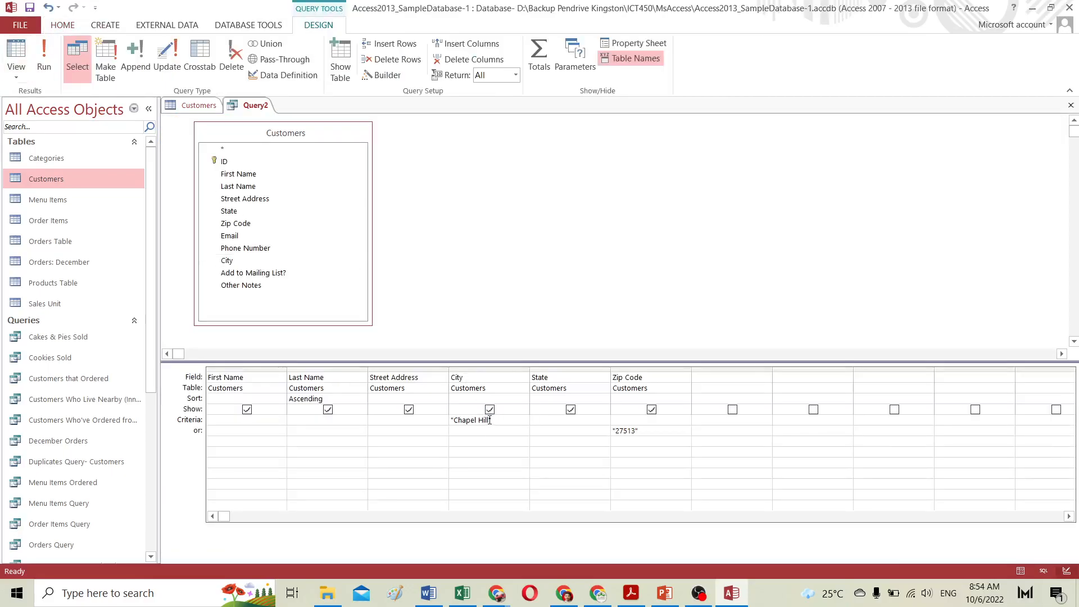
key(BackSpace)
key(BackSpace)
key(BackSpace)
key(BackSpace)
key(BackSpace)
key(BackSpace)
key(BackSpace)
key(BackSpace)
key(BackSpace)
key(BackSpace)
key(BackSpace)
text(Raleigh)
click(50, 59)
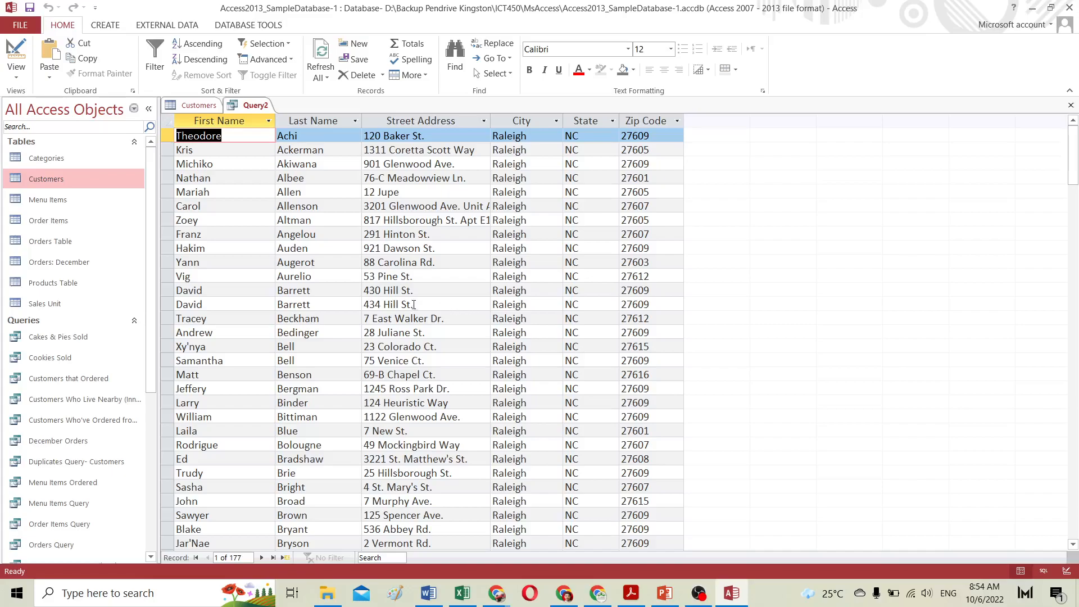
Step: Enter "NC" as the State criterion in Design view and run the query
click(16, 57)
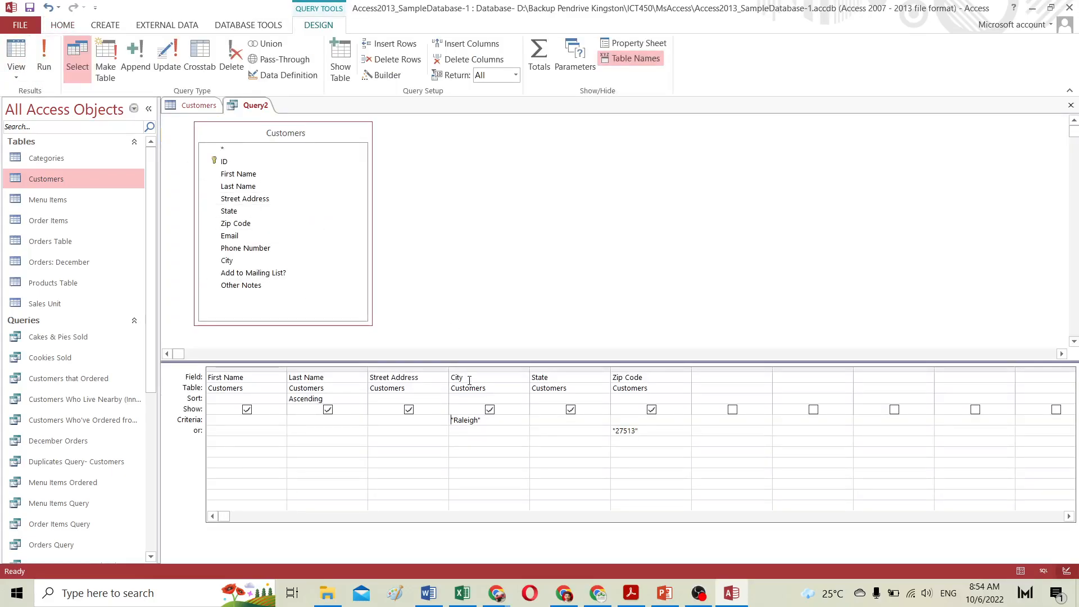
click(558, 424)
text("NC")
click(44, 60)
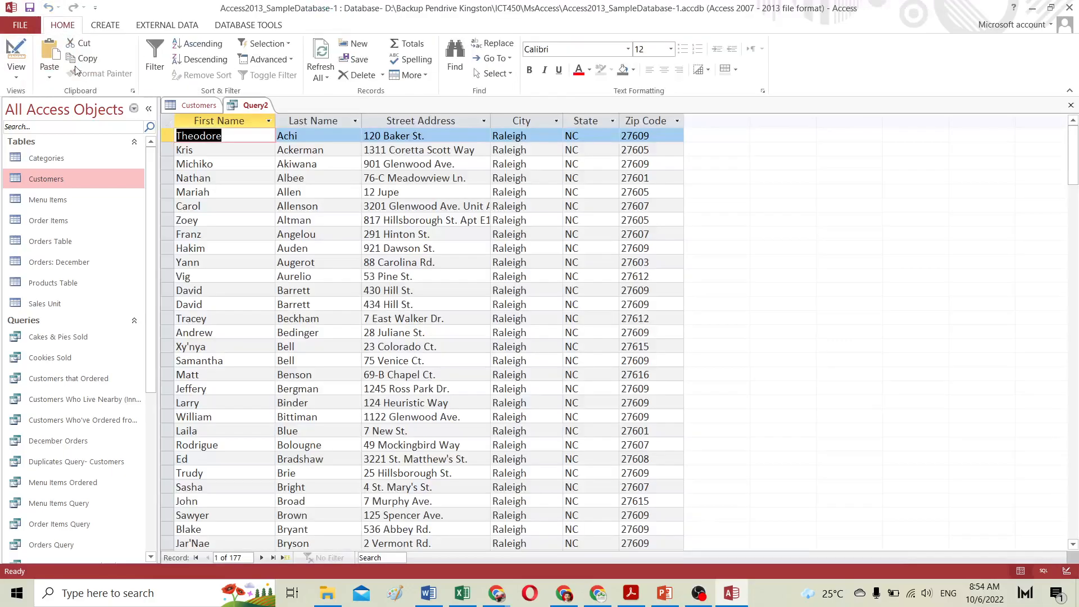
Step: Browse the Customers table records to compare their city, state and zip values with the query
scroll(597, 287, down, 18)
scroll(597, 286, down, 6)
scroll(597, 287, down, 6)
scroll(597, 286, up, 3)
scroll(596, 285, up, 20)
click(17, 59)
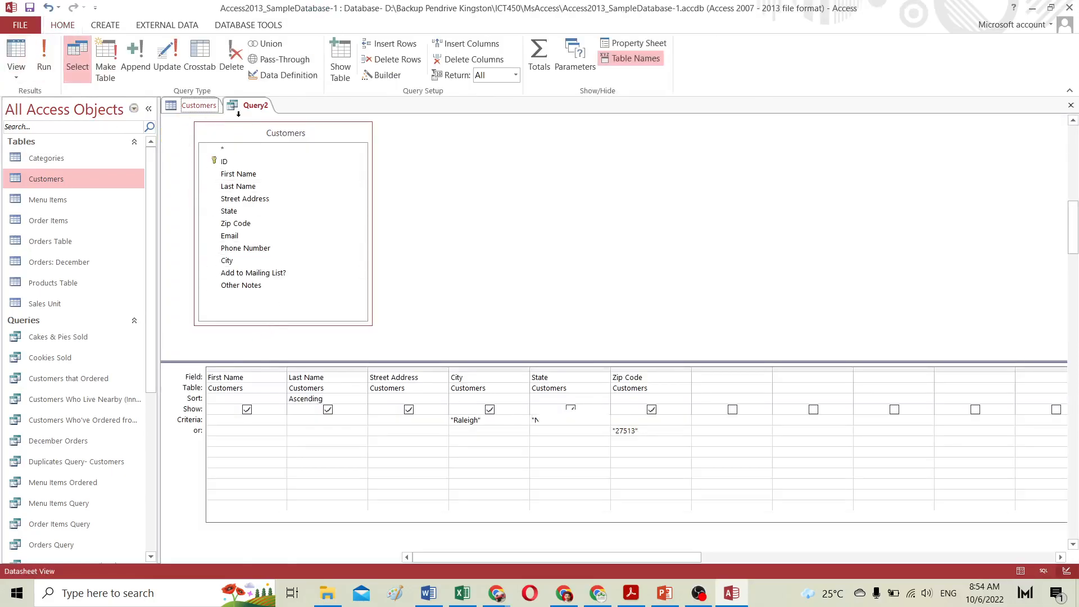
click(199, 105)
scroll(597, 341, down, 13)
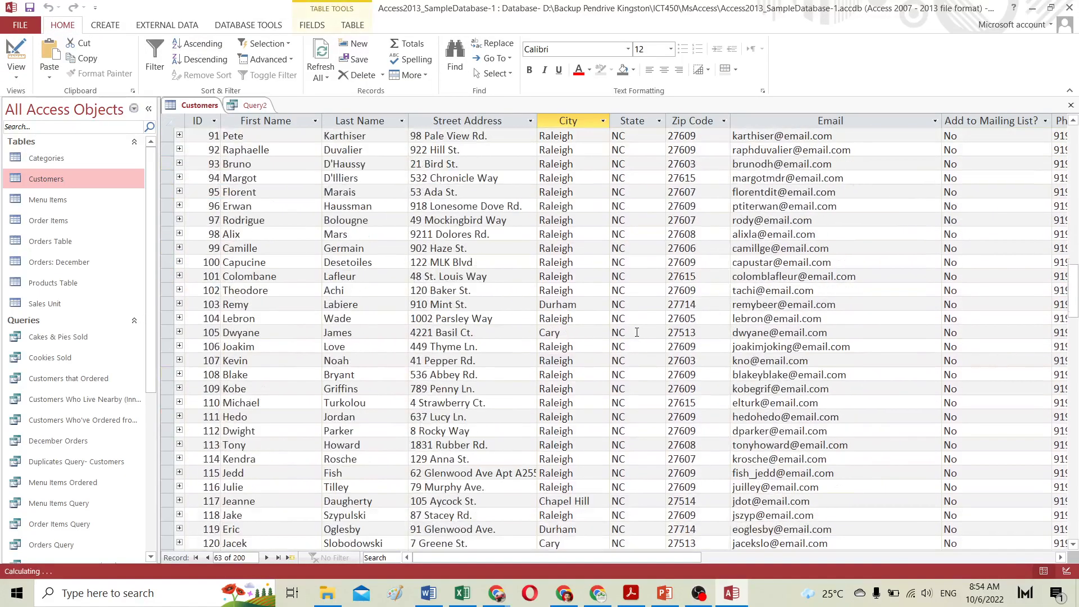
scroll(637, 333, down, 20)
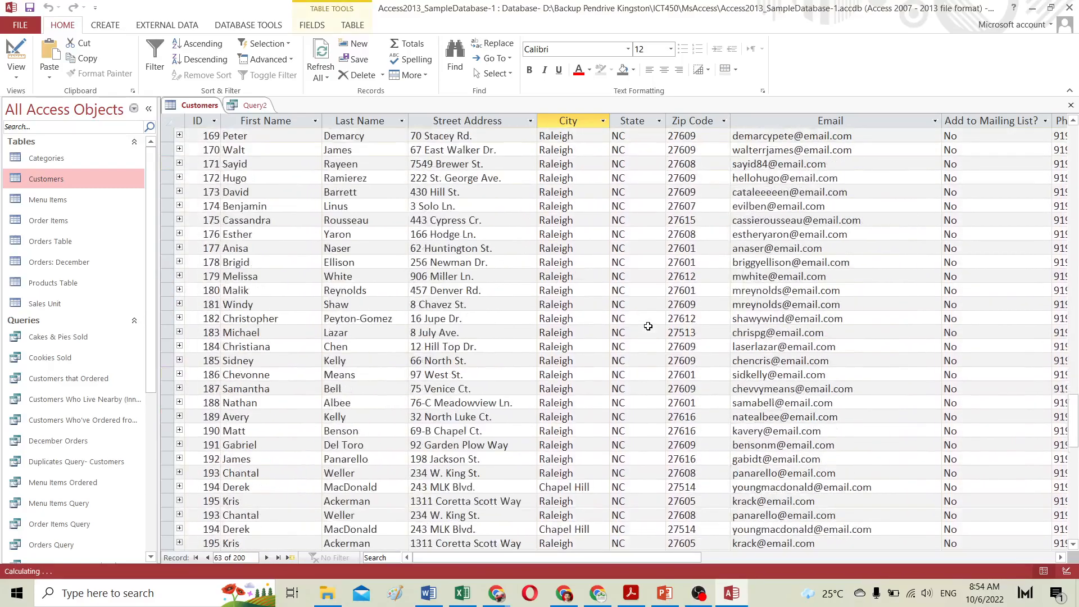
scroll(648, 326, down, 7)
scroll(648, 326, up, 18)
scroll(648, 326, up, 16)
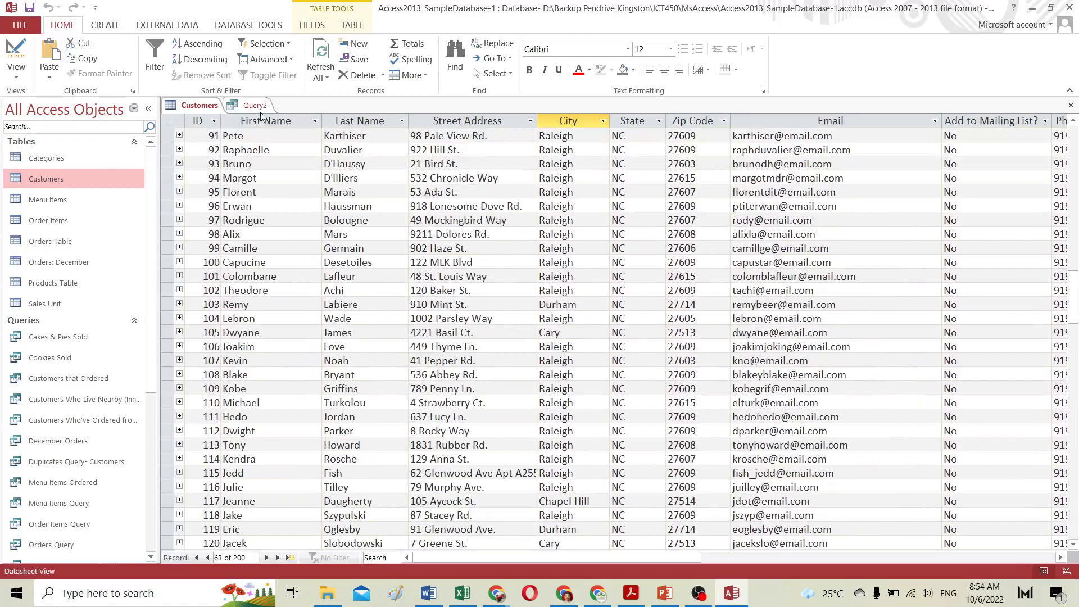
click(258, 106)
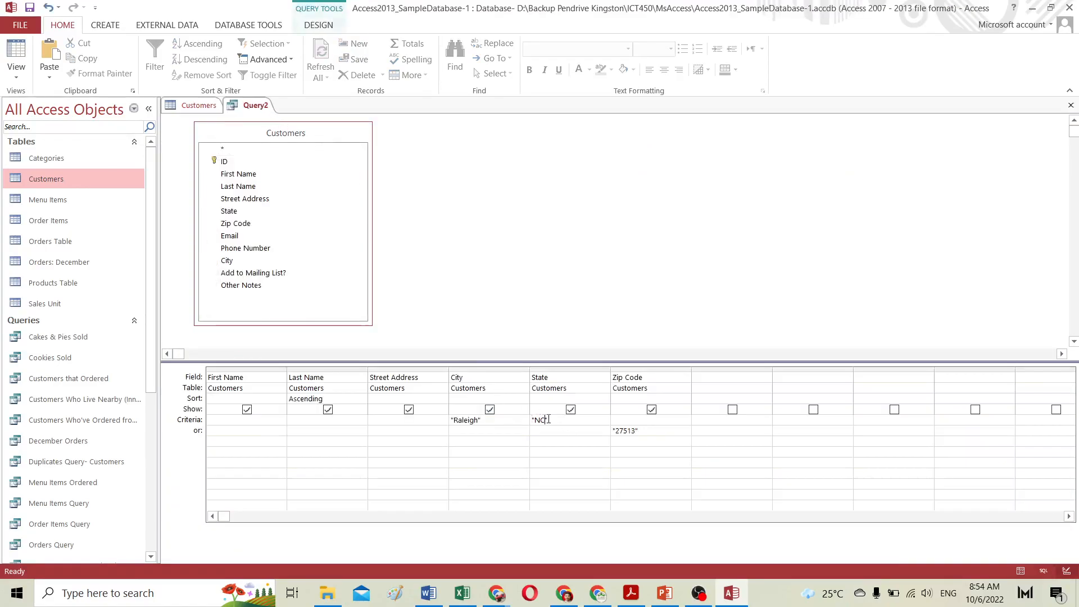
Step: Change the State criterion to "NY" in Design view and run the query
click(547, 419)
key(BackSpace)
text(Y)
click(325, 26)
click(38, 49)
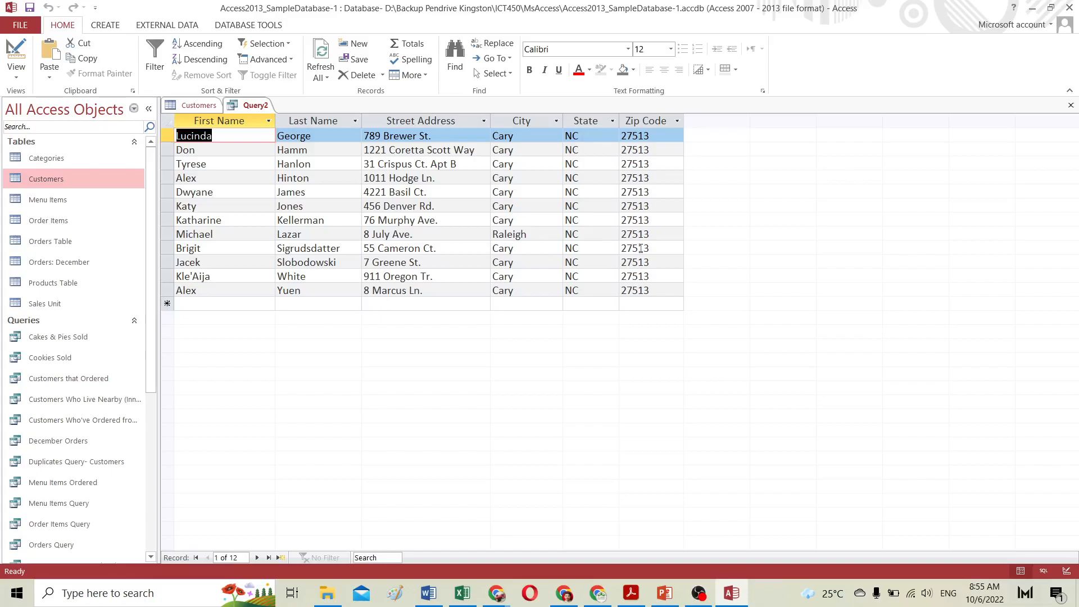
Step: Highlight the Zip Code, City and State values of the result records
drag(654, 290, 624, 264)
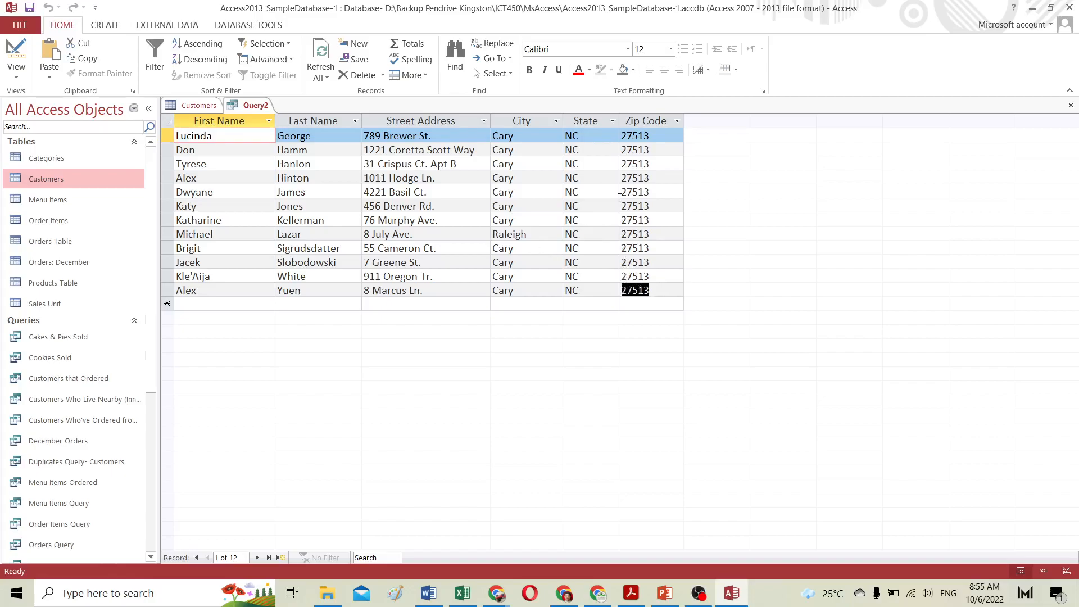
click(621, 136)
drag(615, 144, 647, 191)
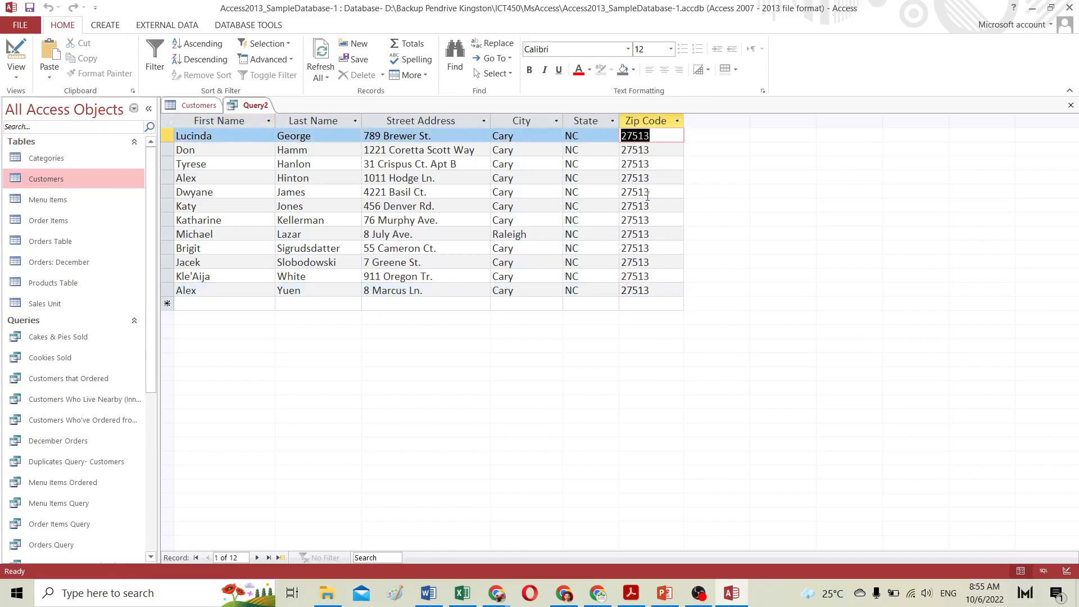
drag(493, 137, 587, 287)
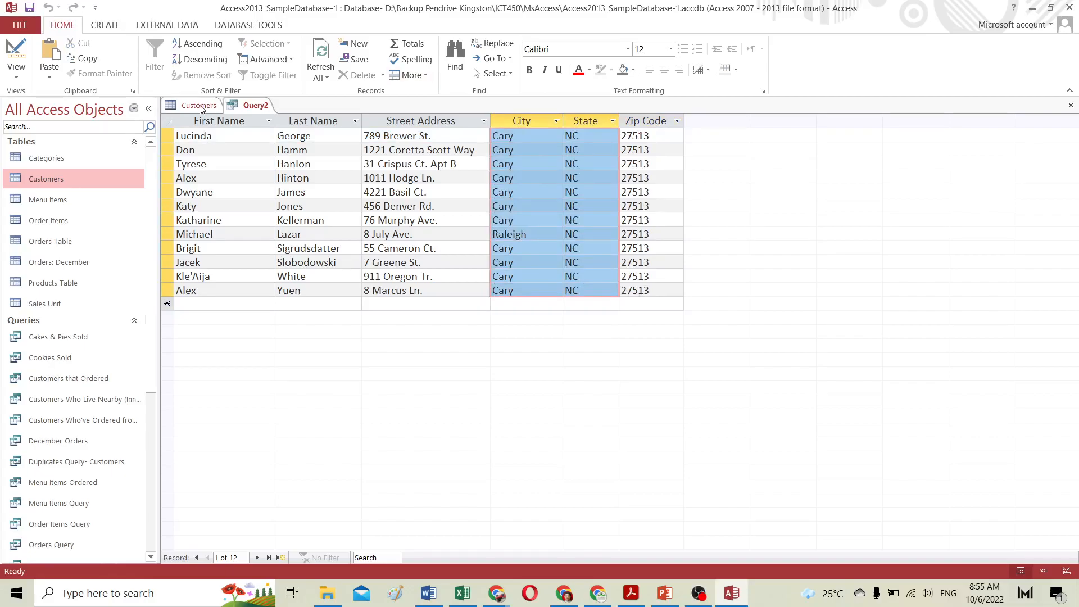
Step: Review the City, State and Zip Code criteria in Design view and rerun the query
click(16, 56)
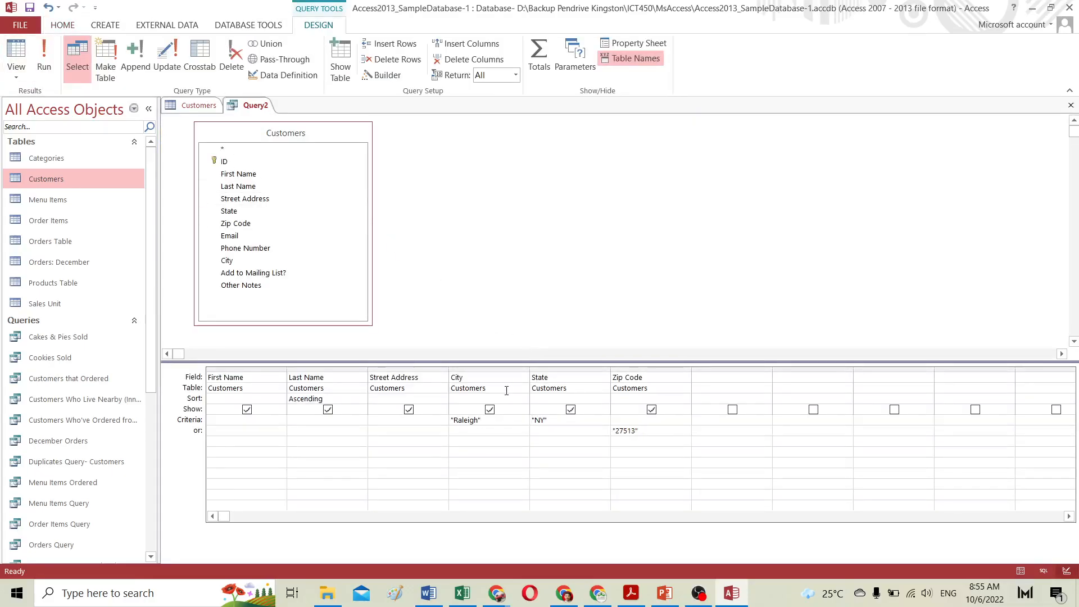
drag(553, 423, 530, 421)
drag(638, 431, 613, 431)
click(47, 55)
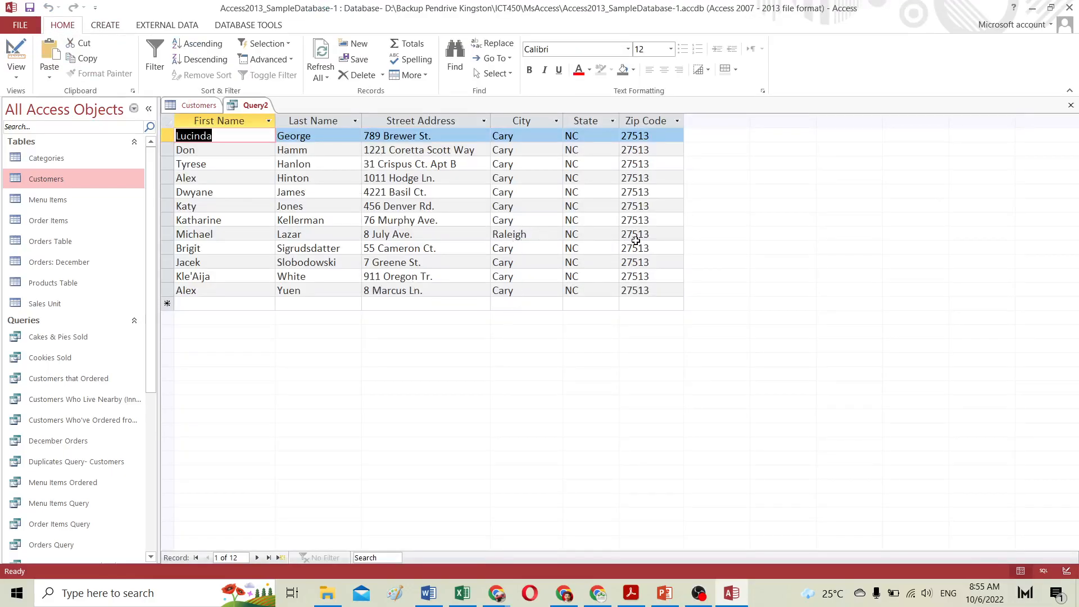
Step: Highlight the Raleigh record's state, zip and city values, then return to Design view
click(565, 234)
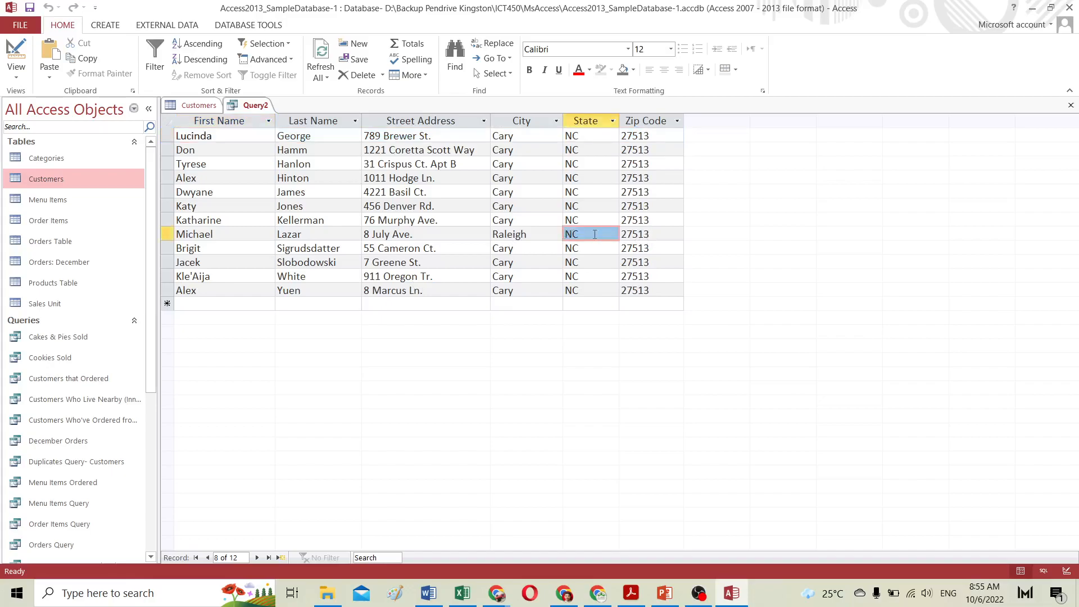
drag(649, 235, 598, 233)
drag(529, 235, 619, 235)
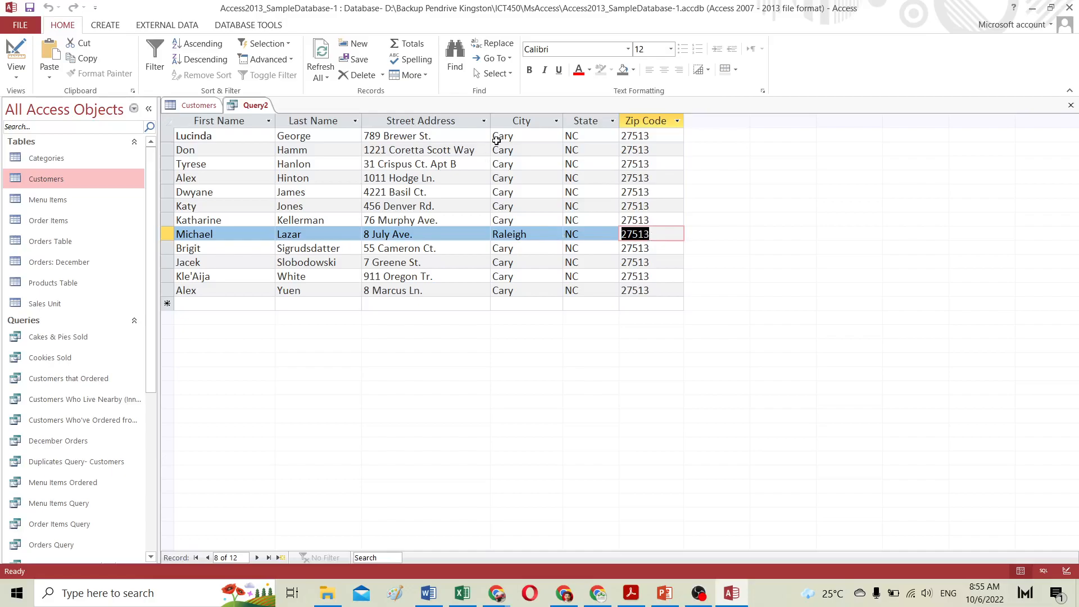
drag(499, 136, 513, 136)
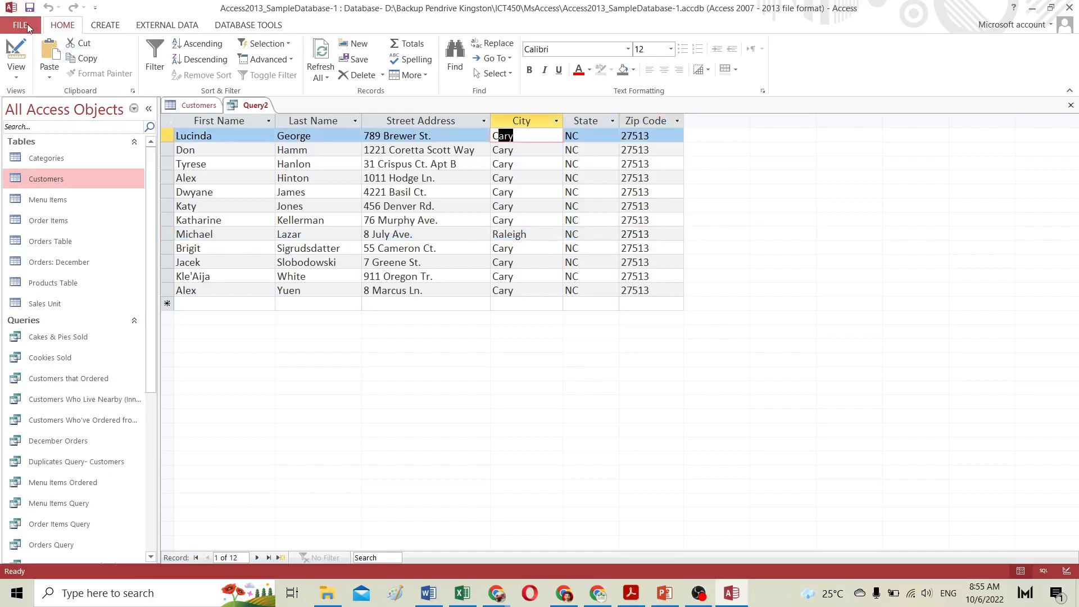
click(16, 54)
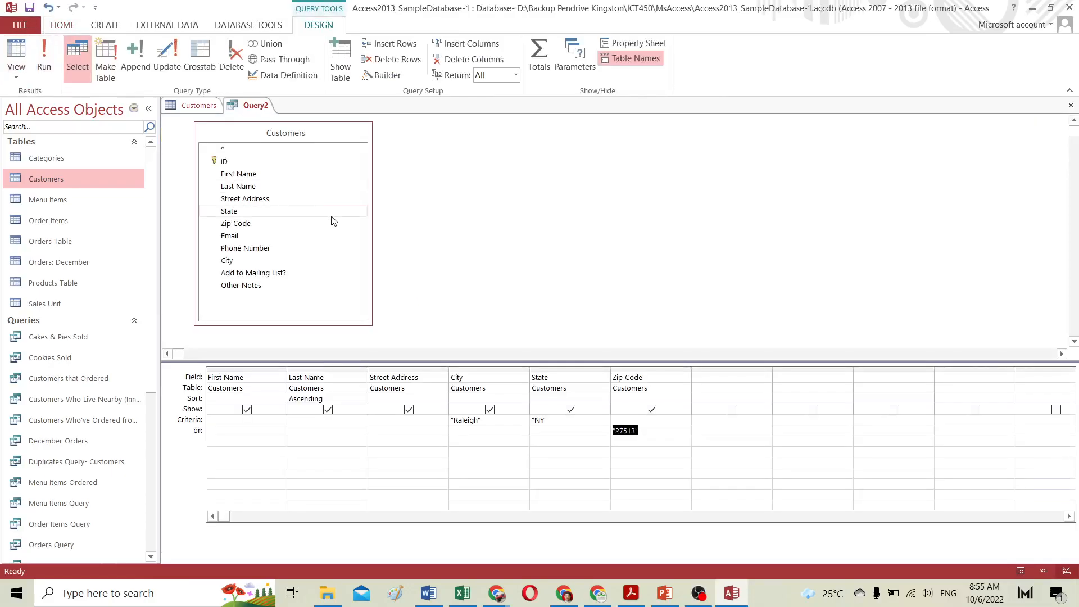
Step: Switch to the browser's GCFGlobal Designing a Simple Query tutorial tab and read its criteria instructions
key(super+Tab)
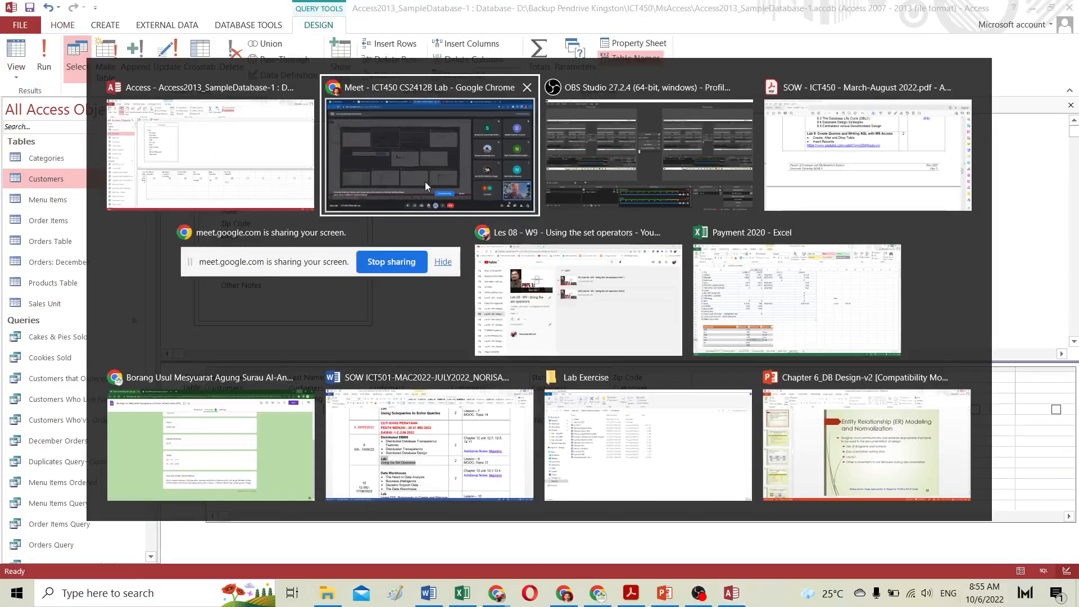
click(425, 186)
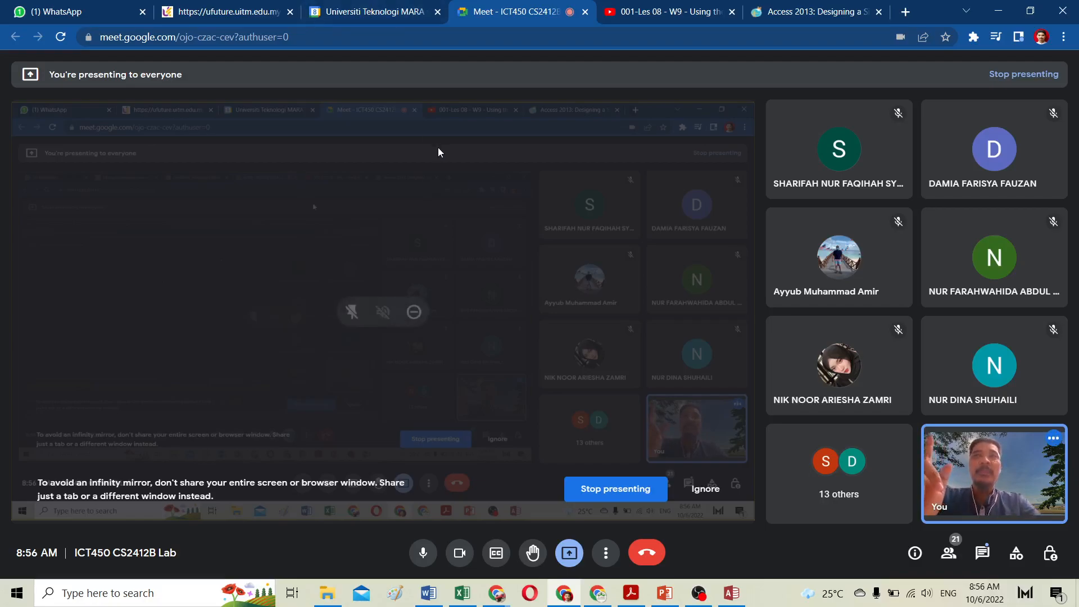
click(799, 13)
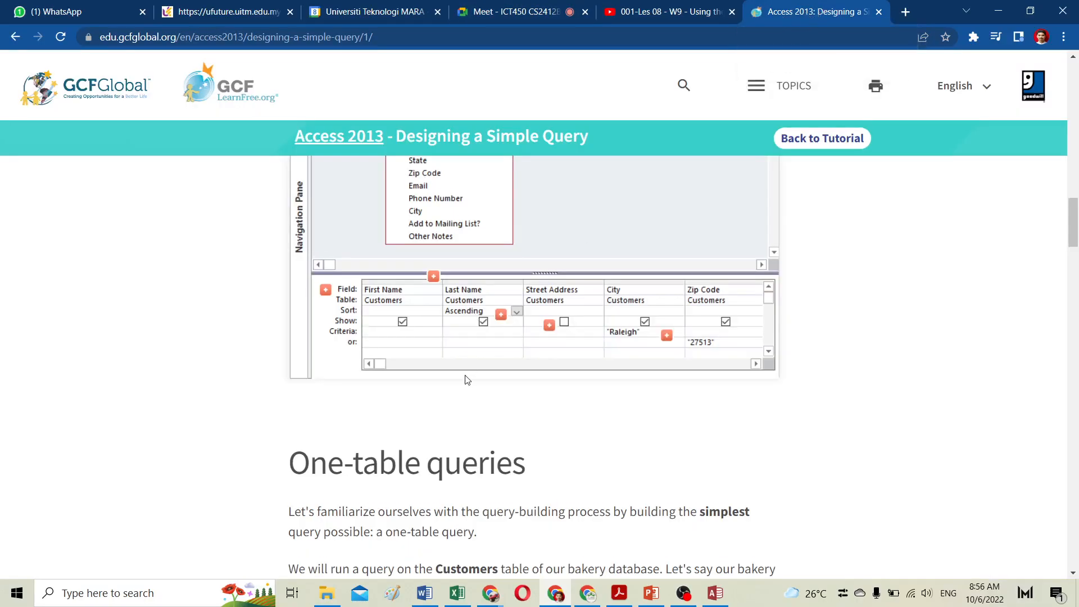
scroll(466, 380, down, 20)
scroll(464, 377, down, 10)
scroll(465, 378, up, 20)
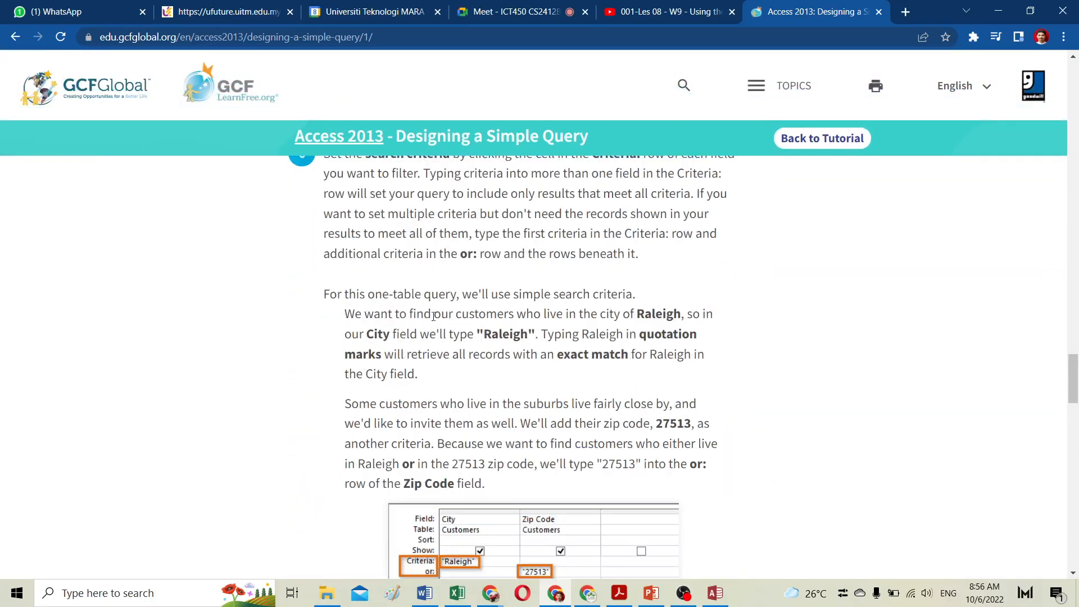
scroll(441, 332, up, 4)
scroll(389, 377, down, 10)
scroll(391, 381, down, 20)
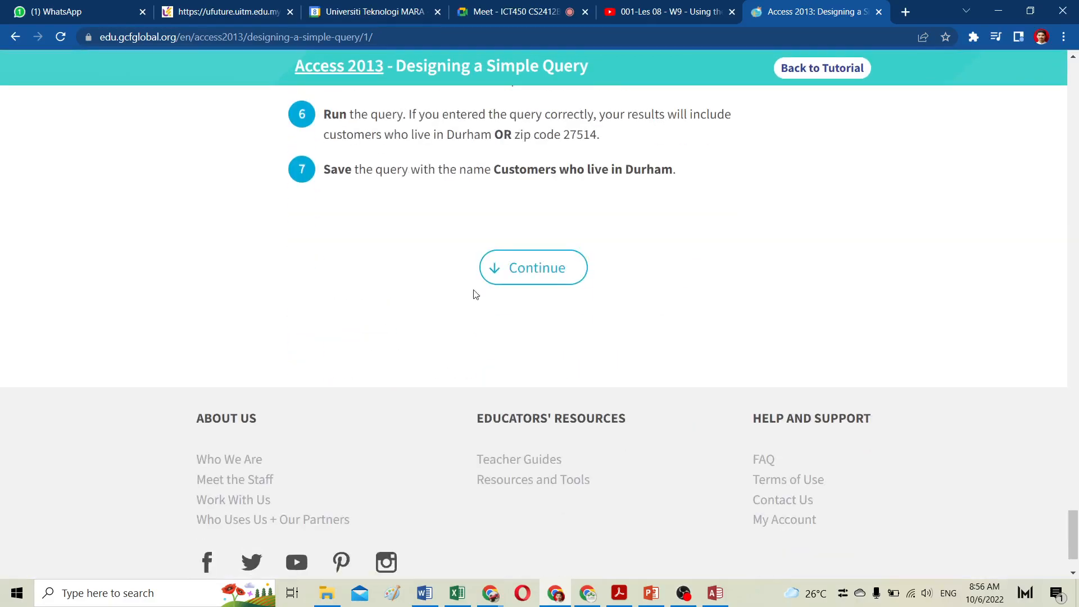
Step: Continue to the Designing a Multi-Table Query lesson and play the Multi-Table Queries Part 1 video
click(546, 283)
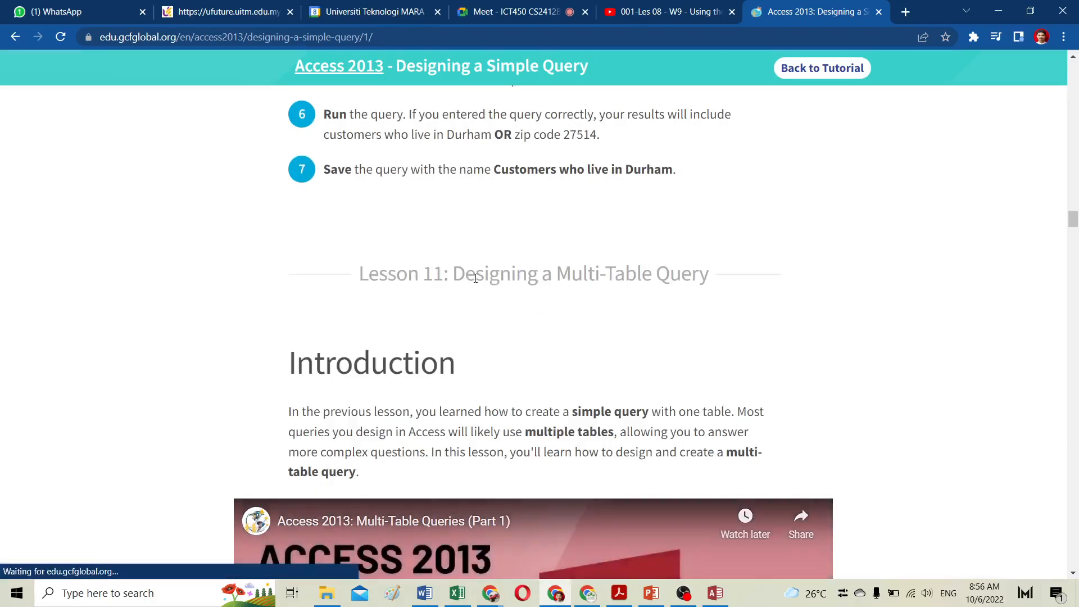
scroll(551, 286, down, 6)
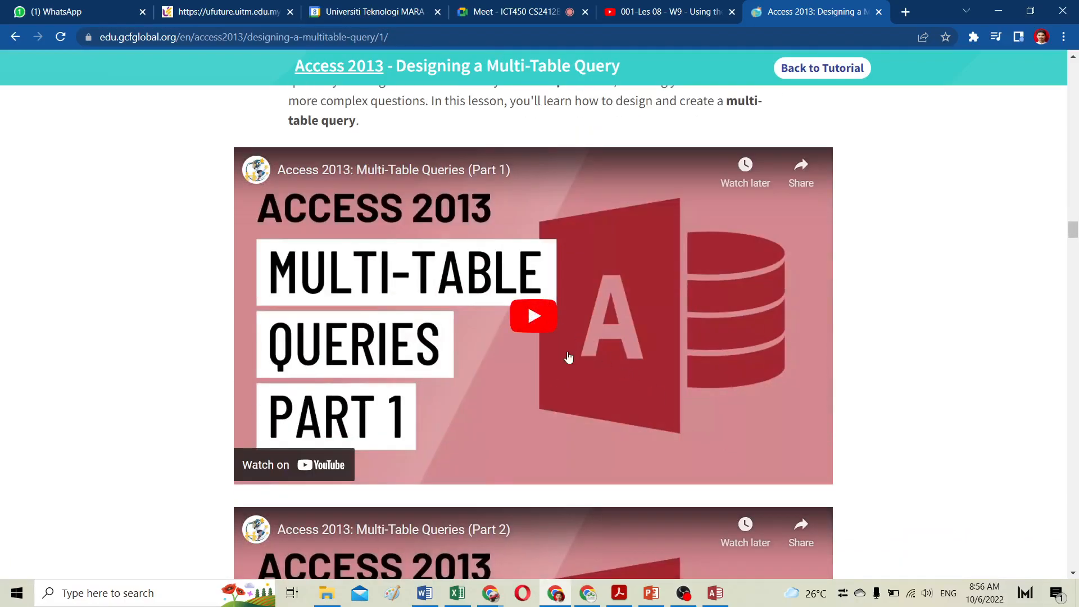
scroll(569, 357, down, 5)
scroll(534, 267, up, 3)
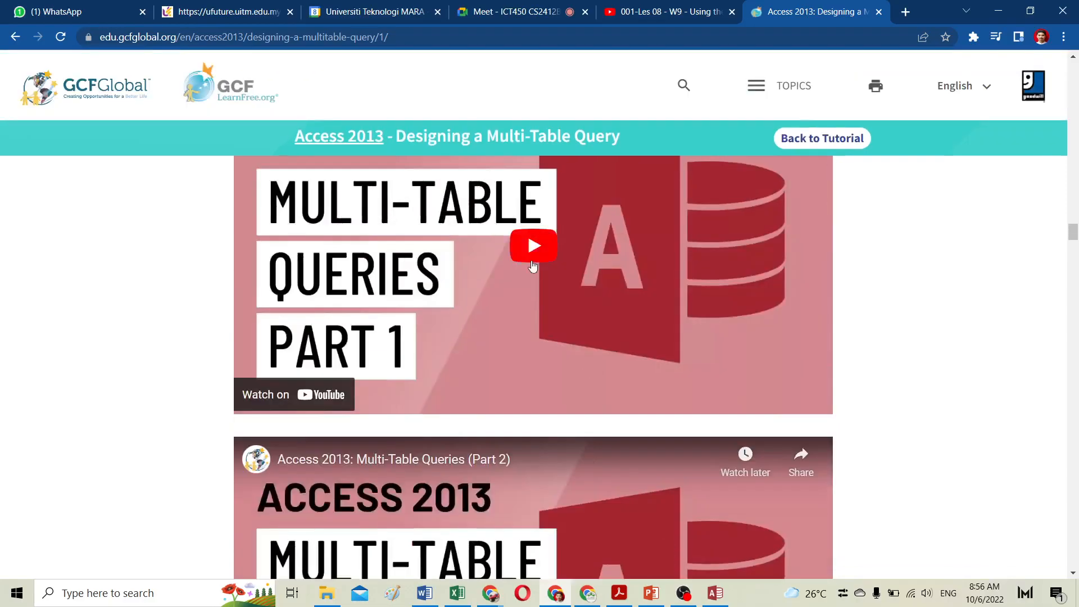
click(537, 255)
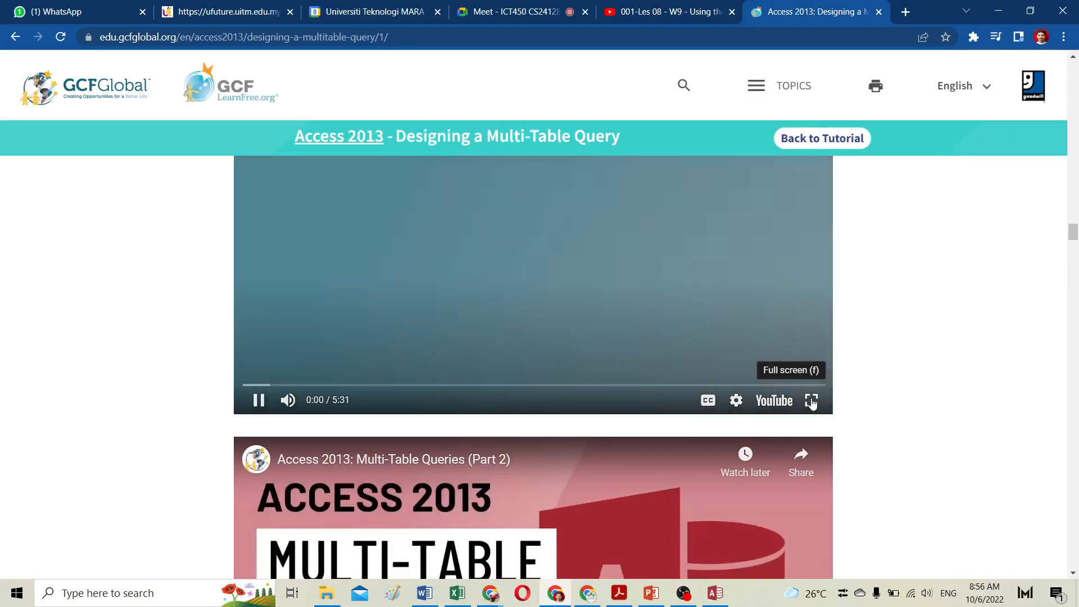
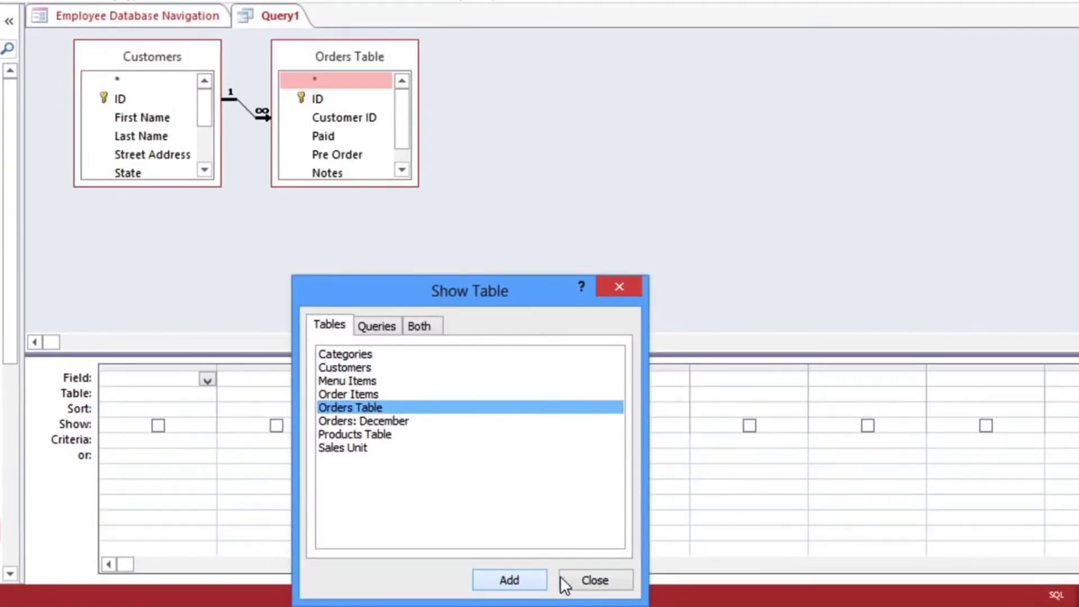
Step: Close the Show Table dialog, then enlarge and reposition the Customers and Orders Table field lists
click(592, 580)
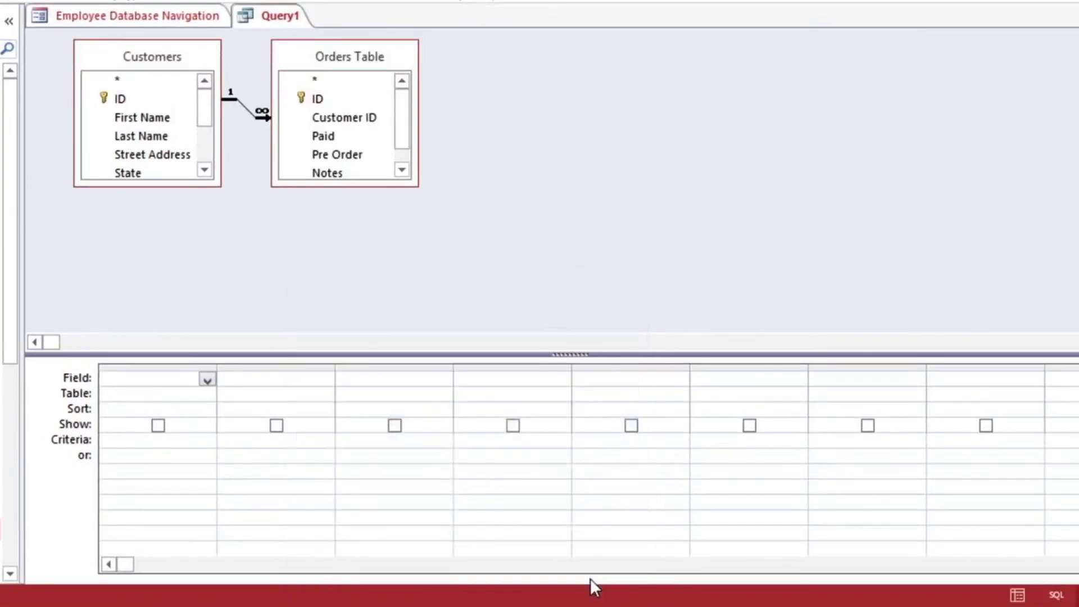
drag(220, 186, 258, 291)
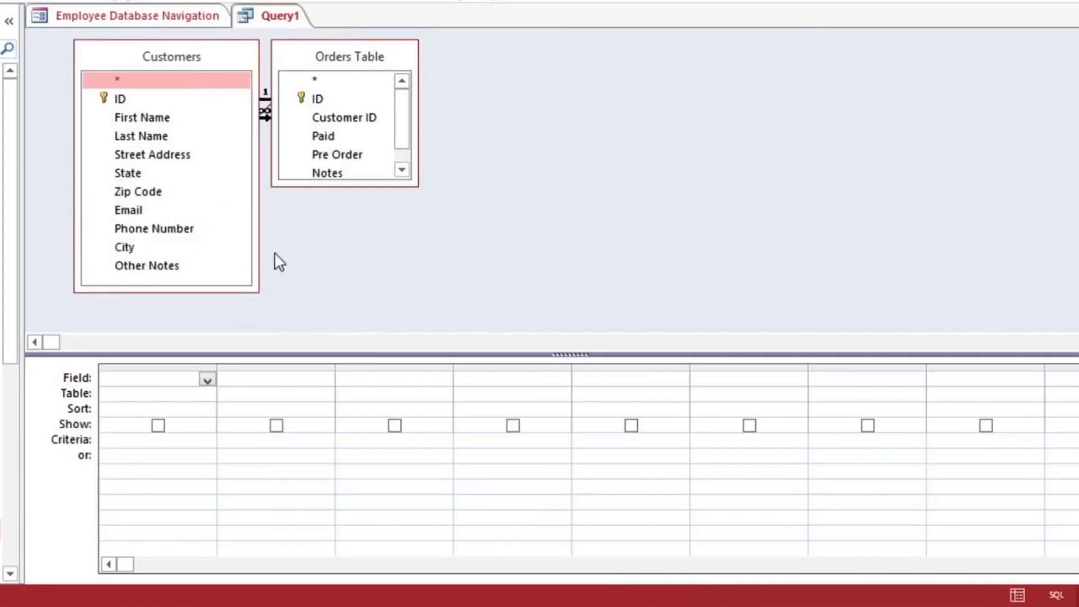
drag(344, 59, 383, 60)
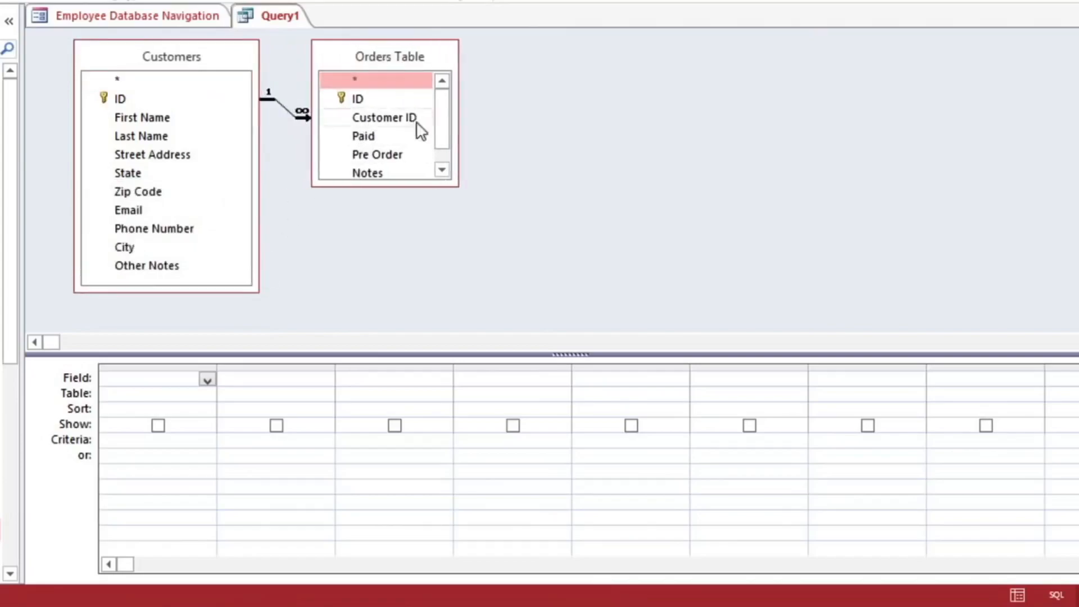
drag(452, 176, 489, 235)
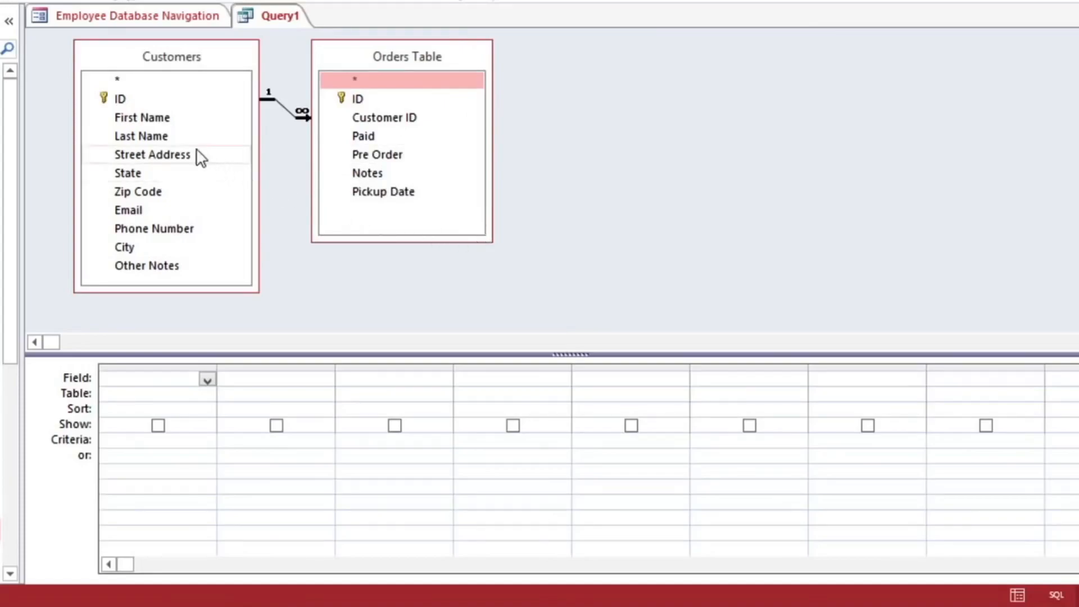
Step: Add First Name, Last Name, Street Address, City, State, Zip Code and Phone Number from Customers, plus ID from Orders Table, to the grid
double_click(139, 119)
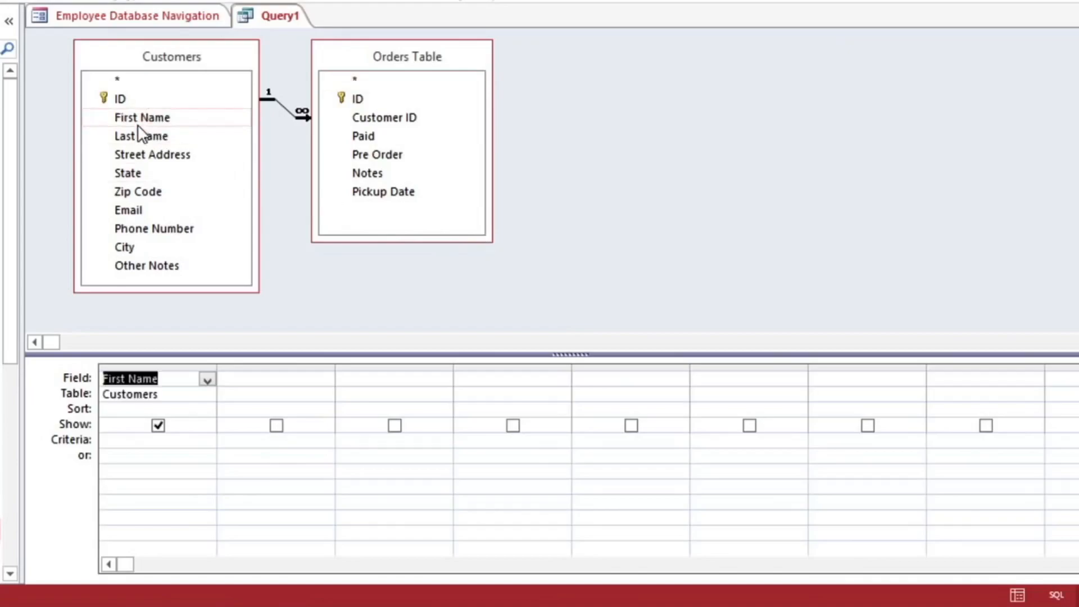
double_click(139, 136)
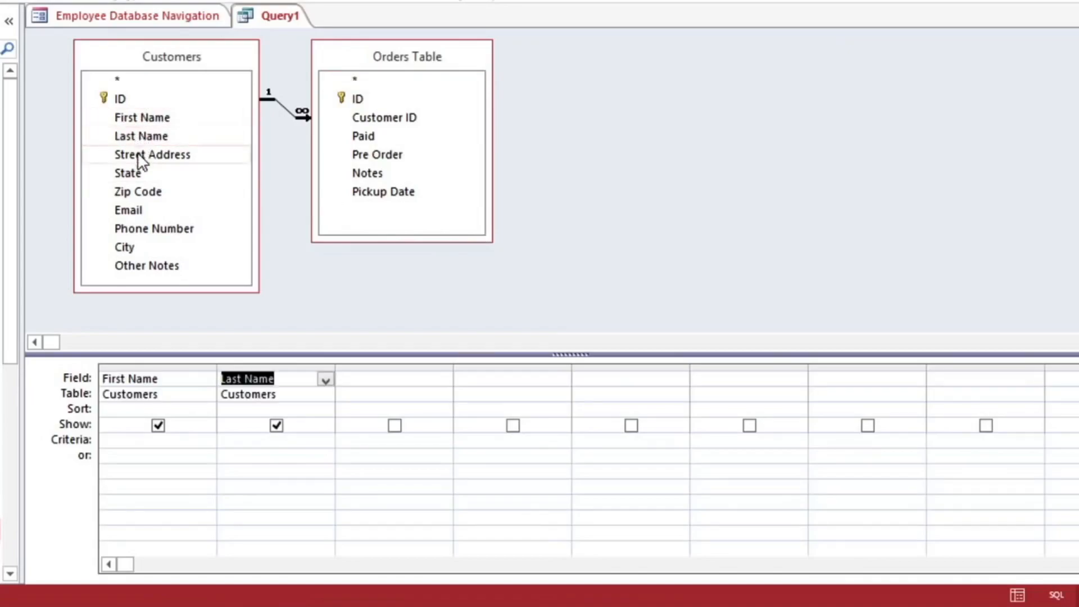
double_click(138, 156)
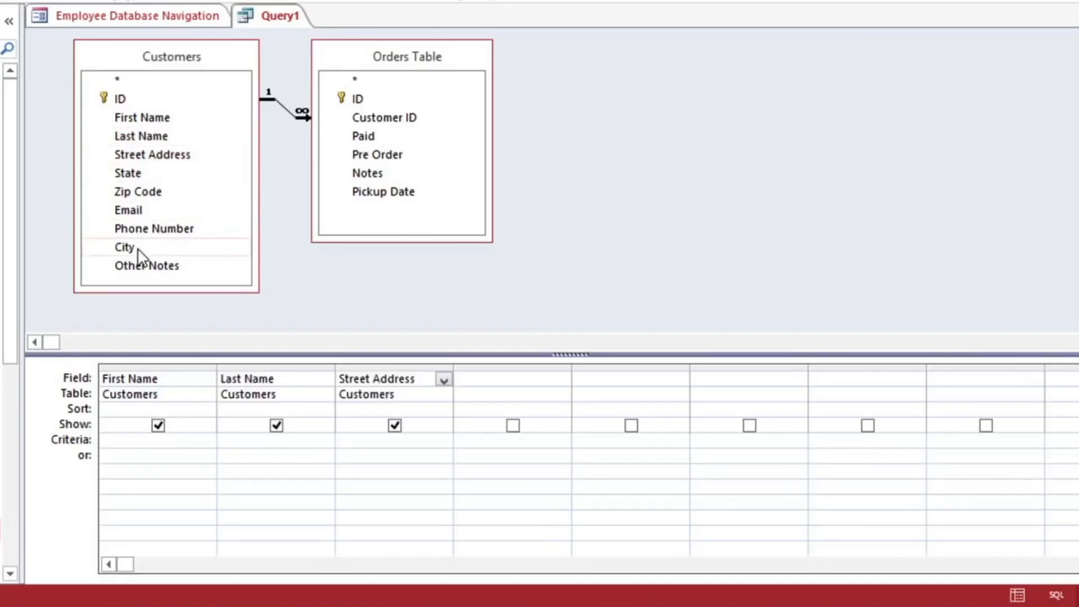
double_click(137, 248)
double_click(138, 173)
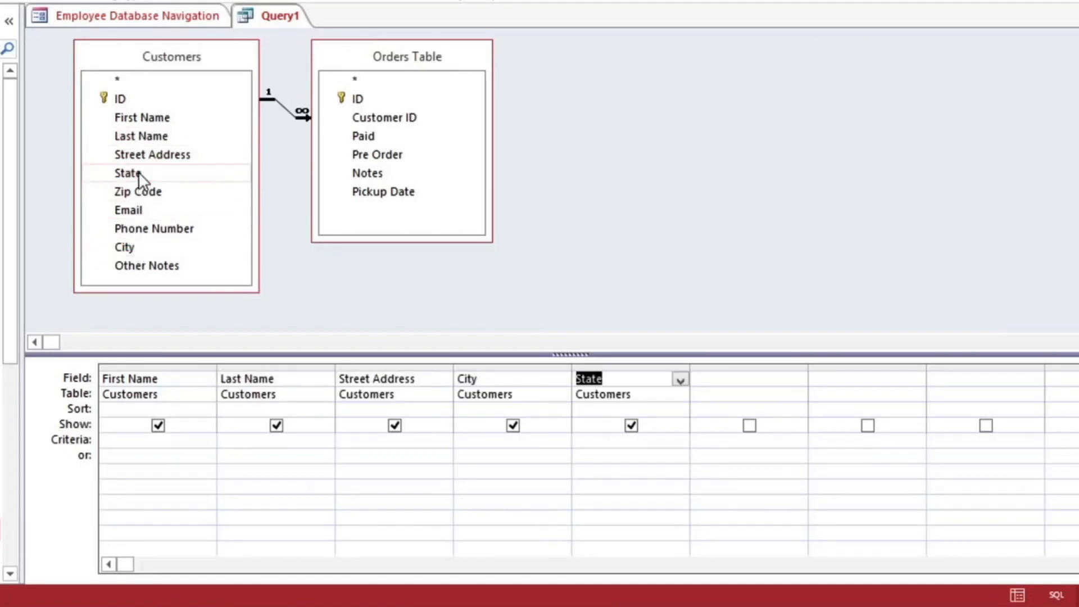
double_click(139, 192)
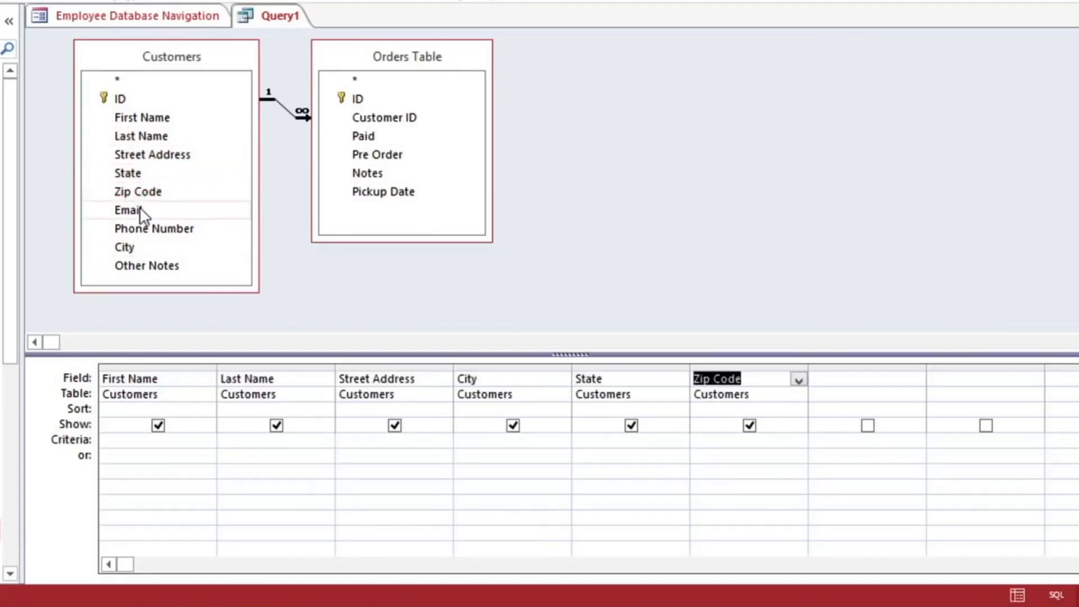
click(140, 229)
double_click(139, 226)
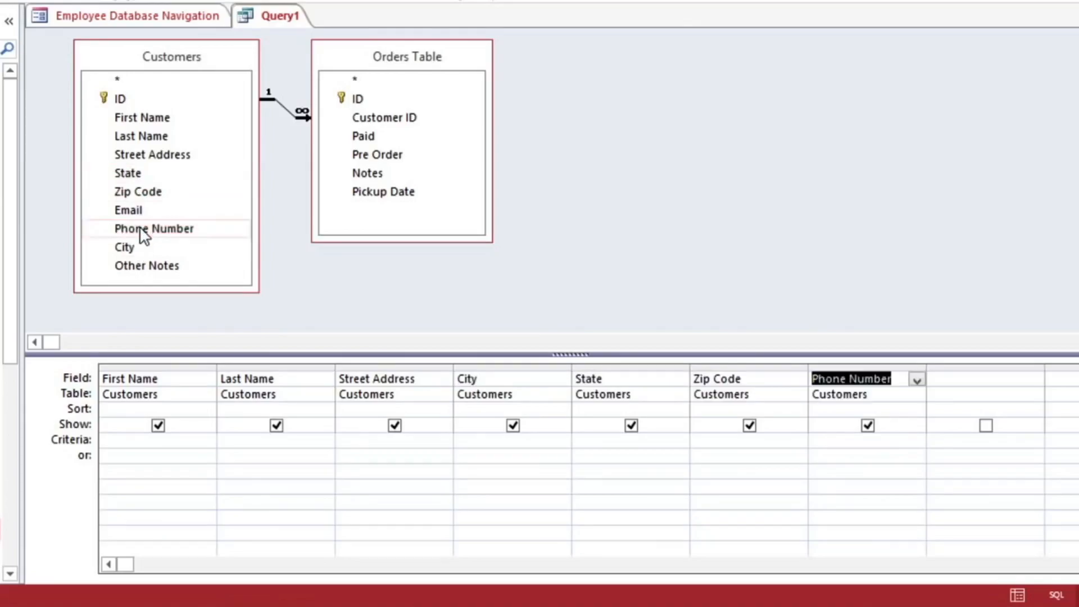
click(368, 99)
double_click(367, 99)
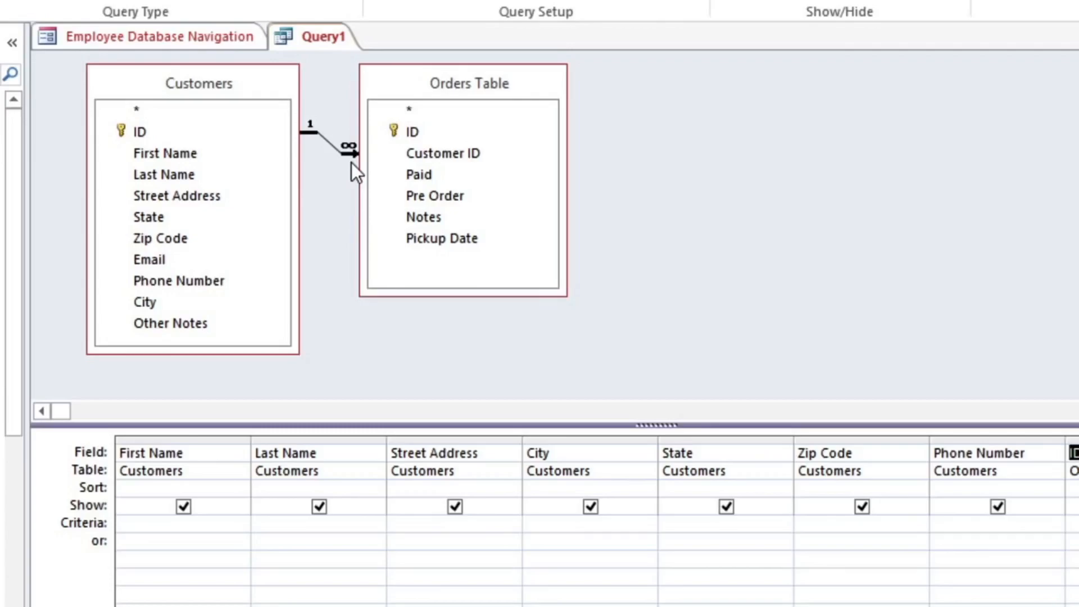
Step: Change the join to include all records from Orders Table and only matching records from Customers
double_click(326, 139)
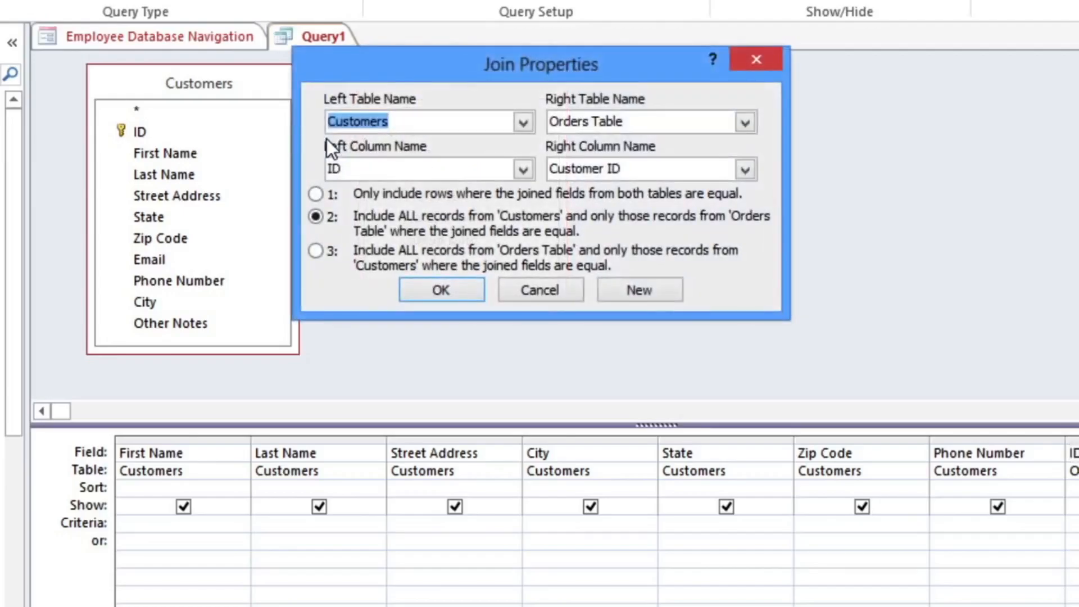
click(316, 251)
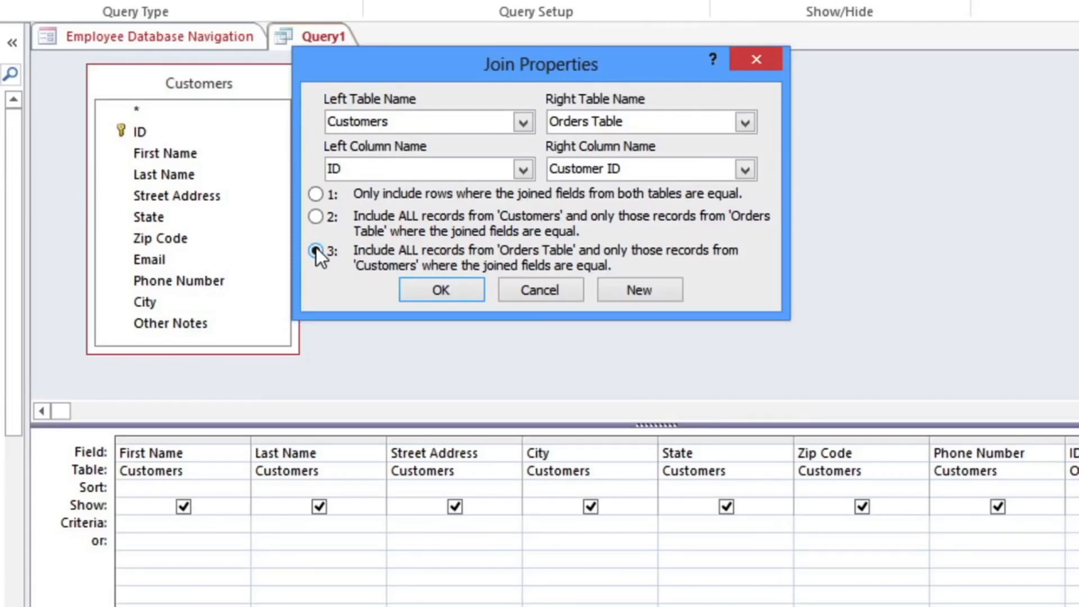
click(427, 281)
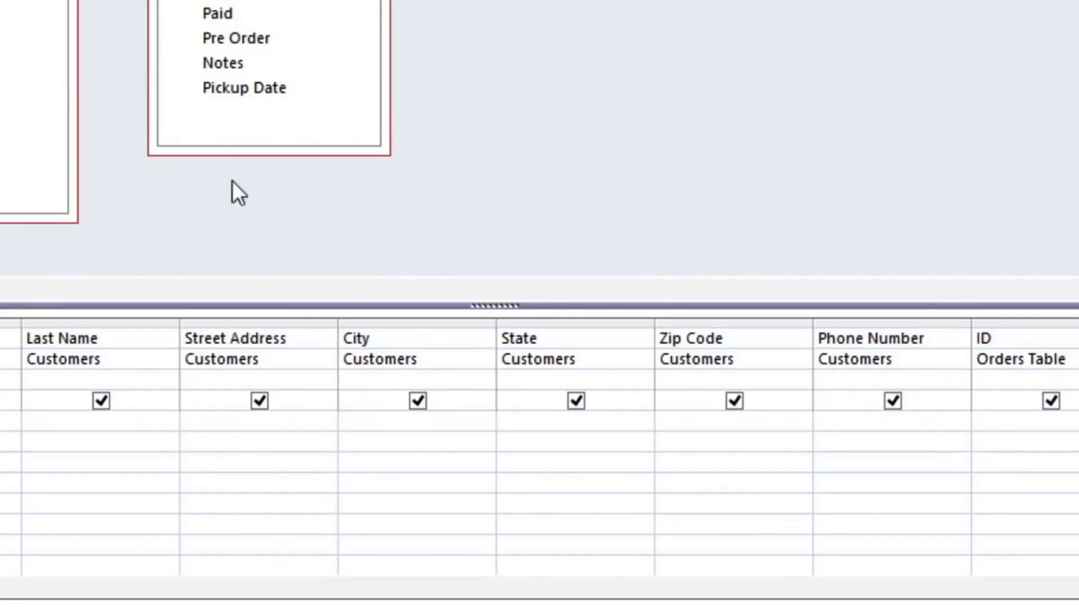
Step: Enter the City criterion Not In ("Raleigh")
click(478, 417)
text(Not In )
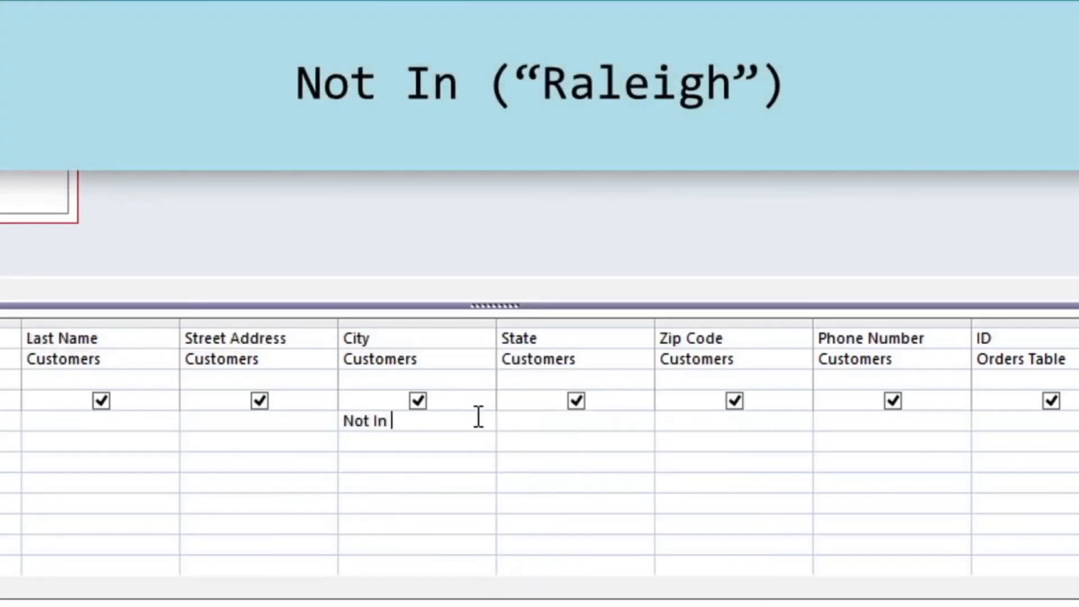
text(("Raleigh"))
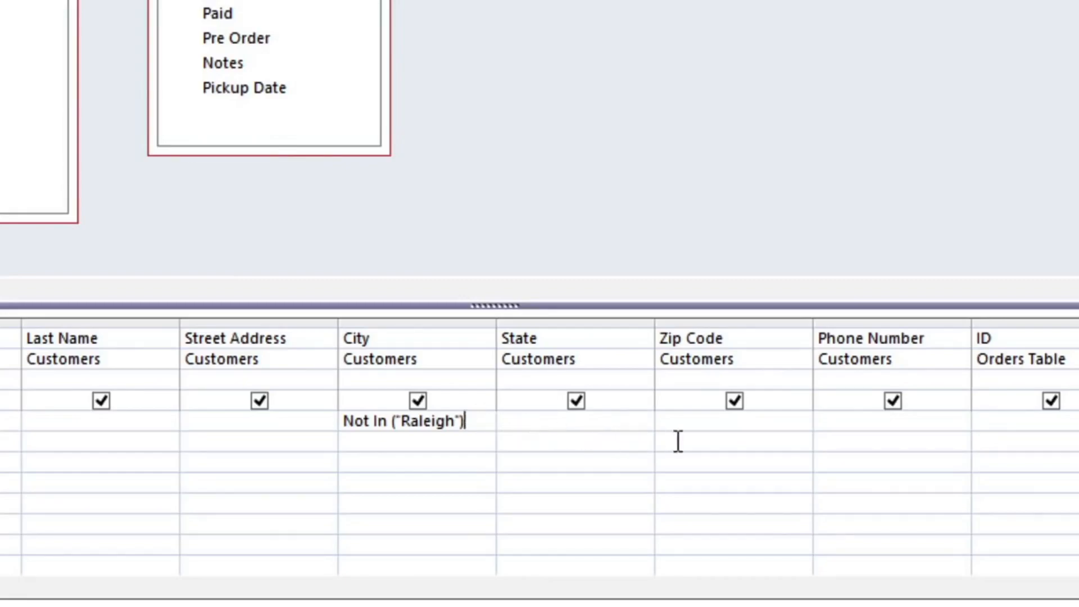
Step: Enter the Phone Number criterion Like ("919*") and run the query
click(951, 423)
text(Like ()
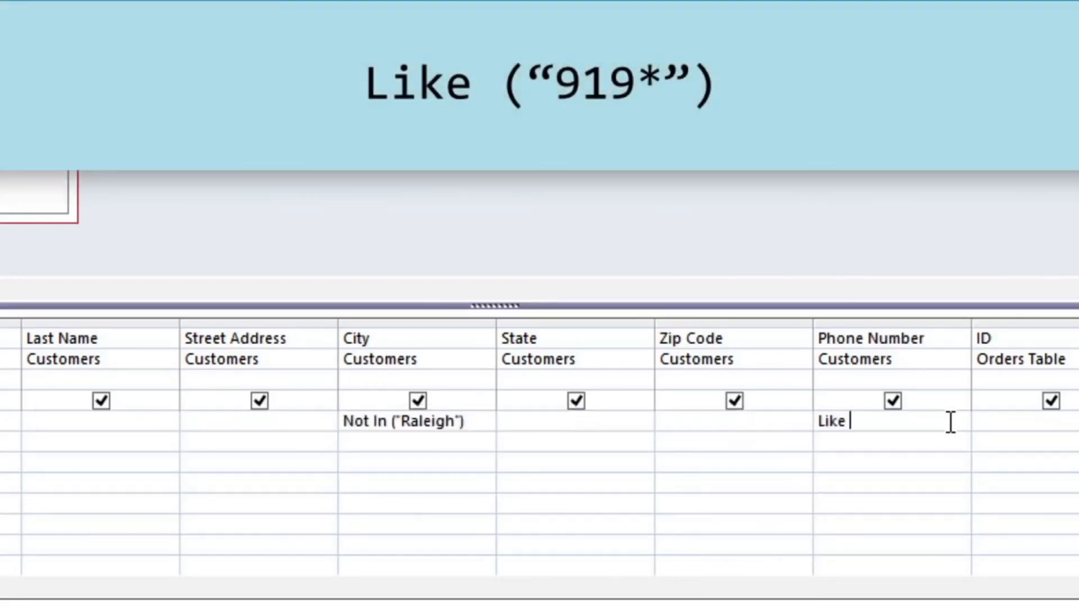
text("919*"))
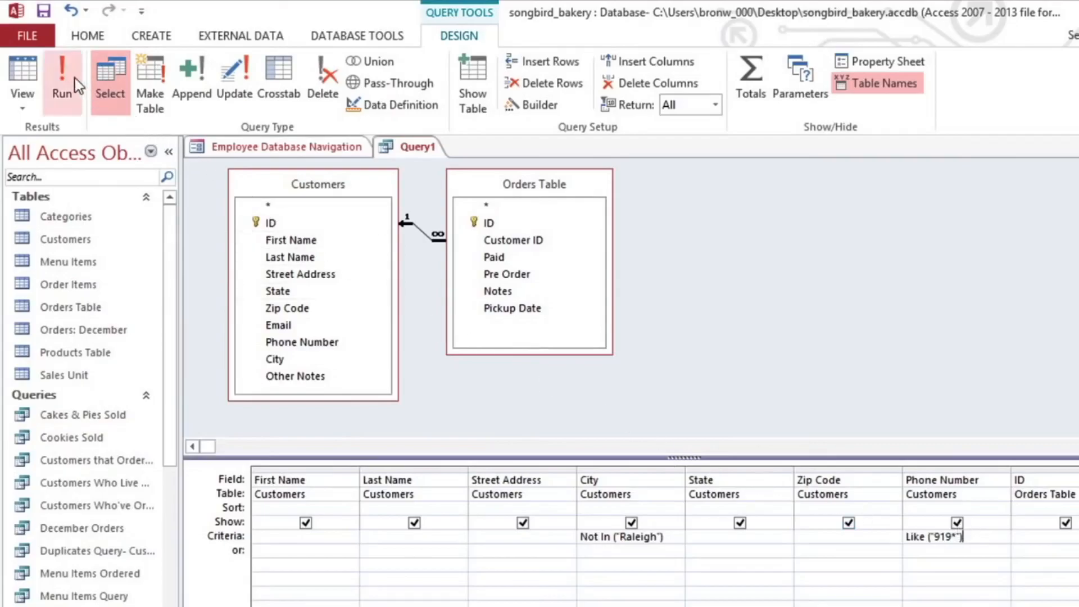
click(61, 84)
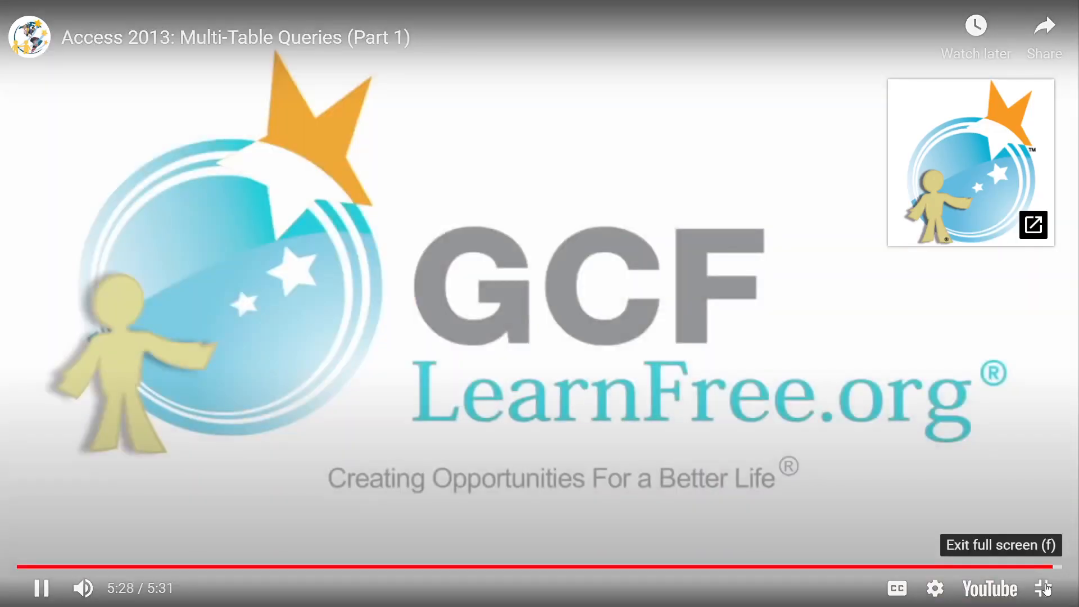
Step: Exit the full-screen tutorial video and switch back to Query2 in Access
click(1044, 589)
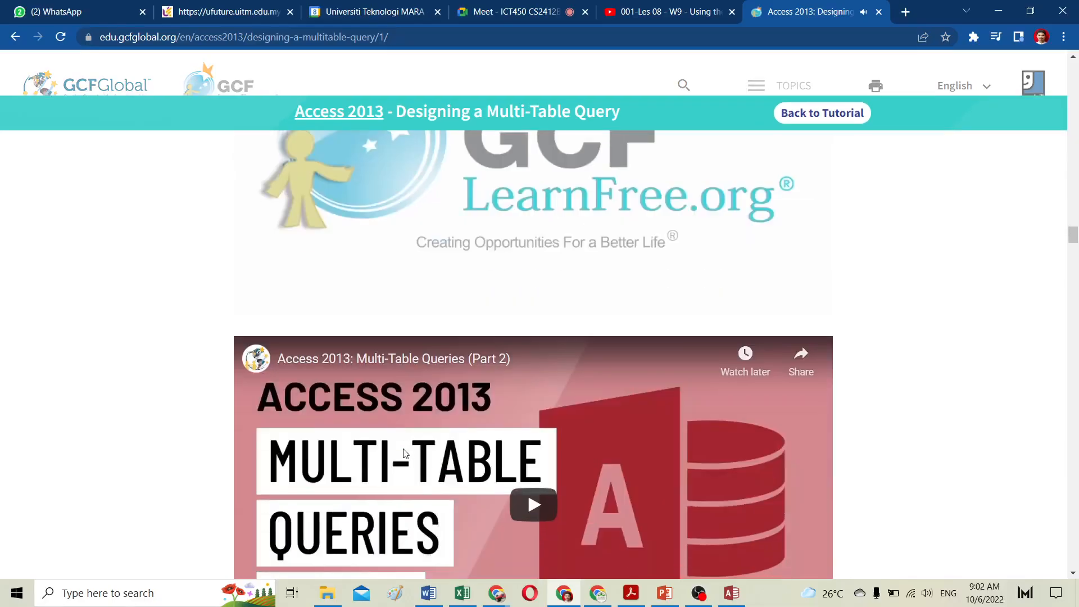
scroll(404, 453, down, 2)
scroll(517, 359, down, 1)
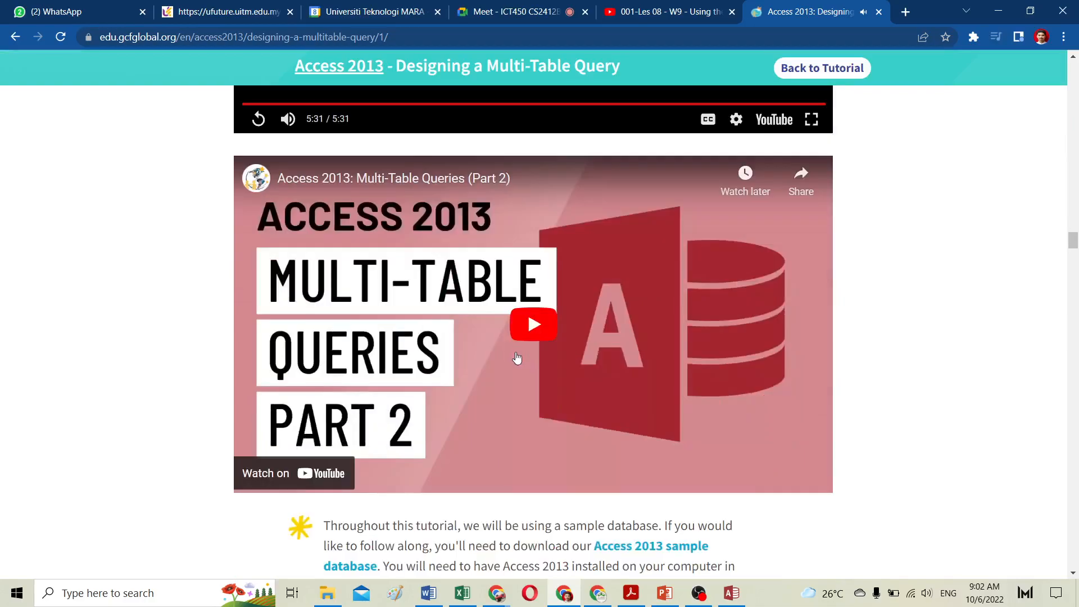
scroll(517, 359, up, 5)
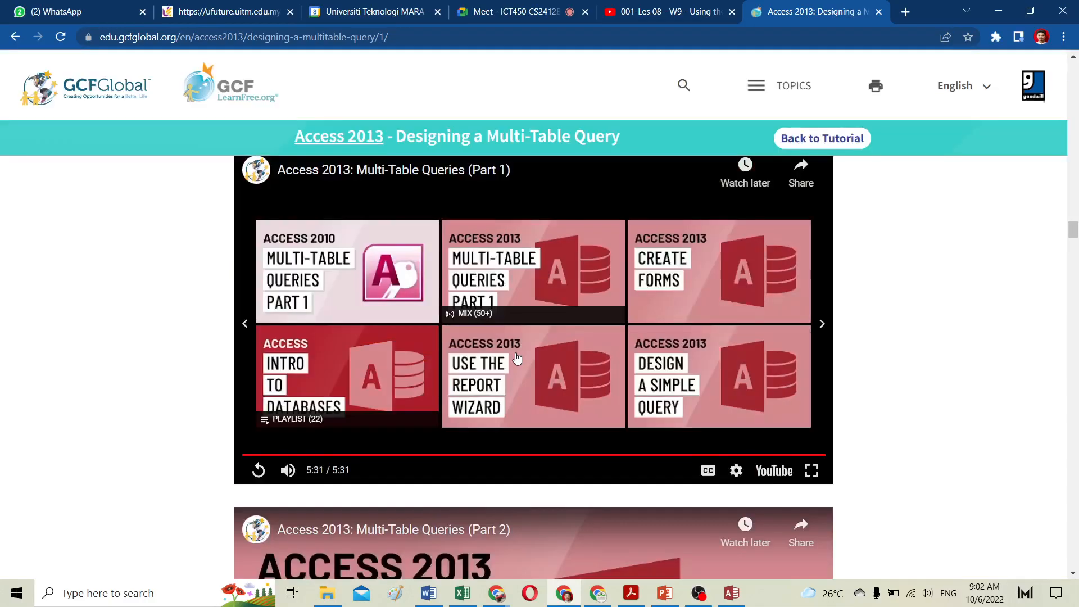
click(732, 593)
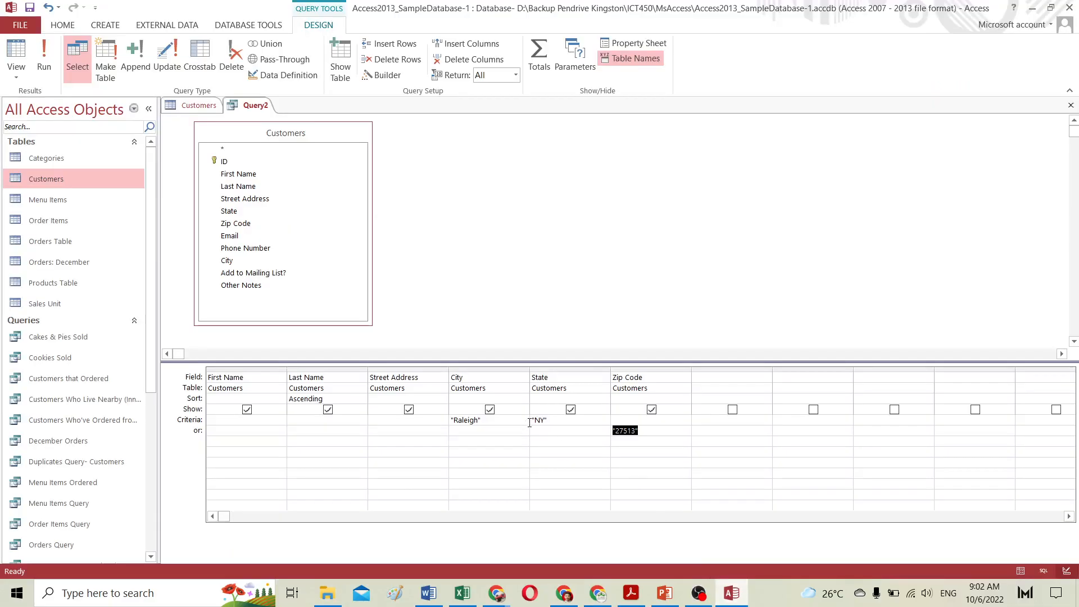
click(260, 108)
Step: Save the query under the name Nearby customers
click(30, 8)
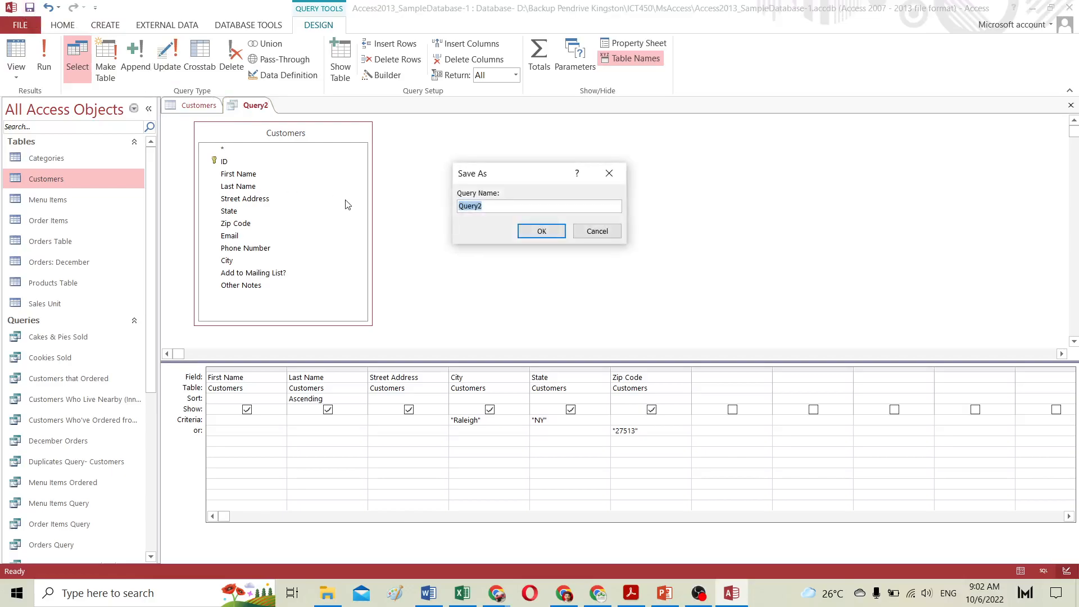
text(Nearby customers)
click(531, 230)
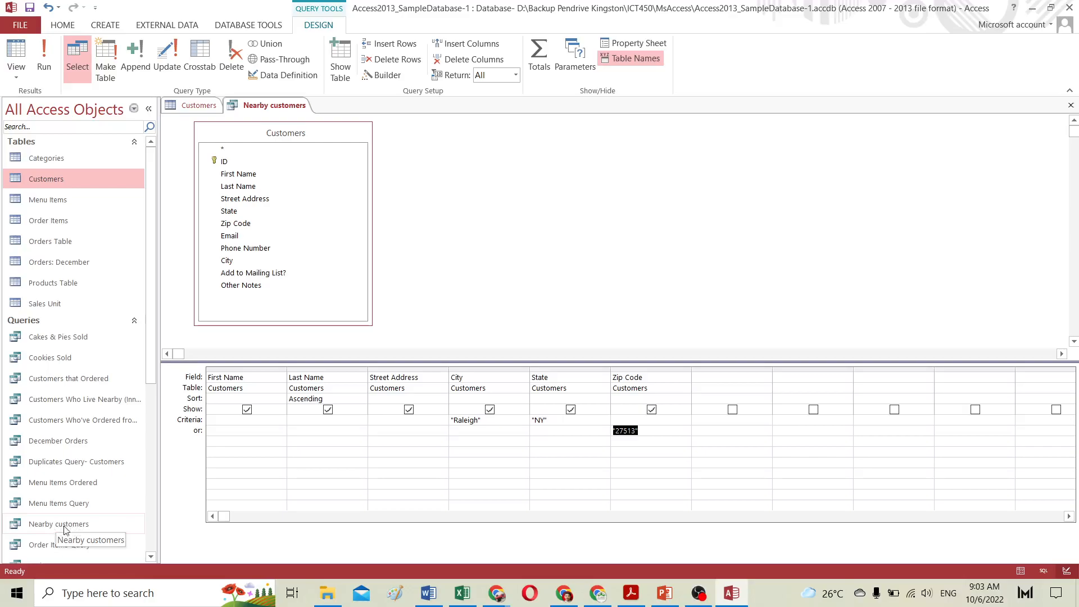
Step: Close the query tab and reopen Nearby customers from the navigation pane
right_click(294, 106)
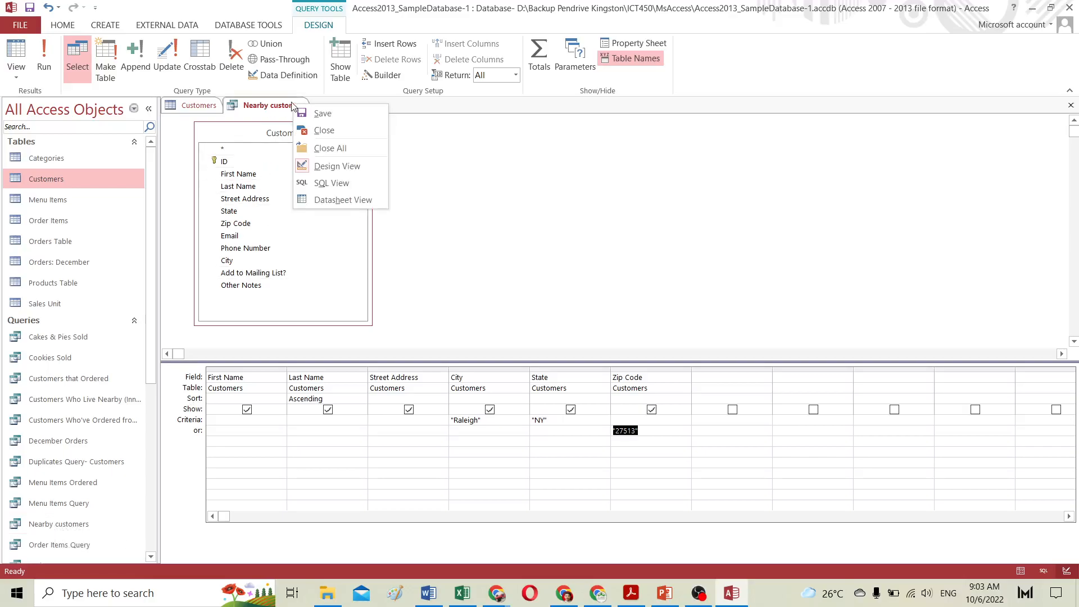
click(323, 130)
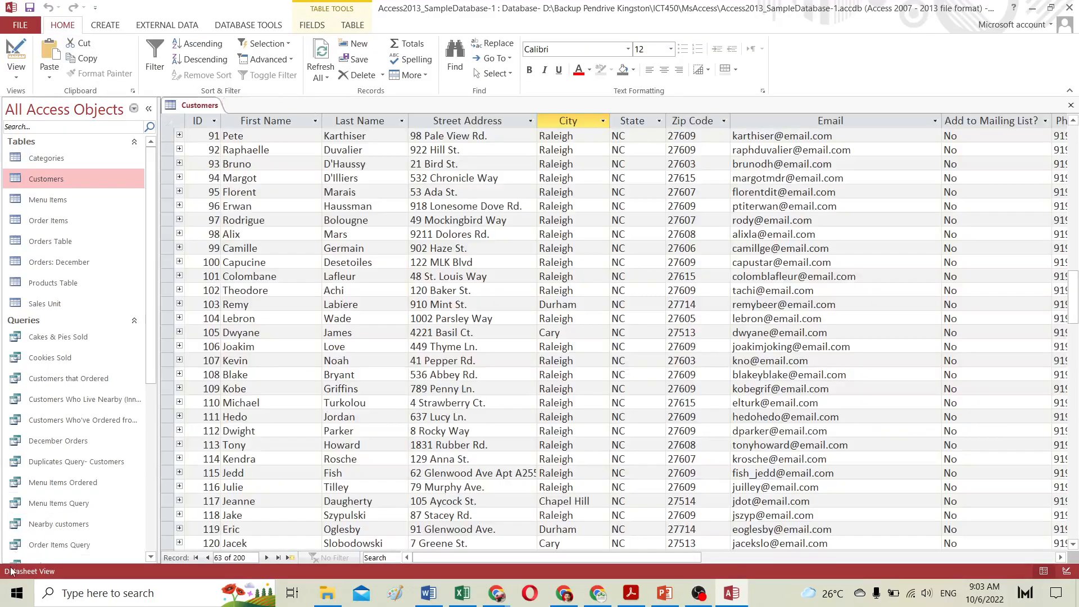
double_click(59, 526)
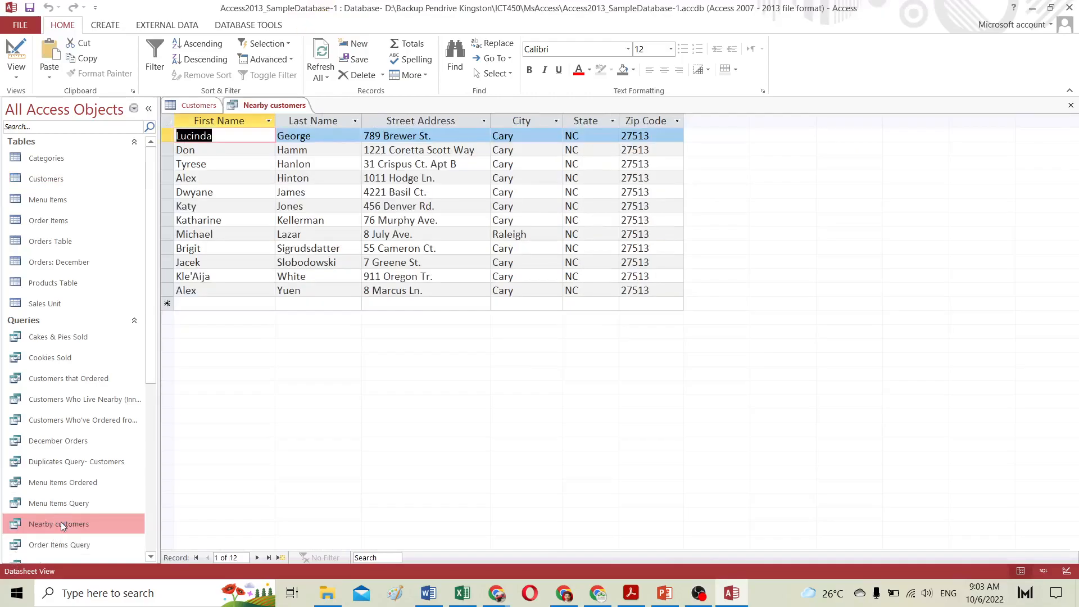
Step: Switch Nearby customers to Design view, then close its tab
click(16, 56)
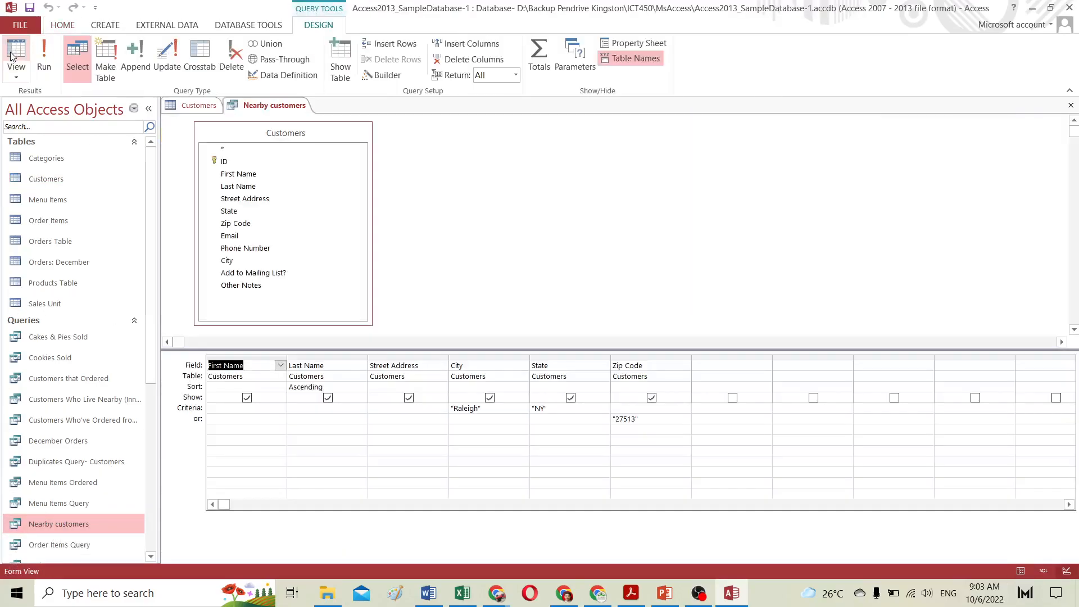
right_click(262, 108)
click(299, 137)
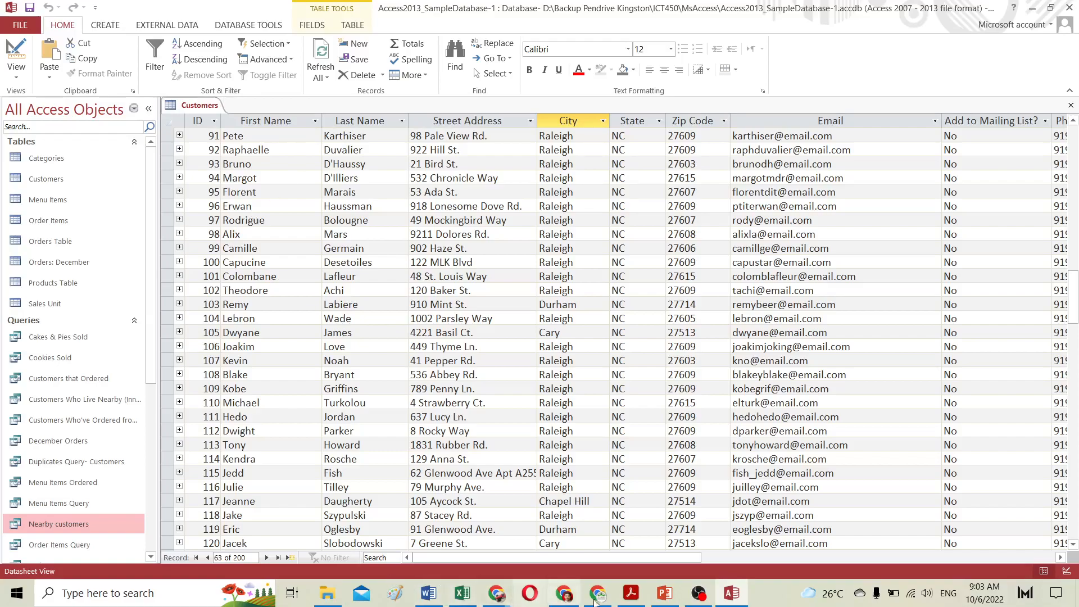
Step: Switch to the ICT450 SOW PDF and scroll through the lab schedule for the query labs
click(631, 593)
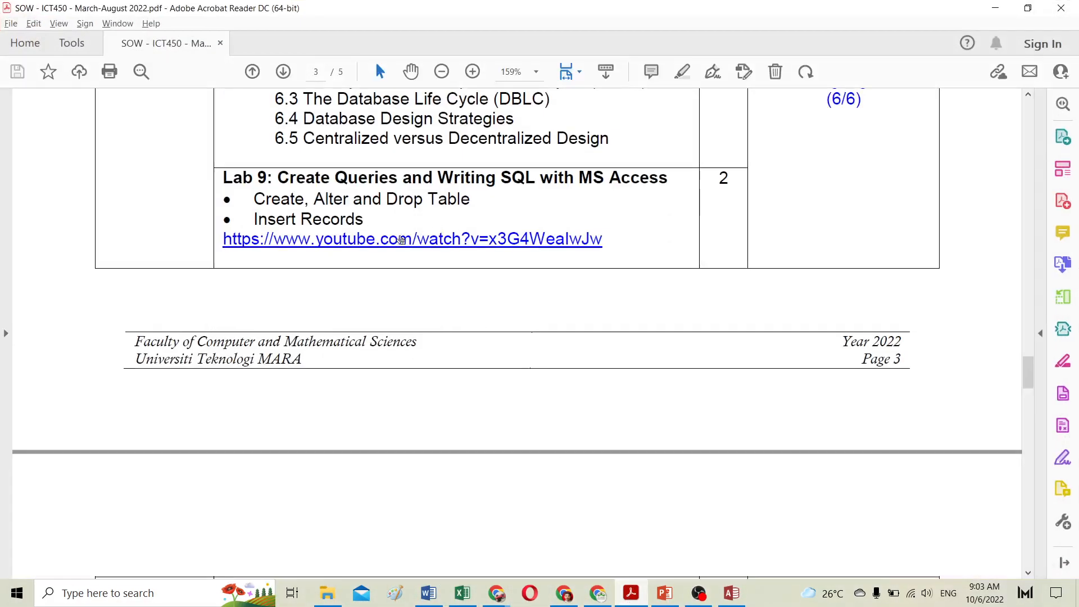
scroll(402, 241, up, 3)
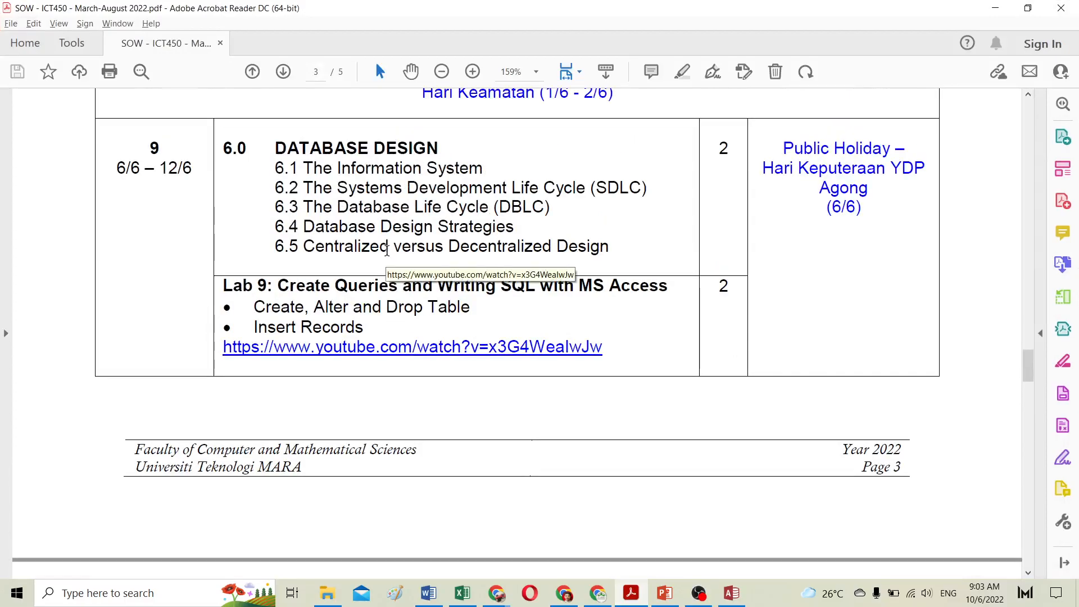
scroll(387, 249, down, 3)
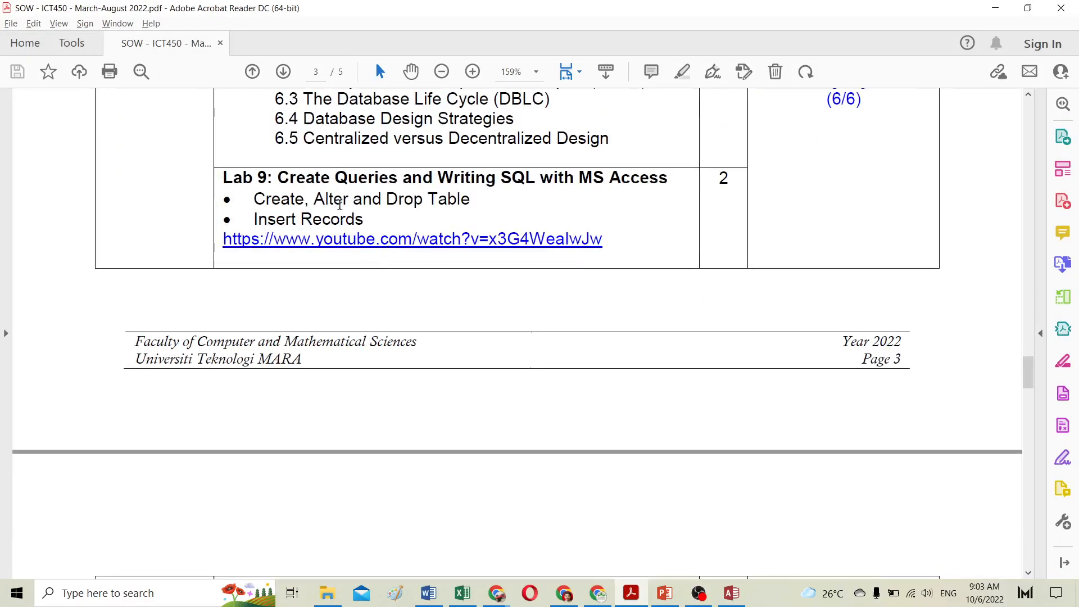
scroll(340, 206, down, 10)
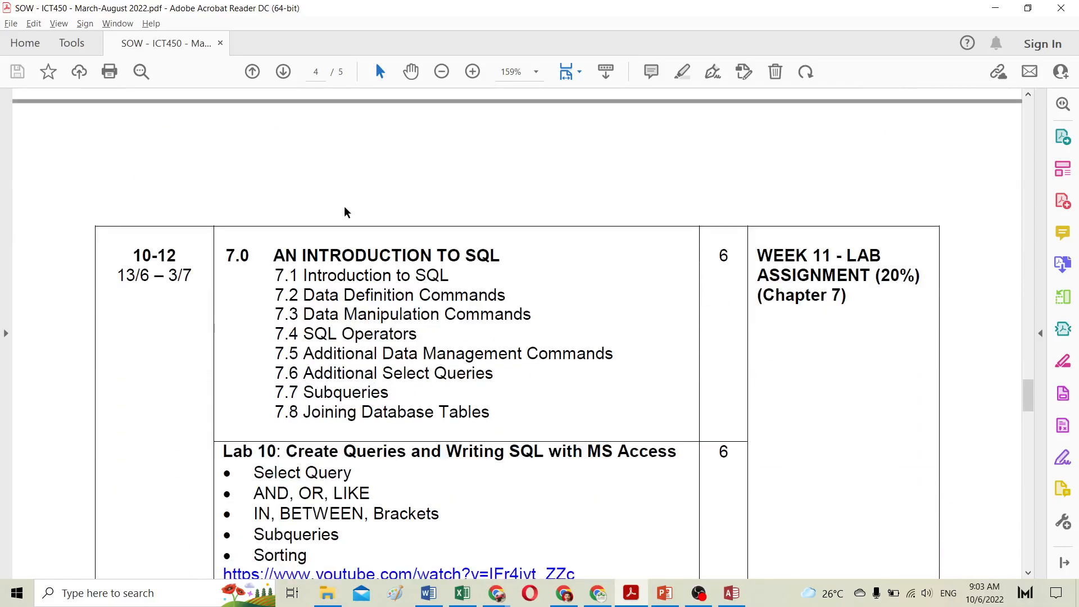
Step: Review the Lab 10 topic list on query operators in the SOW document
scroll(345, 212, down, 2)
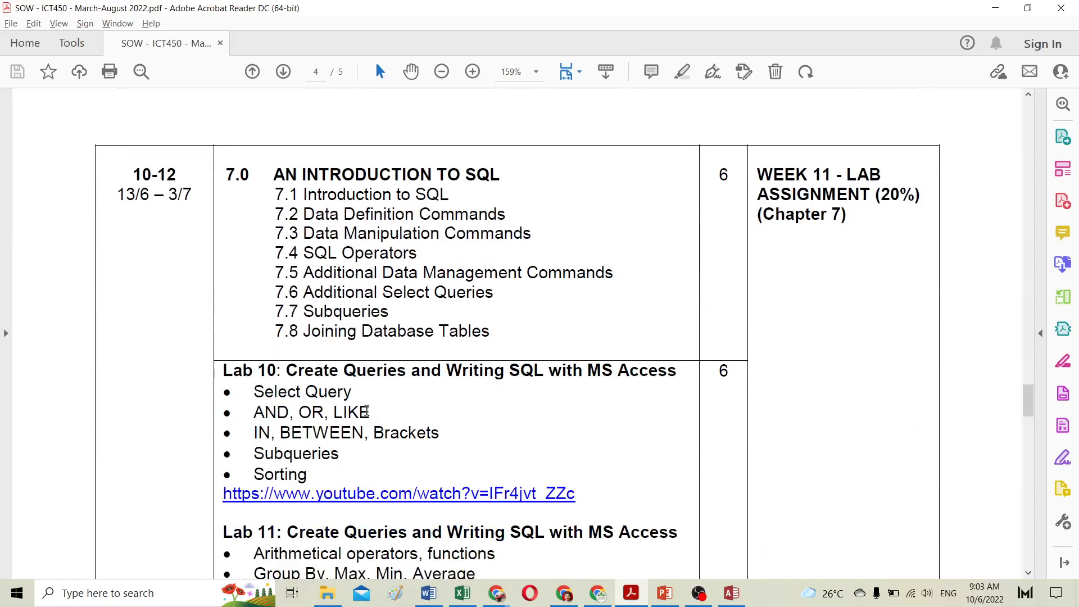
drag(366, 411, 257, 409)
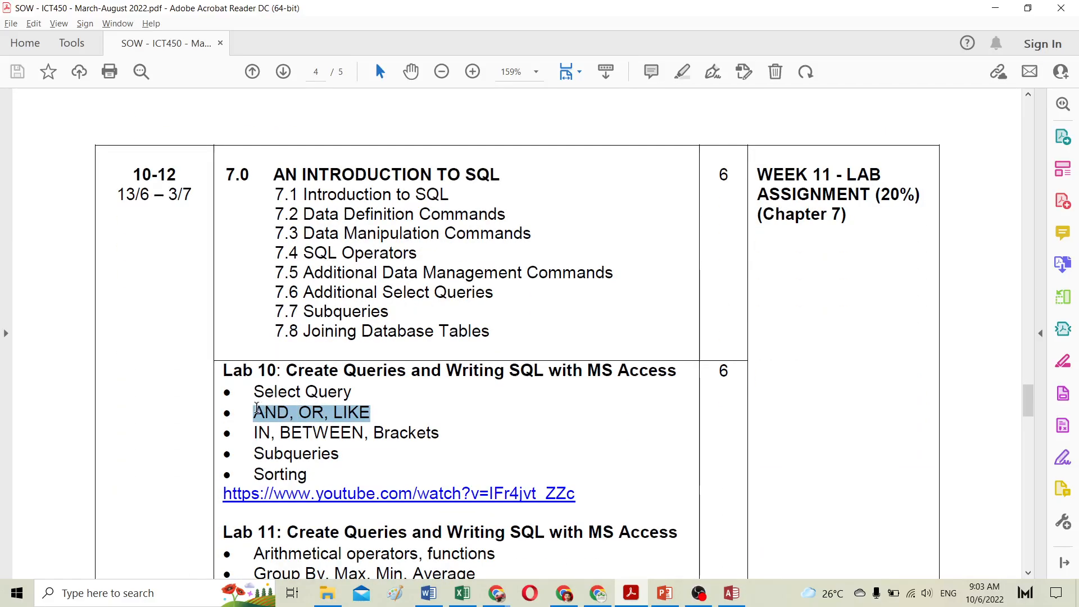
click(444, 422)
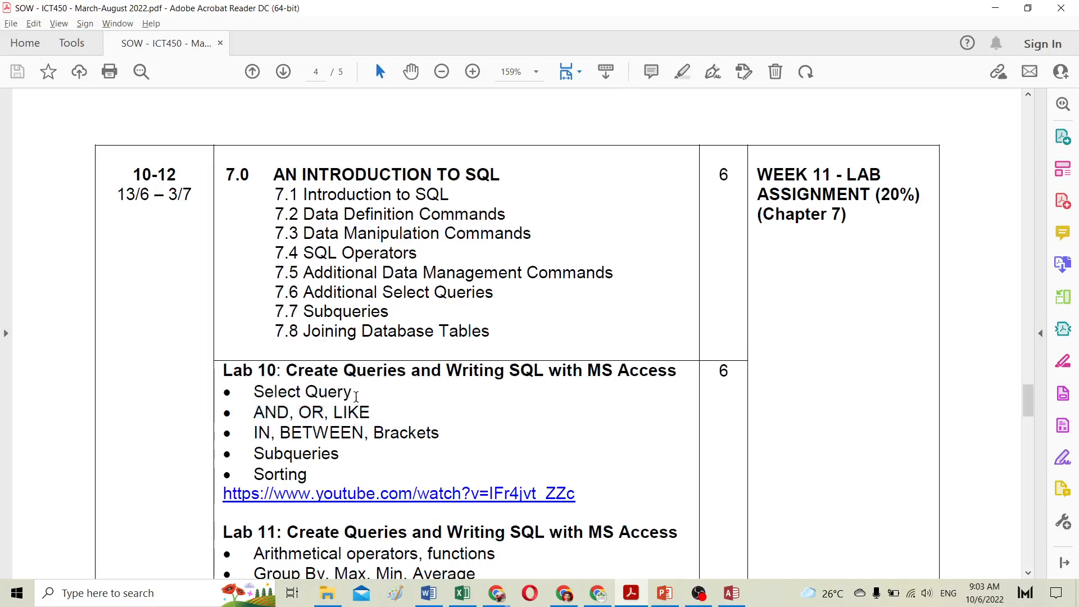
drag(356, 397, 377, 417)
click(277, 409)
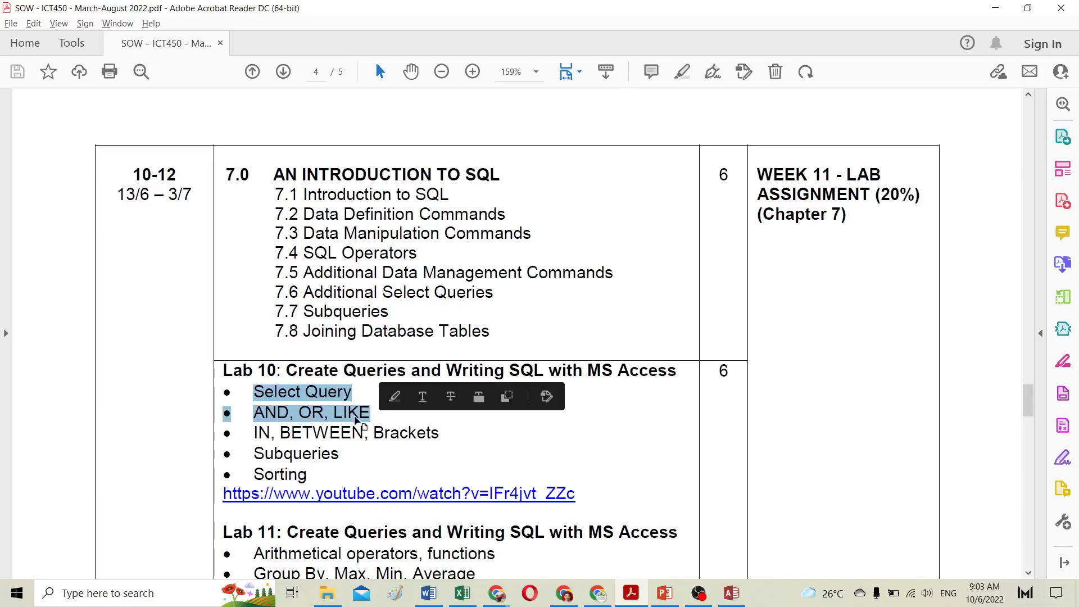
click(391, 433)
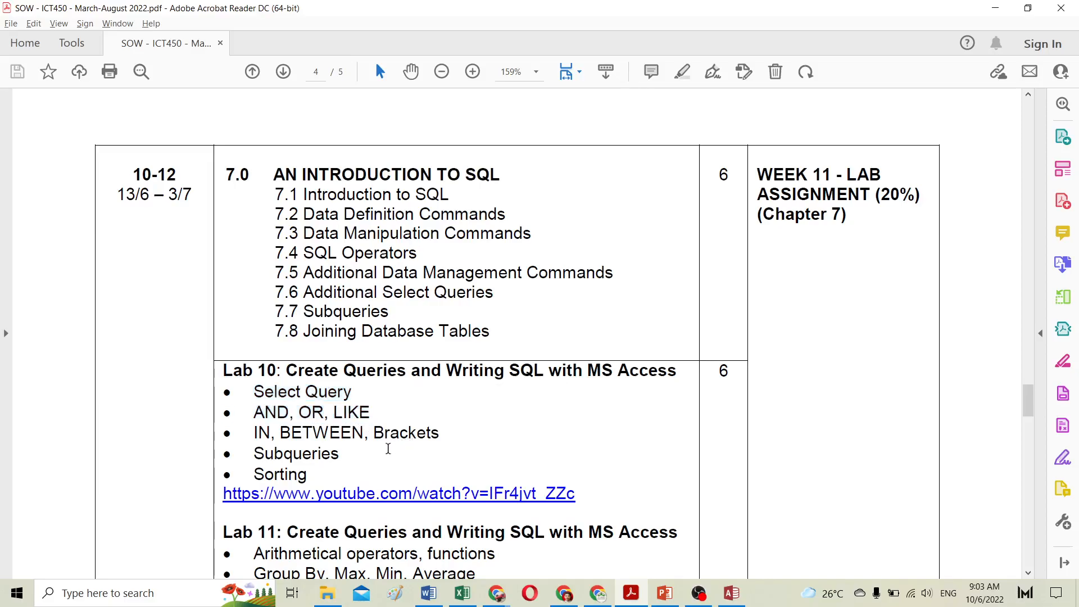
scroll(390, 433, up, 2)
Step: Return to Access and start a new query design with the Customers and Orders Table tables added
click(1051, 6)
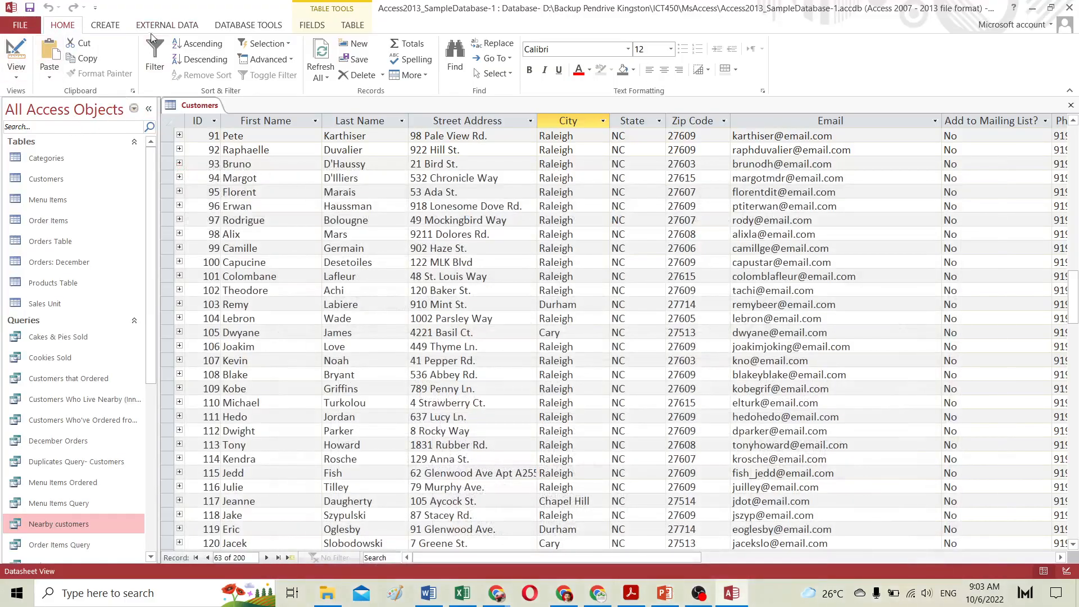
click(111, 28)
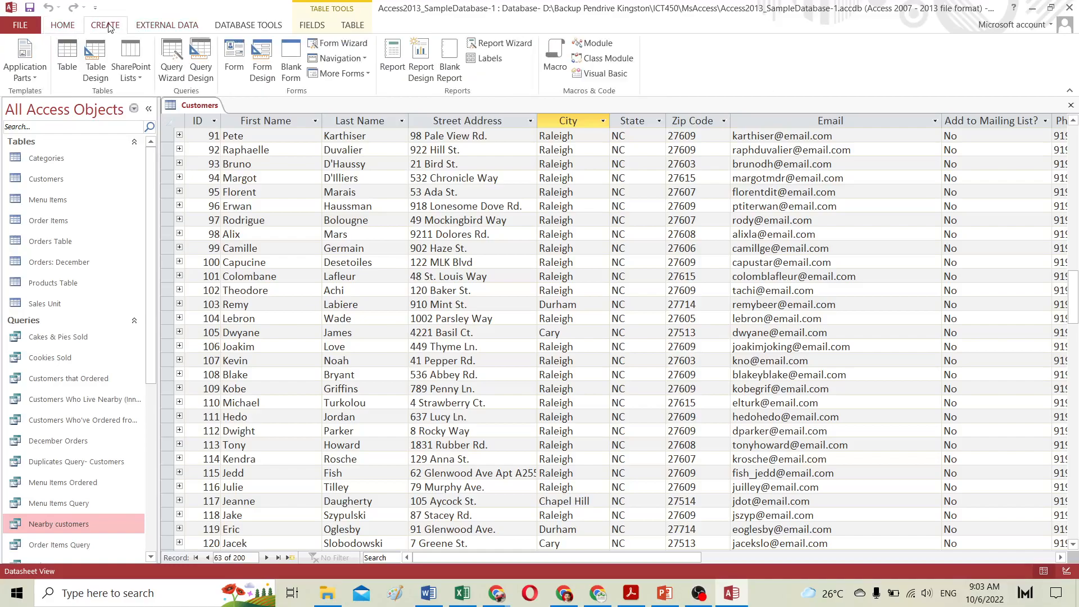
click(202, 56)
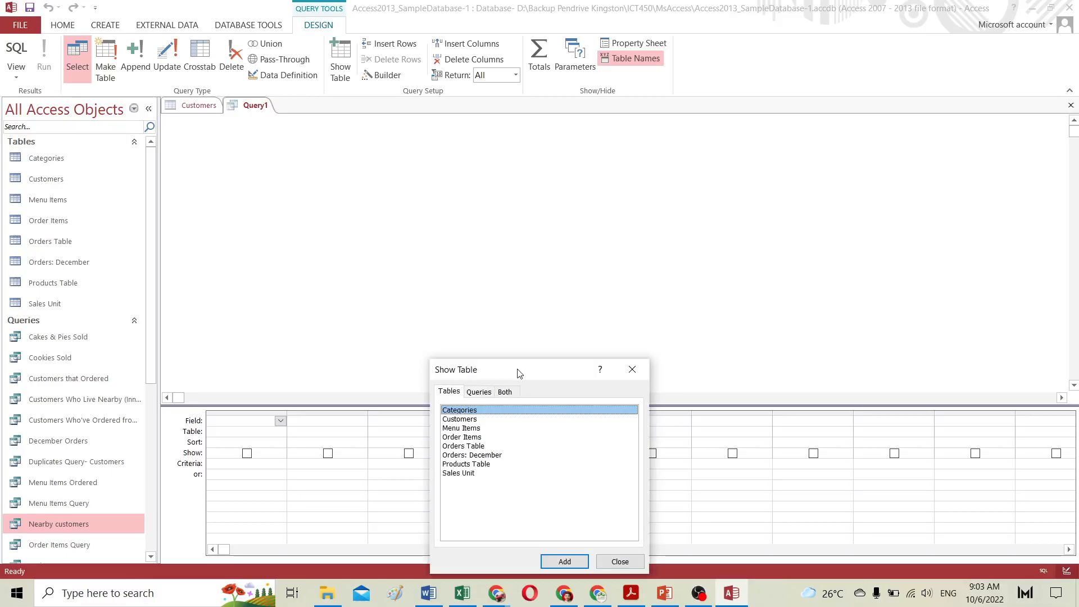
drag(518, 369, 536, 238)
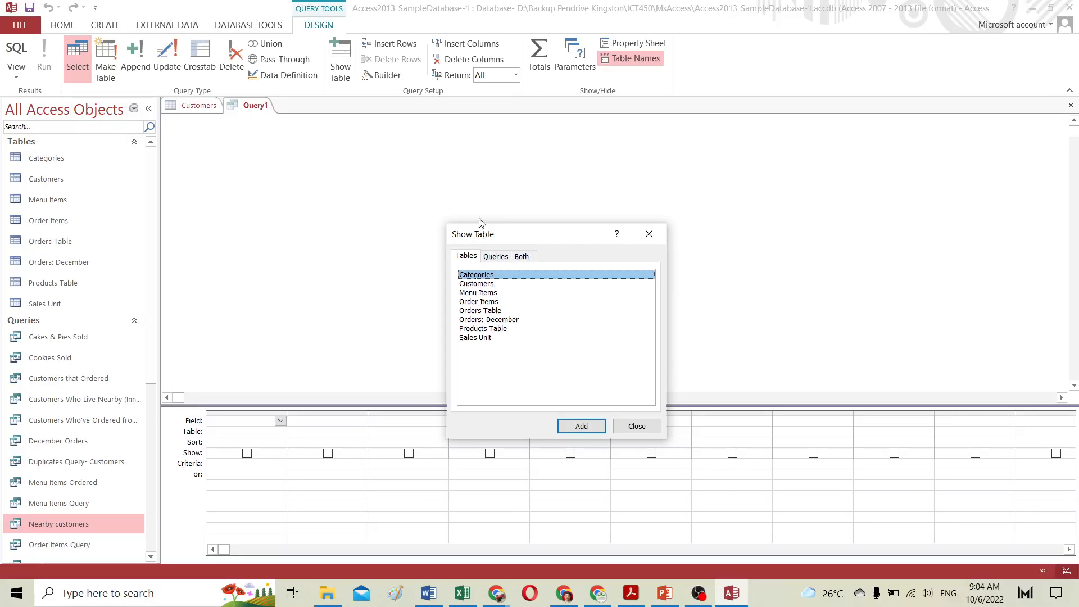
click(473, 285)
double_click(472, 285)
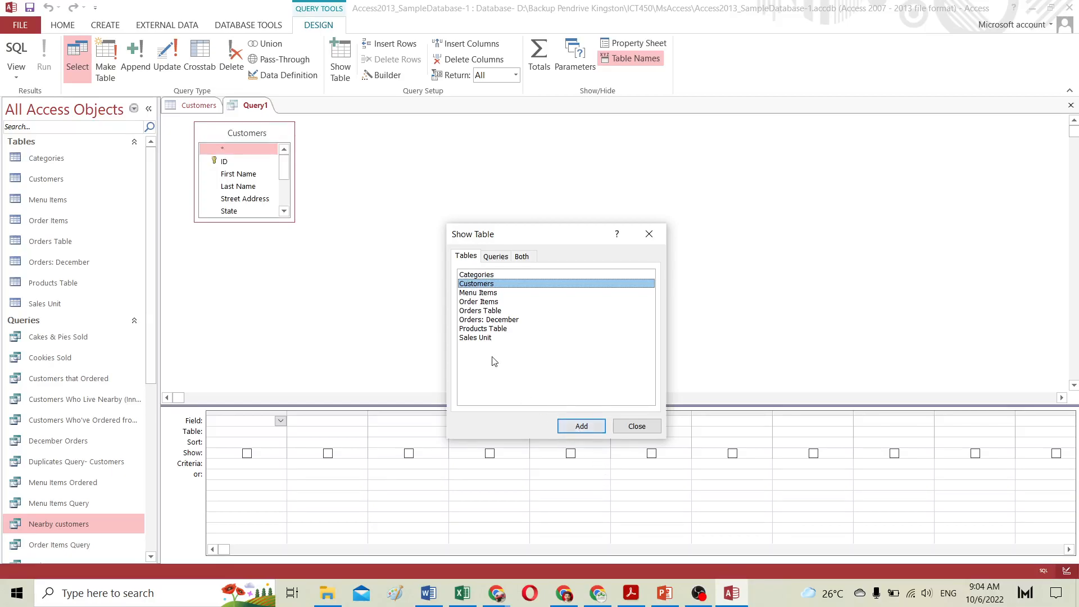
double_click(472, 312)
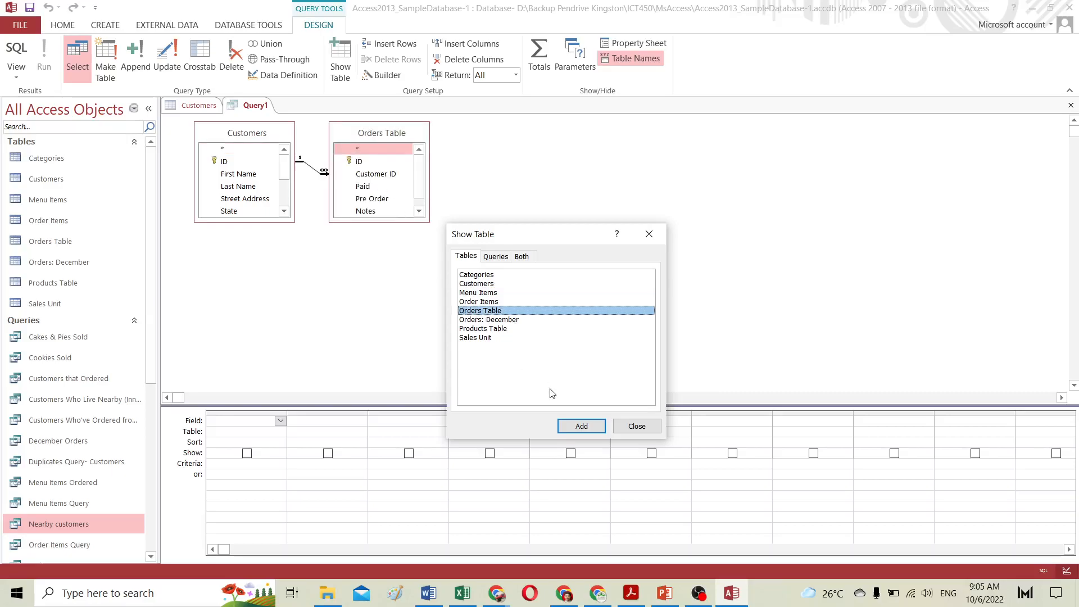
click(637, 428)
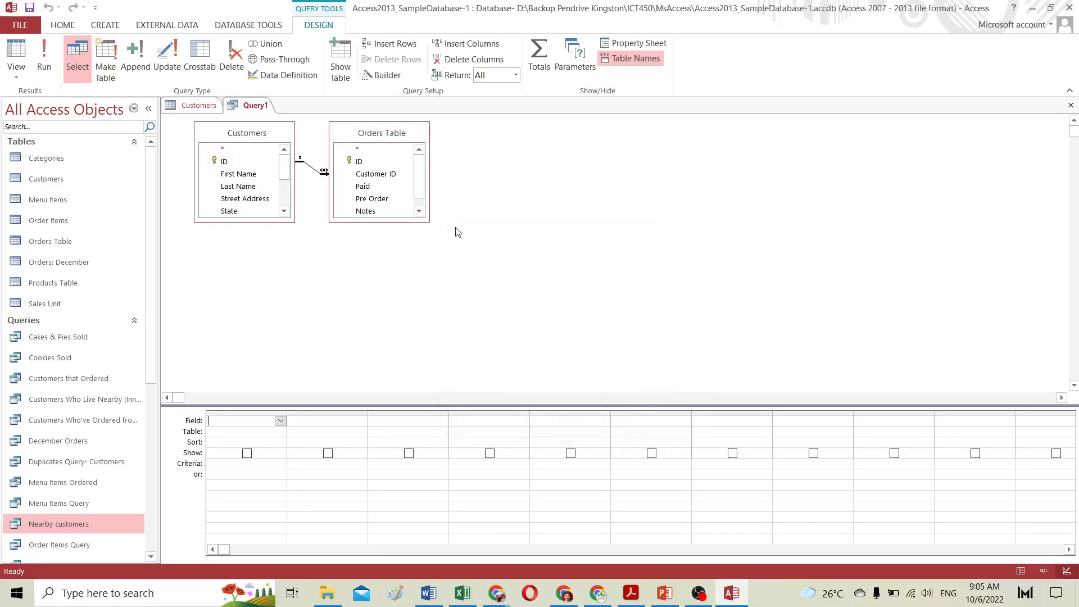
Step: Enlarge the Customers and Orders Table field lists and move Orders Table aside
drag(428, 218, 473, 259)
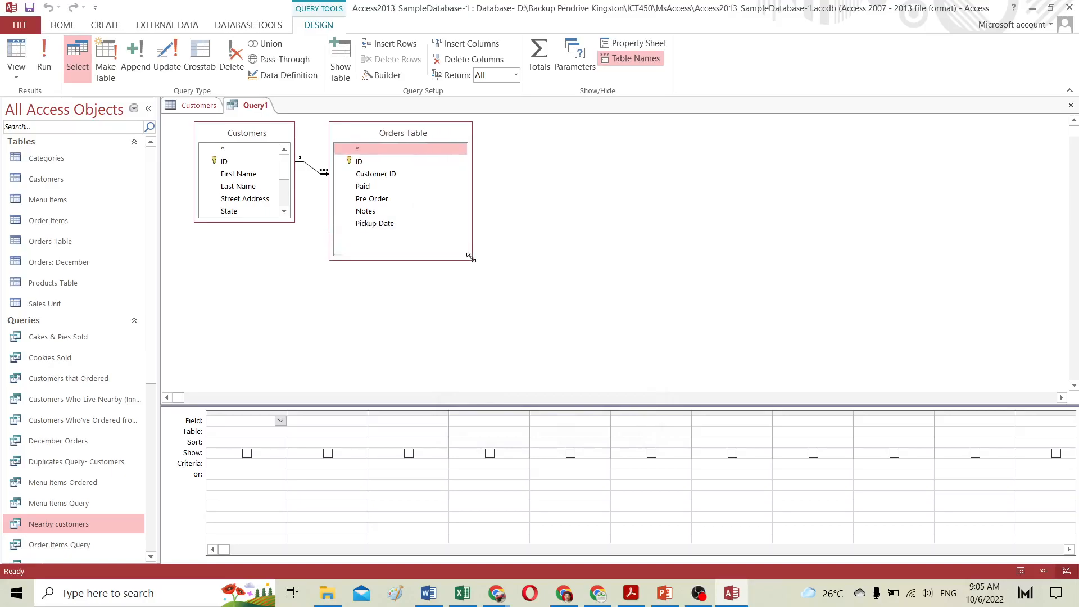
drag(292, 222, 317, 331)
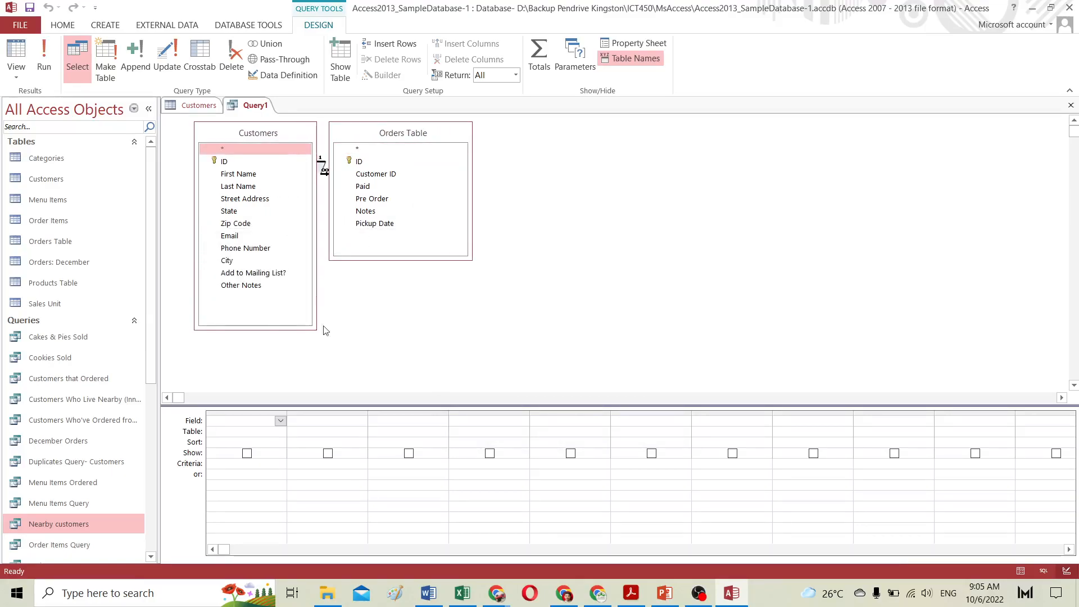
drag(393, 133, 453, 148)
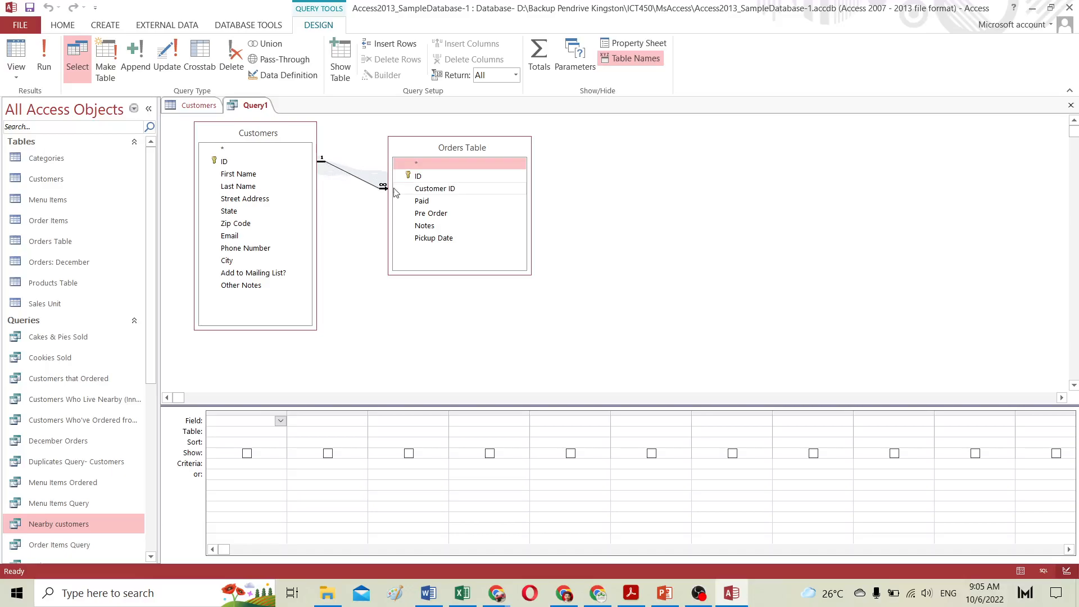
click(353, 176)
right_click(354, 180)
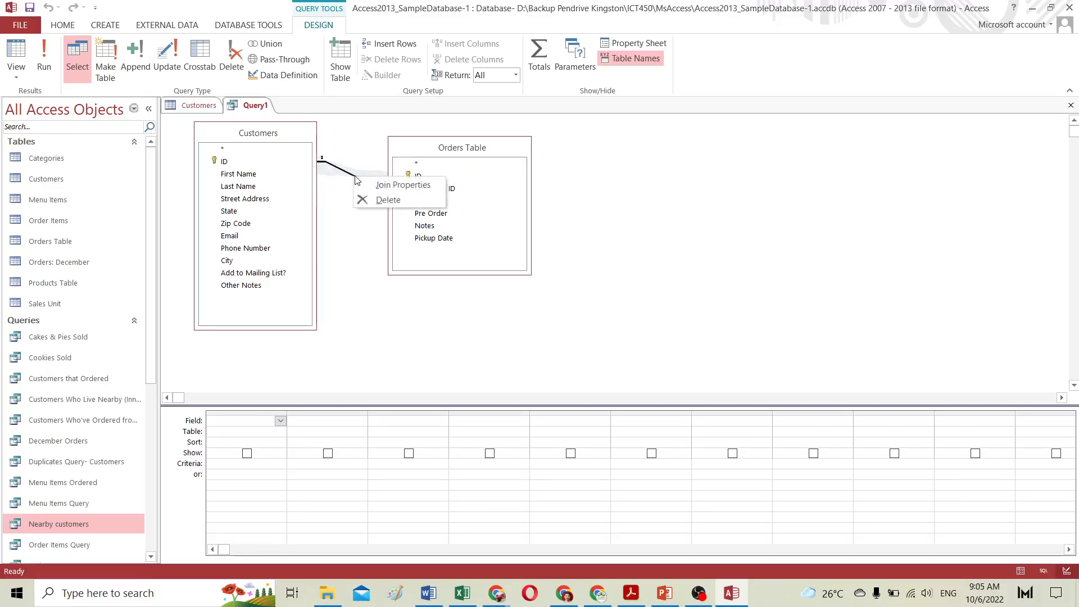
click(385, 186)
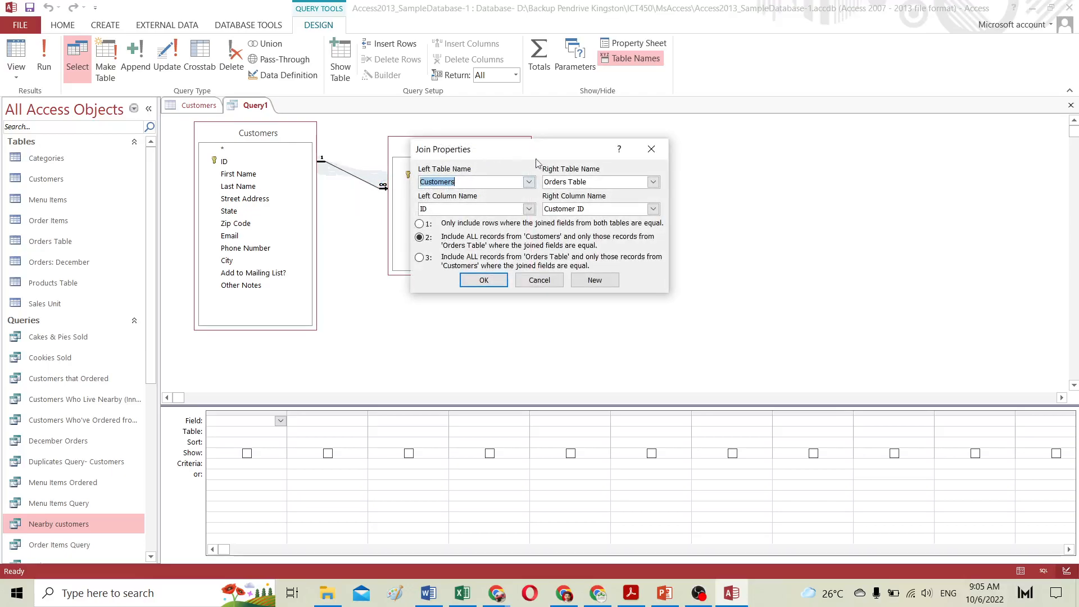
click(540, 280)
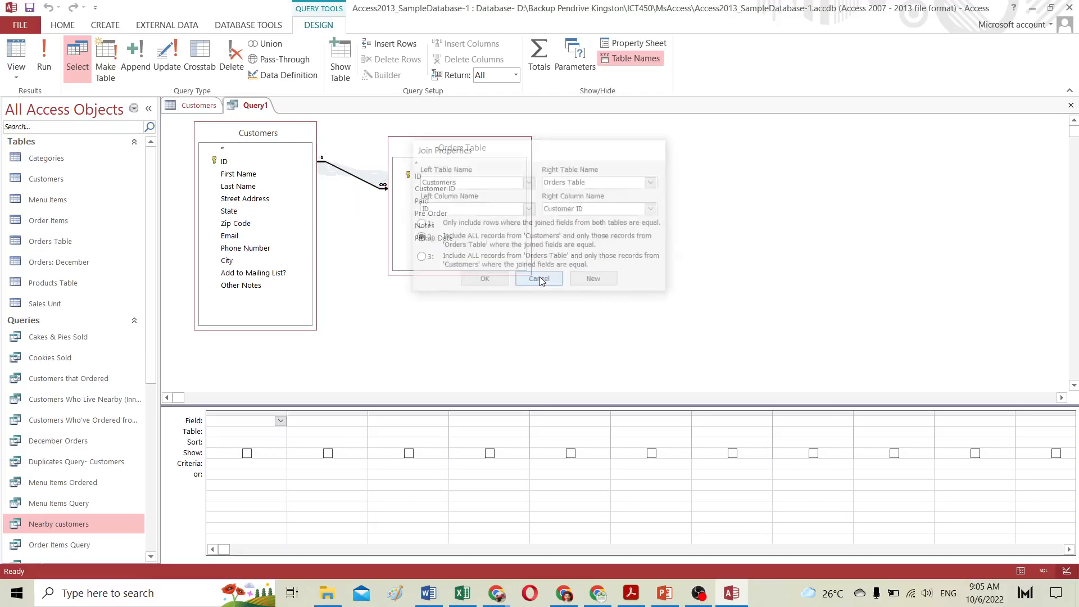
Step: Change the join to include all records from Orders Table and only matching records from Customers
right_click(355, 180)
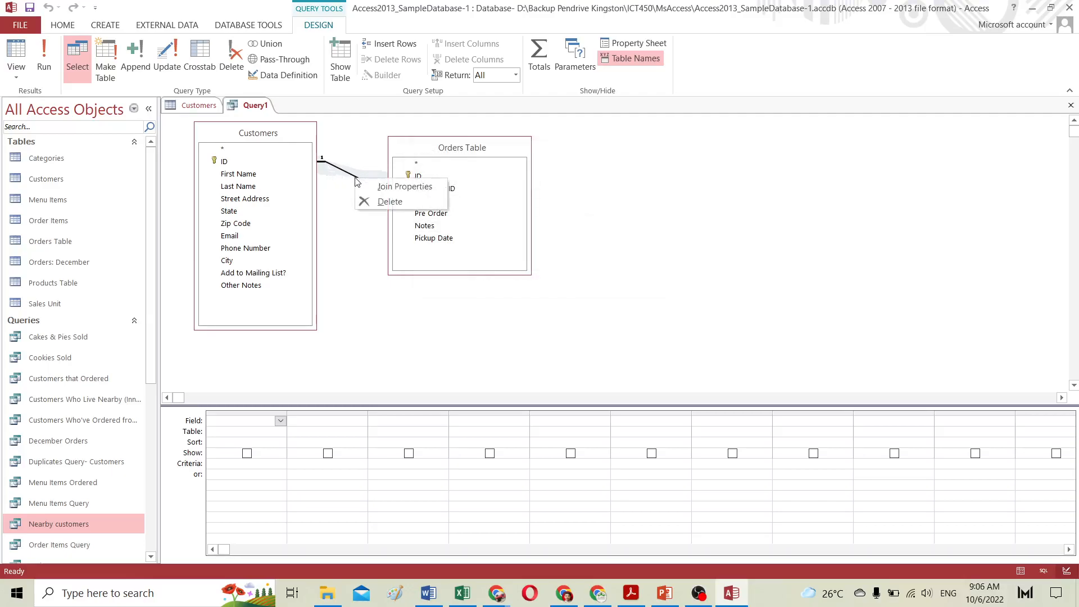
click(394, 187)
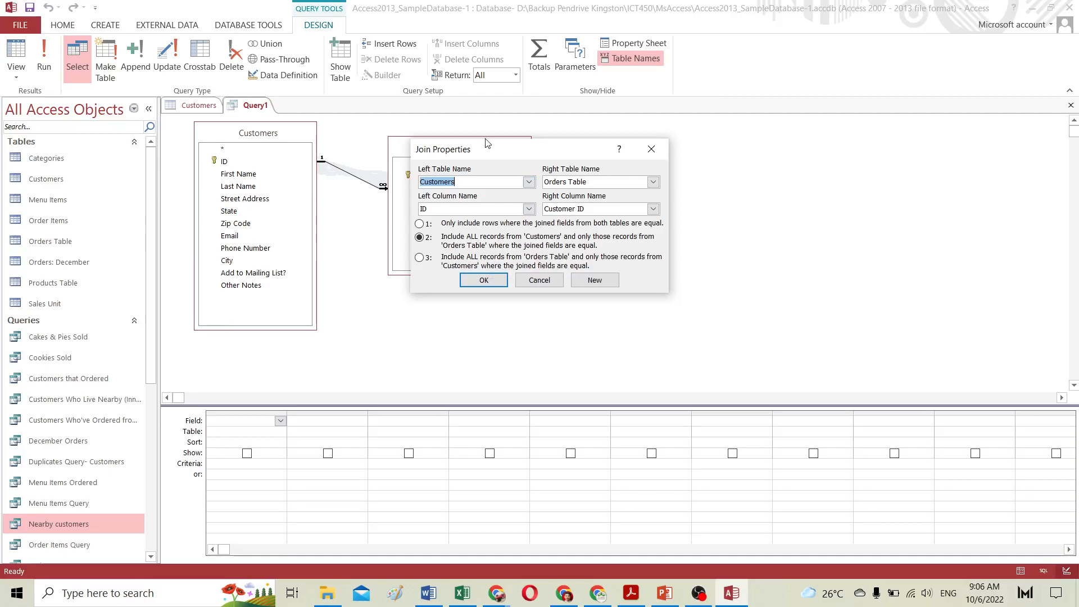
drag(479, 154, 641, 163)
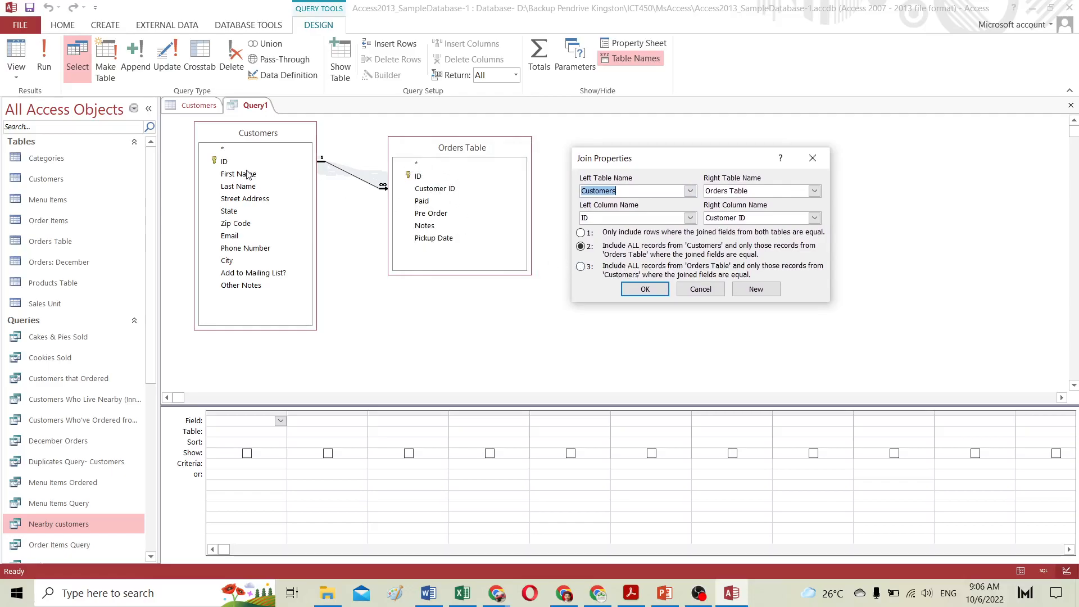
click(580, 267)
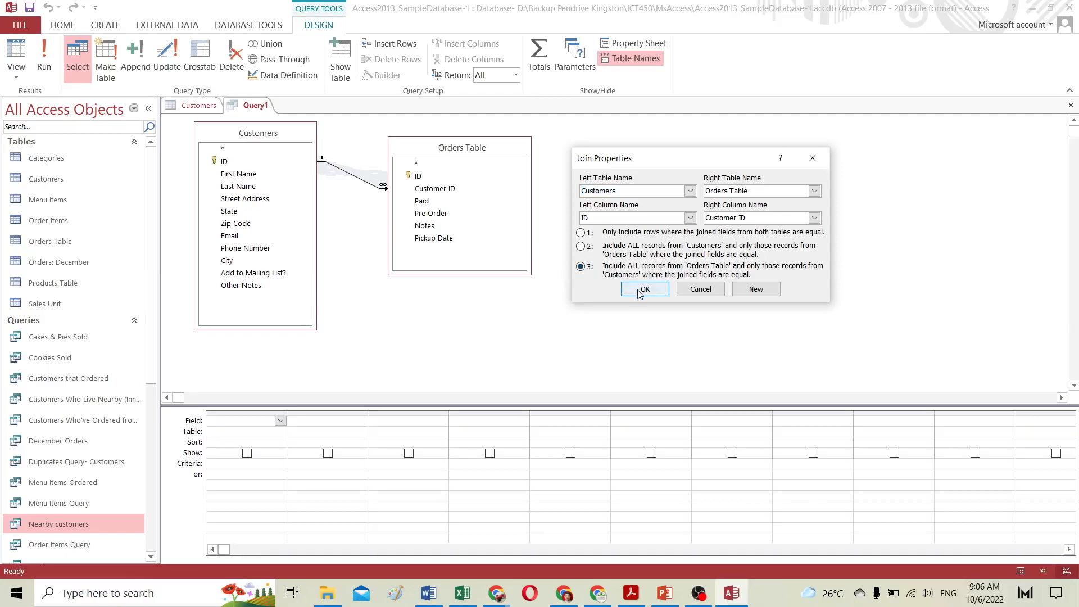
click(643, 289)
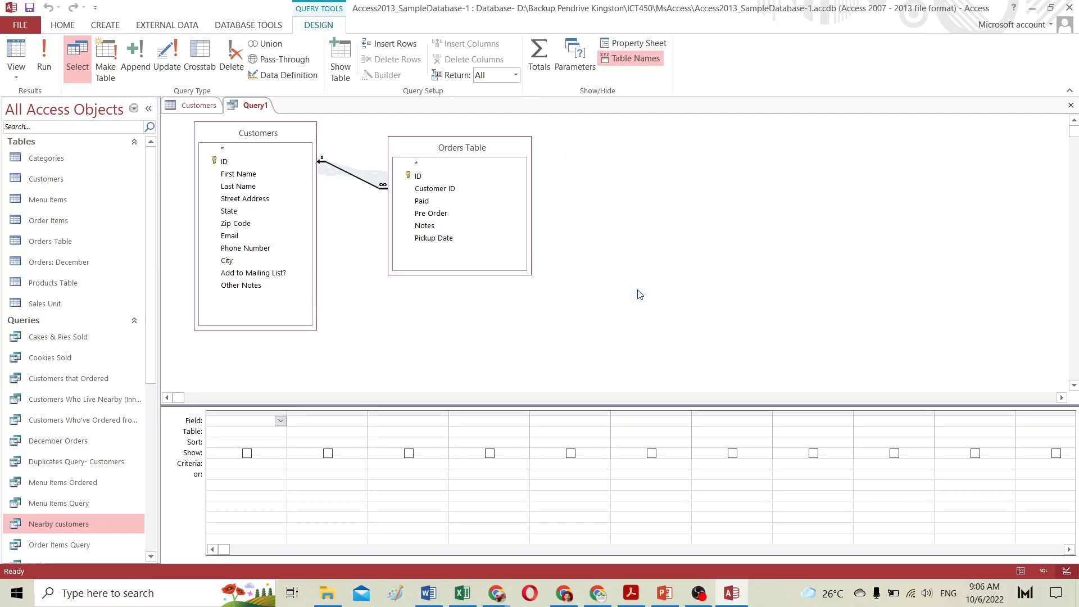
Step: Add First Name, Last Name, Street Address, City, State, Zip Code, Phone Number, and the Orders Table ID to the grid
double_click(241, 174)
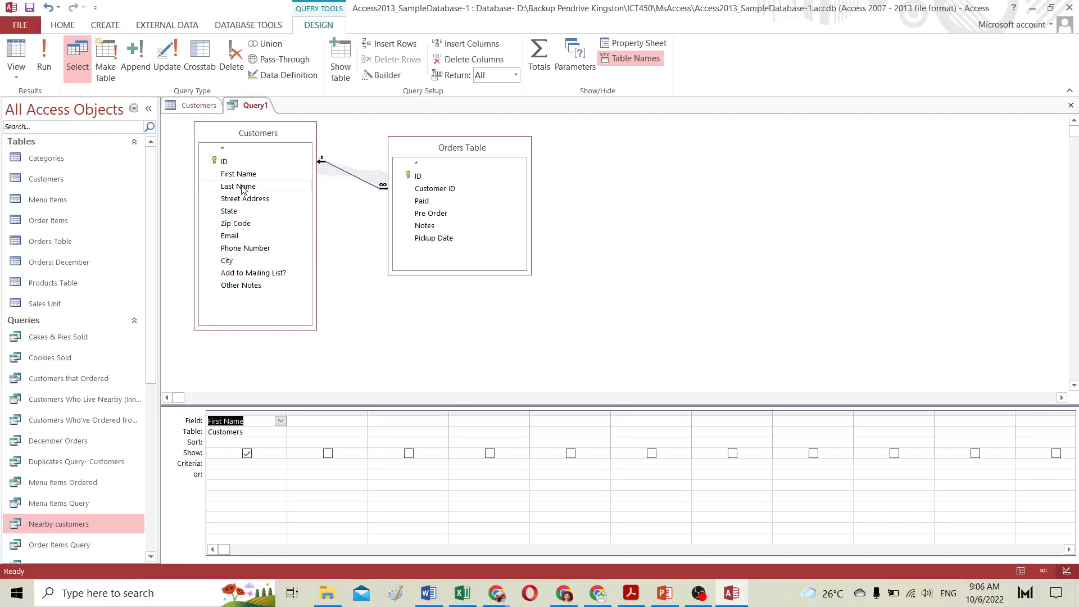
double_click(242, 187)
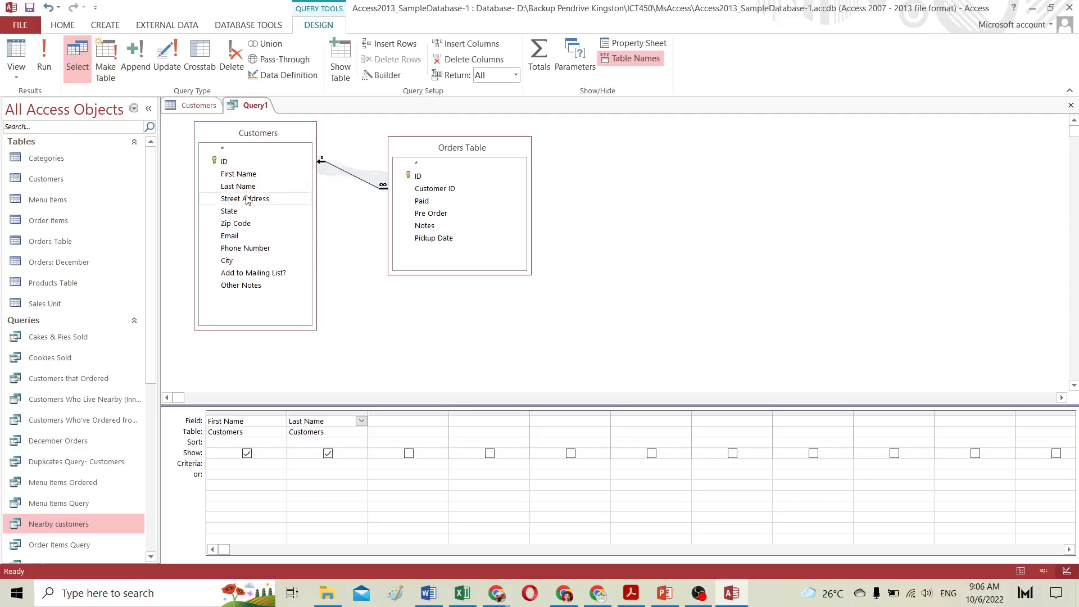
double_click(246, 199)
double_click(231, 261)
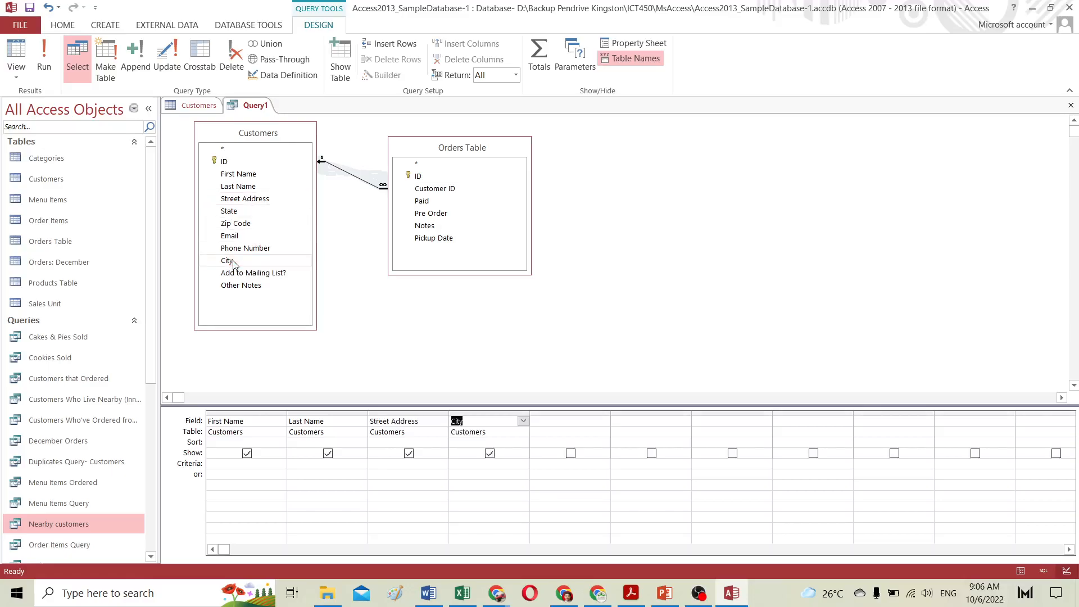
double_click(233, 212)
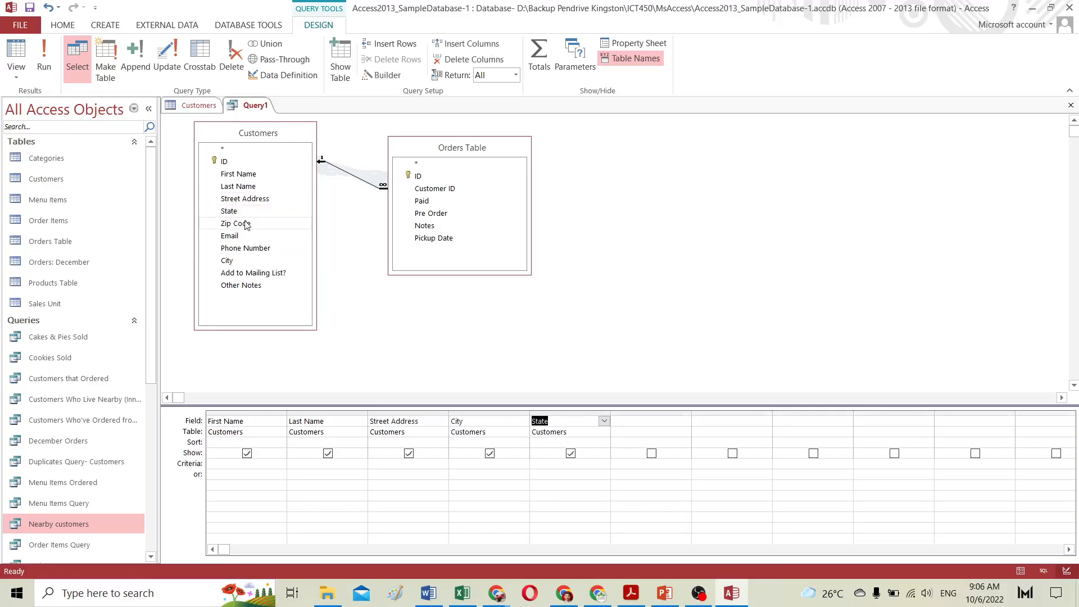
double_click(236, 224)
double_click(255, 249)
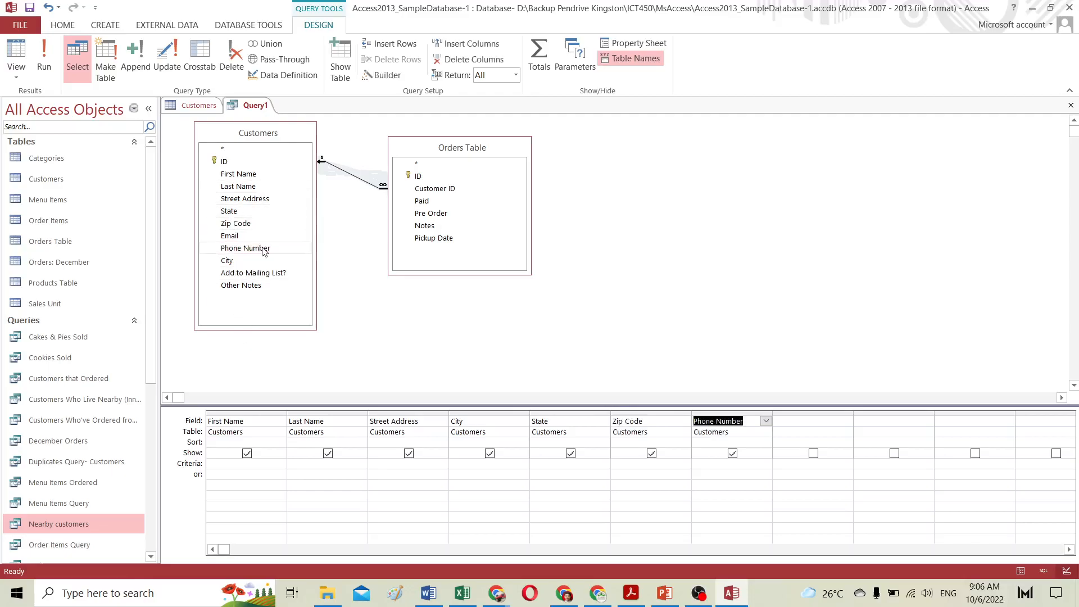
double_click(437, 178)
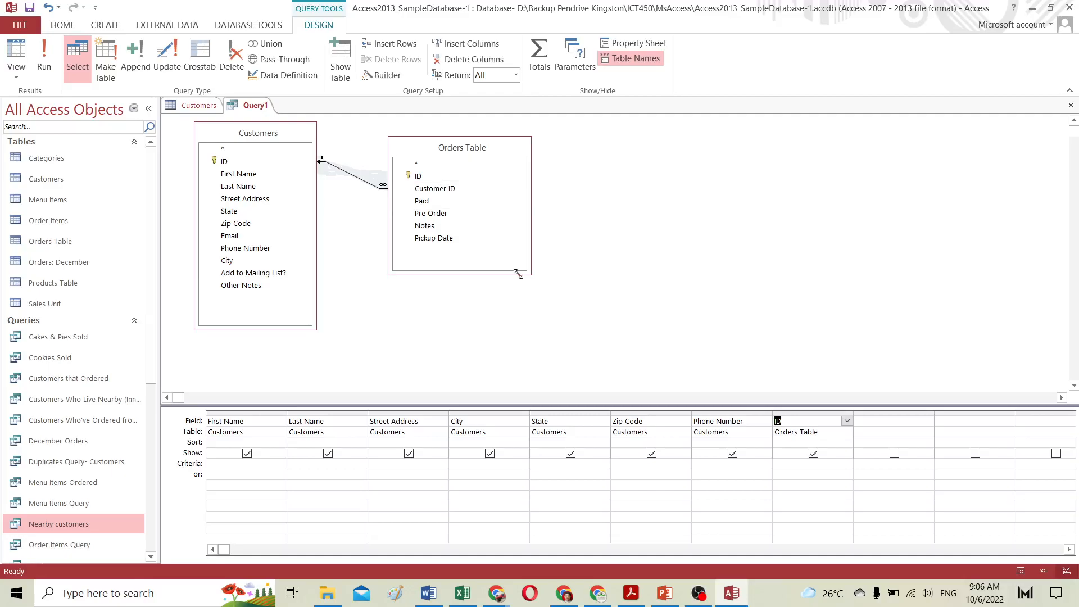
double_click(210, 433)
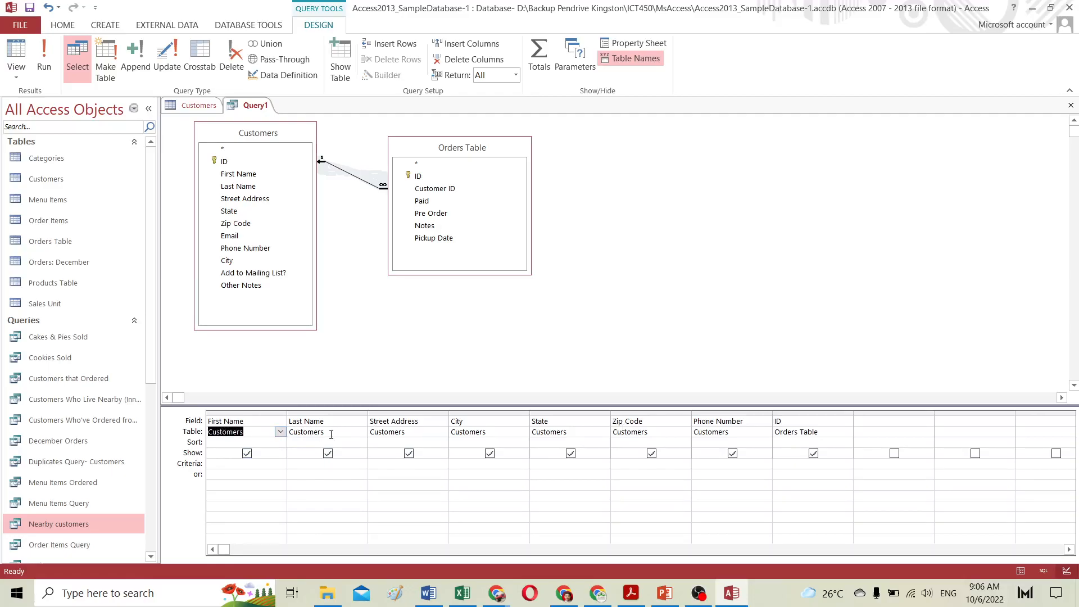
drag(331, 435, 302, 432)
drag(829, 433, 772, 433)
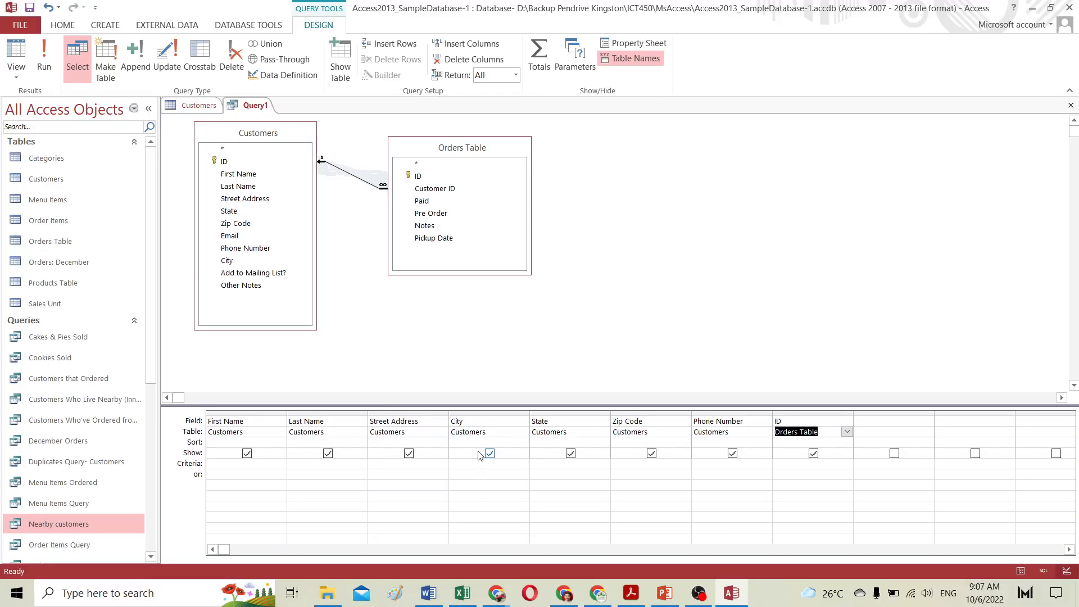
Step: Set the City criteria to Not In ("Raleigh") to exclude Raleigh customers
click(473, 465)
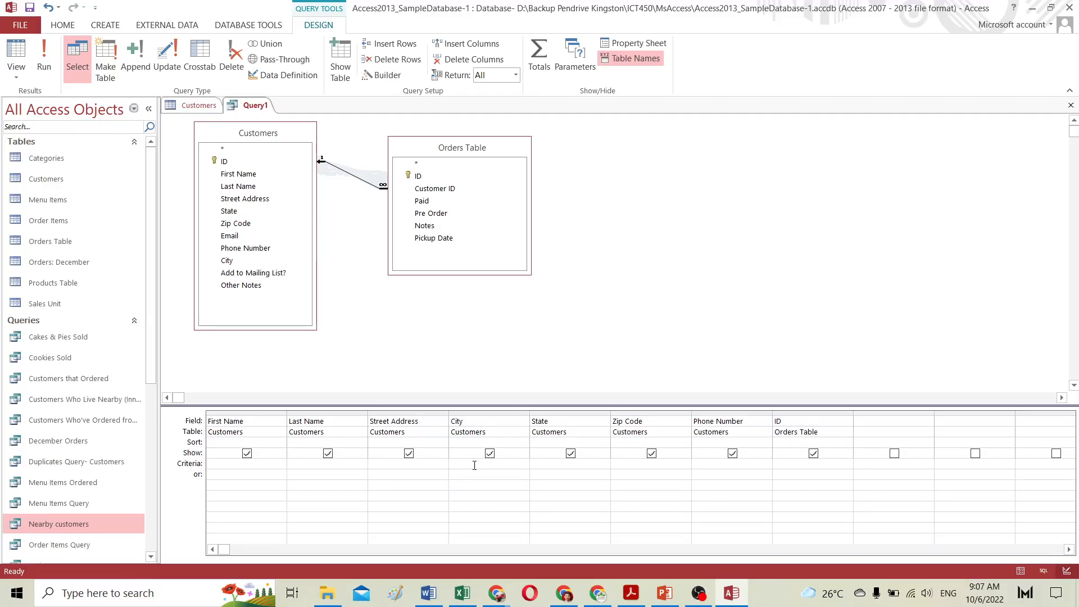
text(Not in)
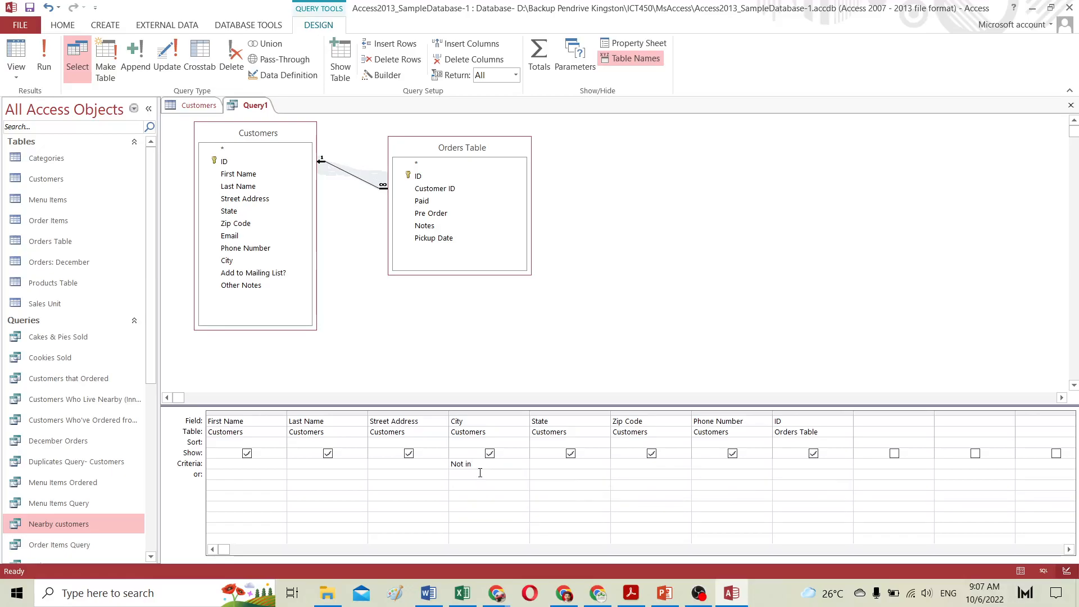
text(("Raleigh)
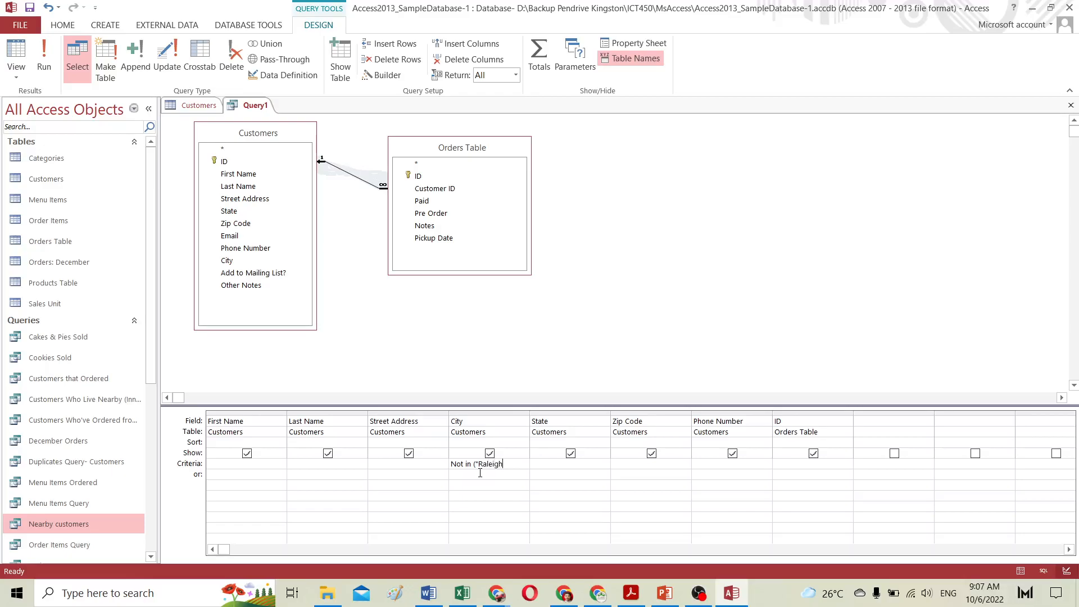
text(")
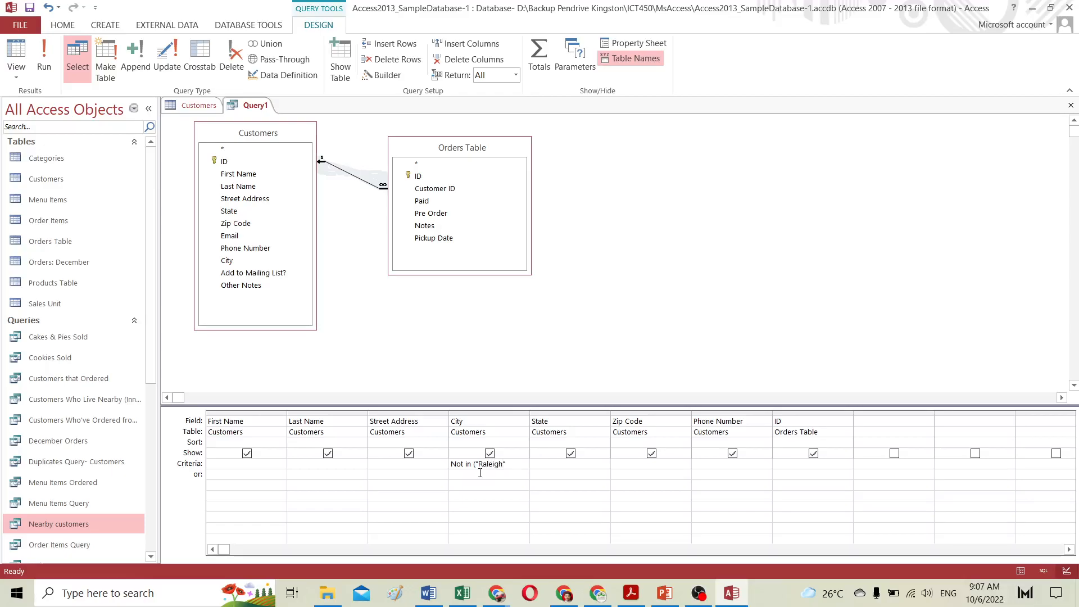
text())
Step: Enter the Phone Number criteria LIKE ("919") to restrict results by area code
click(702, 463)
text(Li)
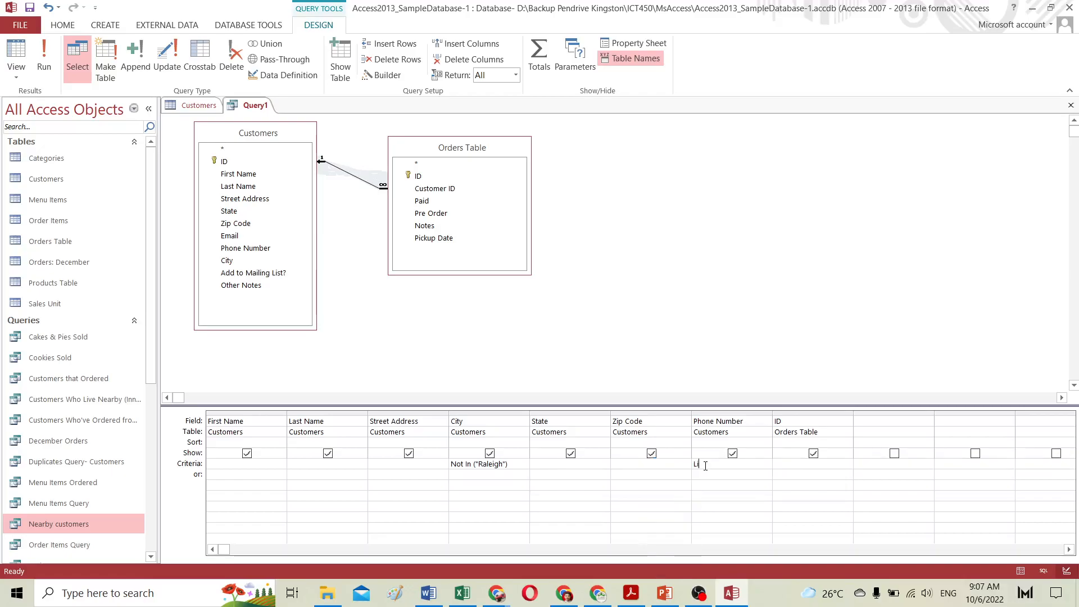
text(IKE)
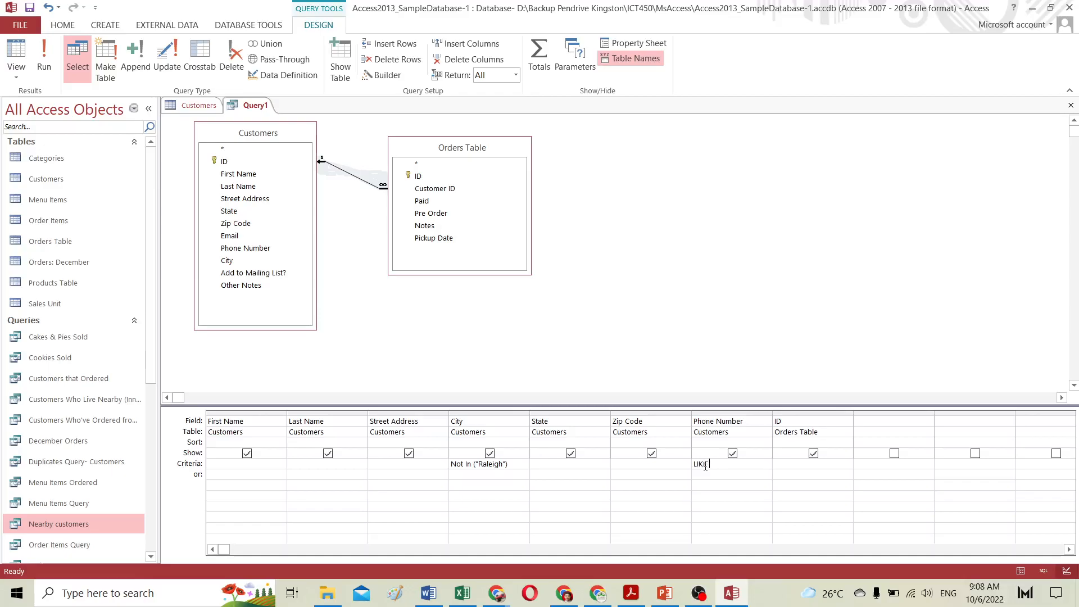
text( ("919)
text(")
Step: Run the query to view its results in Datasheet view
click(21, 27)
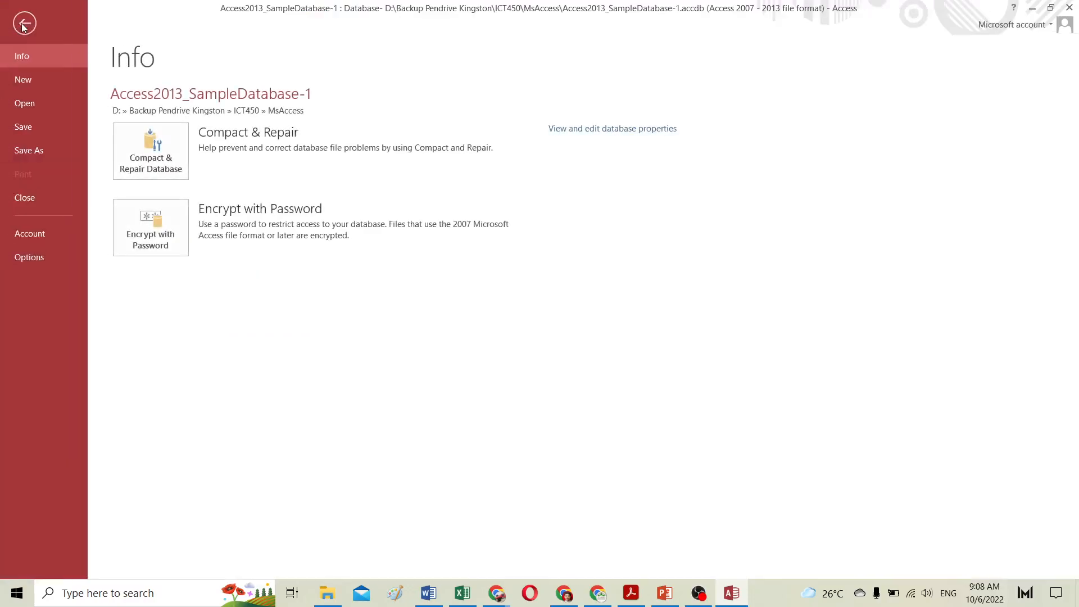
click(22, 24)
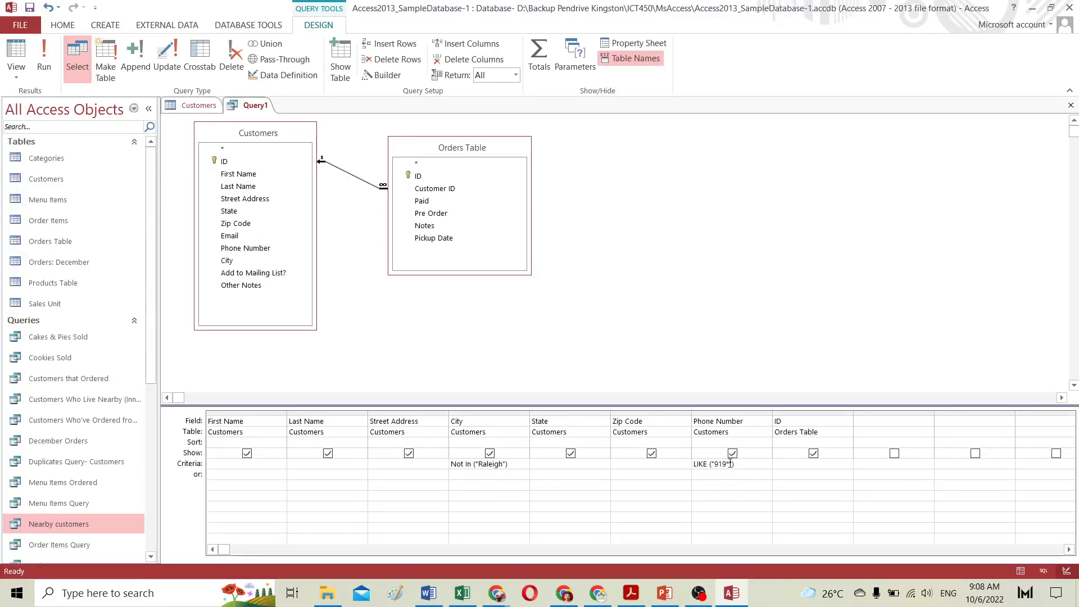
double_click(728, 464)
click(723, 474)
click(580, 343)
click(44, 58)
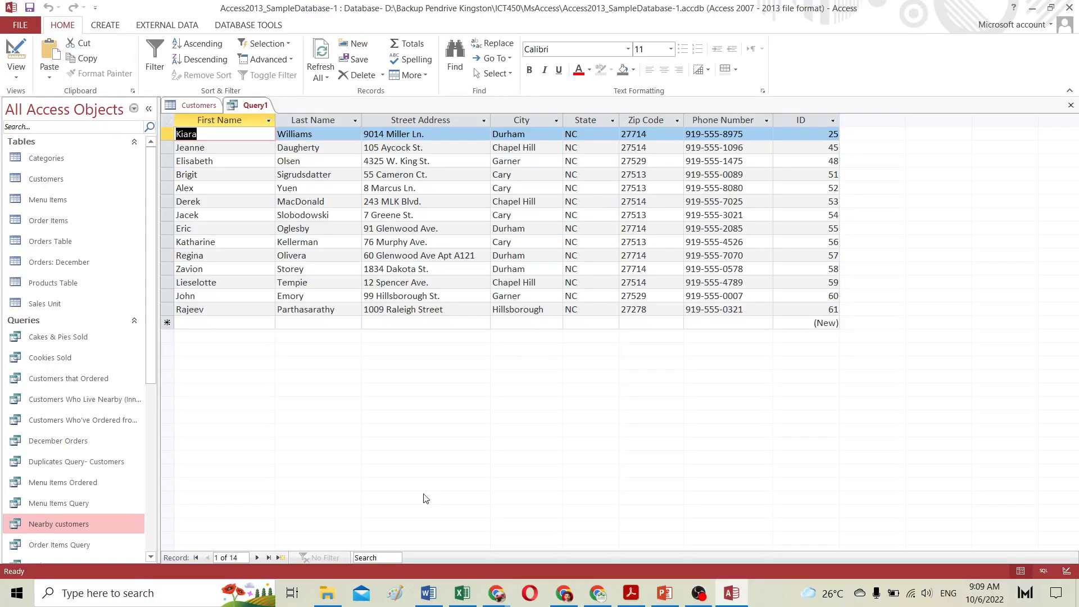
Step: Examine the City and Phone Number columns of the query results
click(517, 122)
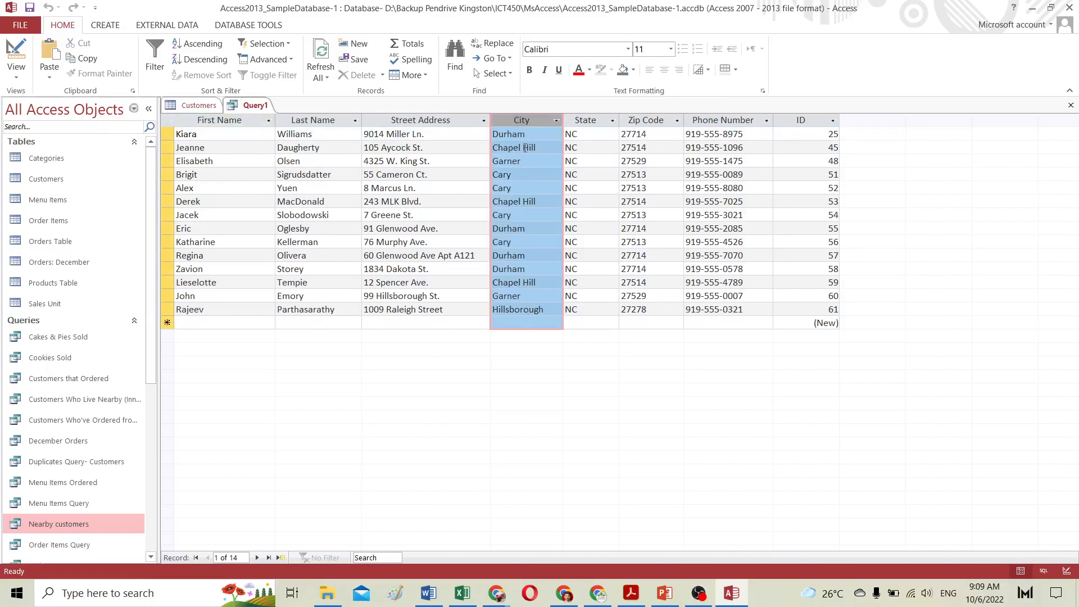
click(721, 120)
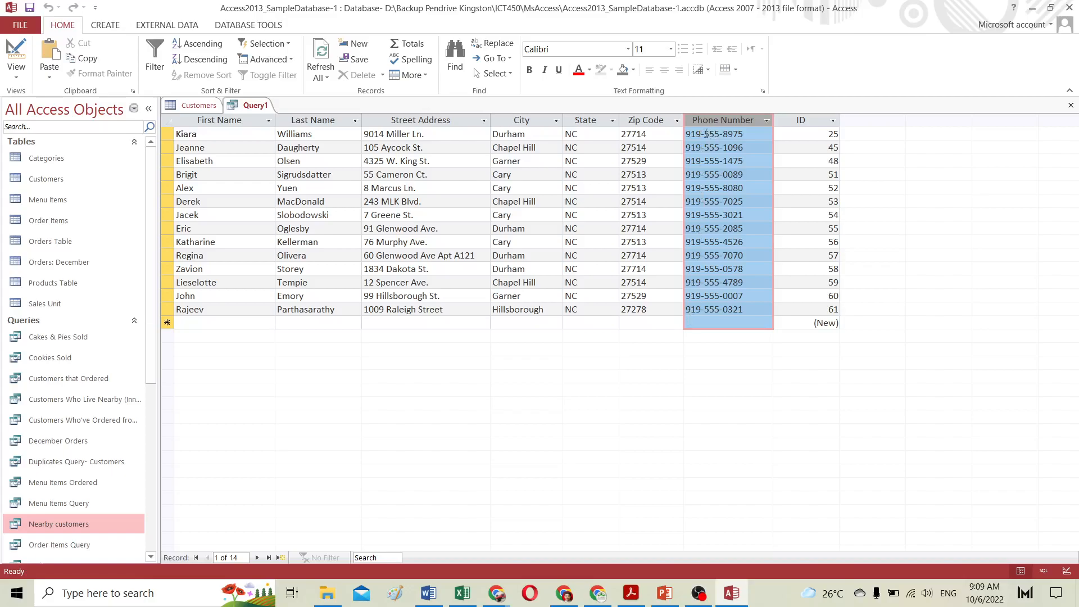
drag(704, 134, 744, 149)
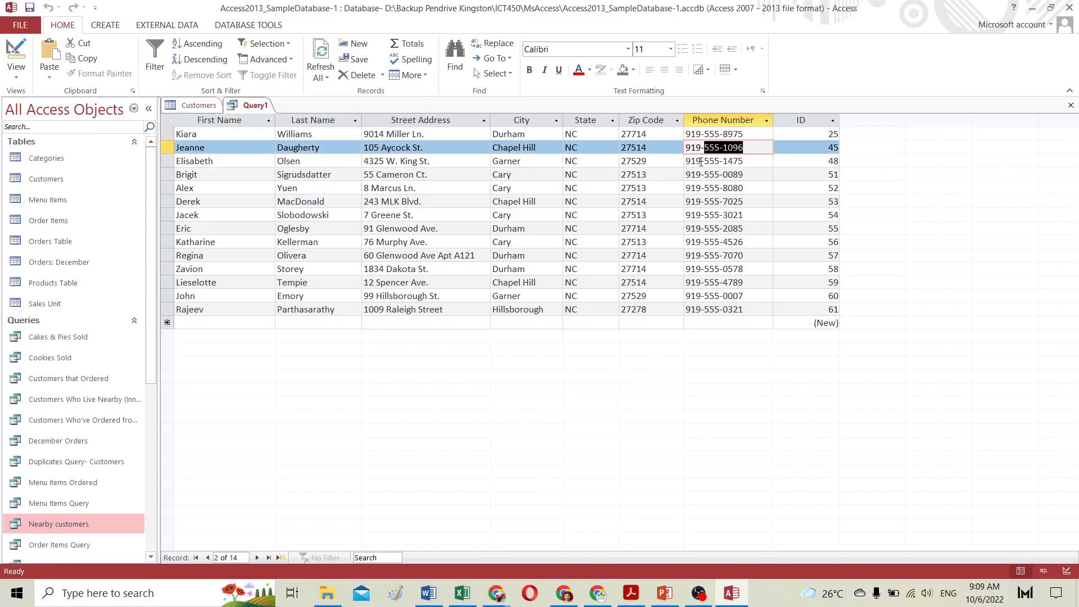
drag(704, 160, 744, 162)
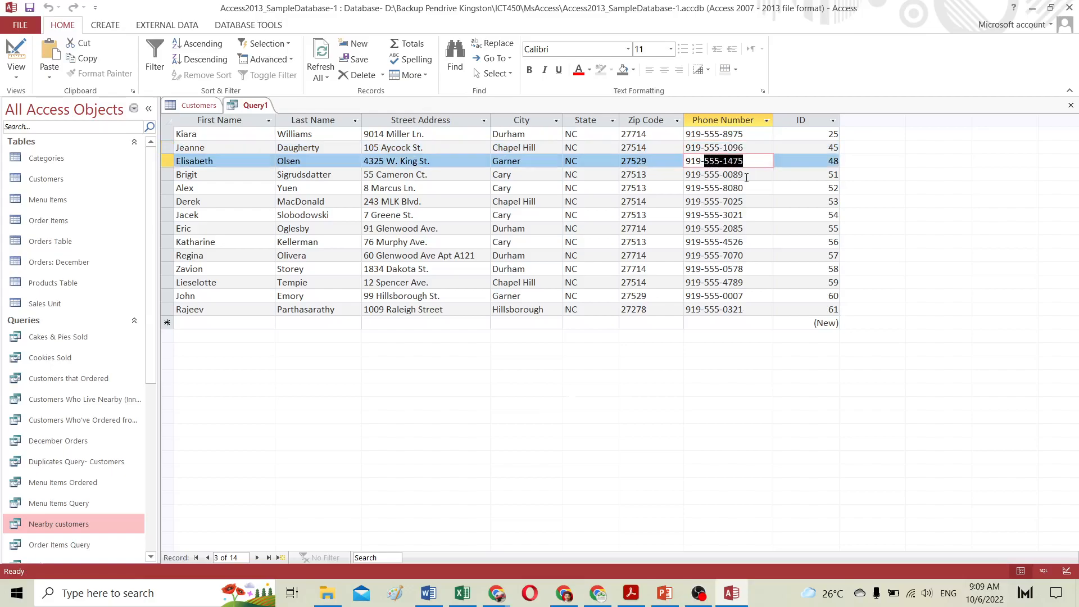
click(686, 134)
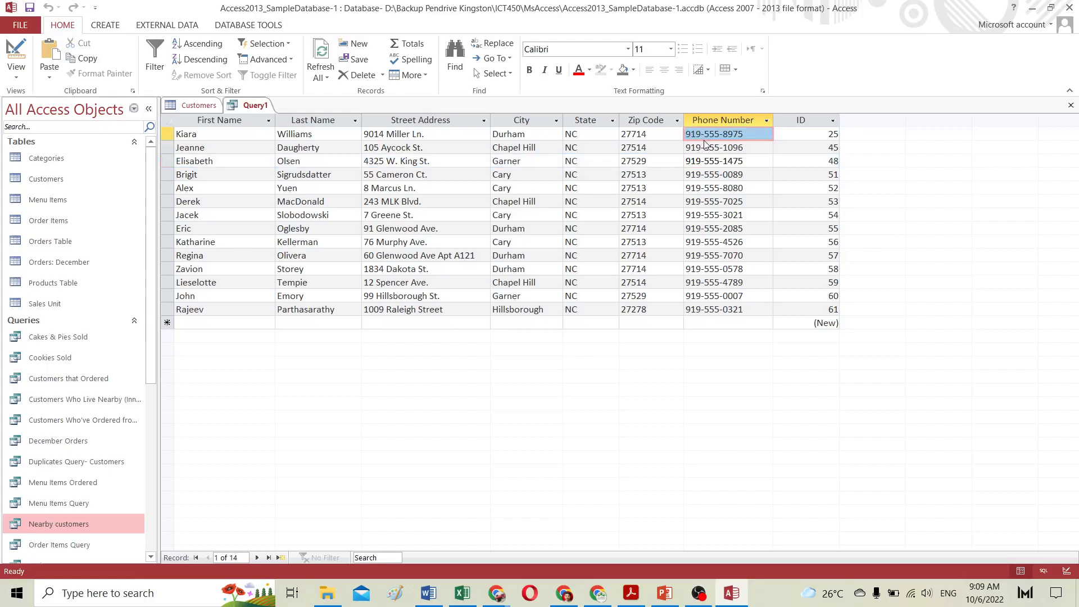
click(702, 135)
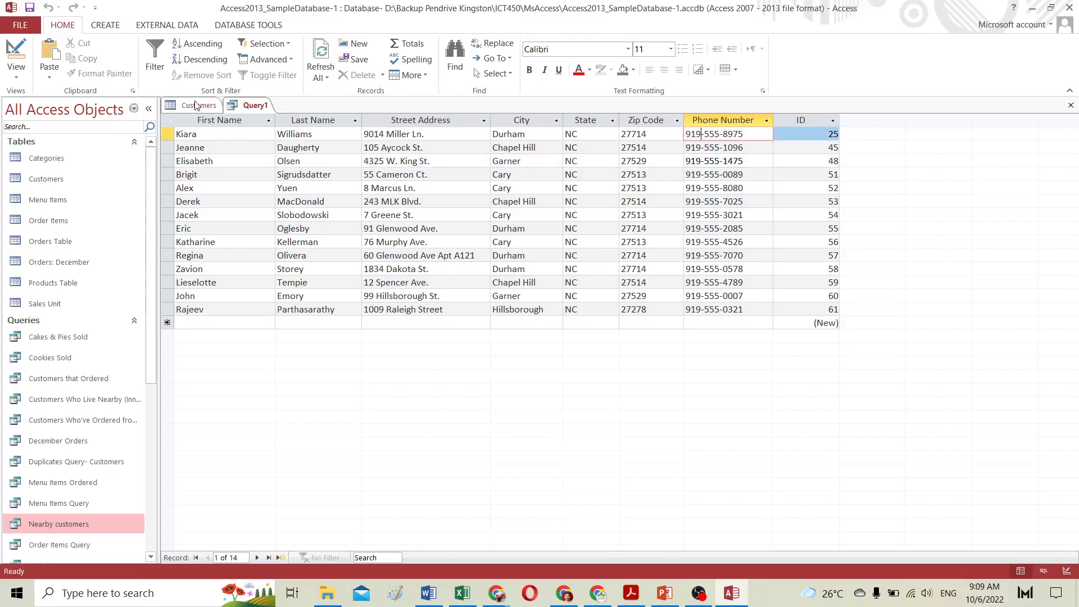
Step: Open Orders Table and browse the Customers table datasheet to review cities and phone numbers
click(194, 105)
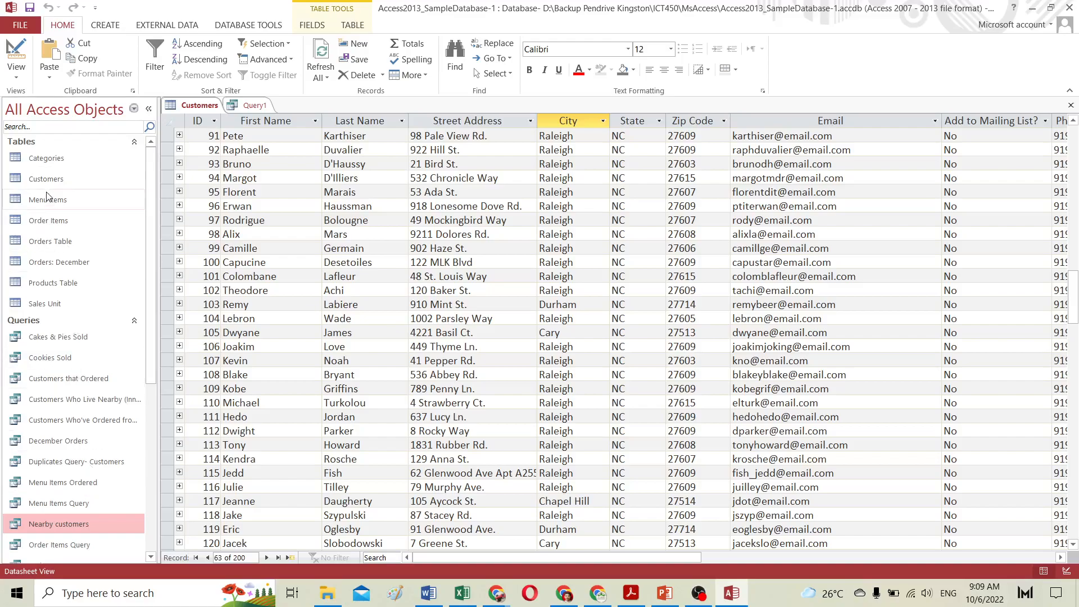
click(48, 241)
double_click(49, 240)
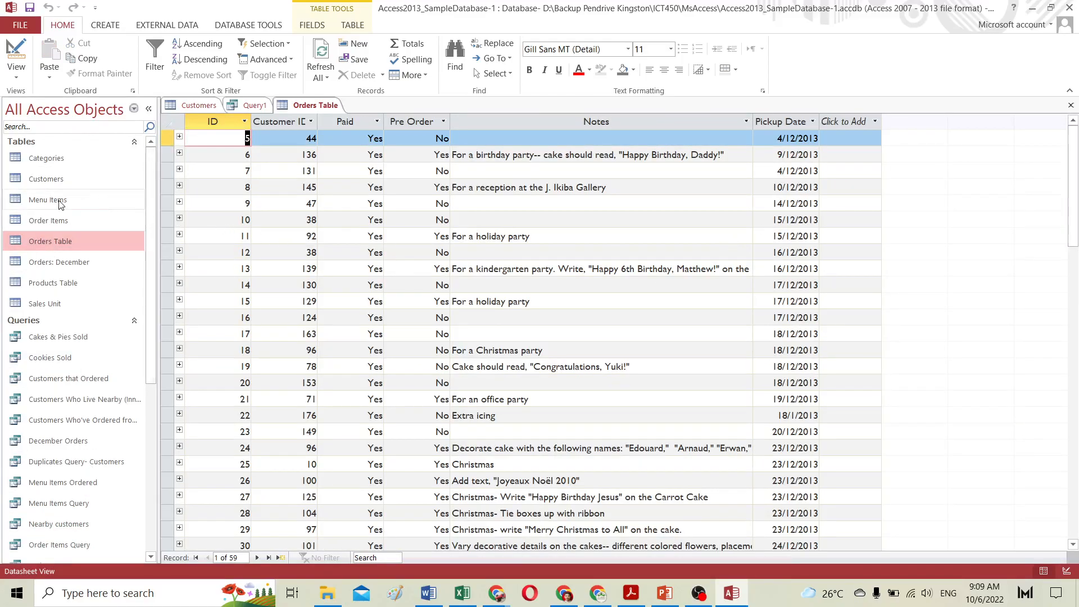
double_click(55, 178)
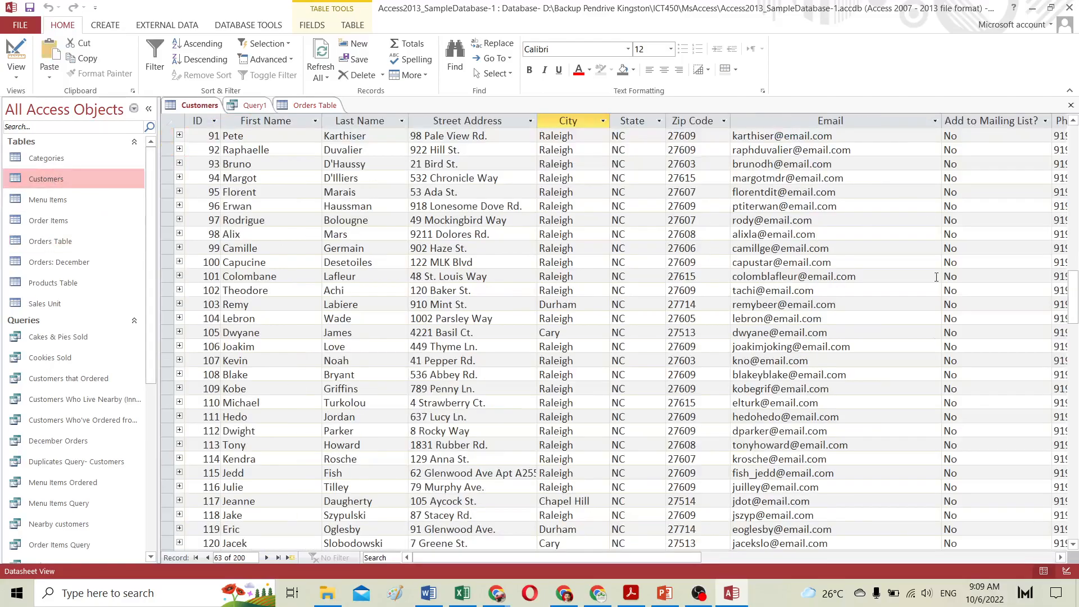
drag(691, 558, 756, 558)
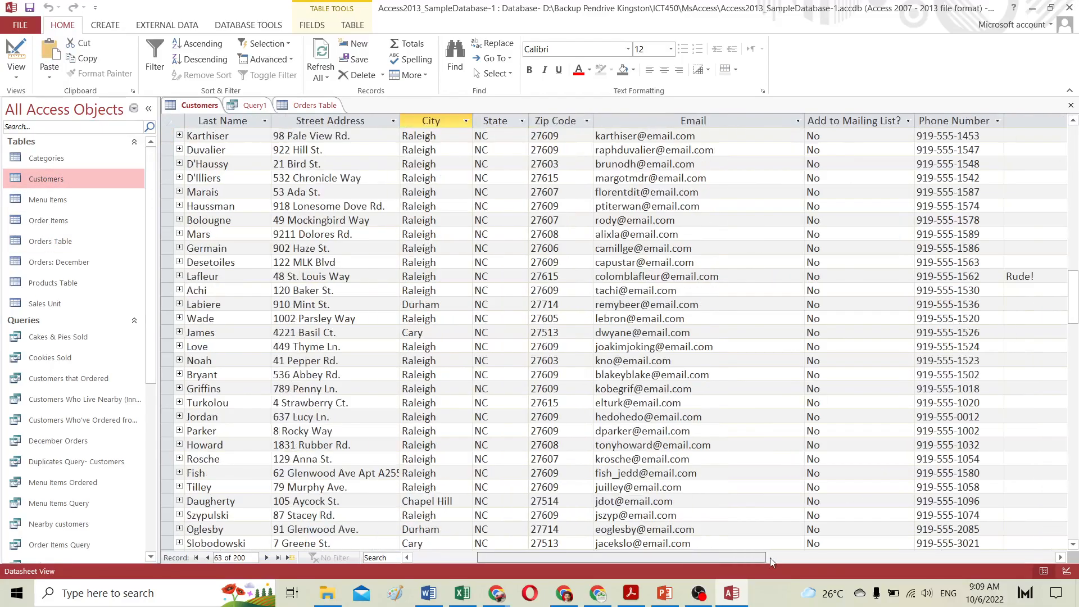
scroll(740, 390, up, 2)
scroll(738, 388, down, 3)
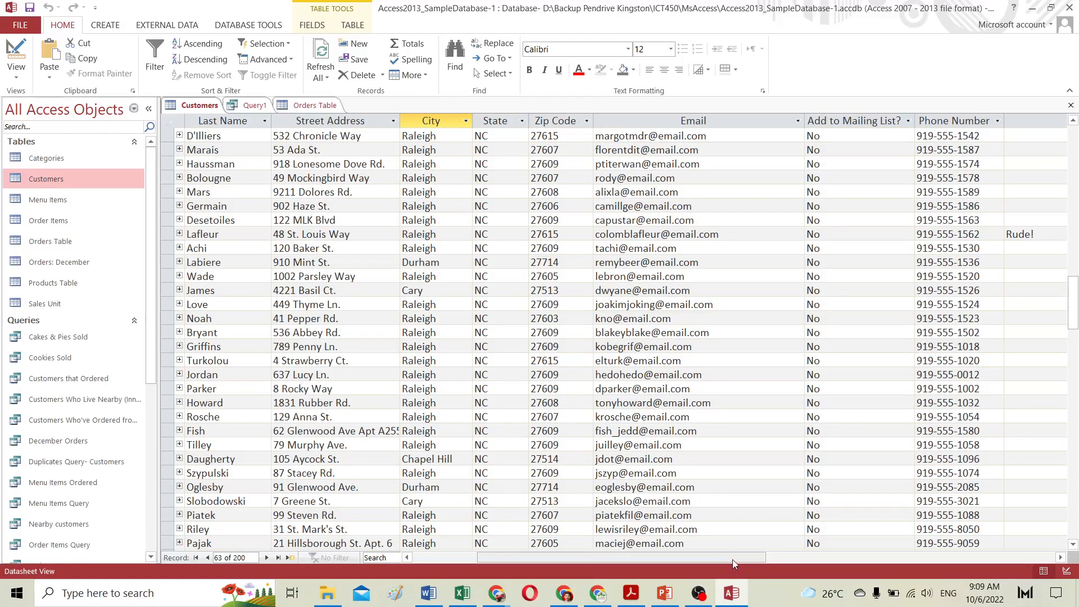
drag(733, 559, 797, 559)
scroll(754, 355, down, 14)
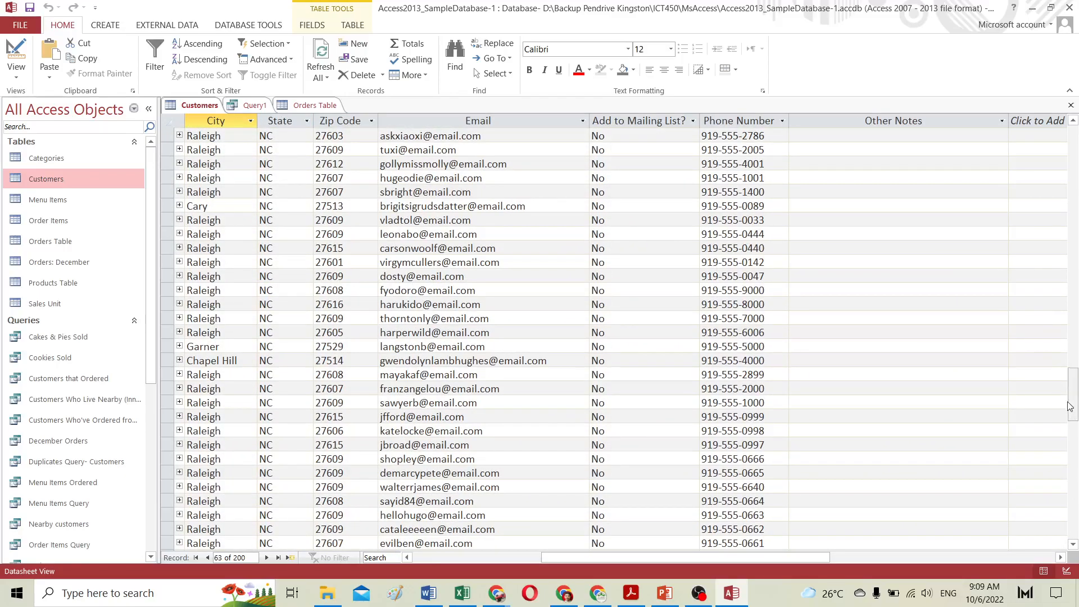
drag(1077, 397, 1068, 474)
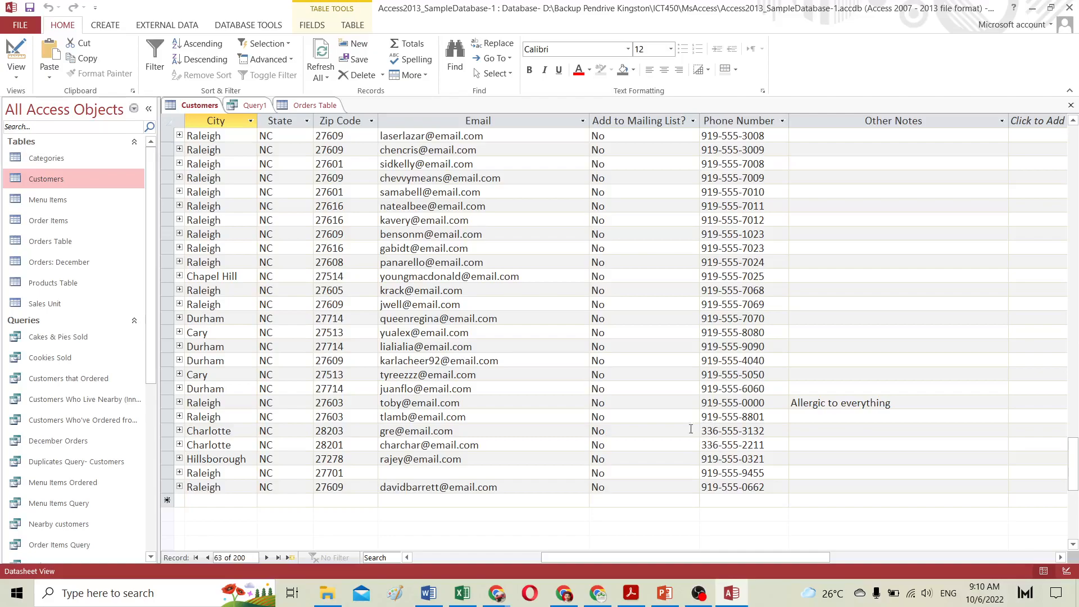
scroll(691, 429, up, 20)
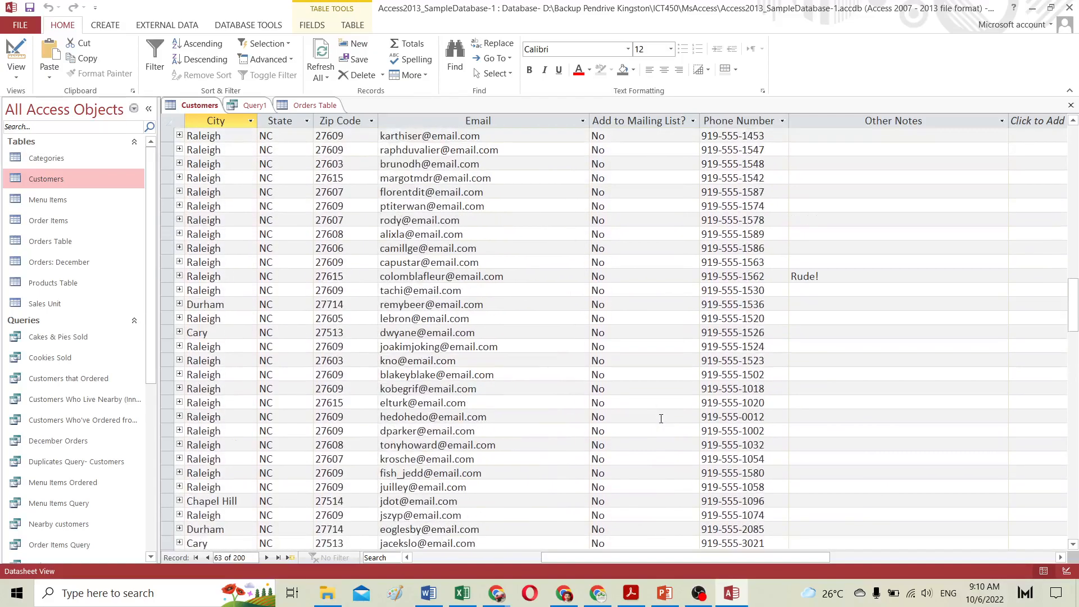
scroll(661, 419, up, 20)
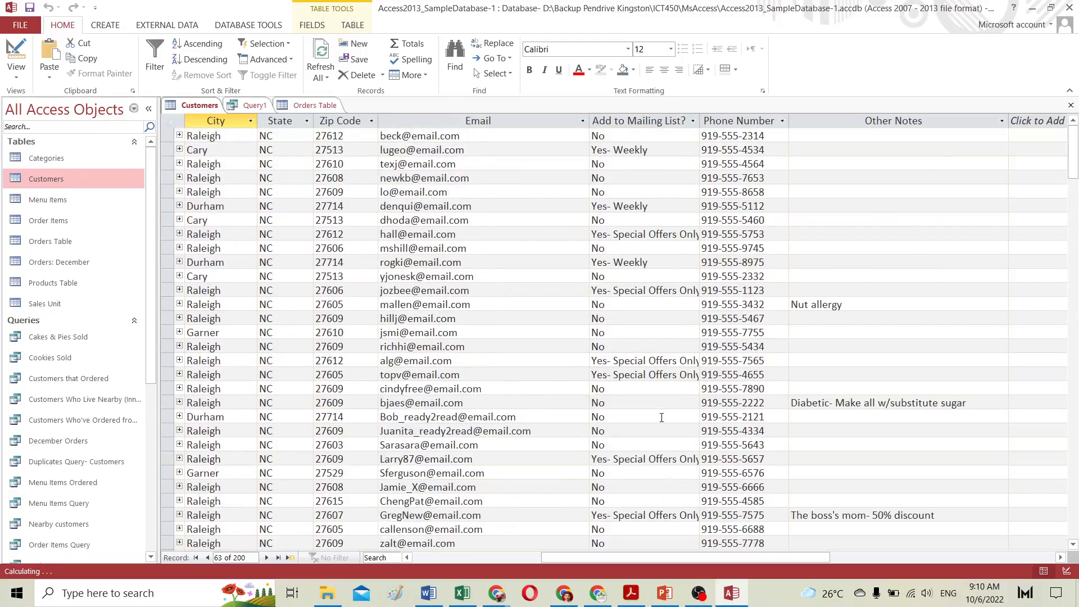
Step: Compare the Customers table's phone area codes against the query results by switching between tabs
click(17, 58)
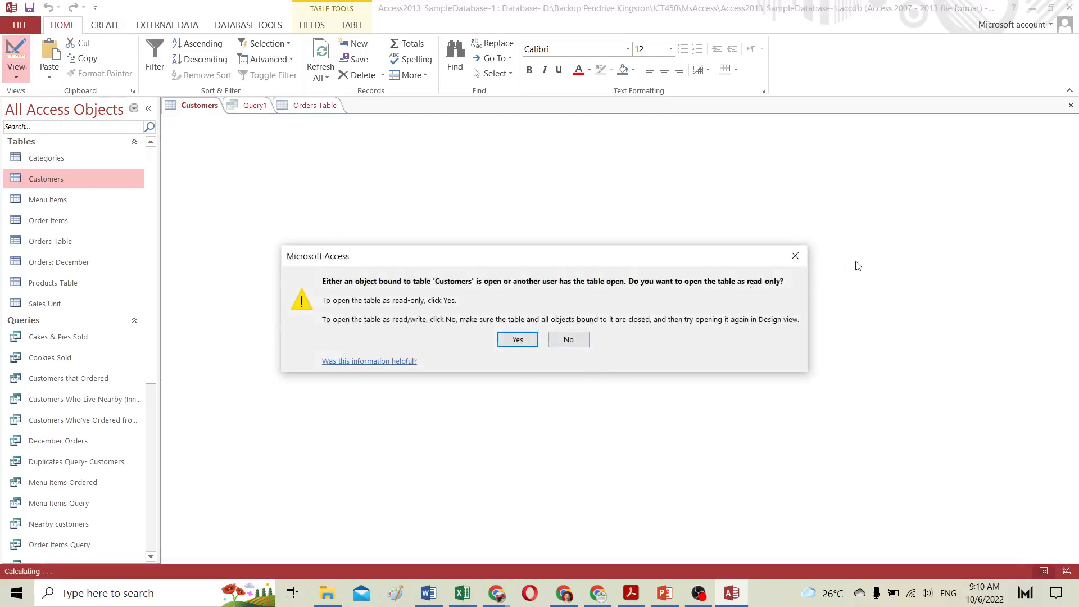
click(795, 256)
click(322, 107)
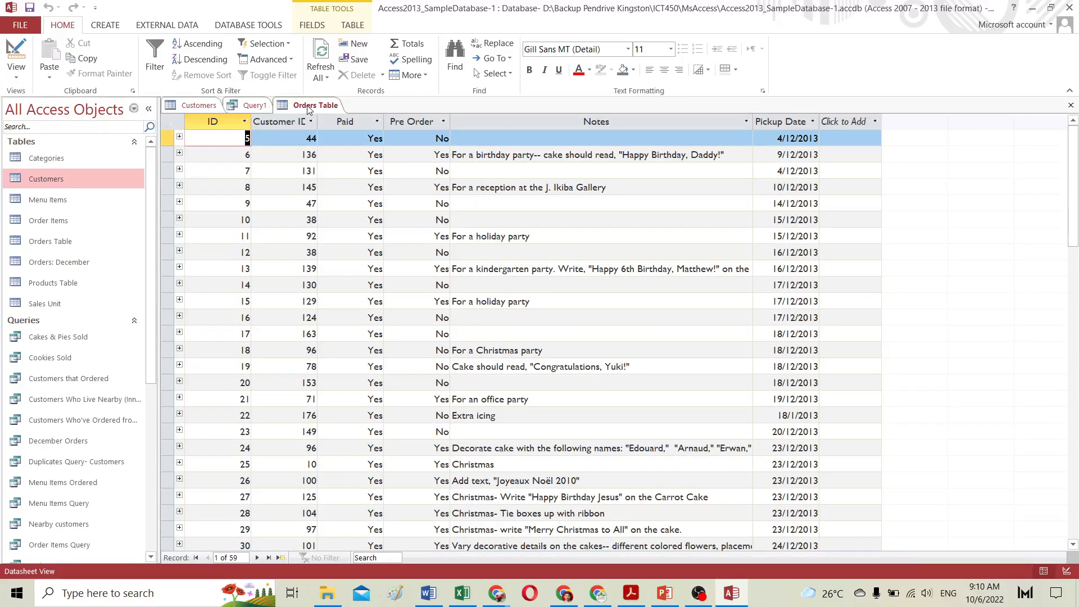
click(254, 105)
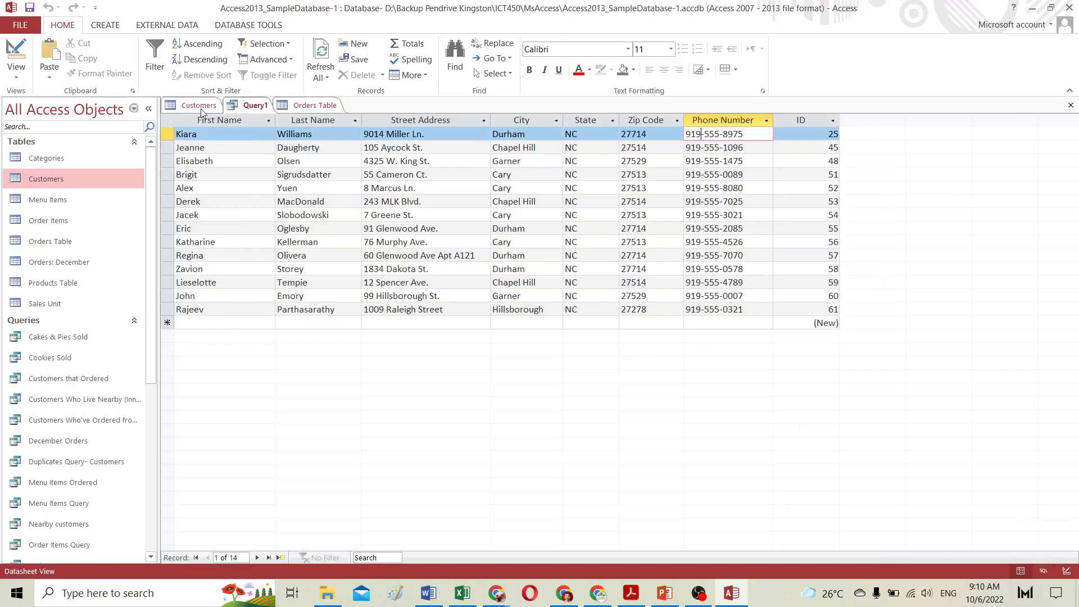
click(16, 57)
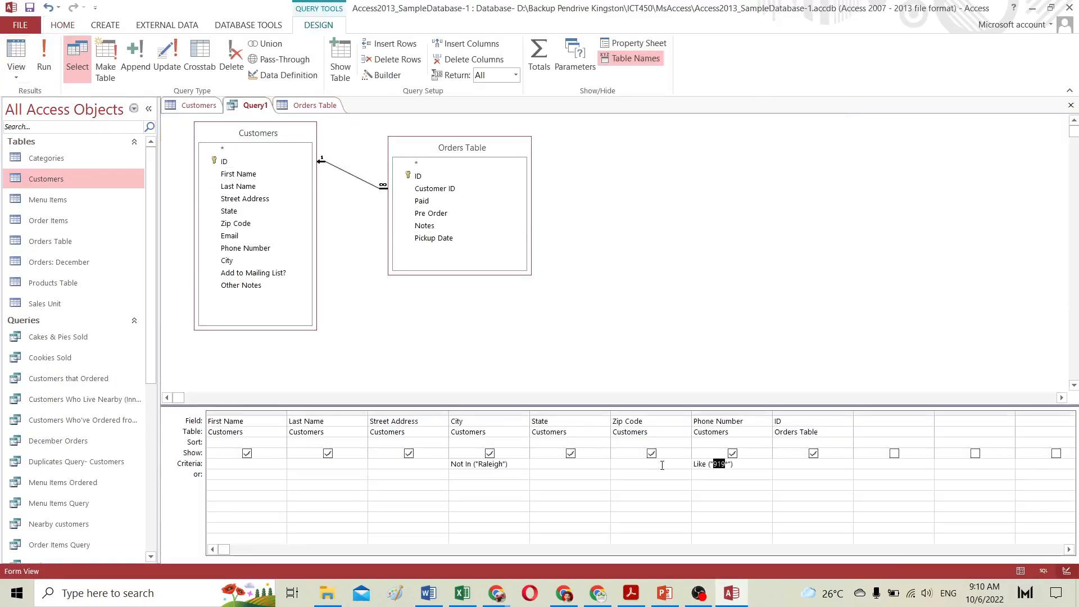
click(191, 105)
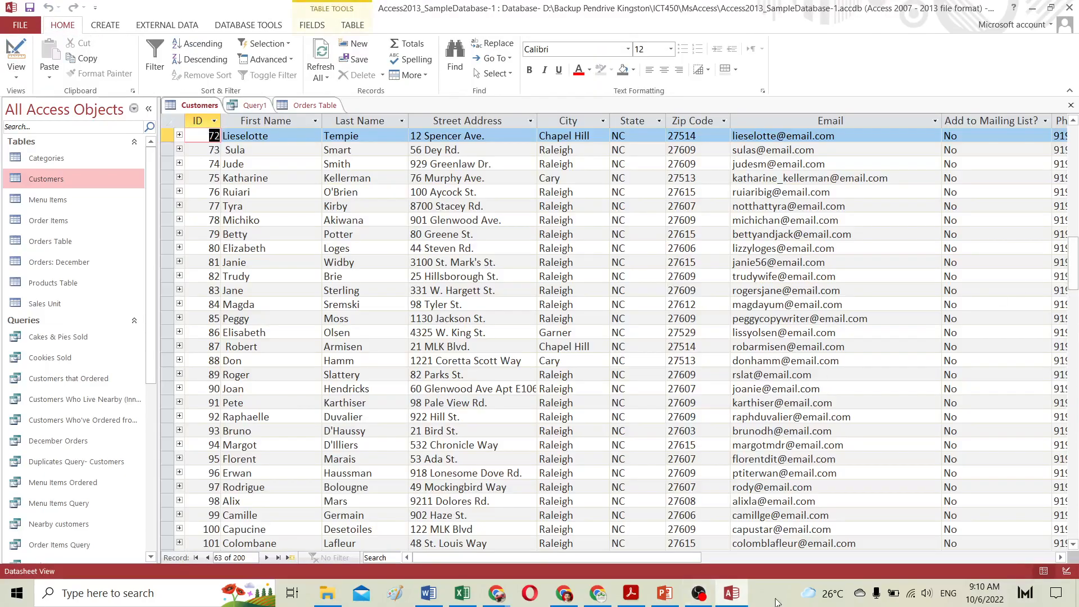
drag(670, 560, 735, 559)
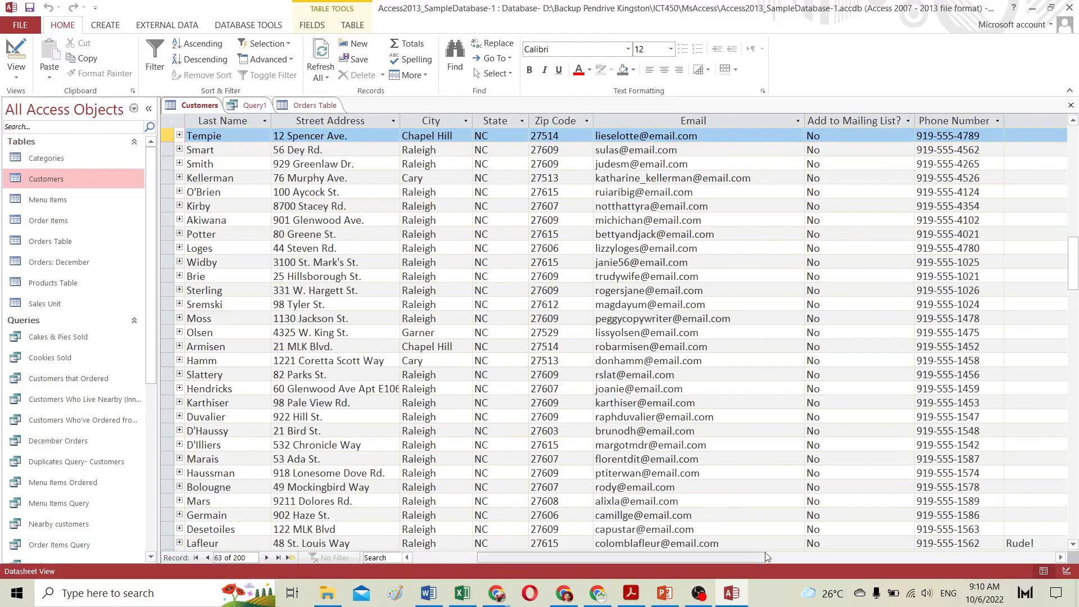
drag(1075, 250, 1075, 468)
Step: Change the Phone Number criteria to Like ("336"), run the query, and return to Design view
click(255, 105)
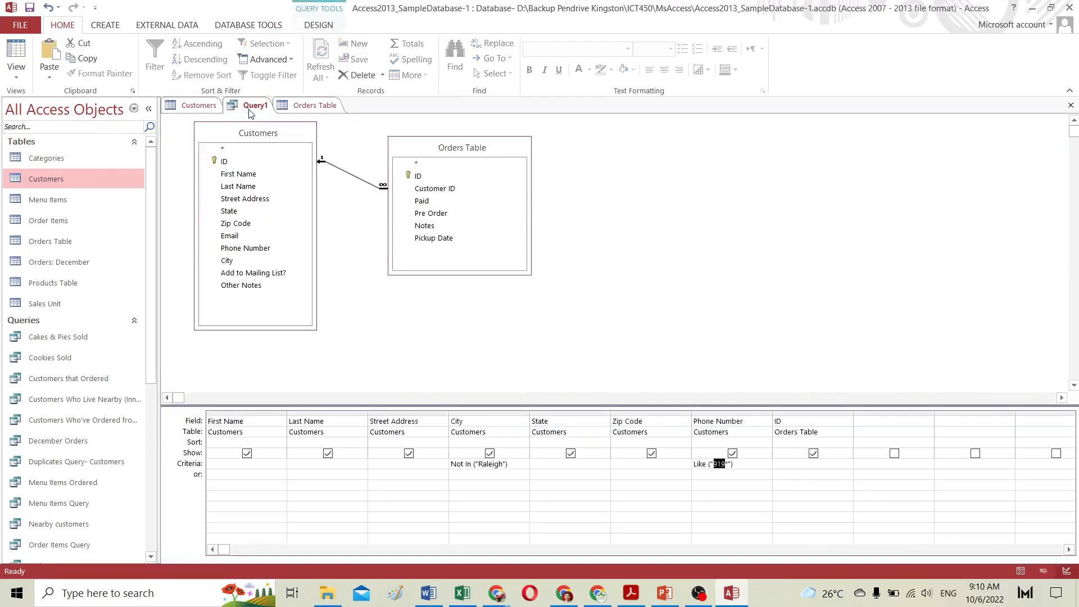
text(336)
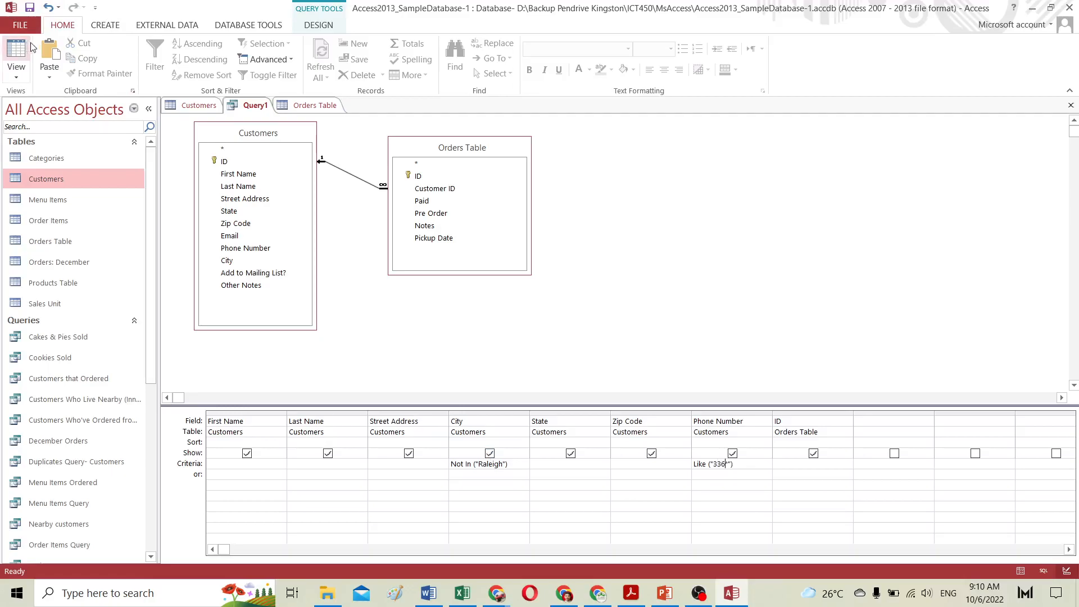
click(329, 27)
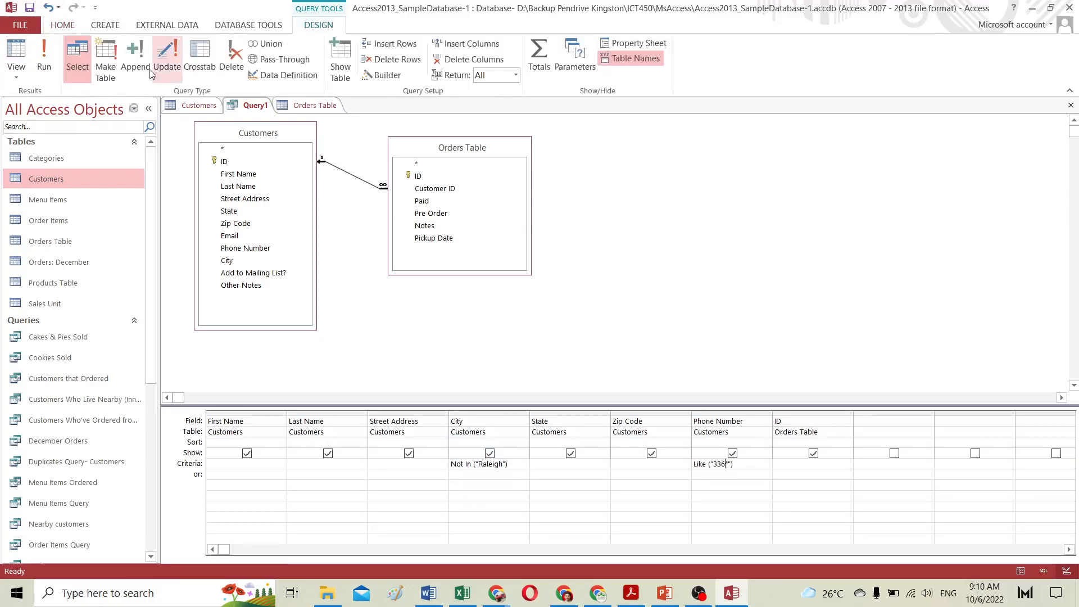
click(50, 66)
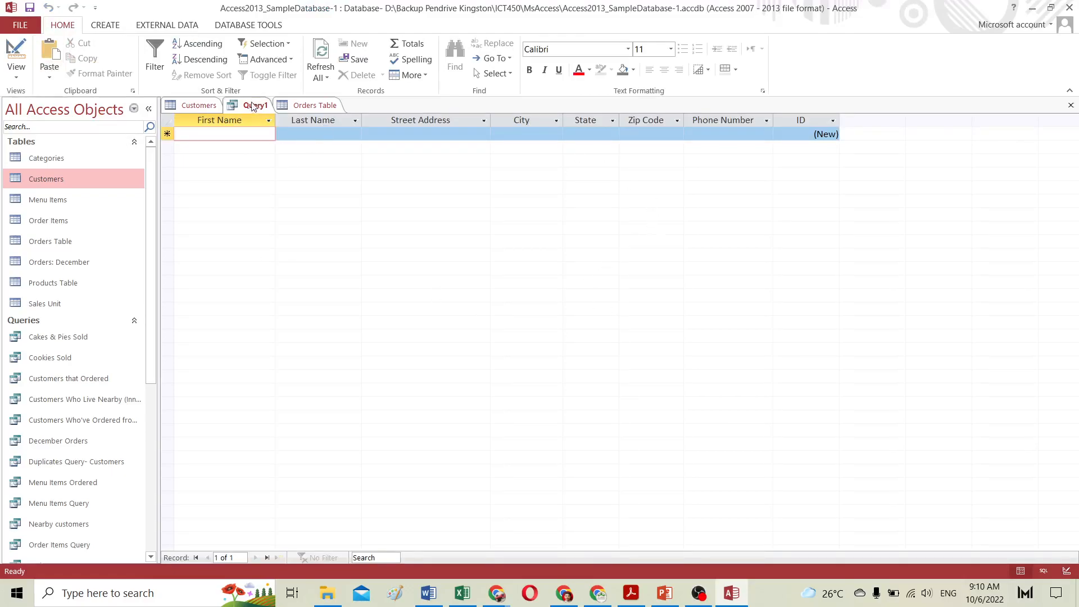
click(22, 54)
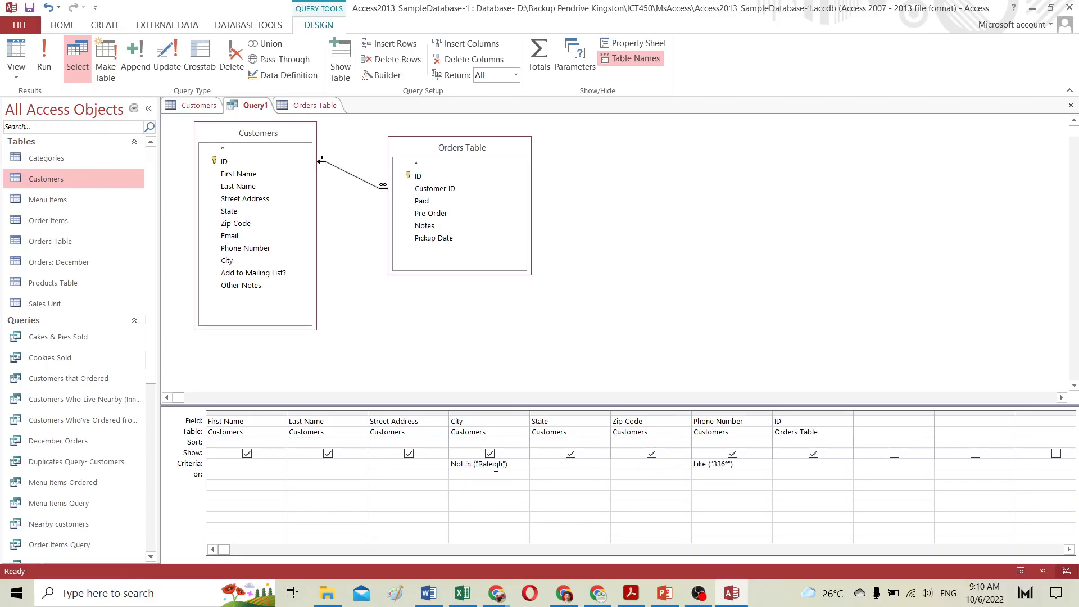
Step: Change the Phone Number criteria to Like ("919") and run the query
click(696, 464)
drag(725, 464, 717, 464)
click(44, 56)
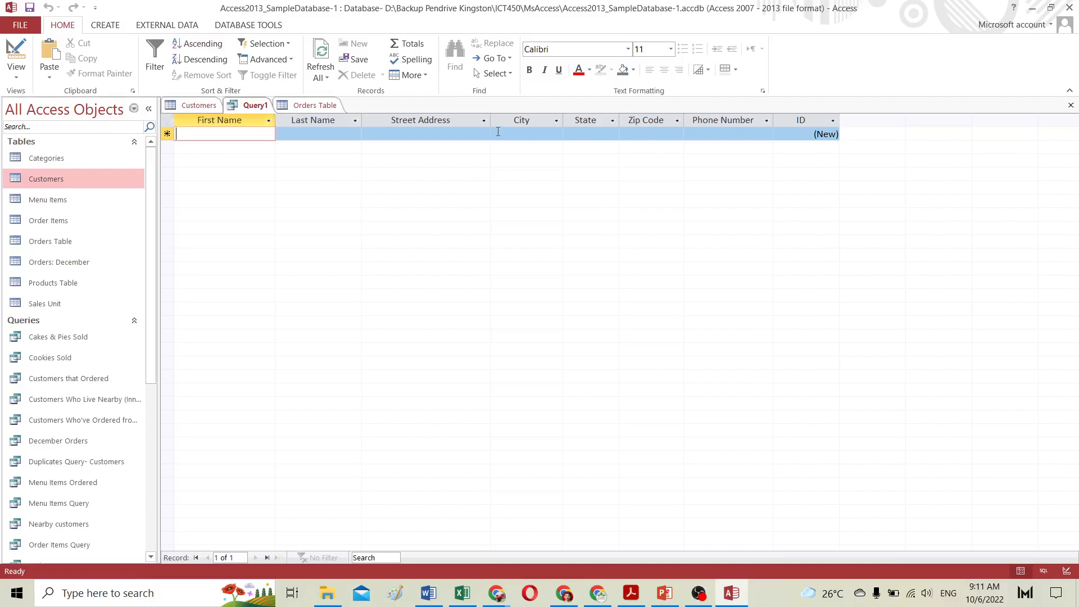
click(17, 57)
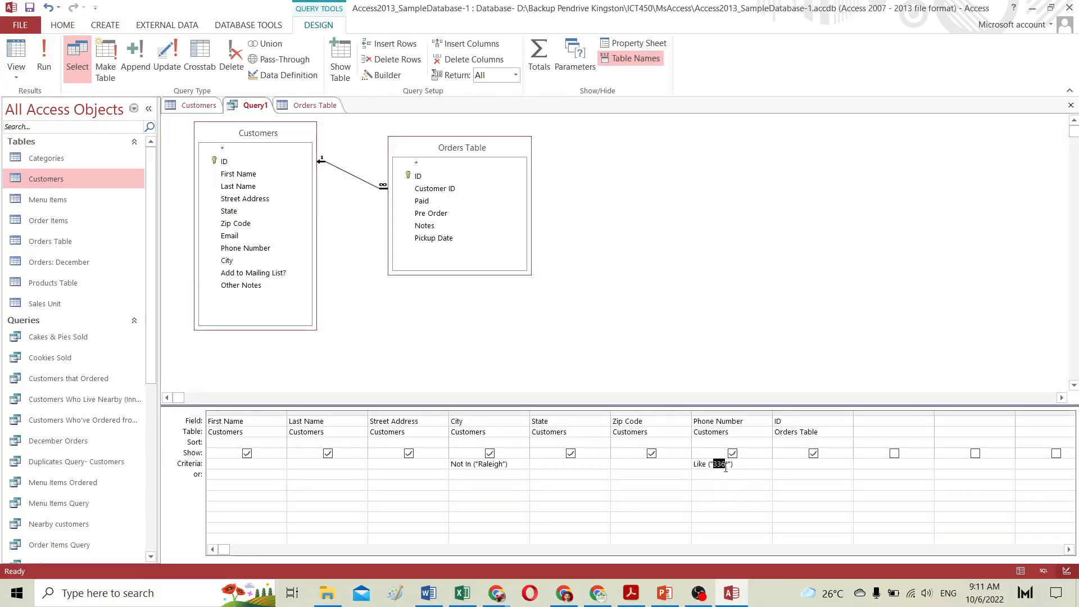
text(919)
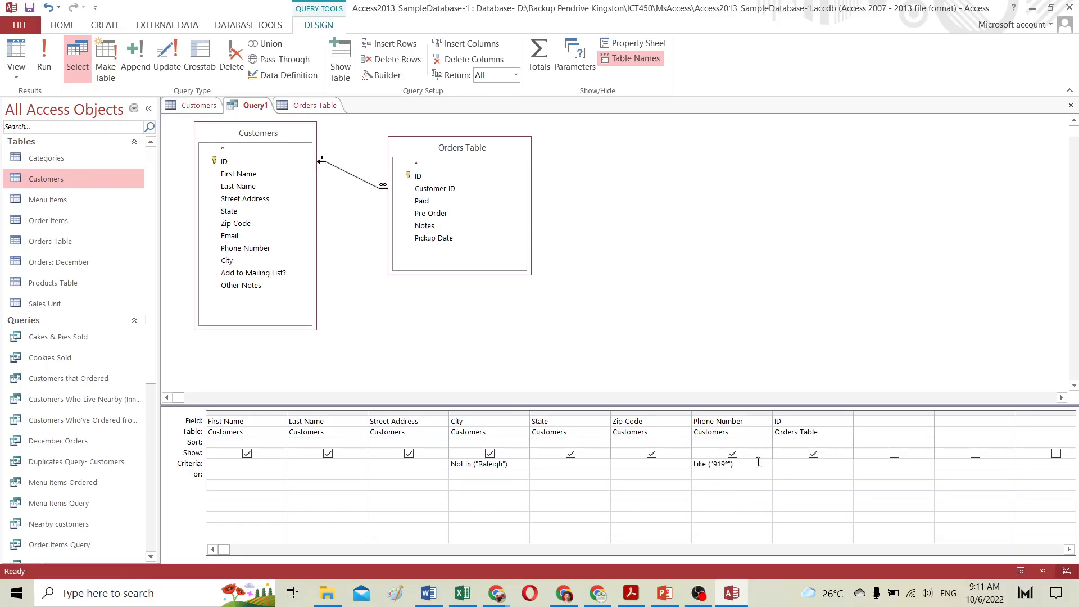
click(45, 53)
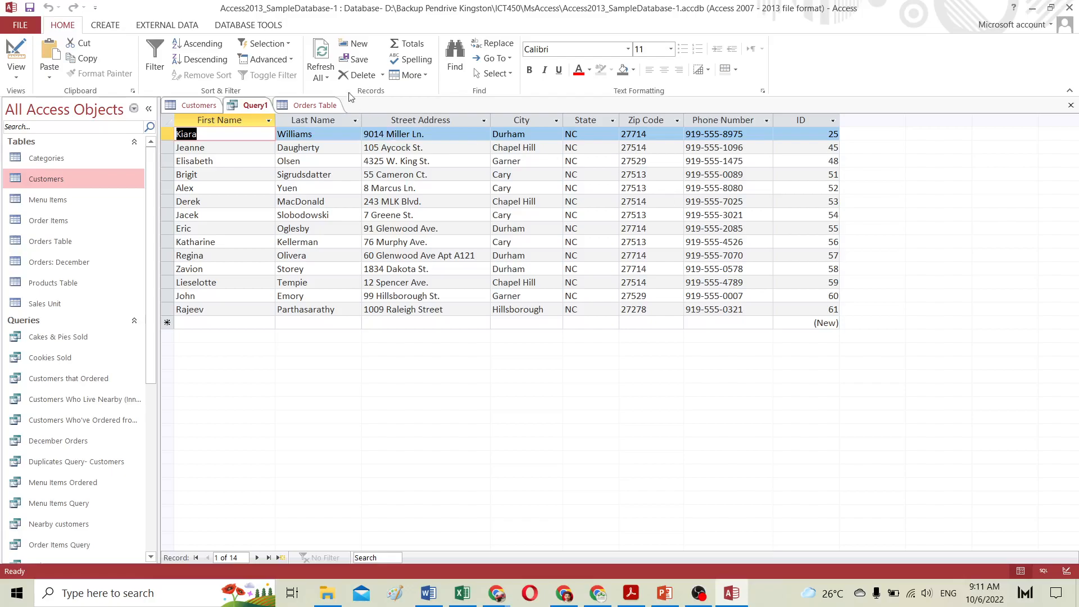
Step: Switch to the browser tab with the GCFGlobal Designing a Multi-Table Query tutorial
key(alt+Tab)
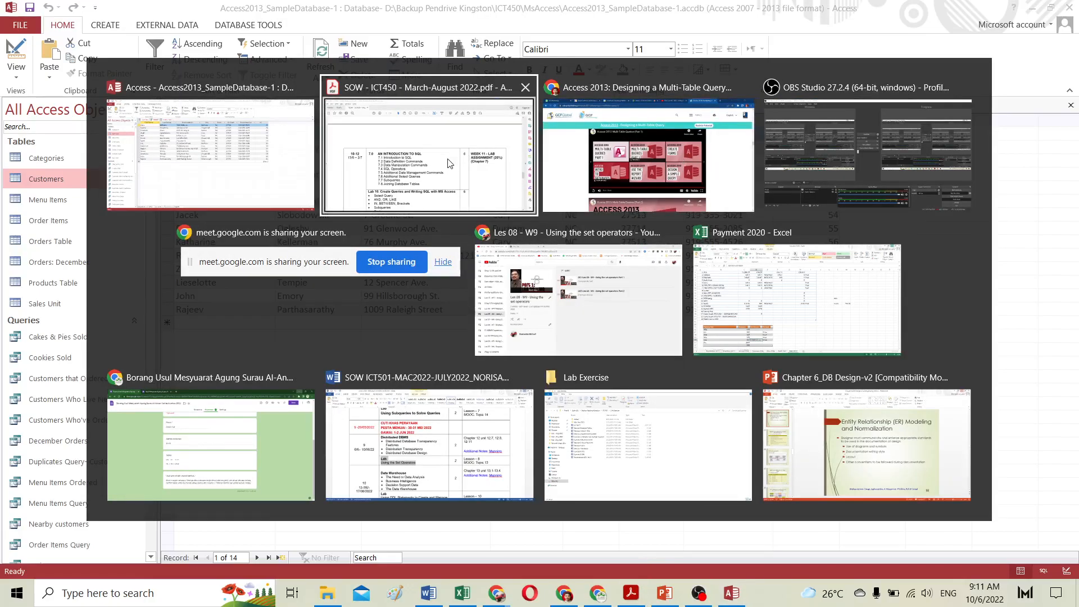
click(674, 177)
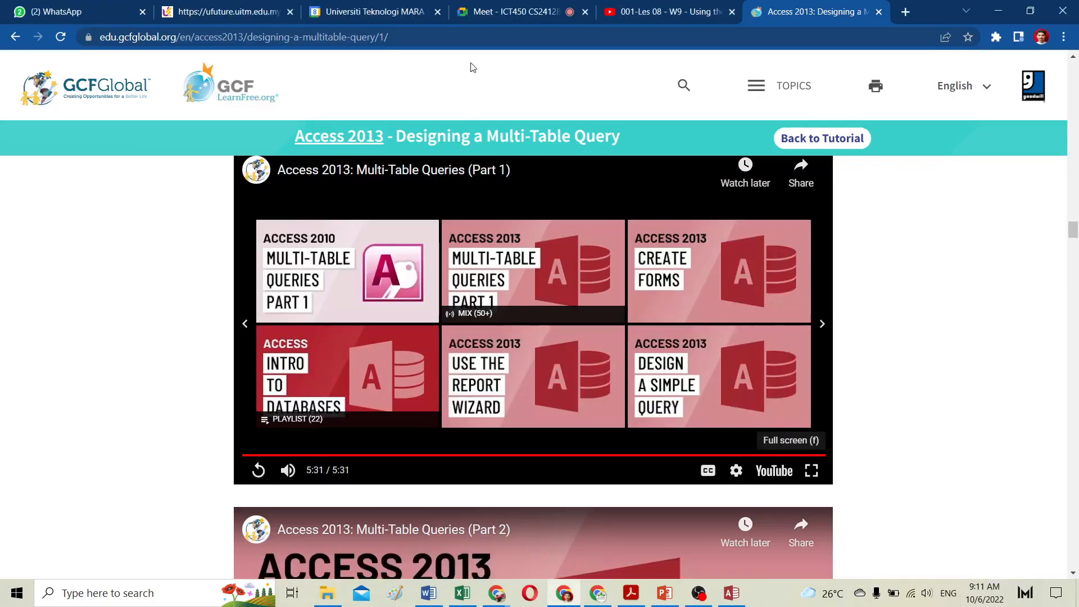
click(521, 11)
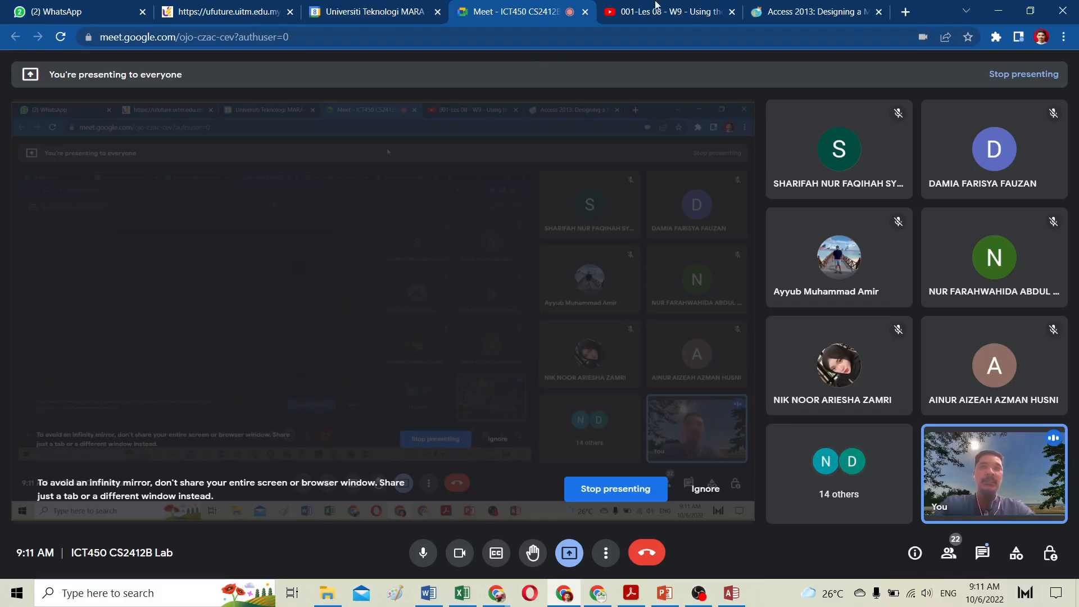
click(803, 15)
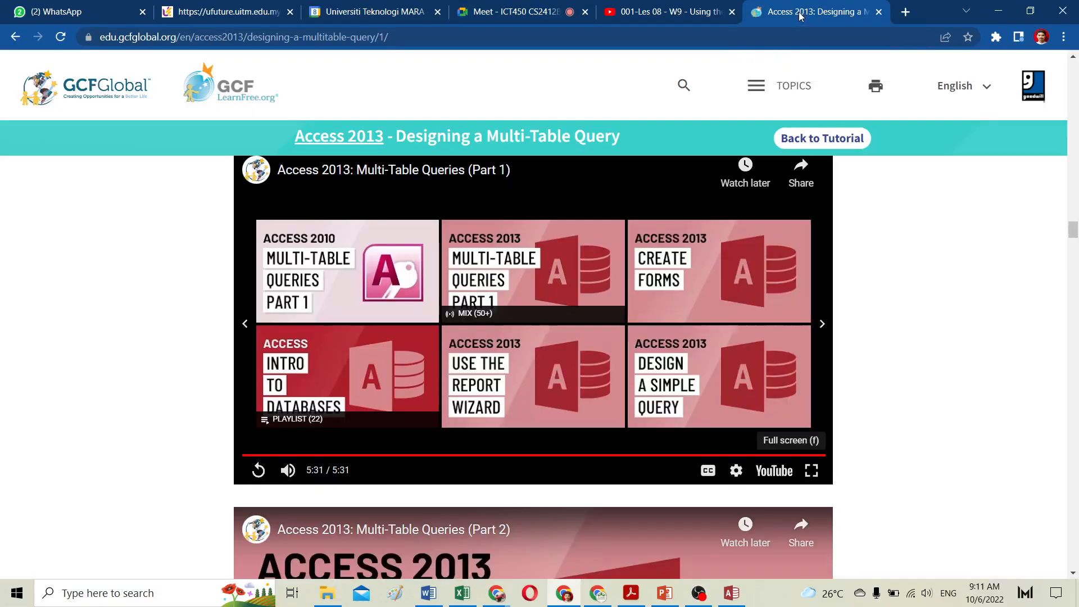
Step: Play the Access 2013: Multi-Table Queries (Part 2) video in full screen
scroll(450, 394, down, 5)
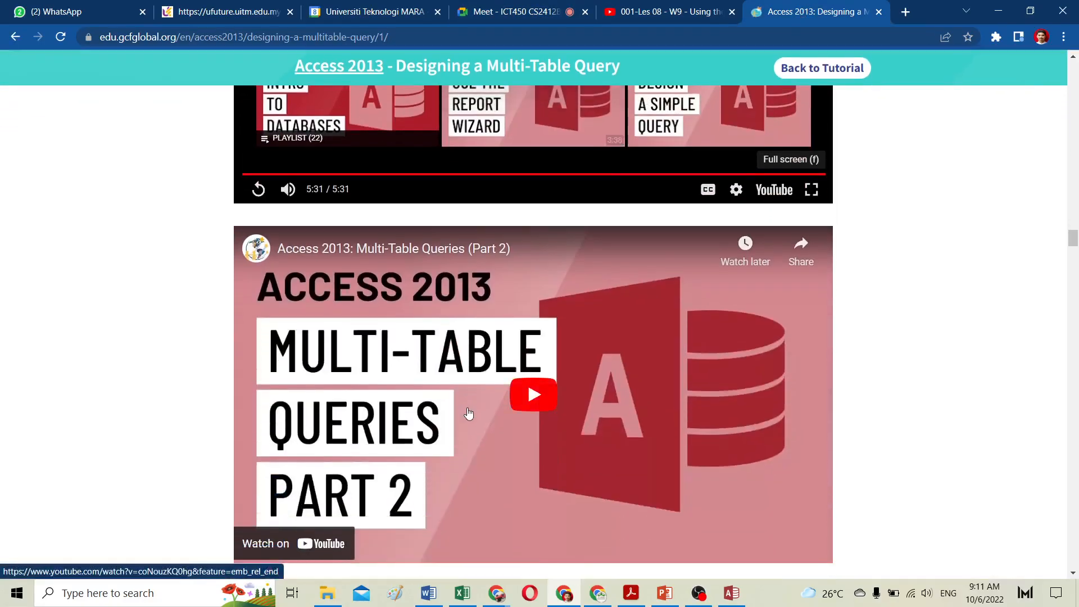
scroll(432, 388, down, 2)
scroll(432, 387, up, 1)
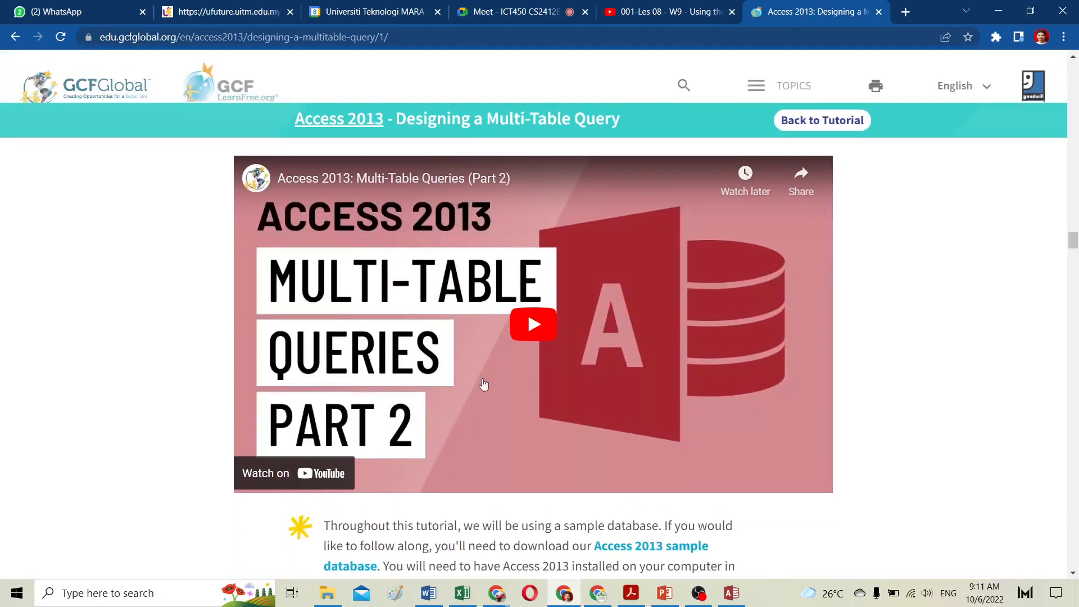
click(535, 327)
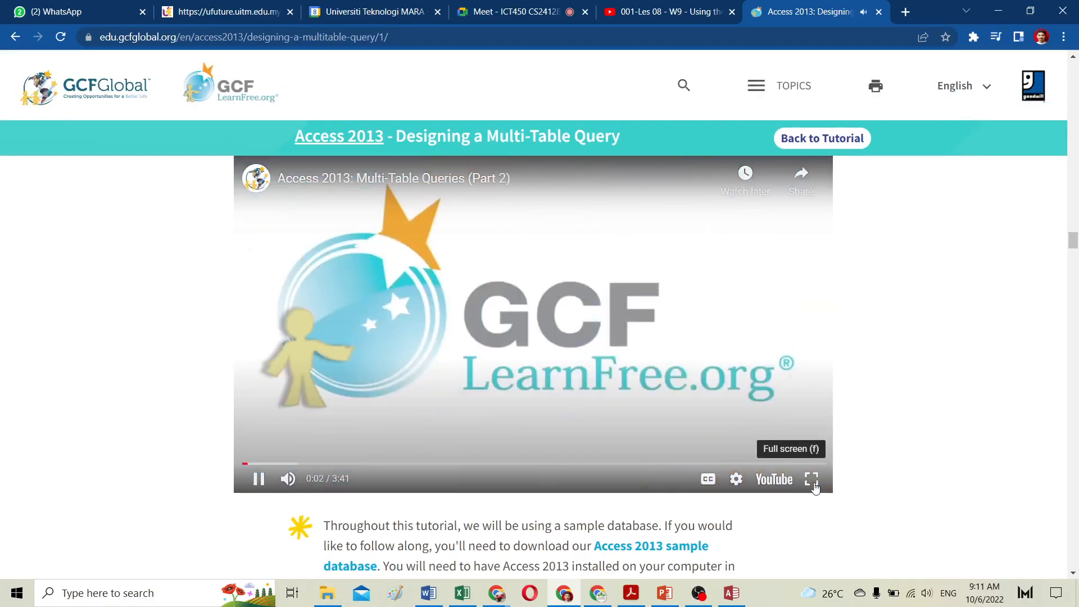
click(810, 479)
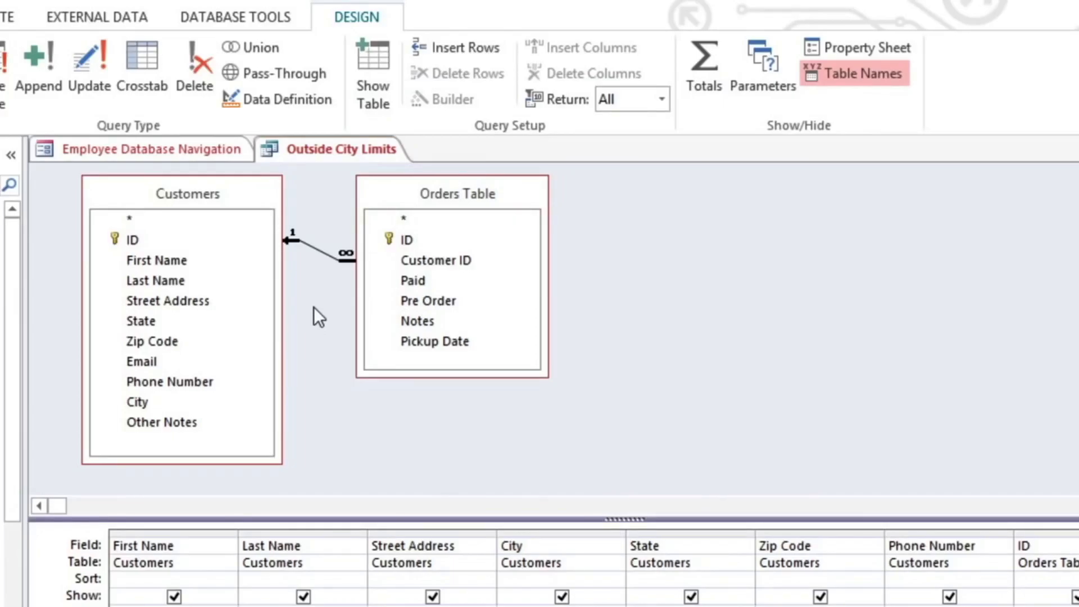
Step: Open the join properties between Customers and Orders Table and choose to include all records from Orders Table
double_click(317, 252)
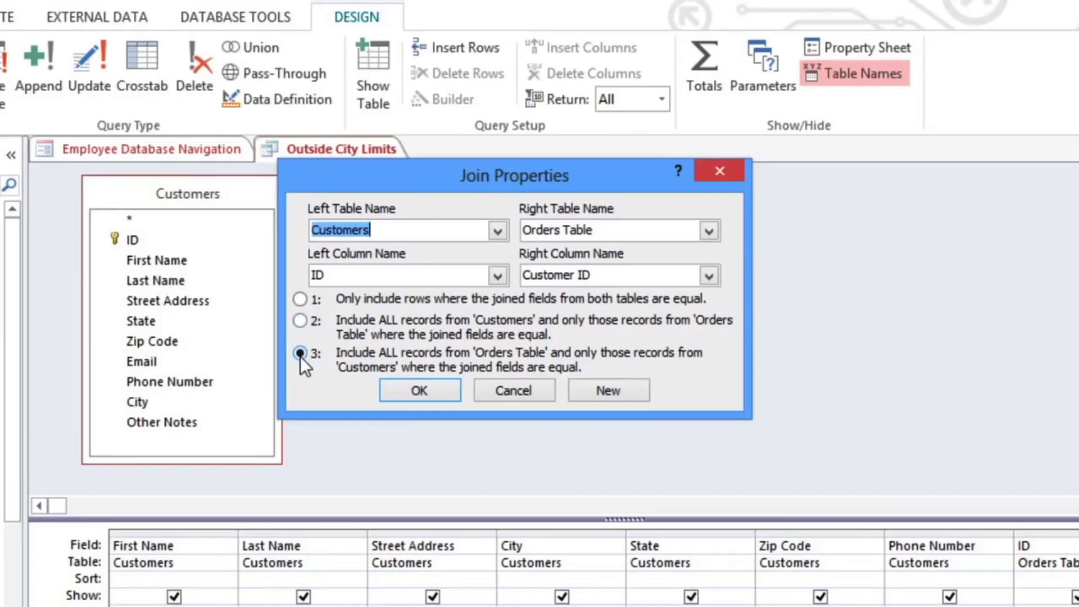
click(404, 386)
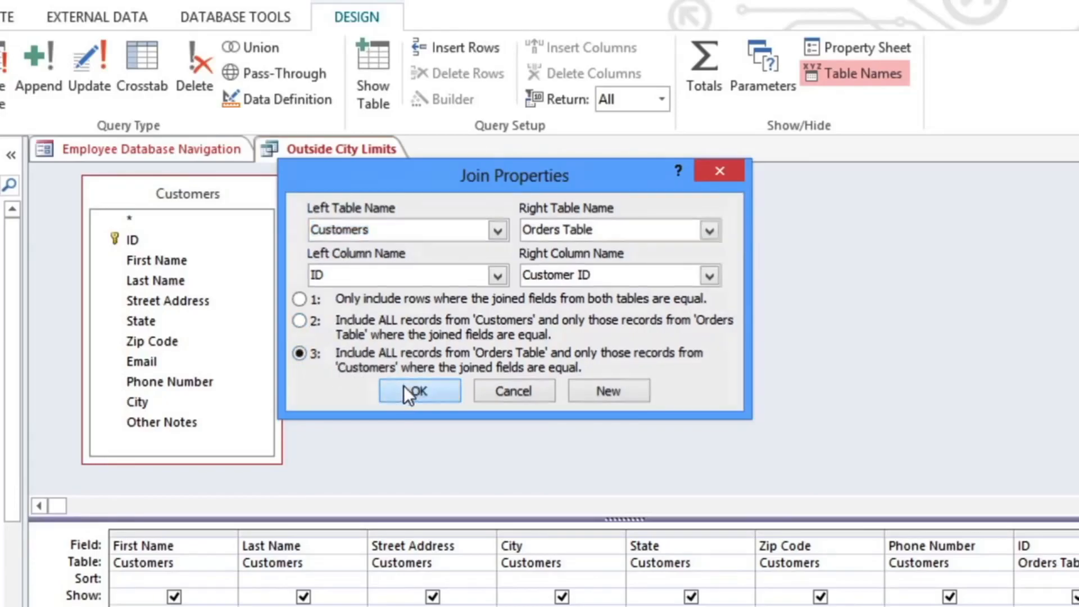
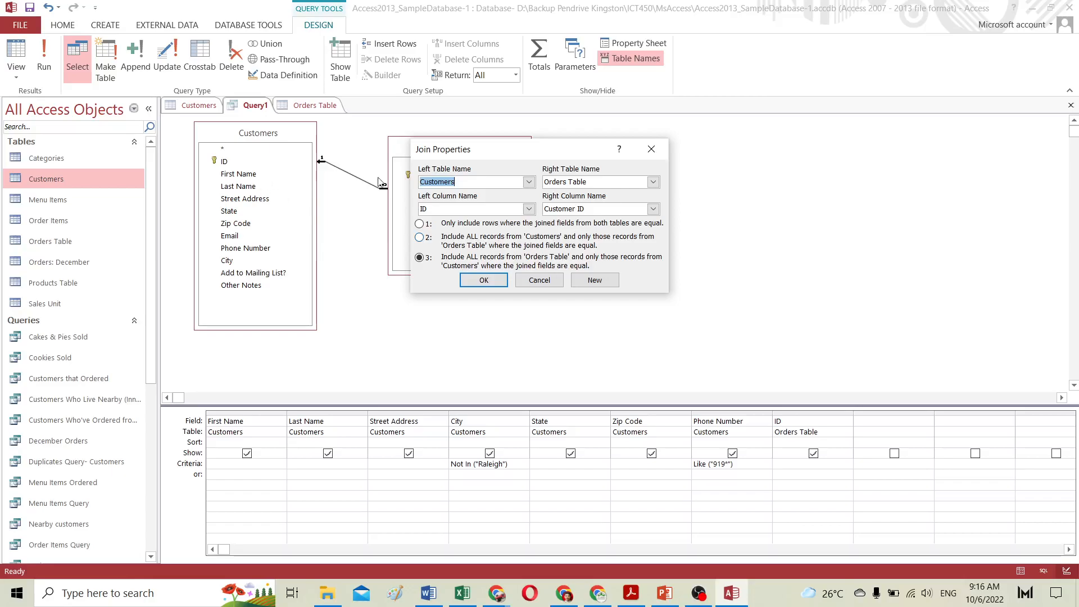
Step: Switch to the browser and read through the Designing a Multi-Table Query tutorial's planning, criteria and join sections
drag(560, 147, 673, 151)
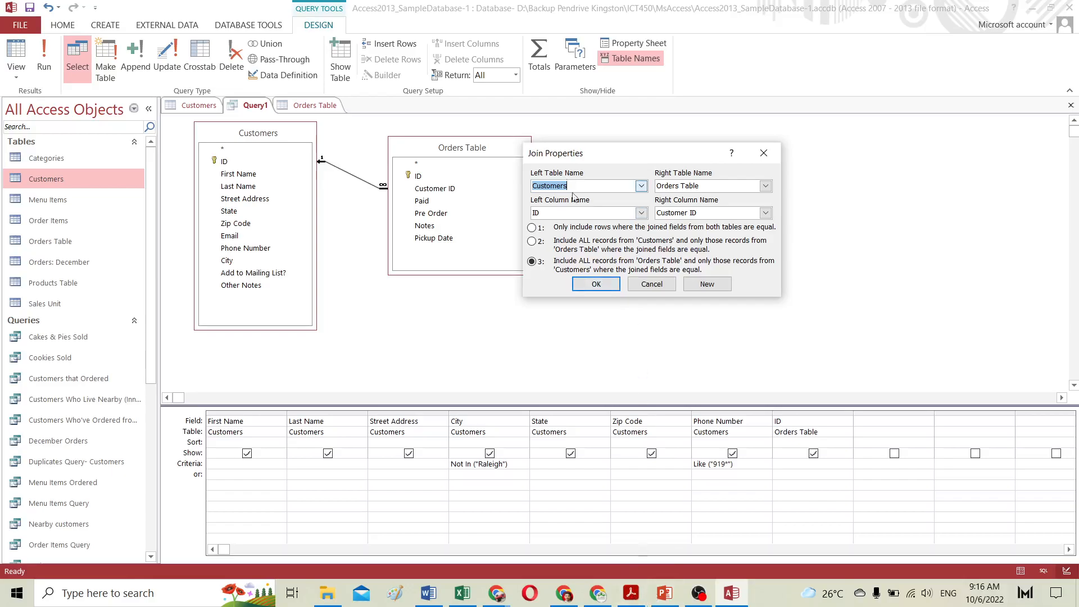
click(564, 593)
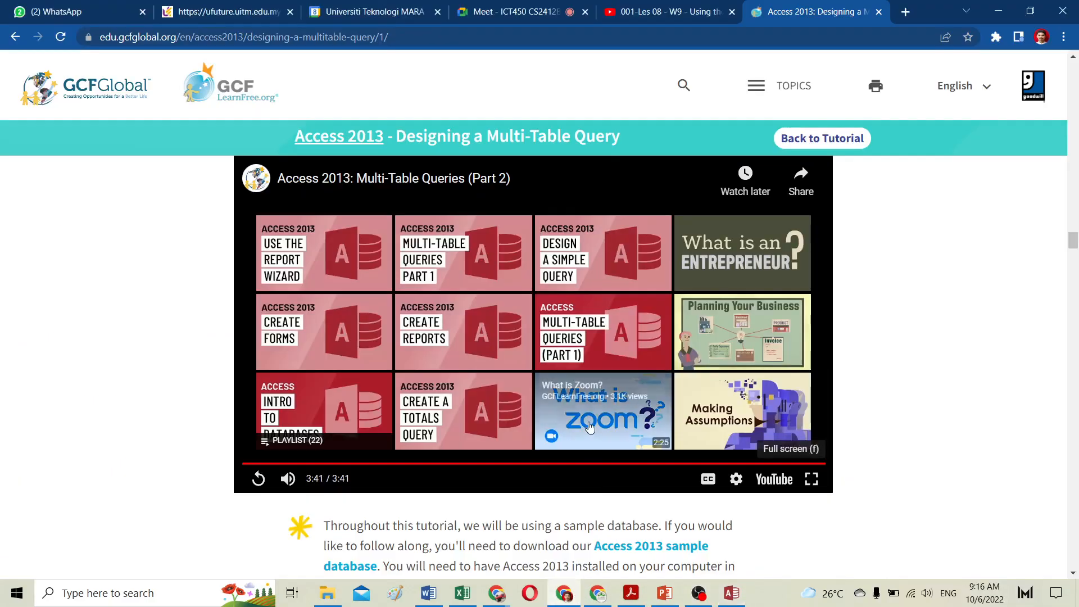
scroll(590, 427, down, 18)
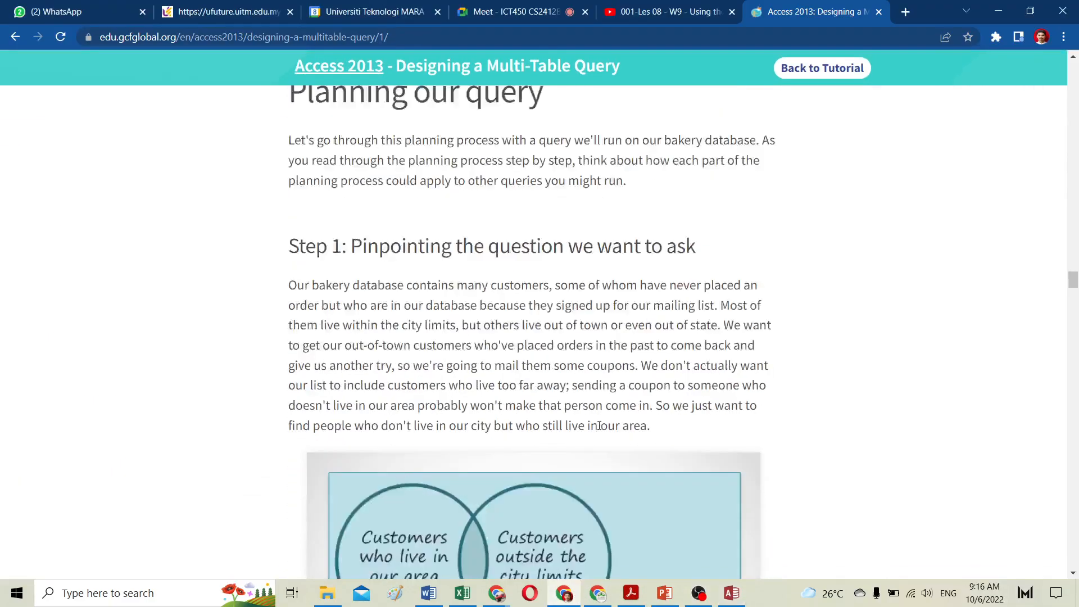
scroll(600, 426, down, 5)
scroll(599, 425, up, 6)
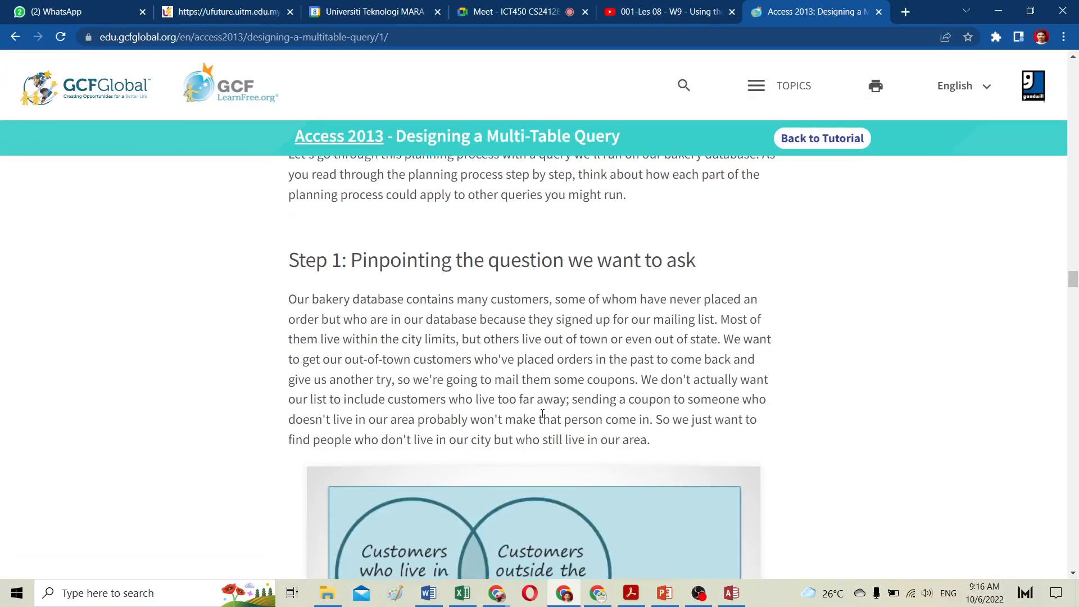
scroll(542, 413, down, 12)
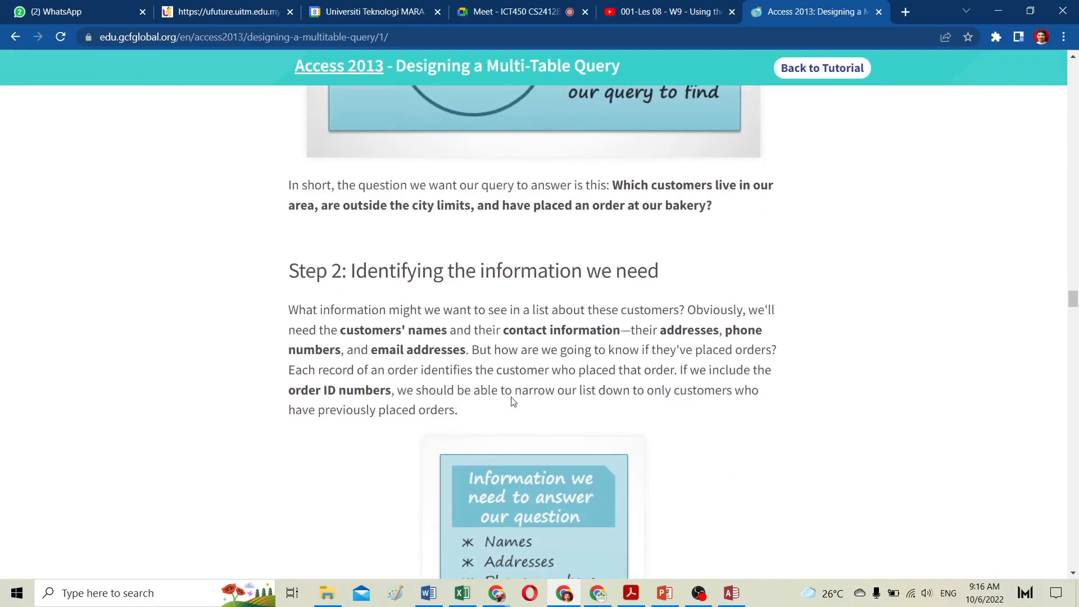
scroll(512, 397, down, 3)
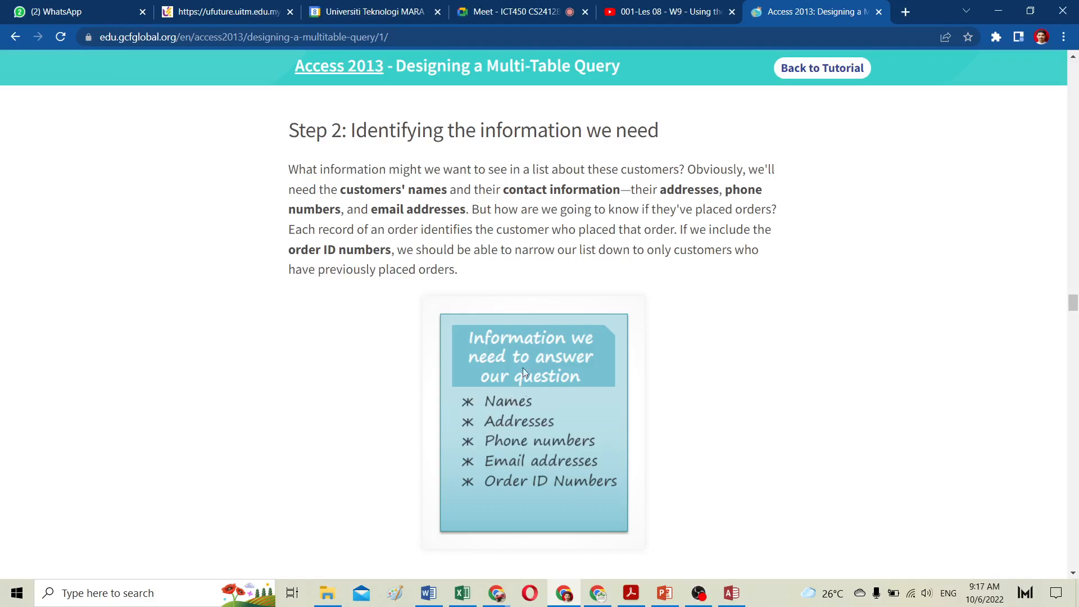
scroll(533, 397, down, 7)
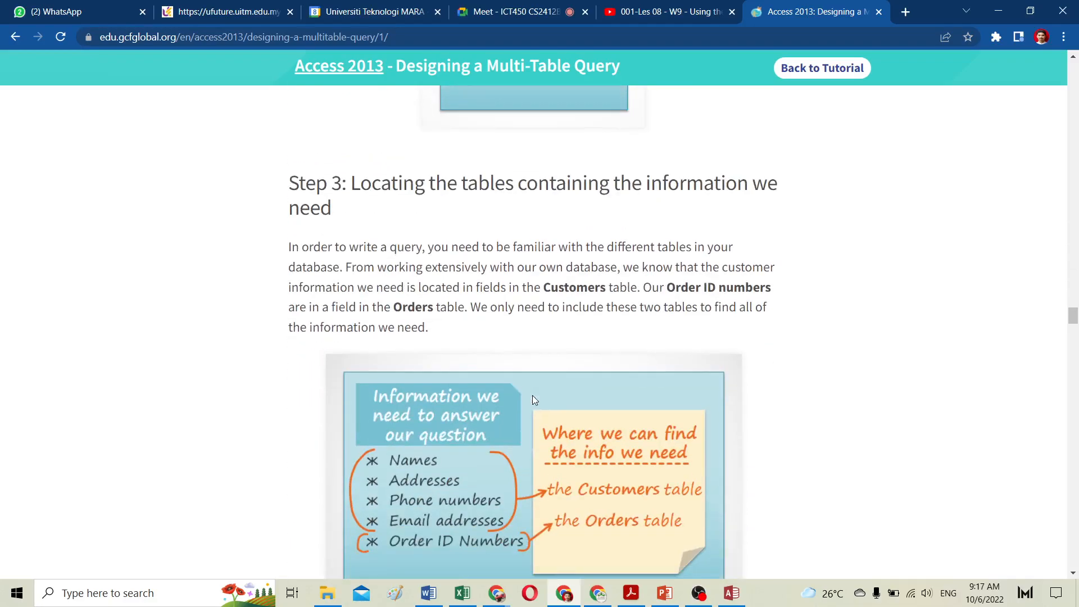
scroll(536, 399, down, 2)
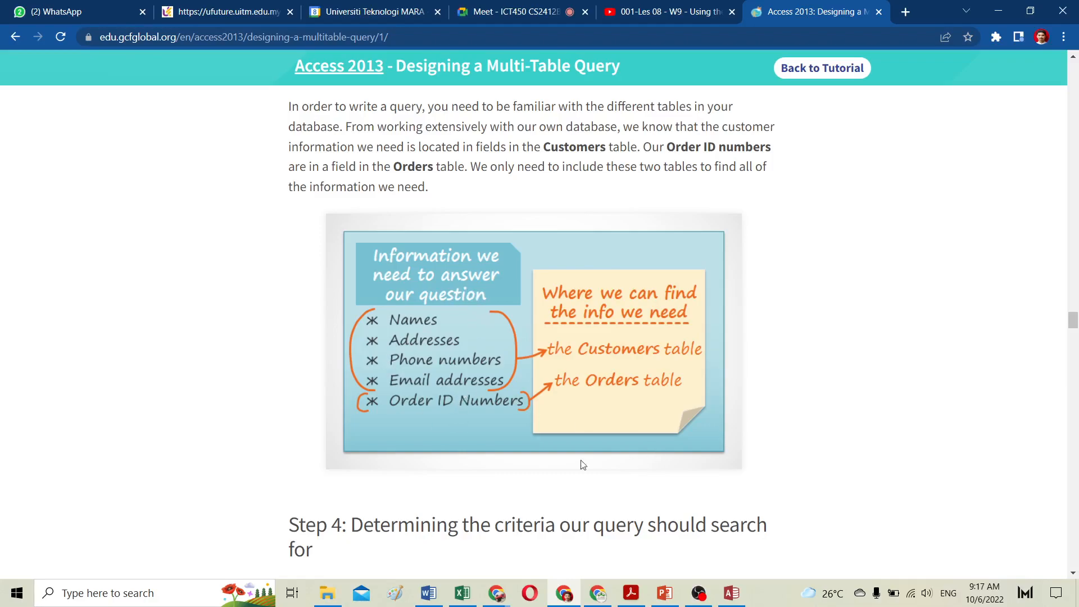
scroll(426, 419, down, 7)
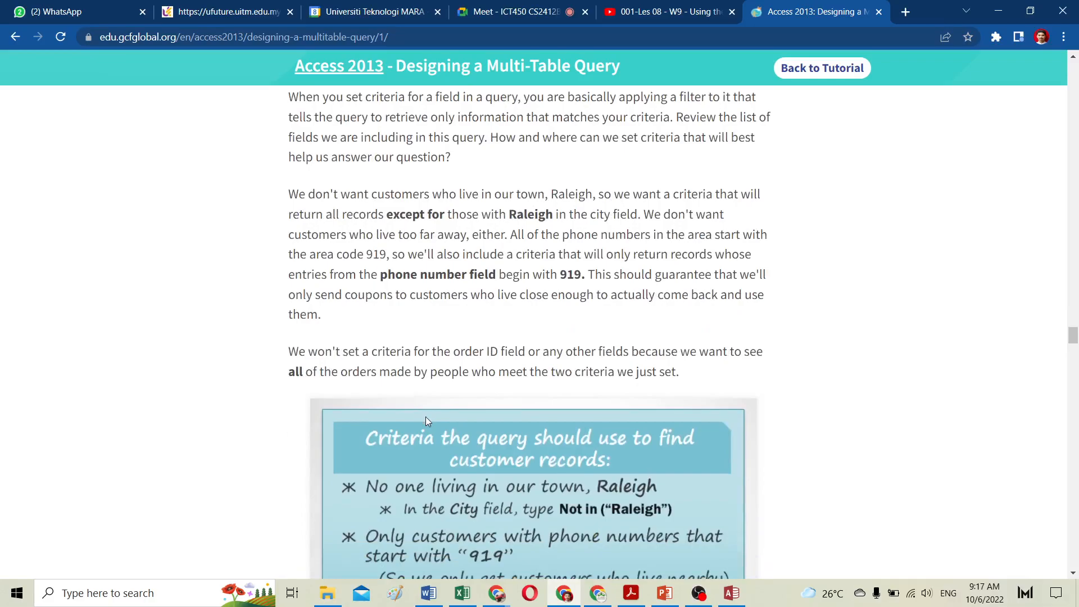
scroll(426, 419, up, 3)
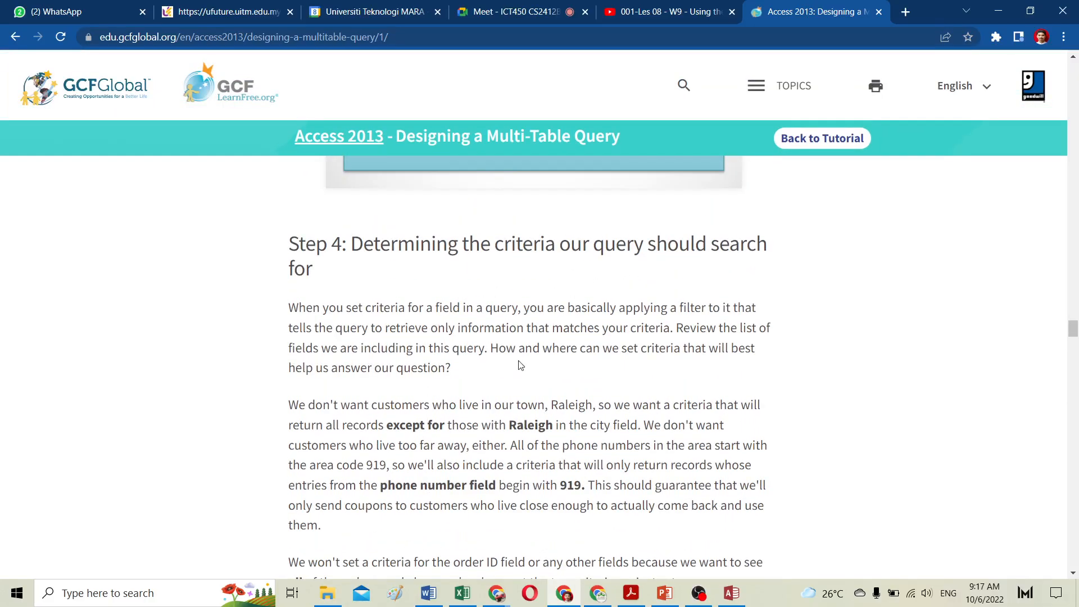
scroll(518, 365, down, 6)
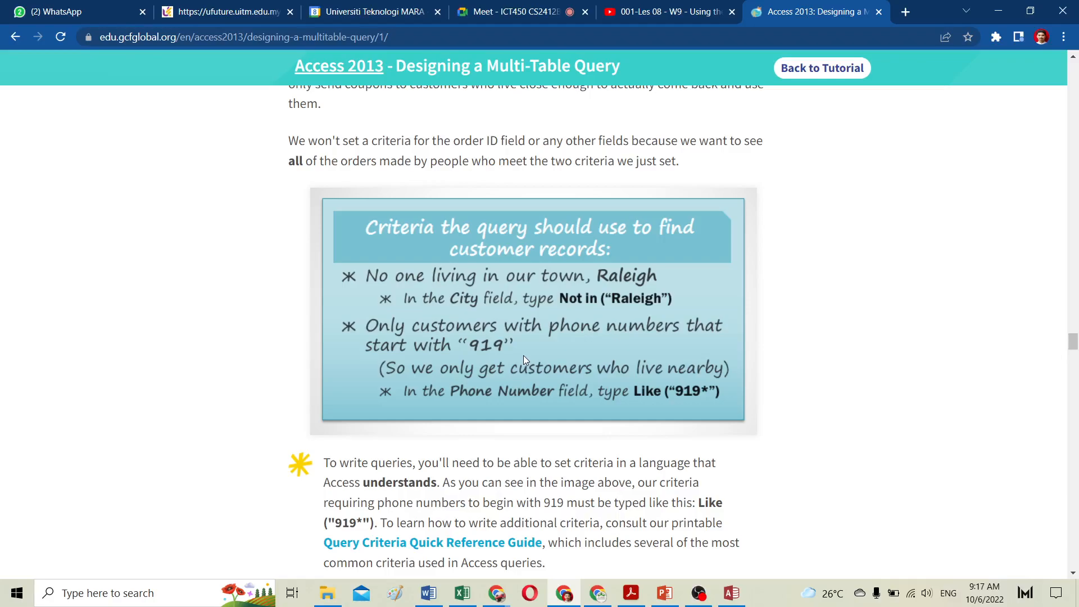
scroll(524, 360, down, 6)
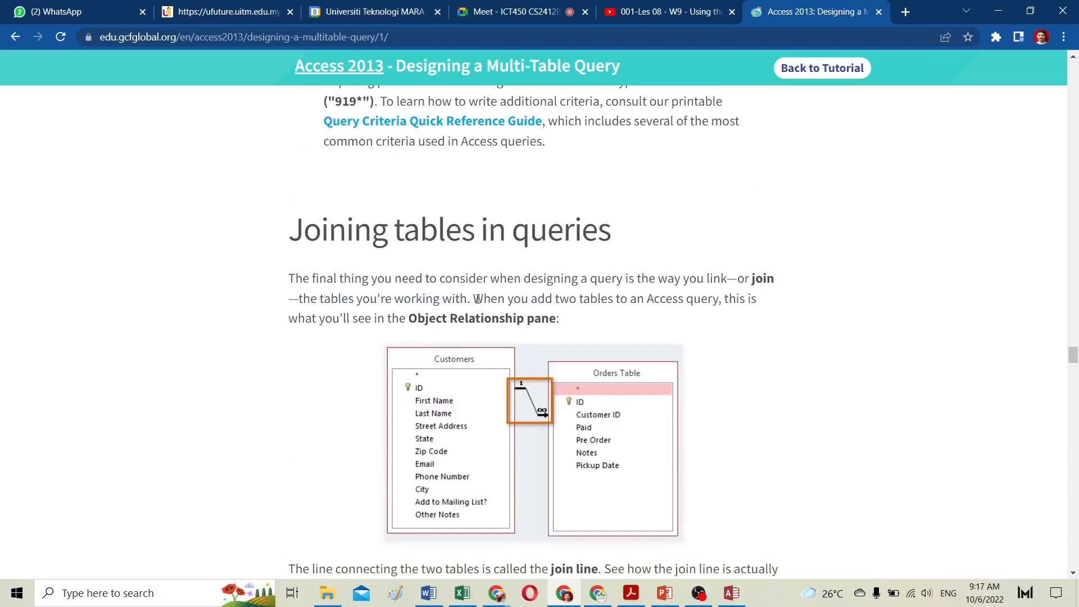
scroll(492, 362, down, 15)
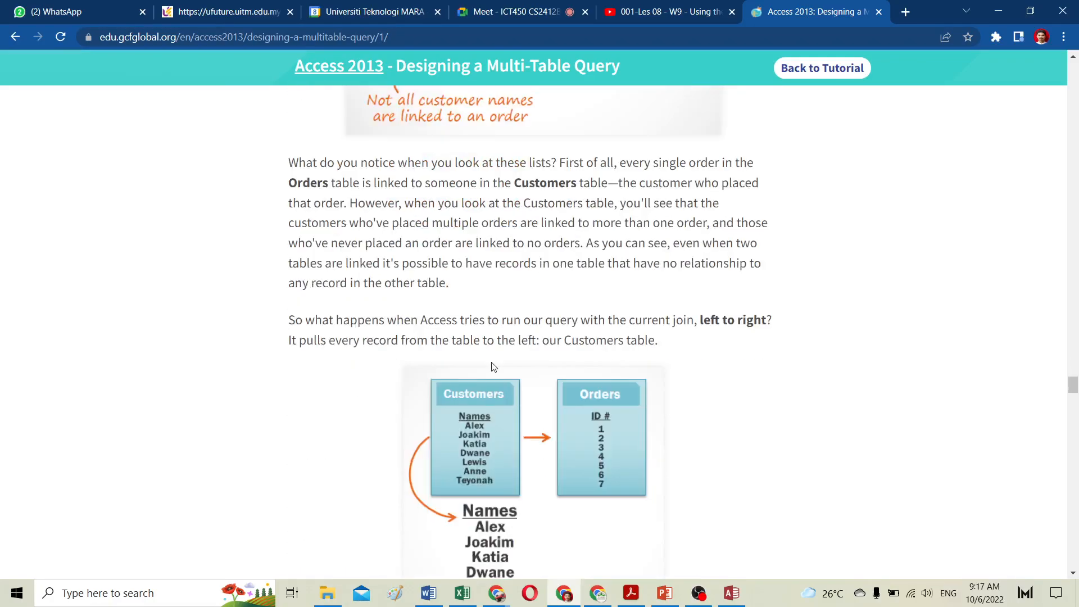
scroll(493, 366, down, 14)
scroll(491, 362, down, 18)
scroll(492, 361, down, 10)
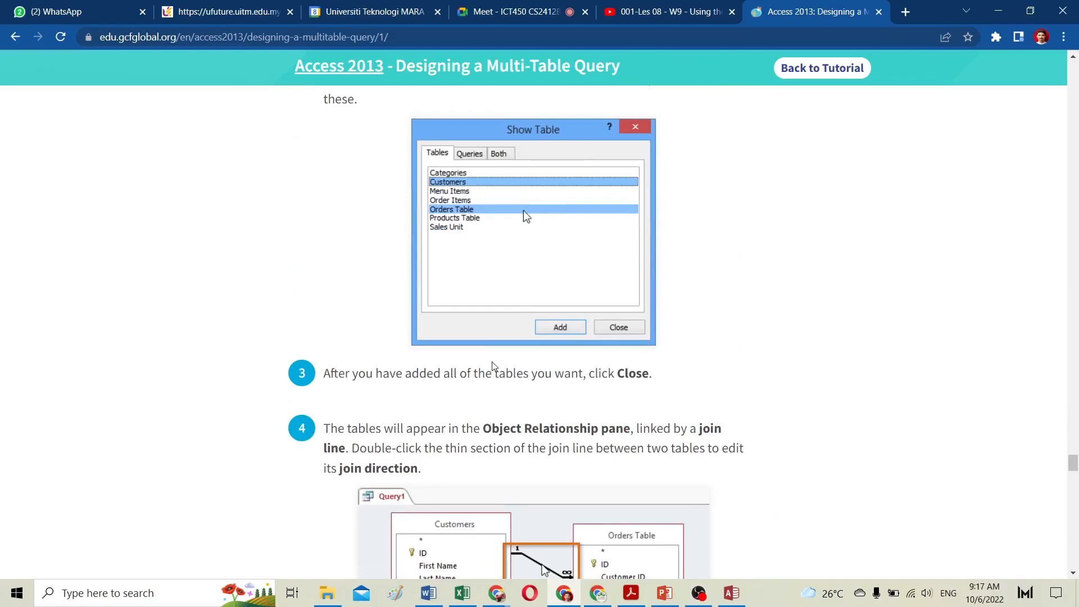
scroll(492, 365, down, 20)
scroll(492, 365, down, 10)
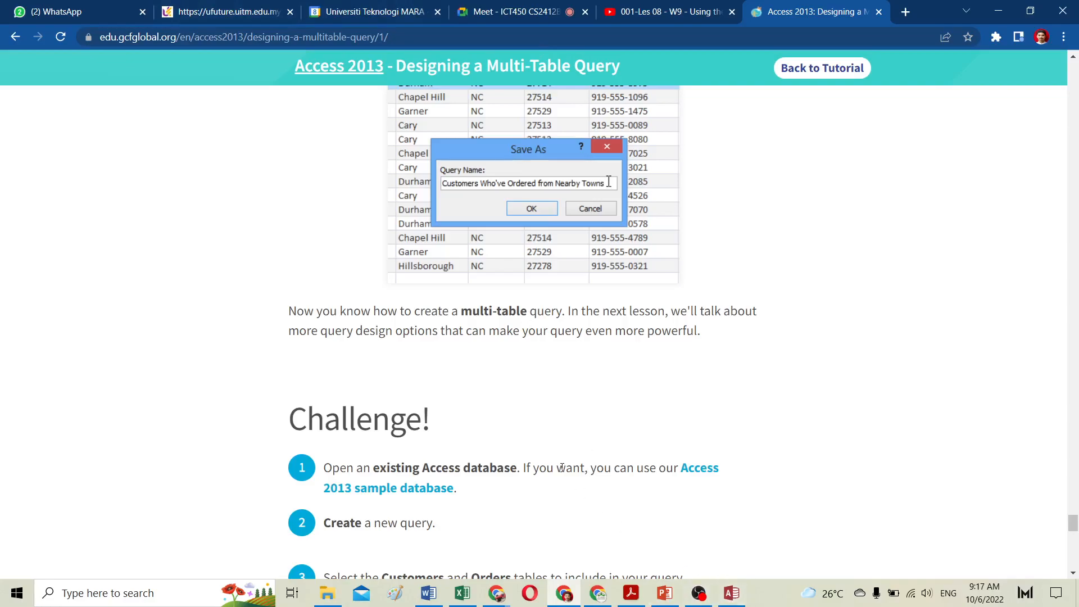
scroll(563, 472, up, 6)
scroll(563, 471, up, 3)
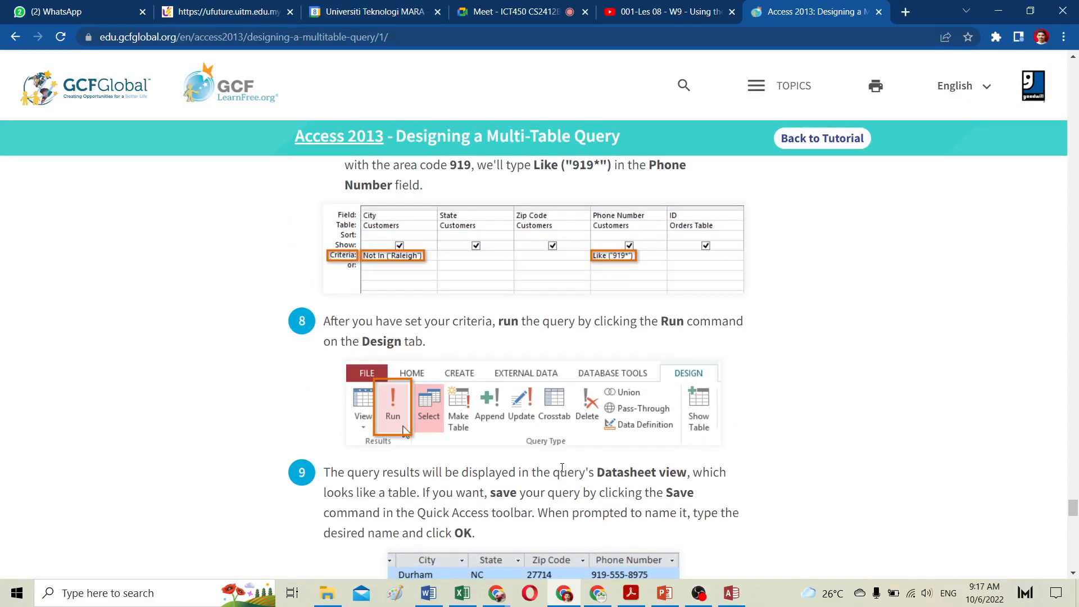
scroll(562, 468, up, 7)
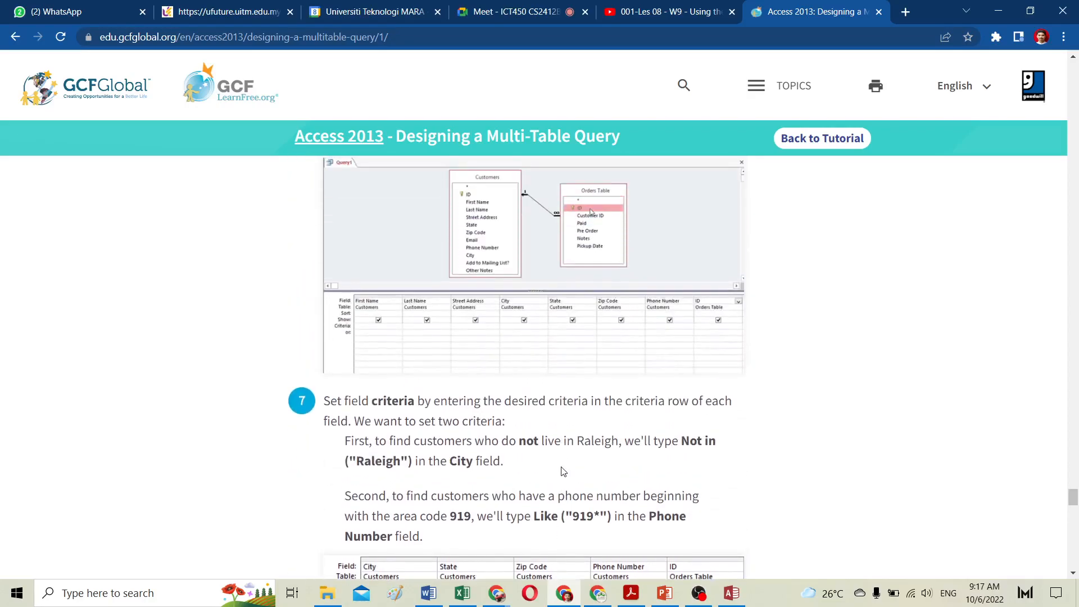
scroll(563, 471, up, 1)
scroll(562, 468, down, 20)
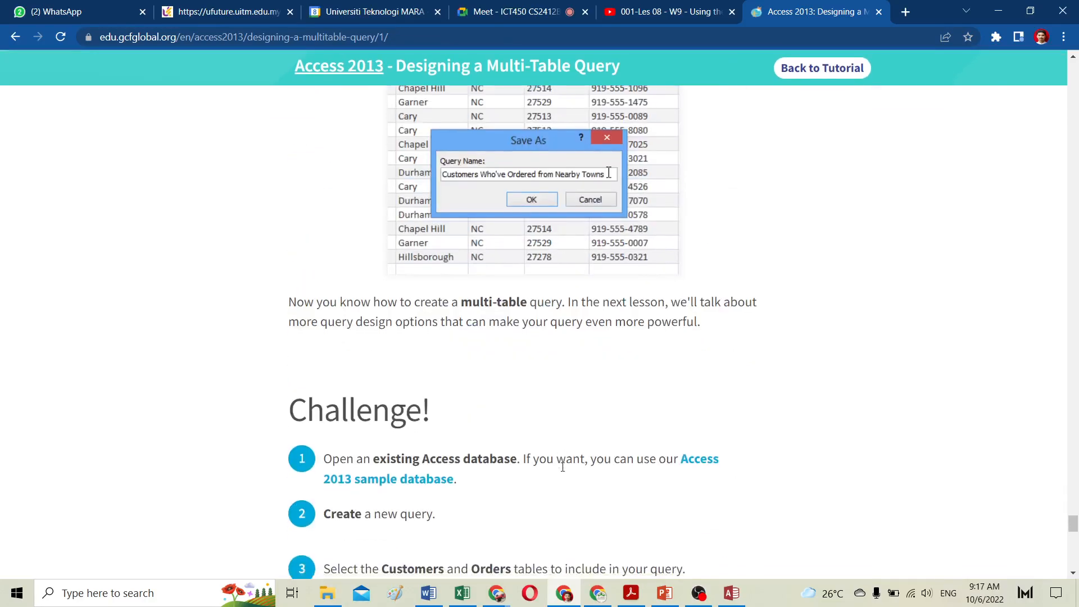
scroll(563, 471, up, 5)
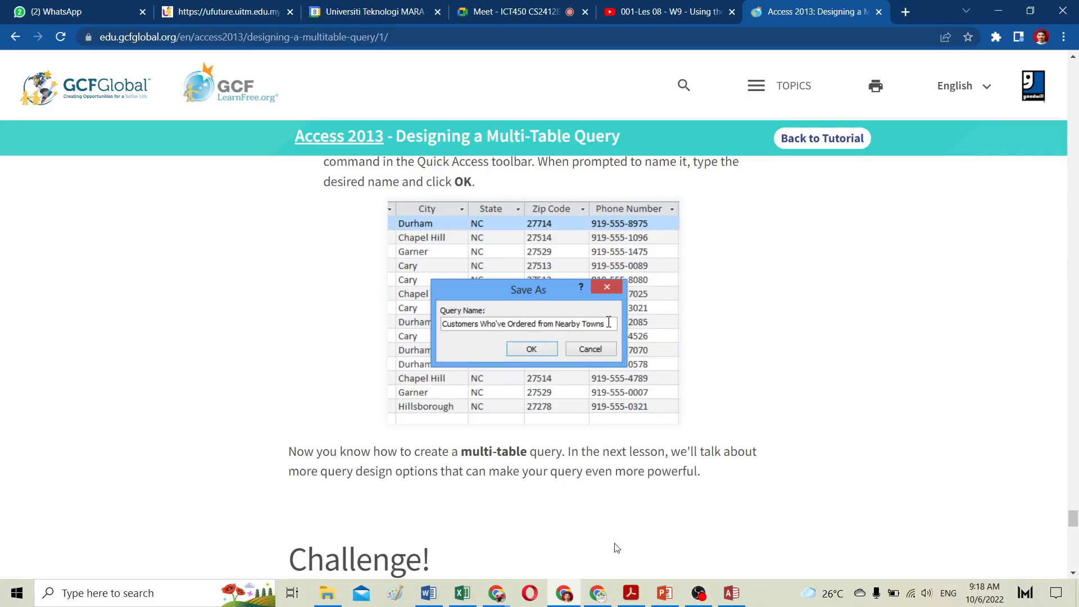
Step: Return to Access and confirm the join option including all records from Orders Table
click(735, 599)
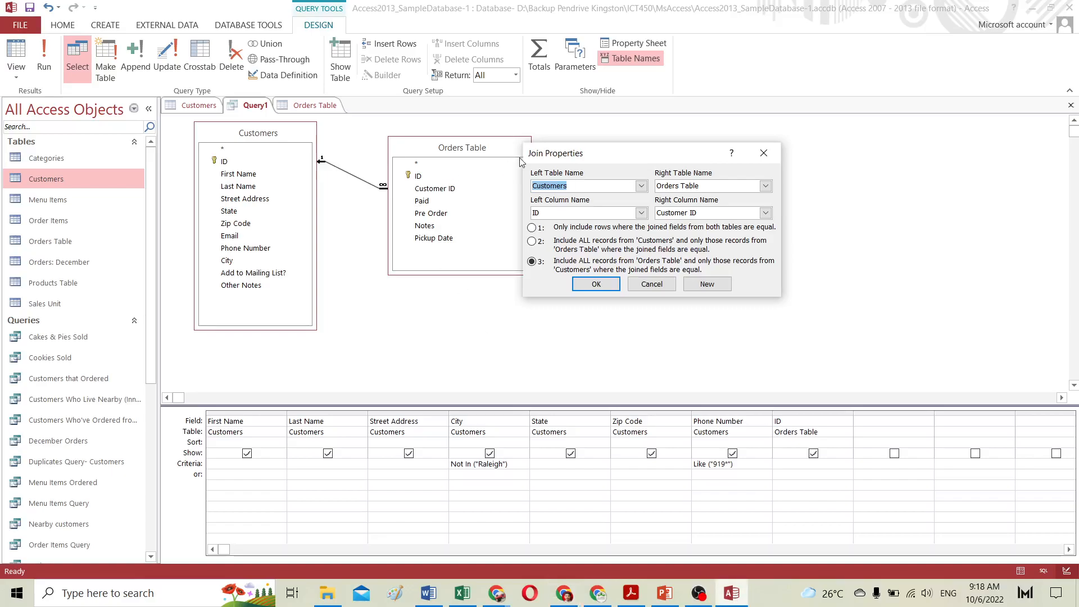
click(614, 281)
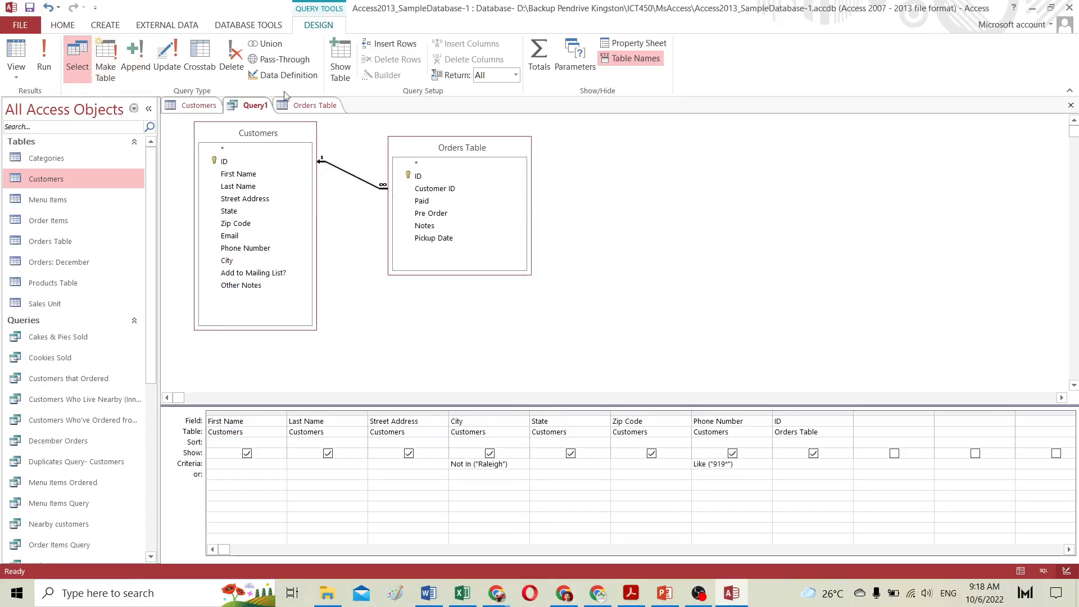
Step: Save the query with the name Customer outside nearby
click(30, 7)
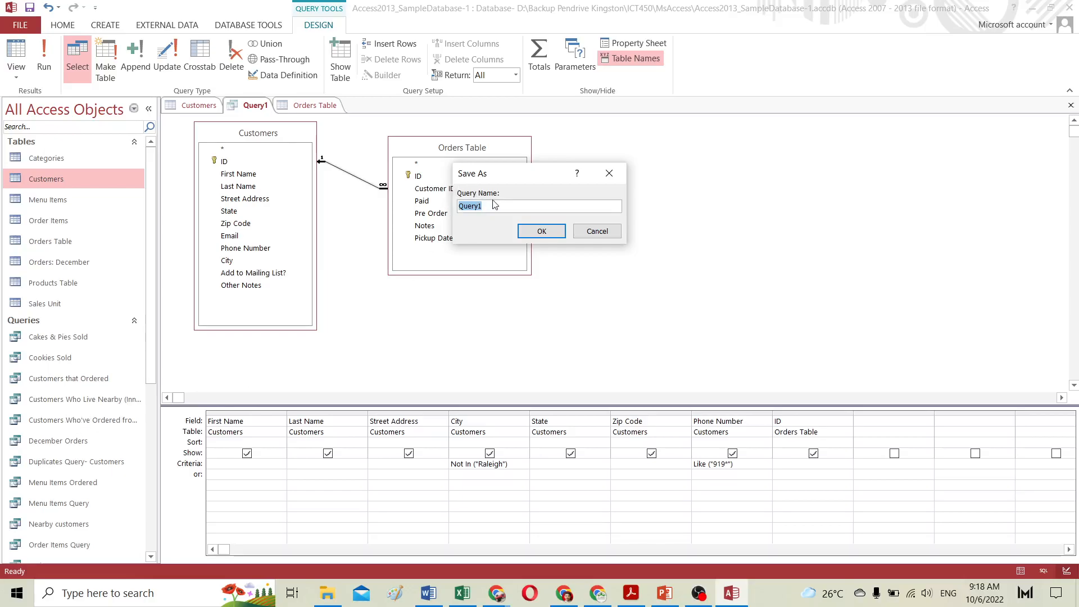
text(Custome)
text(y)
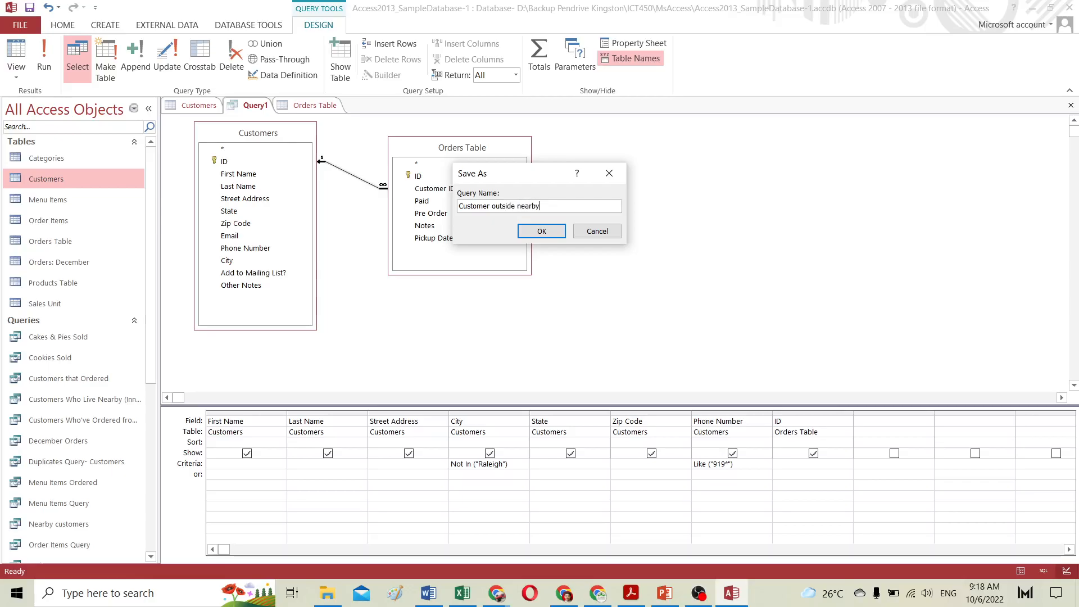
click(542, 232)
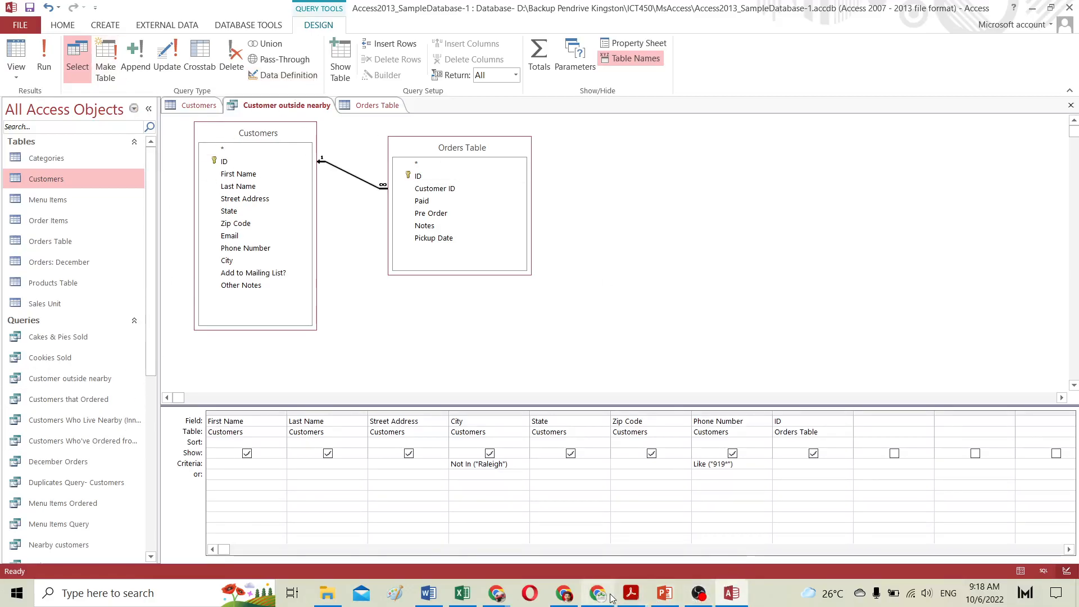
Step: Switch to the browser tutorial and continue to the More Query Design Options lesson
mouse_move(590, 597)
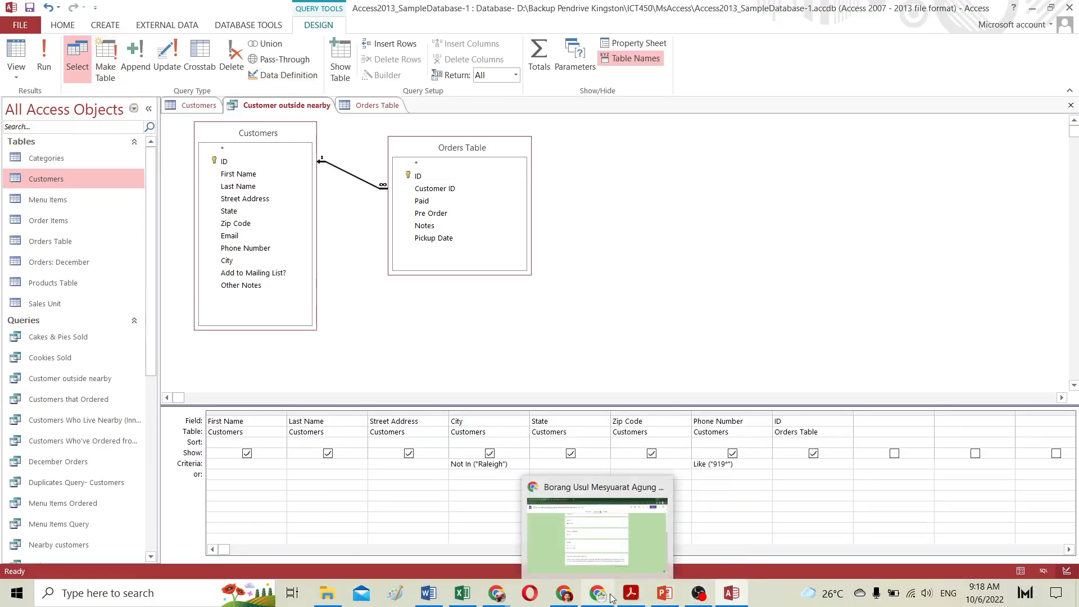
click(563, 591)
scroll(573, 384, down, 15)
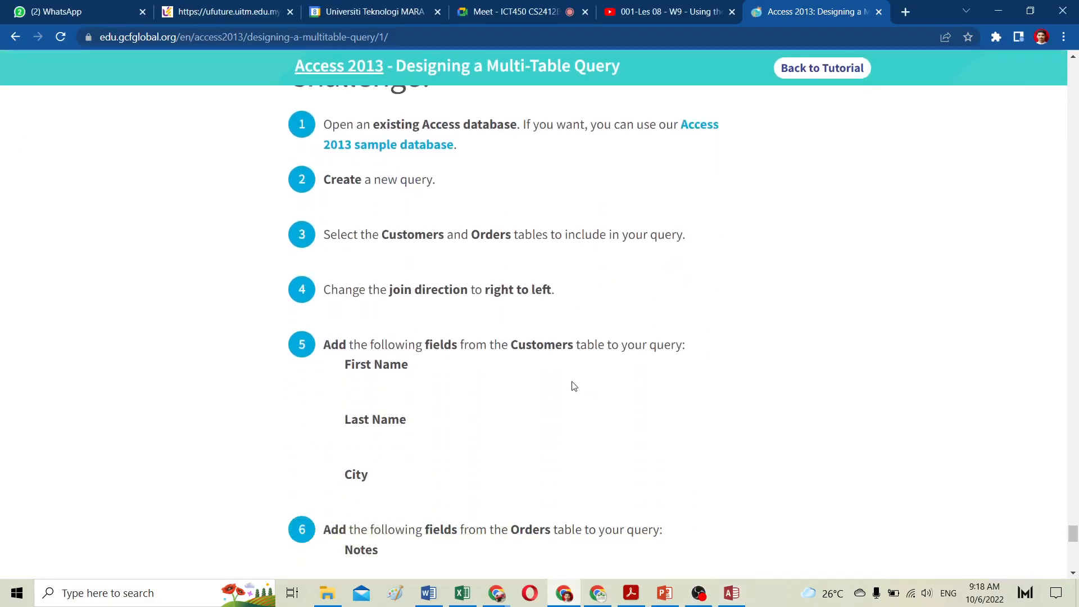
scroll(573, 385, down, 5)
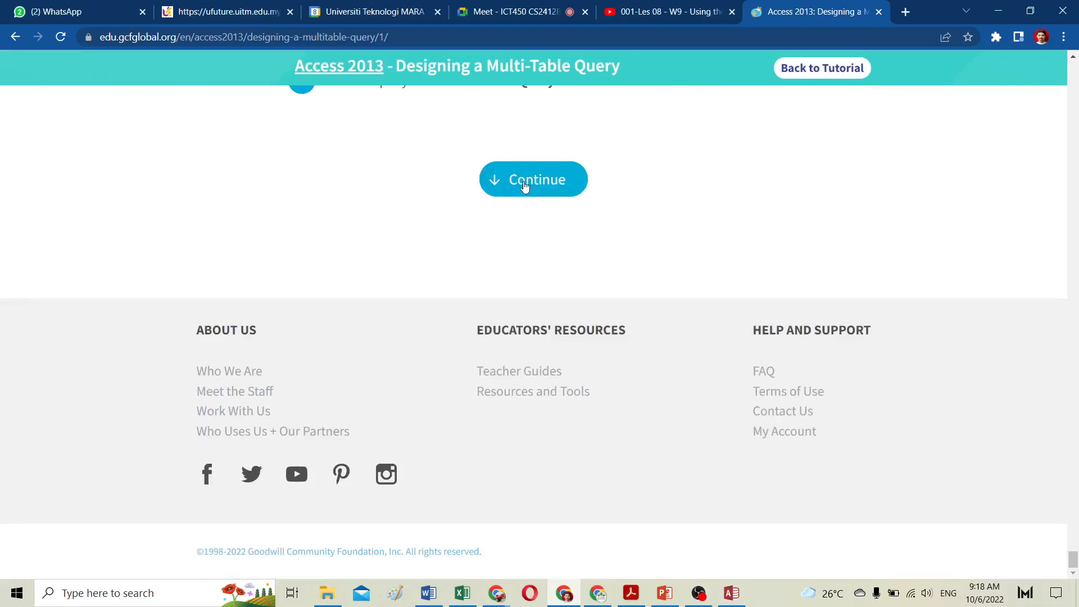
click(523, 186)
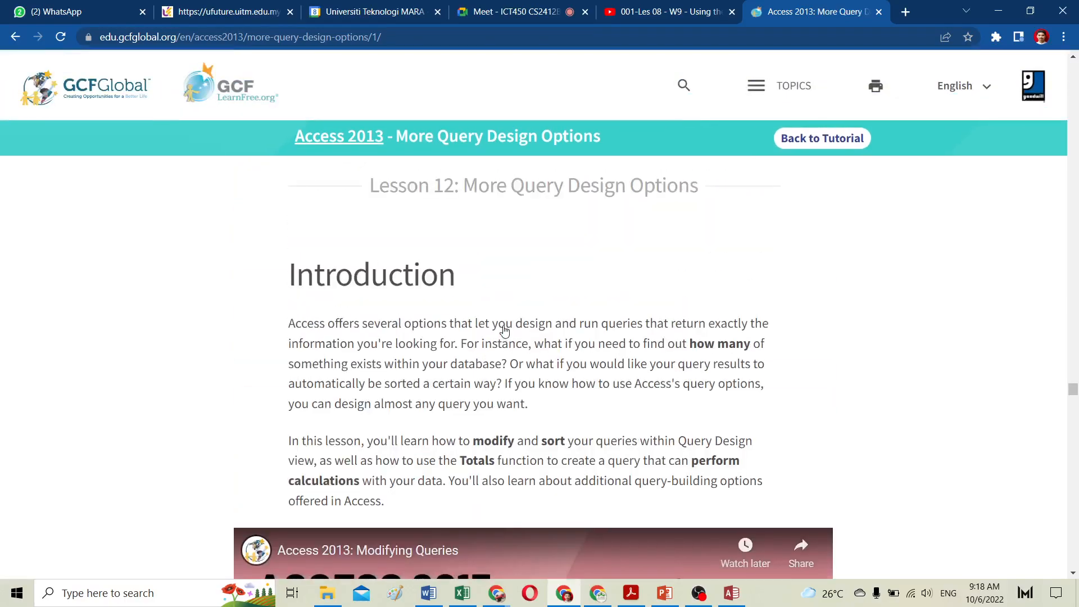
scroll(504, 331, down, 7)
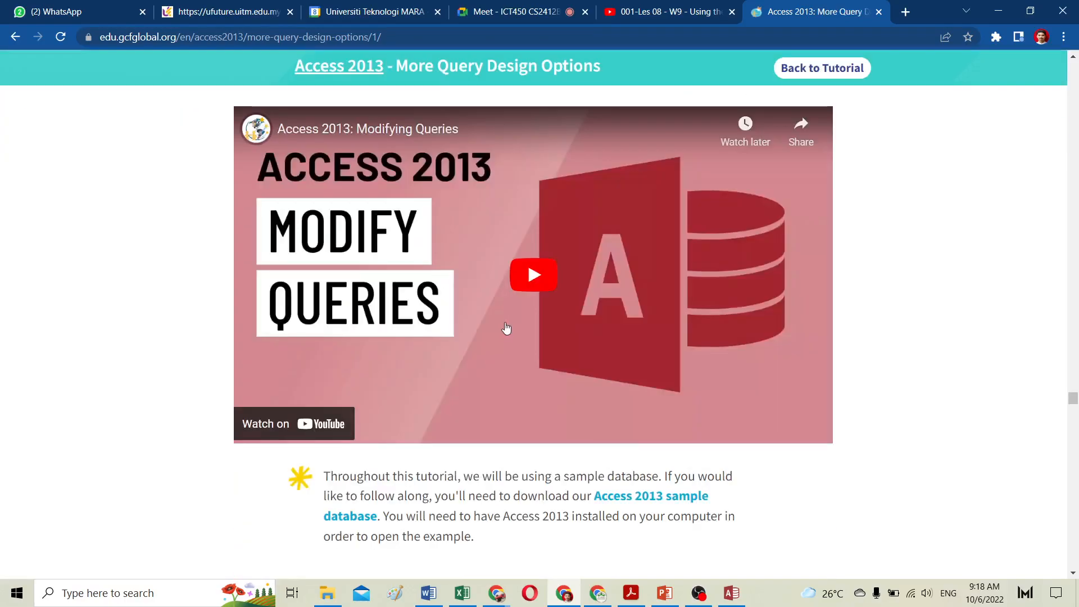
scroll(506, 329, up, 1)
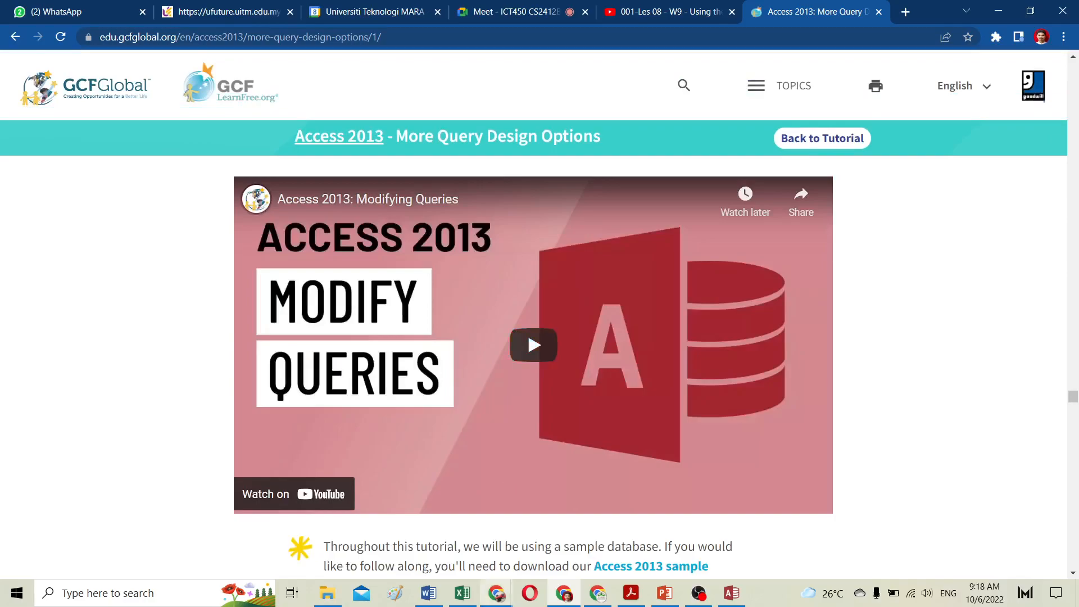
Step: Switch to the SOW - ICT450 PDF in Acrobat Reader and select the Lab 10 title text
click(632, 593)
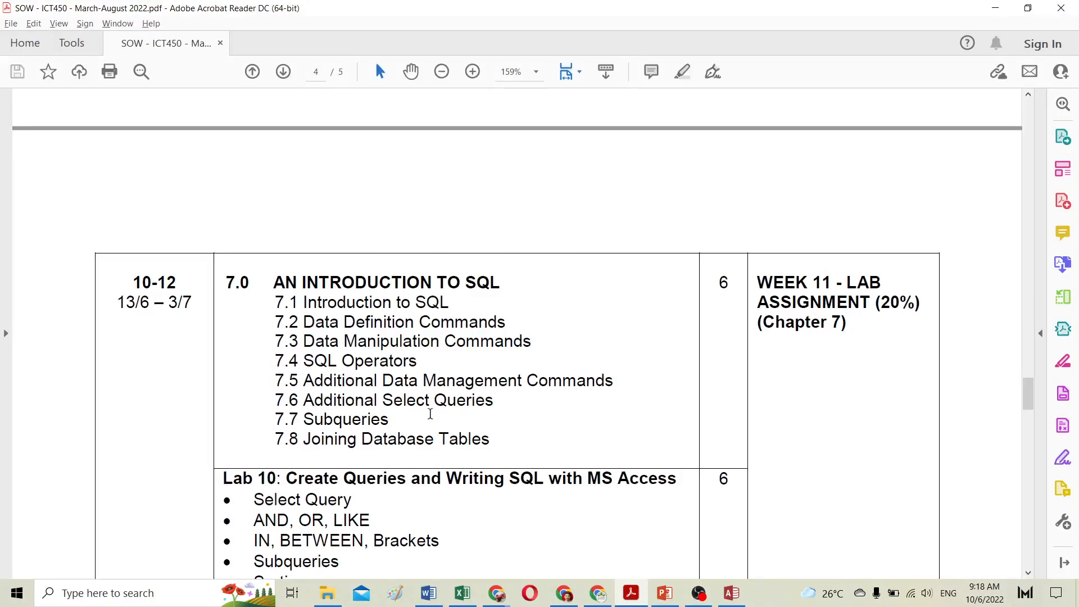
scroll(426, 398, down, 2)
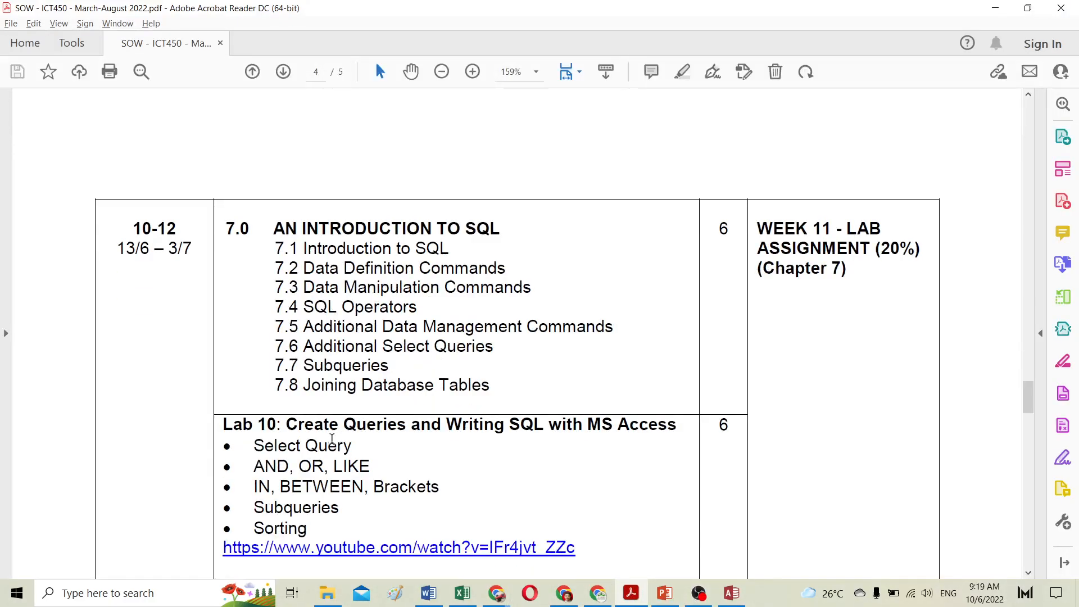
drag(291, 432, 670, 429)
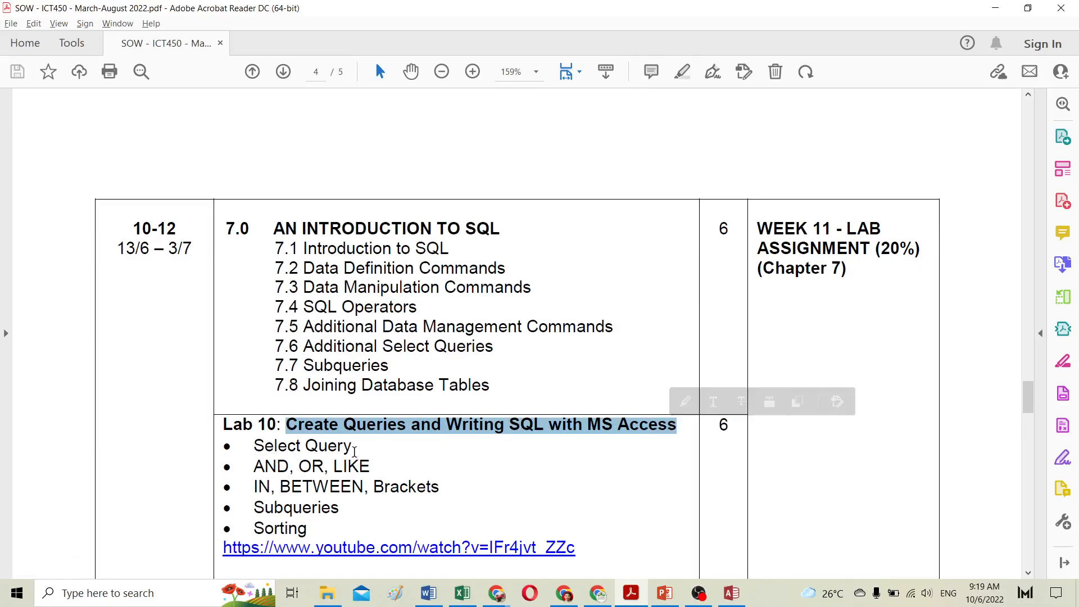
scroll(355, 451, up, 10)
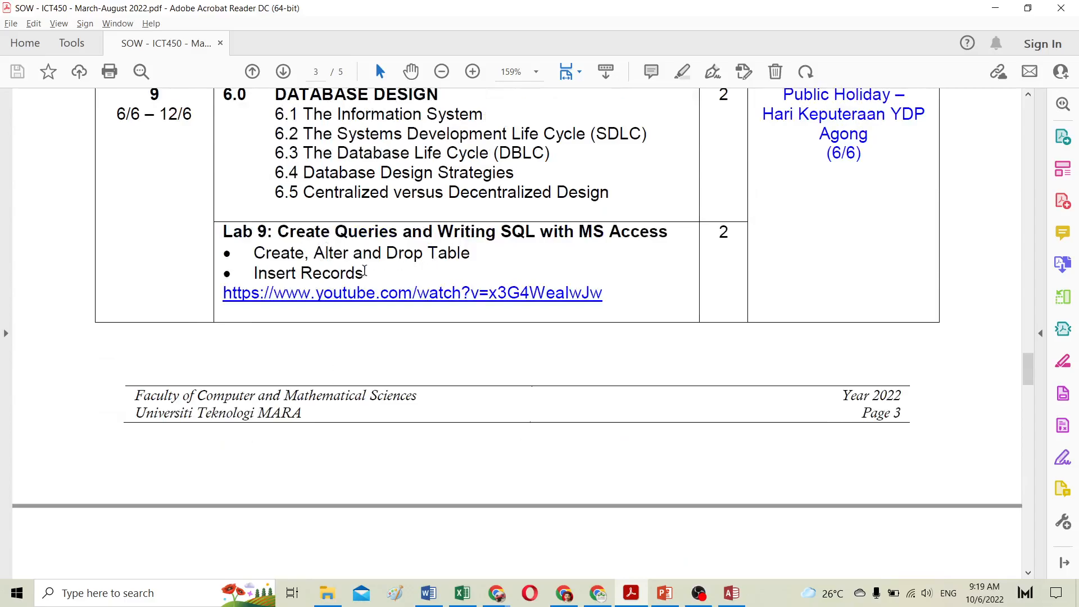
scroll(345, 307, down, 3)
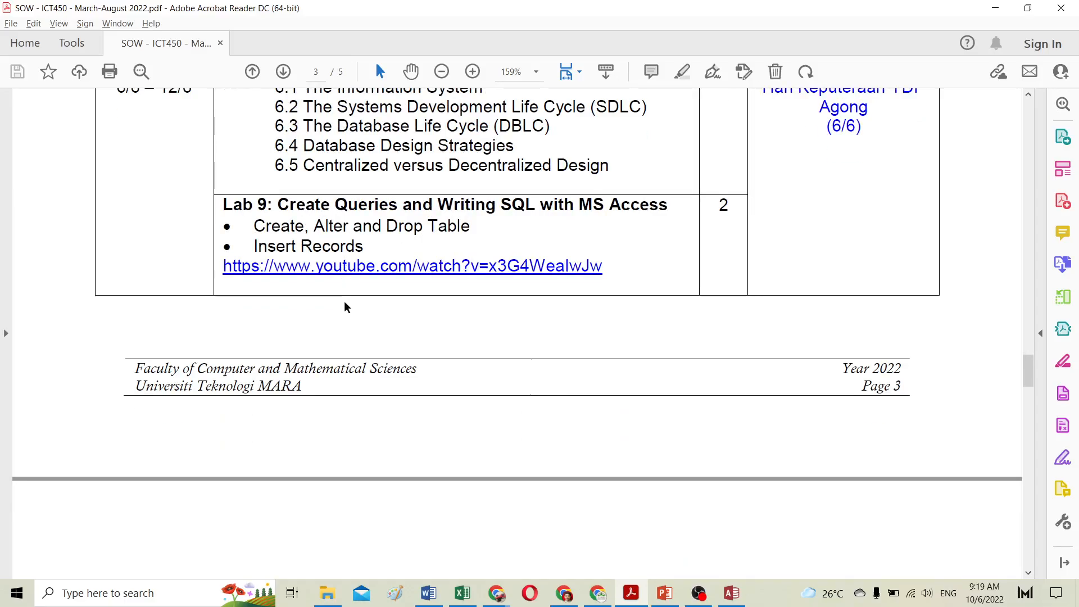
Step: Check the Lab 10 schedule entry and start the Access 2013: Modifying Queries tutorial video in full screen
scroll(345, 307, down, 5)
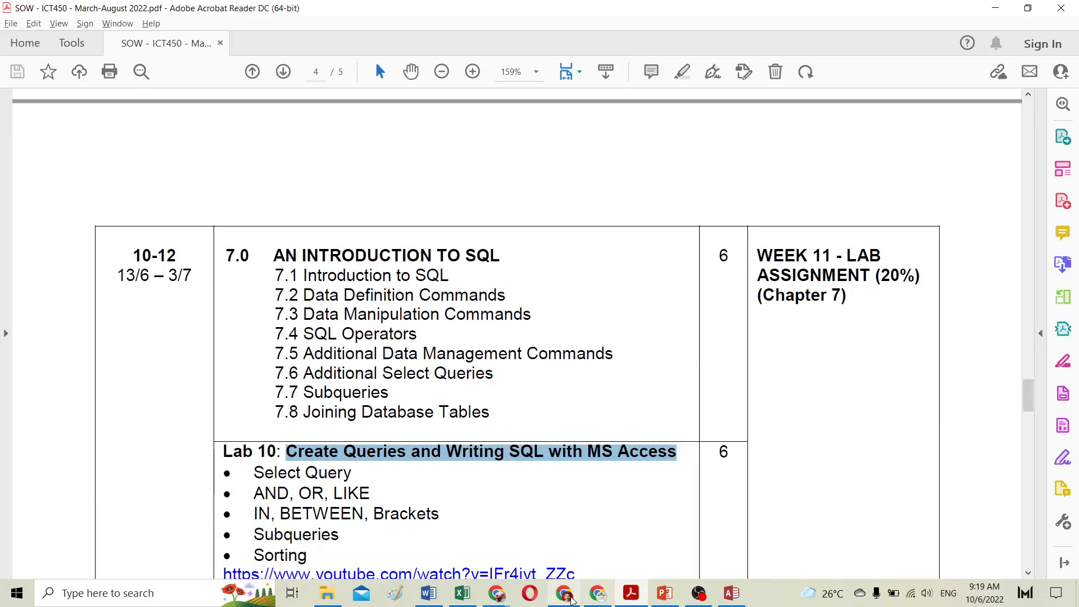
click(564, 593)
click(523, 355)
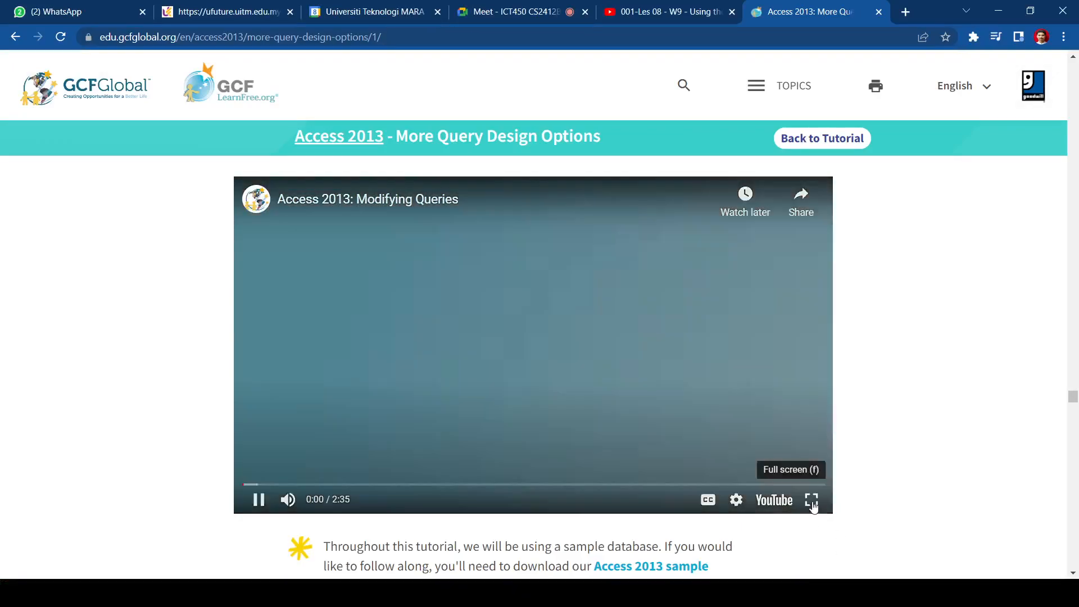
click(811, 499)
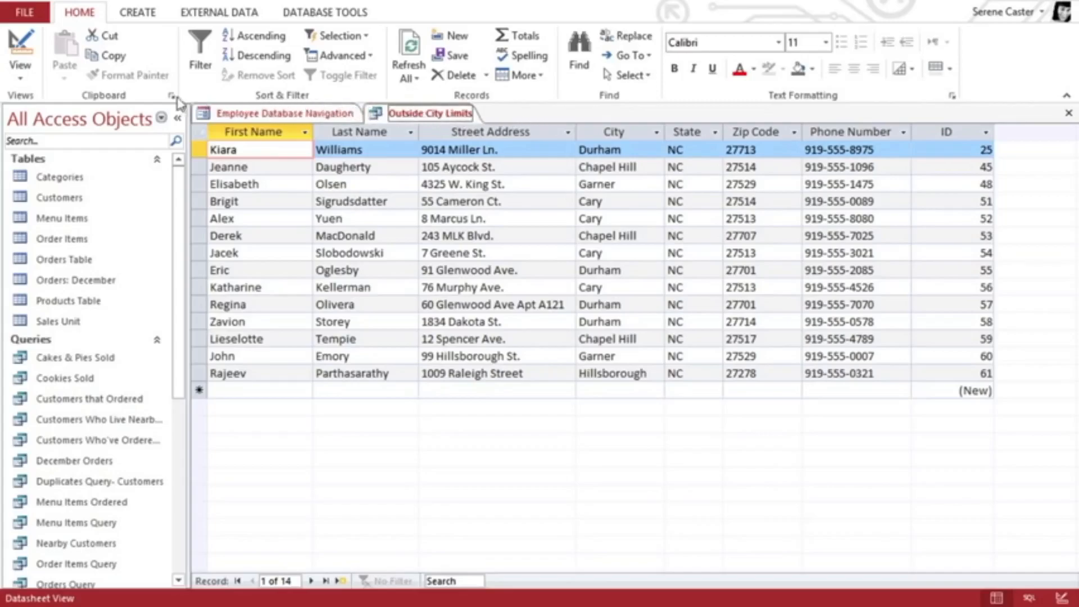
Step: Watch the tutorial video on sorting and rearranging query fields, and exit full screen at the end
click(24, 83)
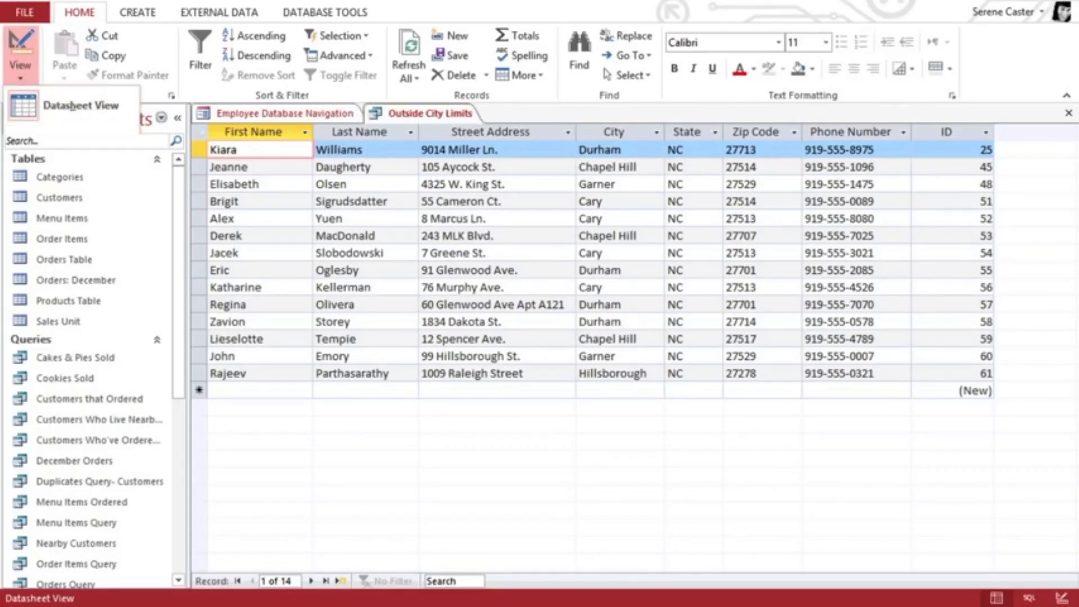
click(79, 147)
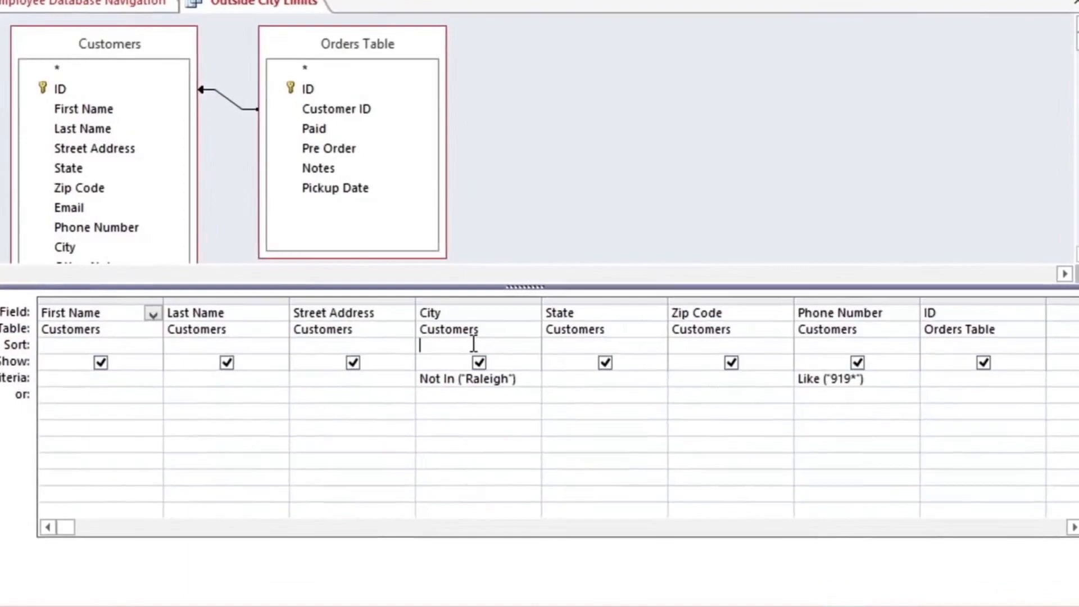
click(483, 340)
click(520, 353)
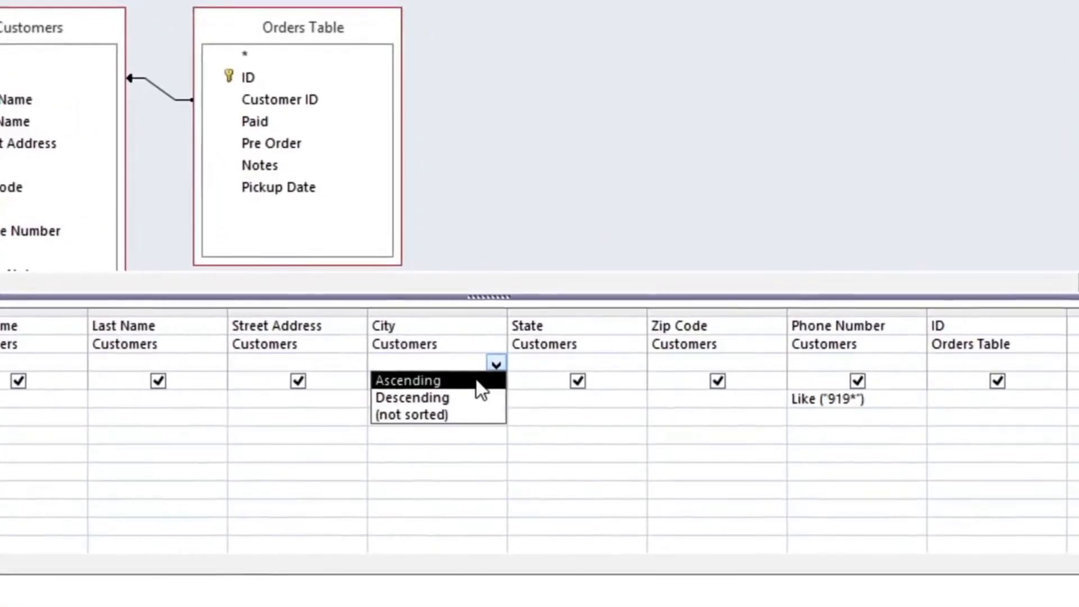
click(481, 380)
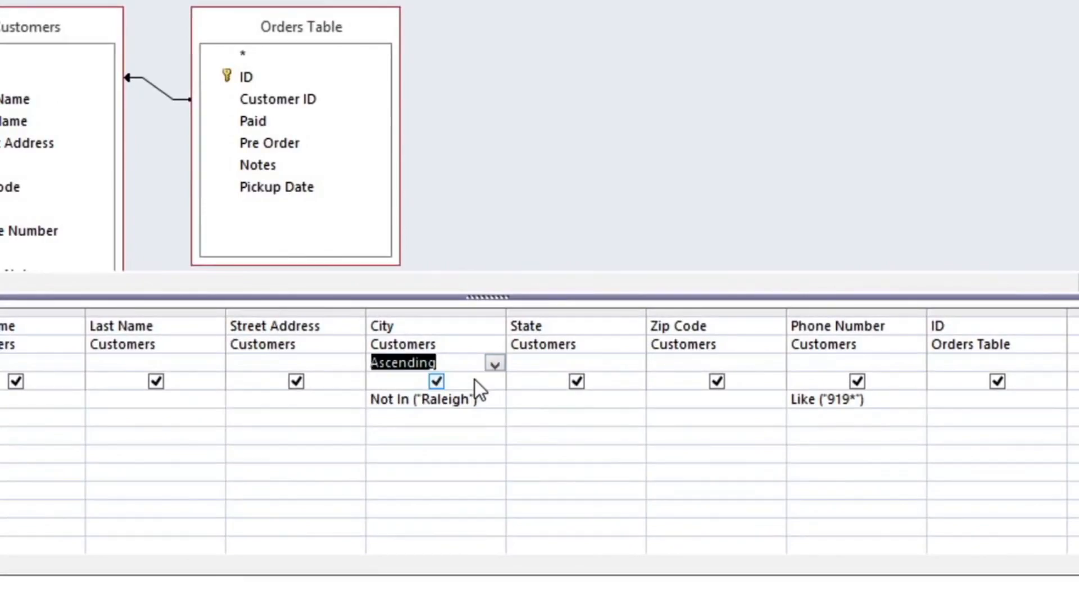
click(671, 364)
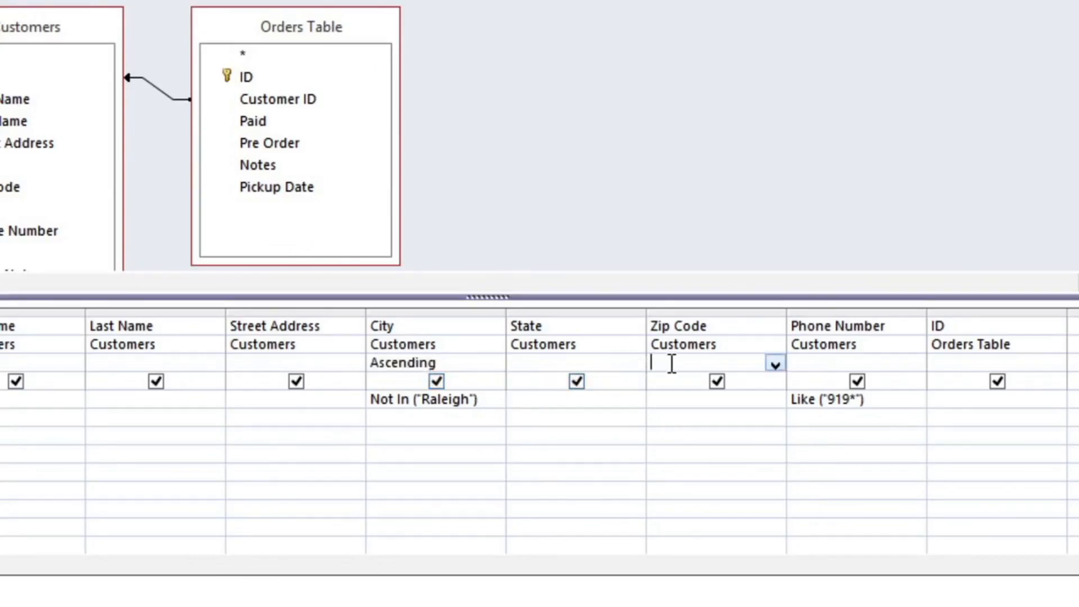
click(775, 365)
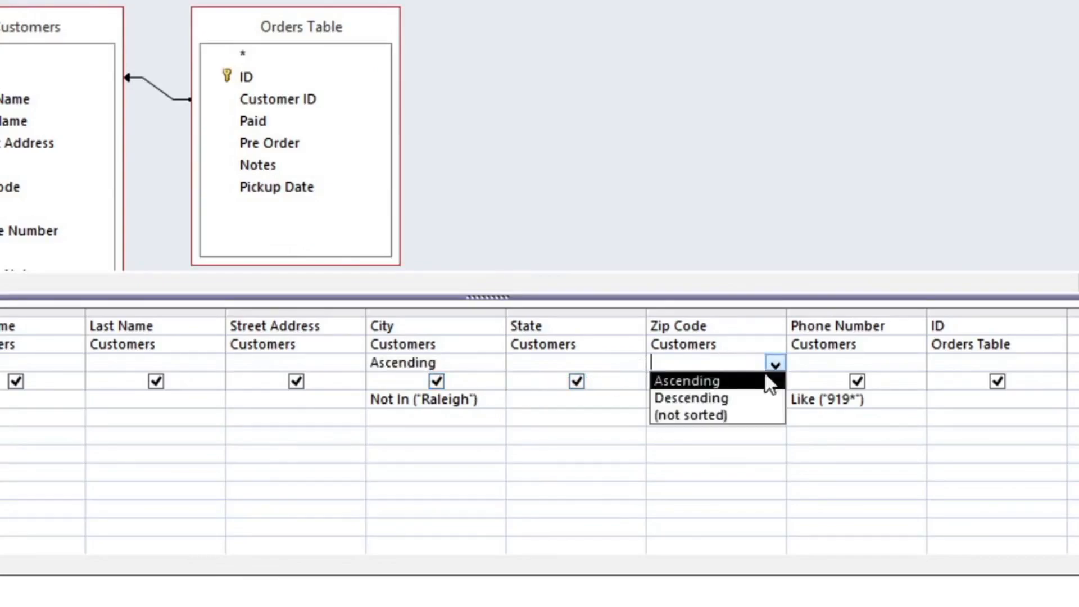
click(759, 380)
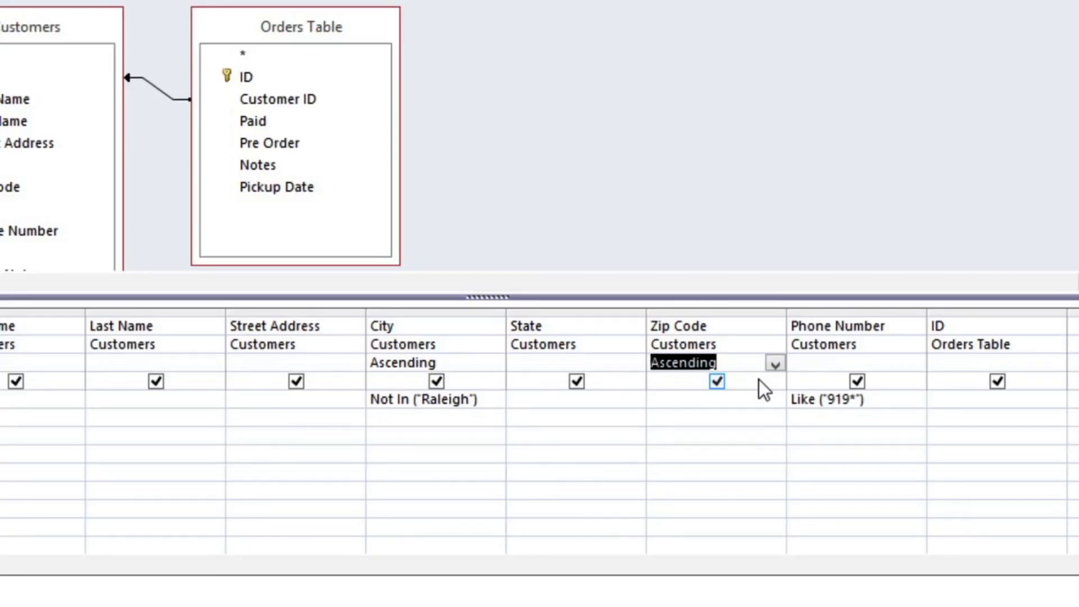
click(715, 311)
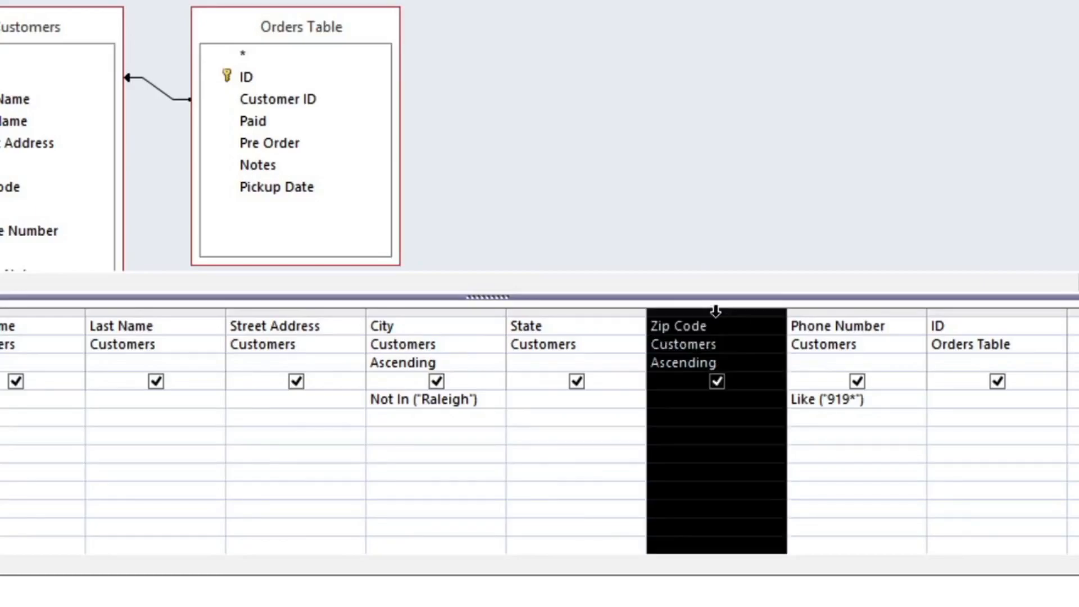
drag(717, 310, 390, 309)
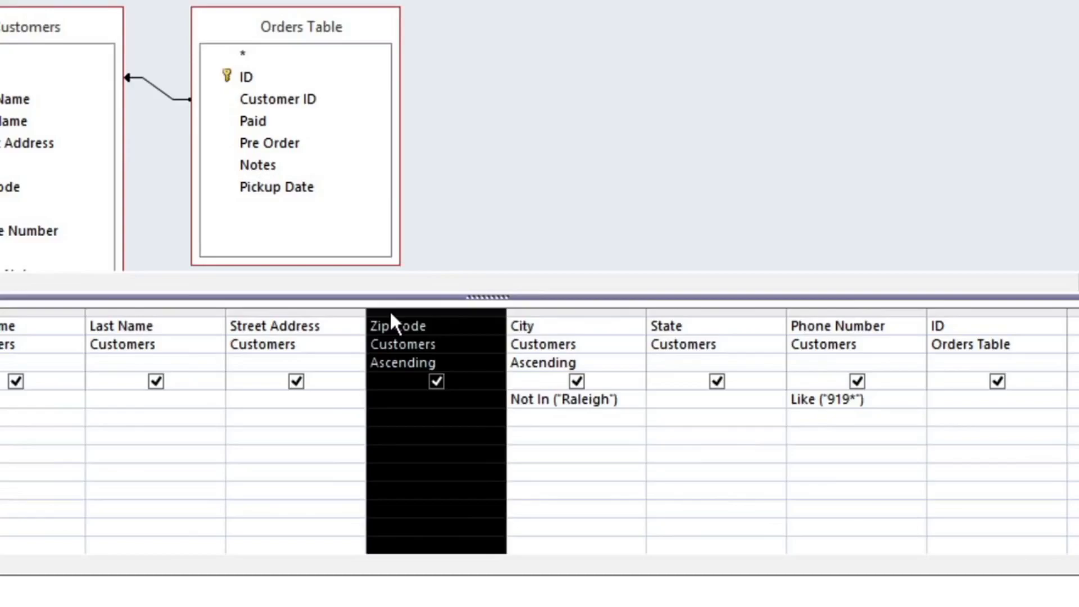
drag(389, 309, 788, 309)
click(735, 319)
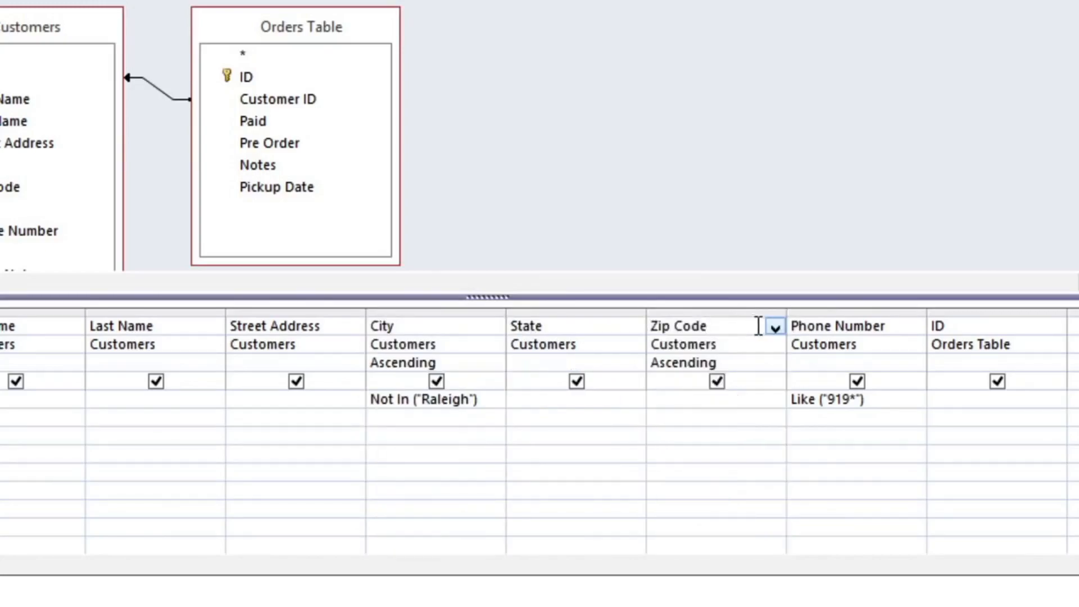
click(856, 381)
click(996, 381)
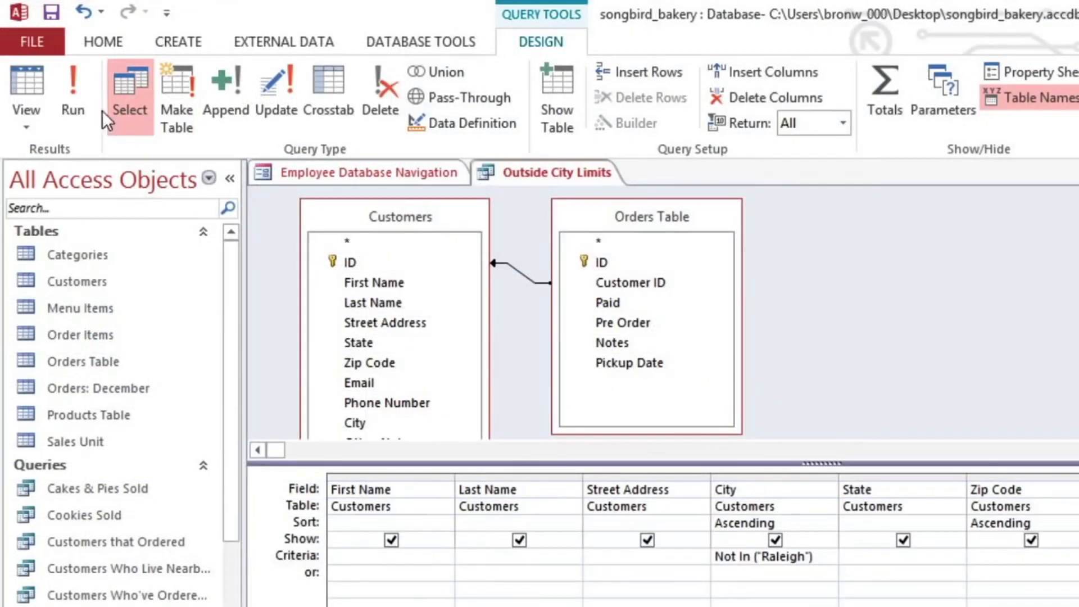
click(73, 101)
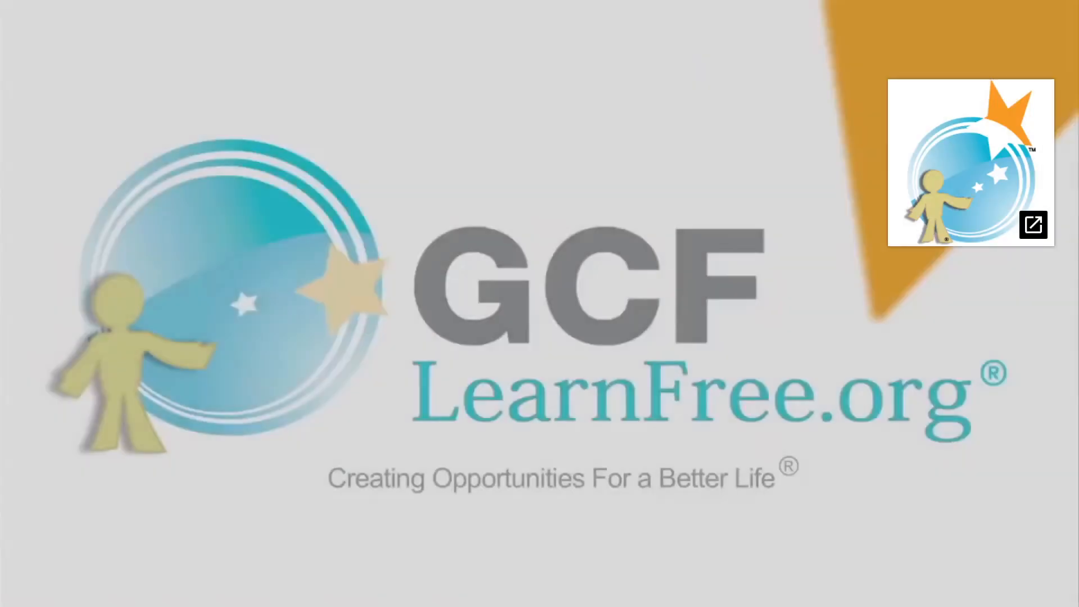
mouse_move(1044, 321)
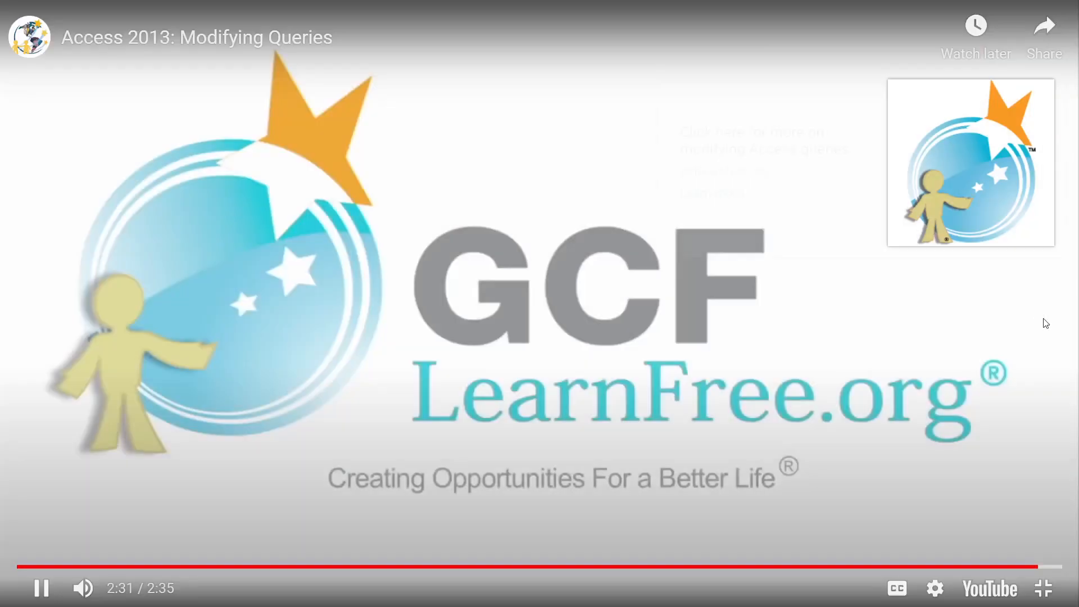
click(1044, 588)
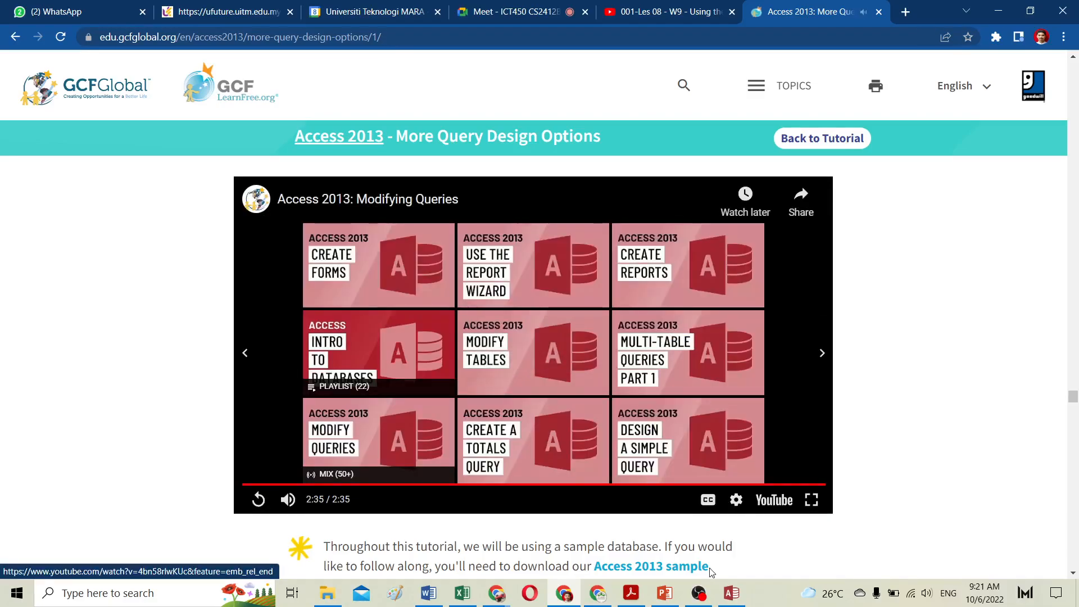
Step: Return to the Customer outside nearby query design and sort both City and Zip Code Ascending
click(732, 596)
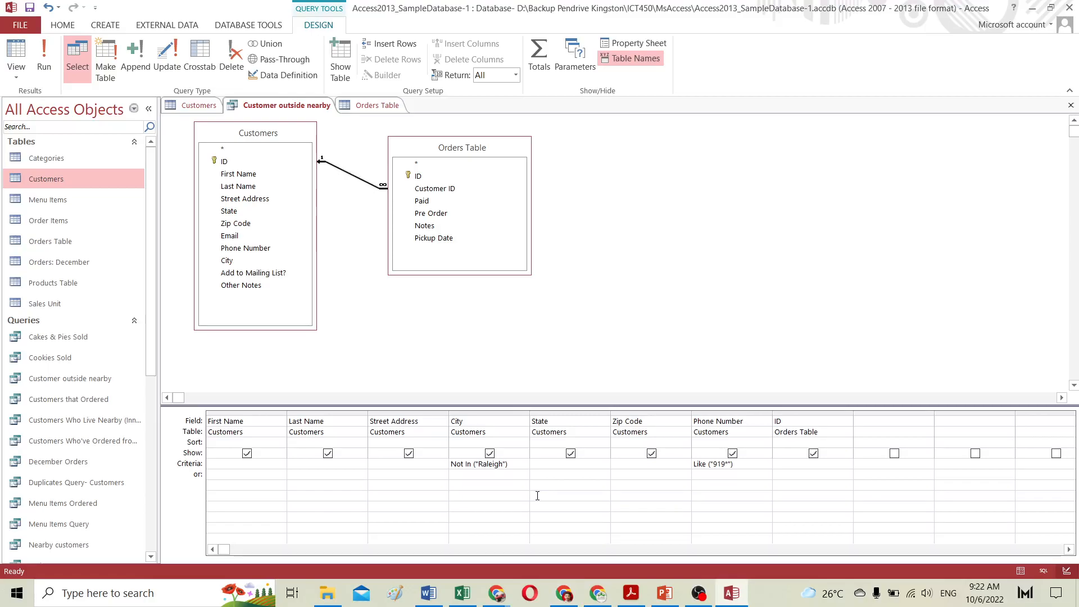
drag(560, 405, 557, 360)
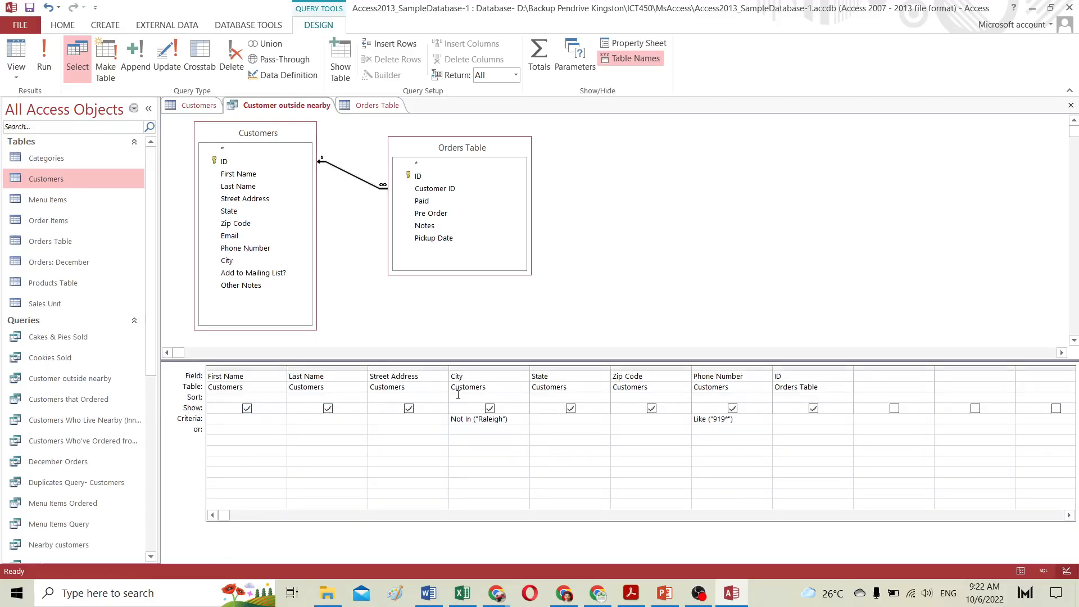
click(495, 398)
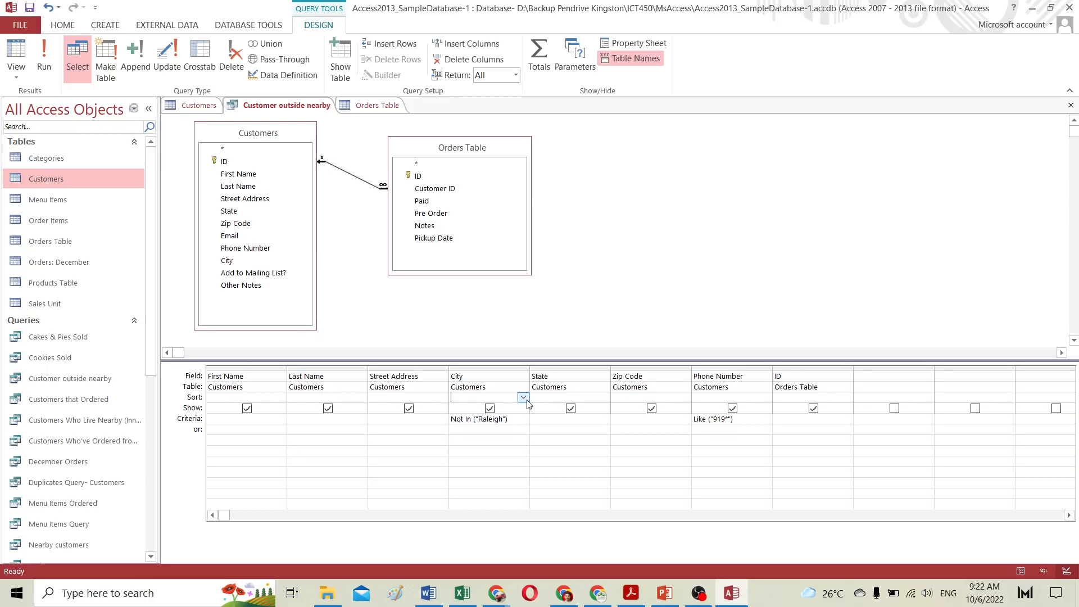
click(524, 398)
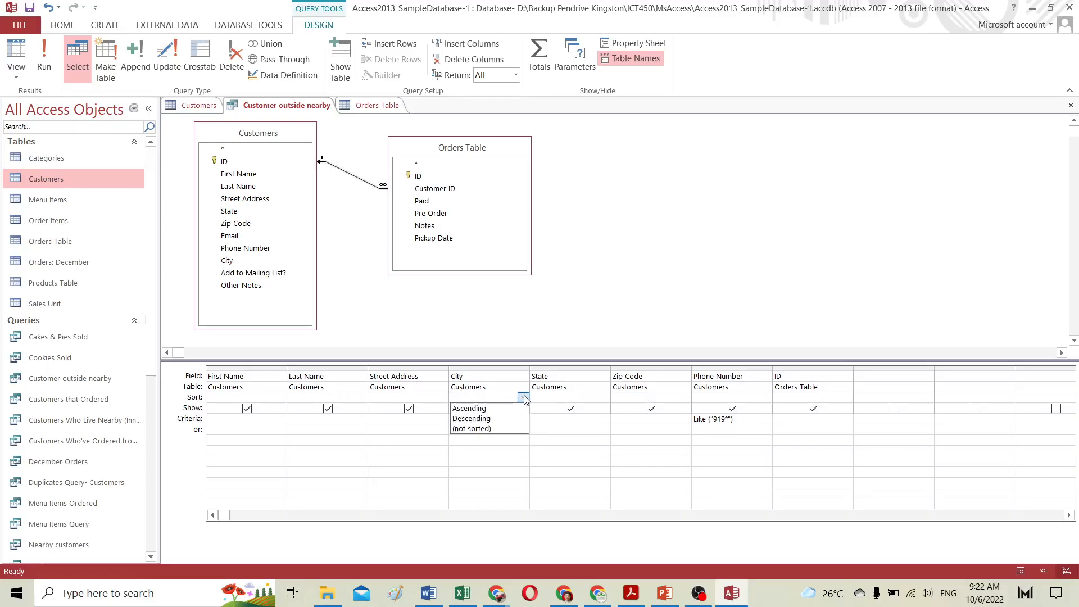
click(470, 408)
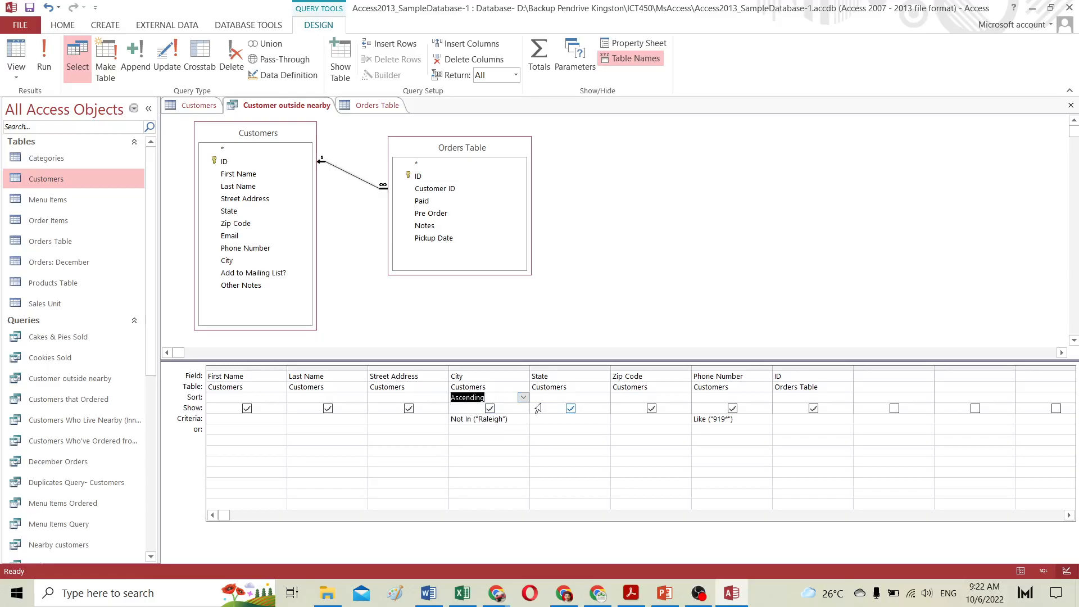
click(685, 398)
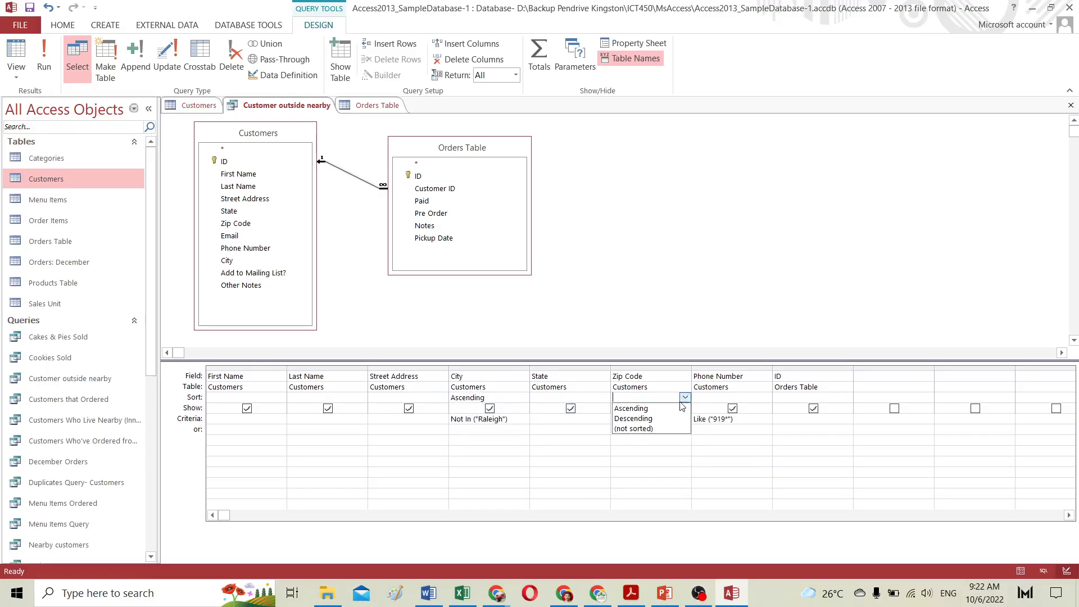
click(642, 409)
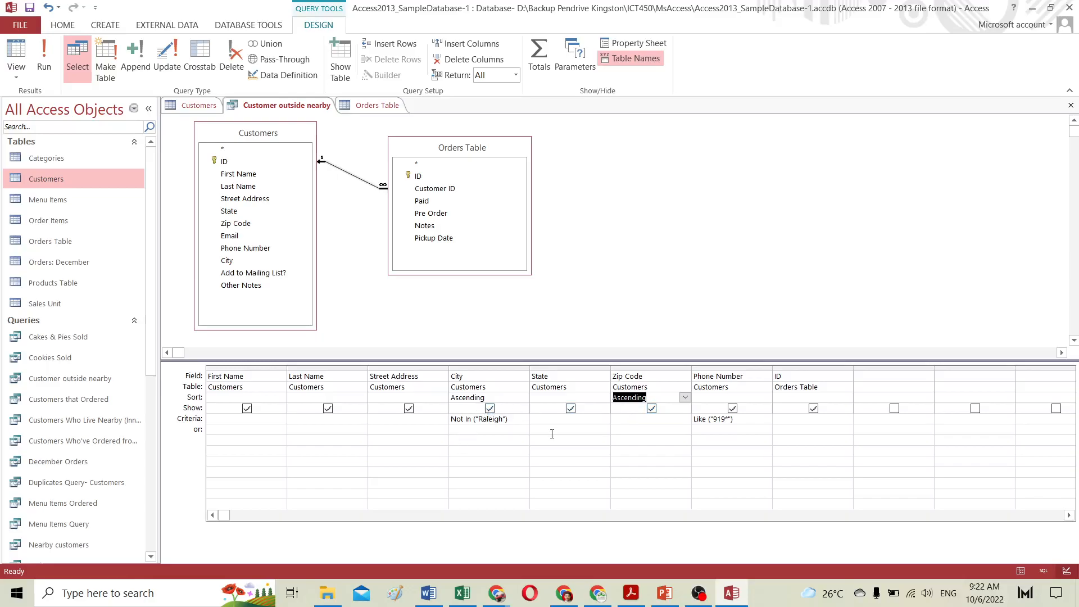
Step: Move the Zip Code column in front of the City column in the query grid
click(470, 375)
click(471, 369)
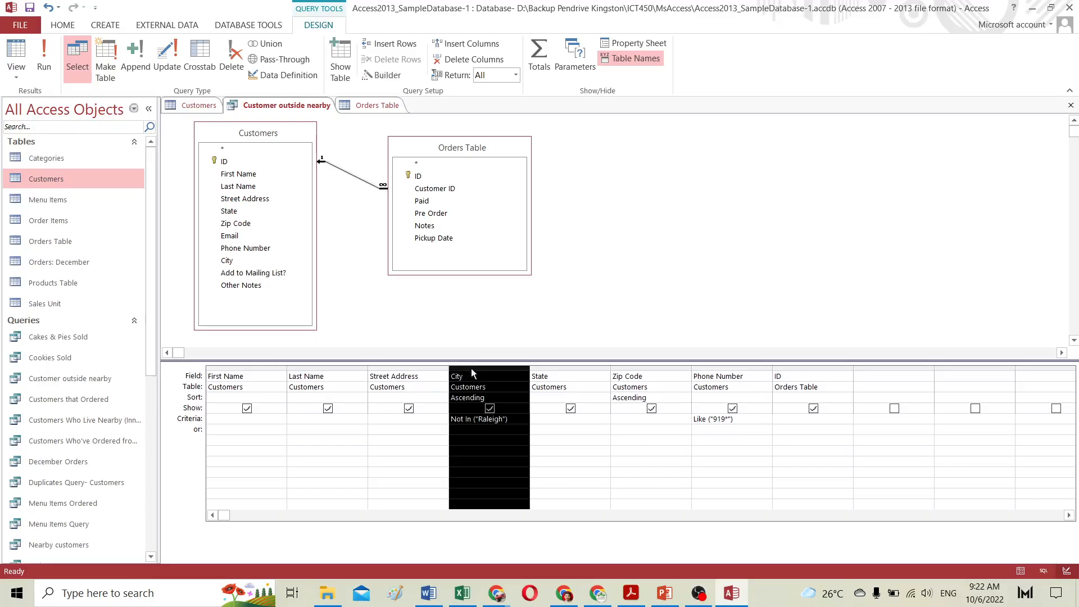
click(652, 368)
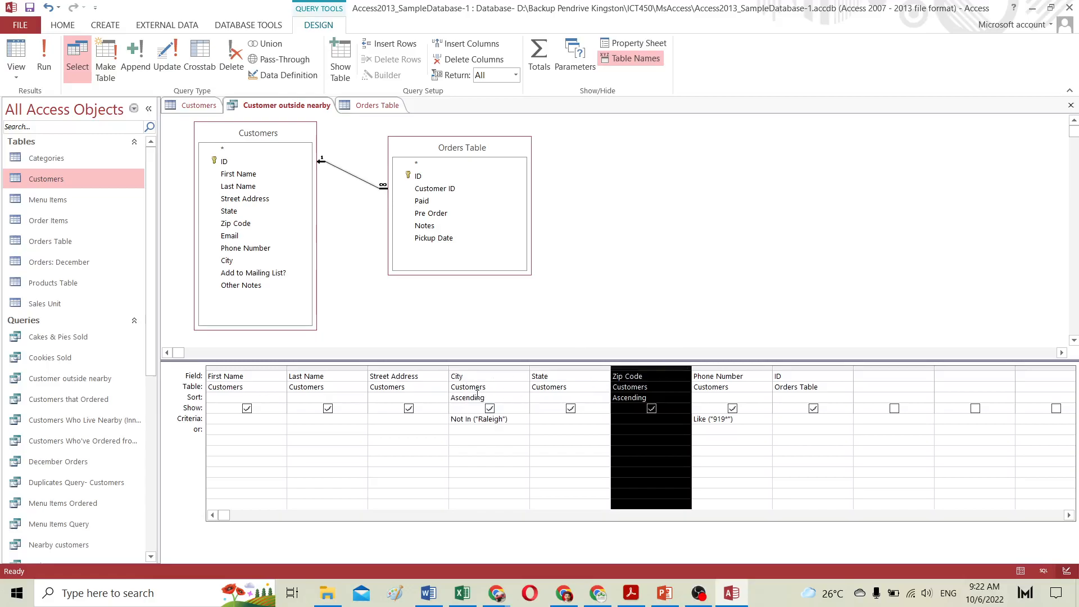
click(473, 368)
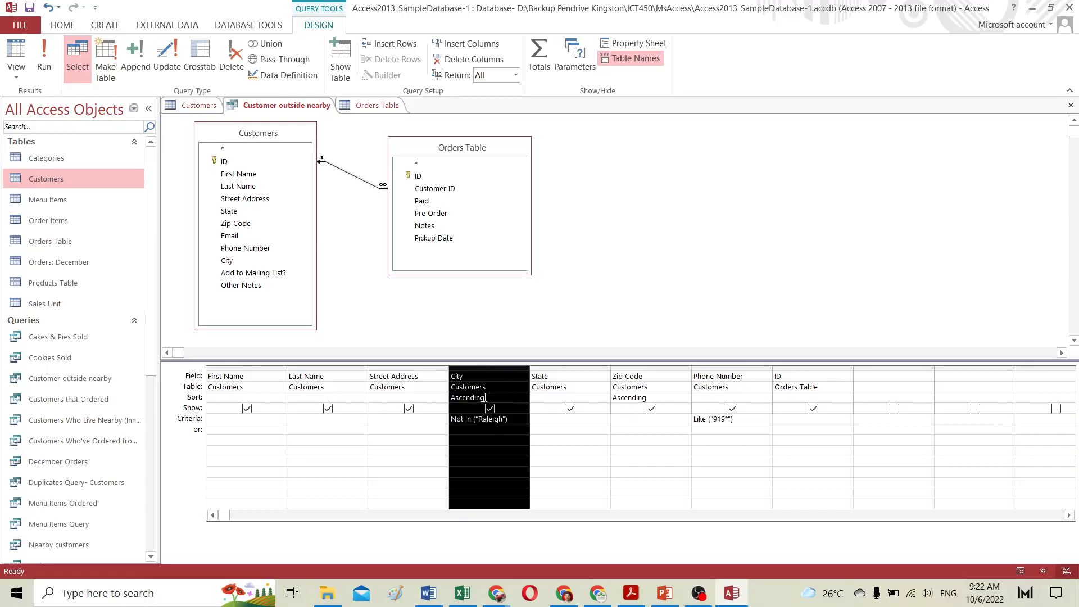
click(660, 366)
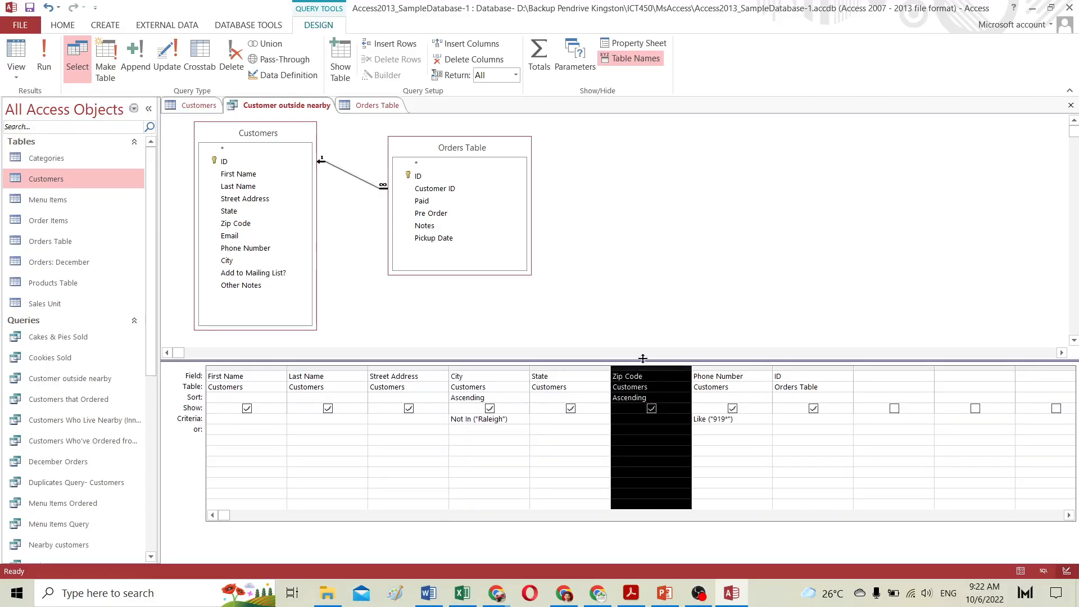
click(638, 320)
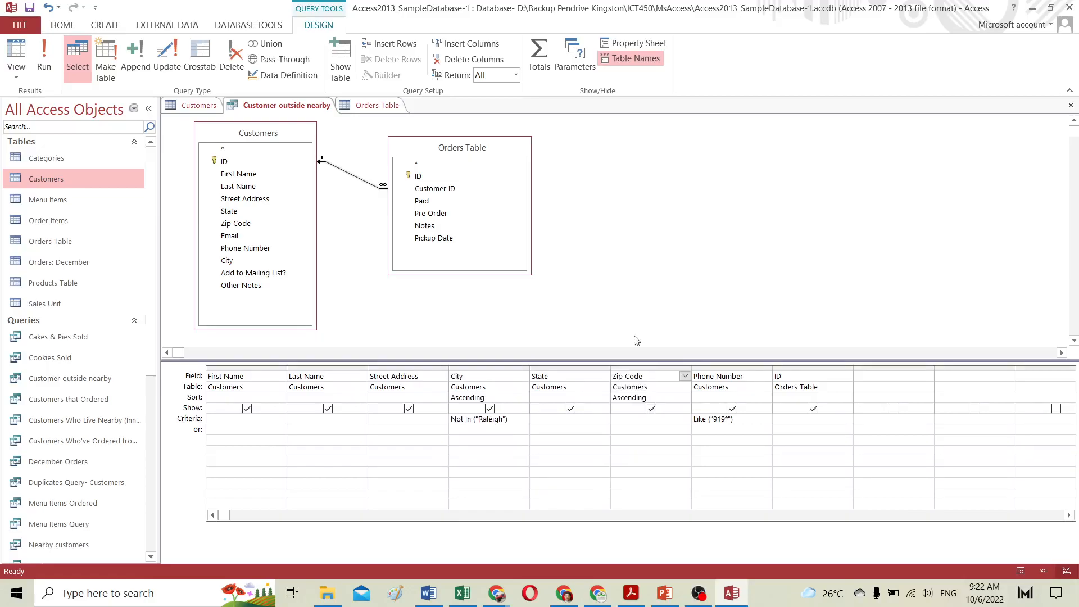
click(645, 366)
mouse_move(646, 369)
mouse_down()
mouse_move(579, 367)
mouse_move(642, 369)
mouse_up()
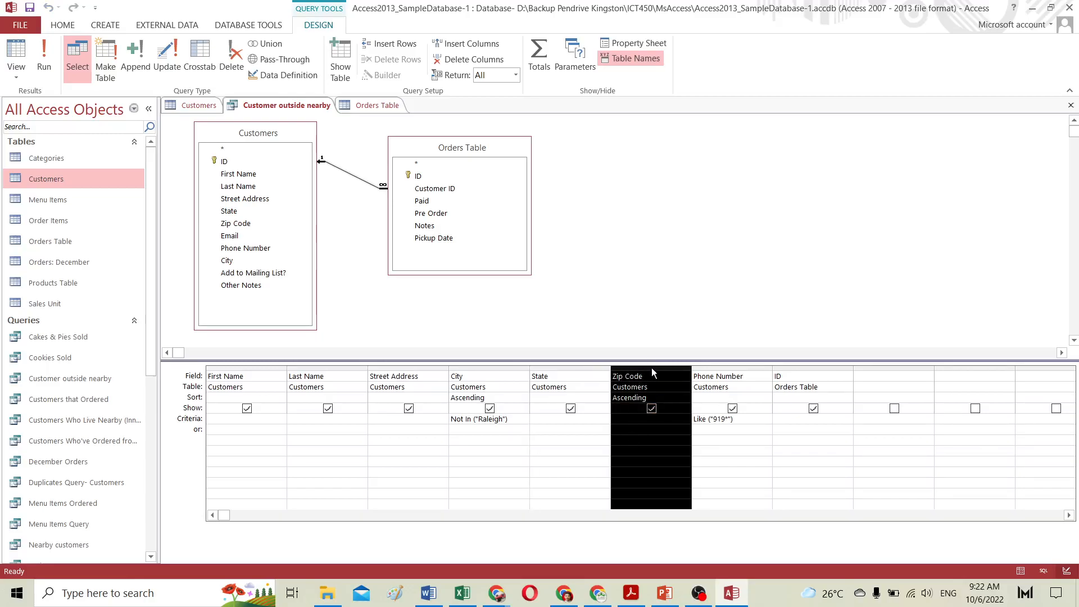
drag(652, 369, 451, 366)
click(584, 437)
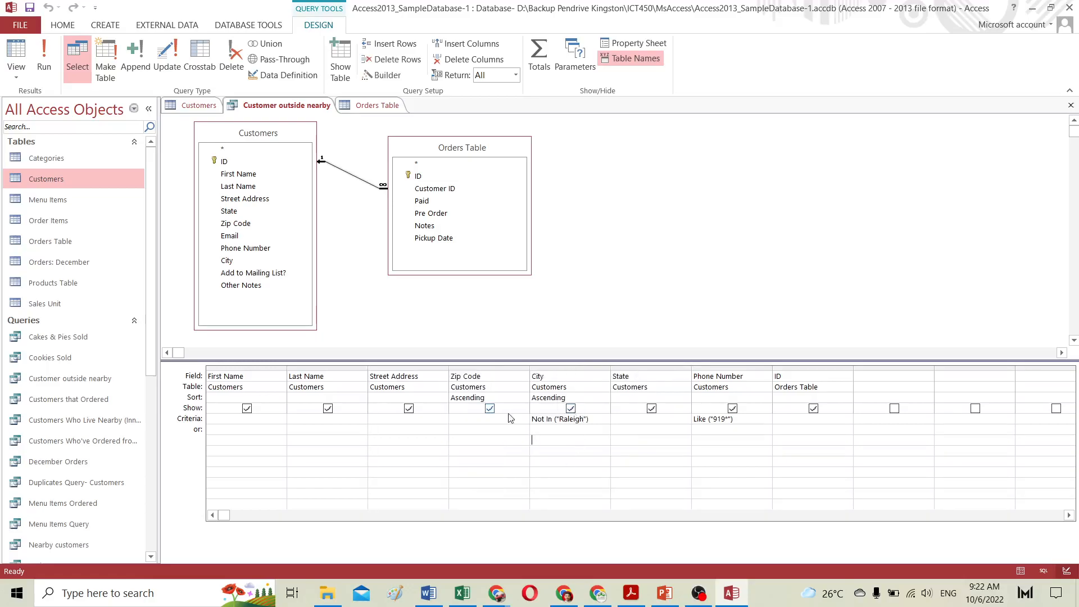
Step: Move the Zip Code column back to its place after the State column
click(470, 366)
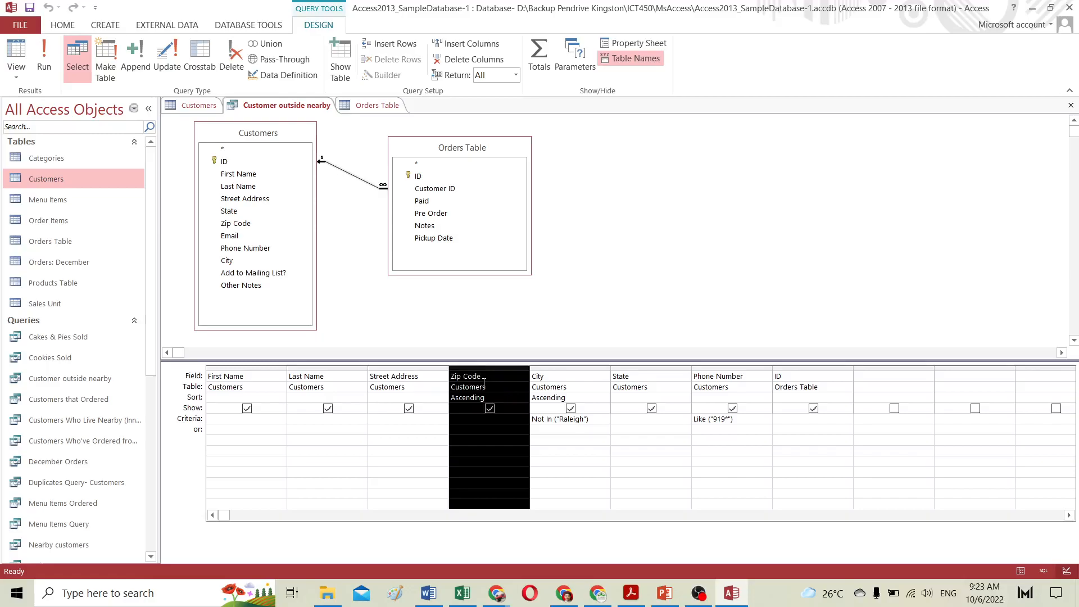
click(581, 368)
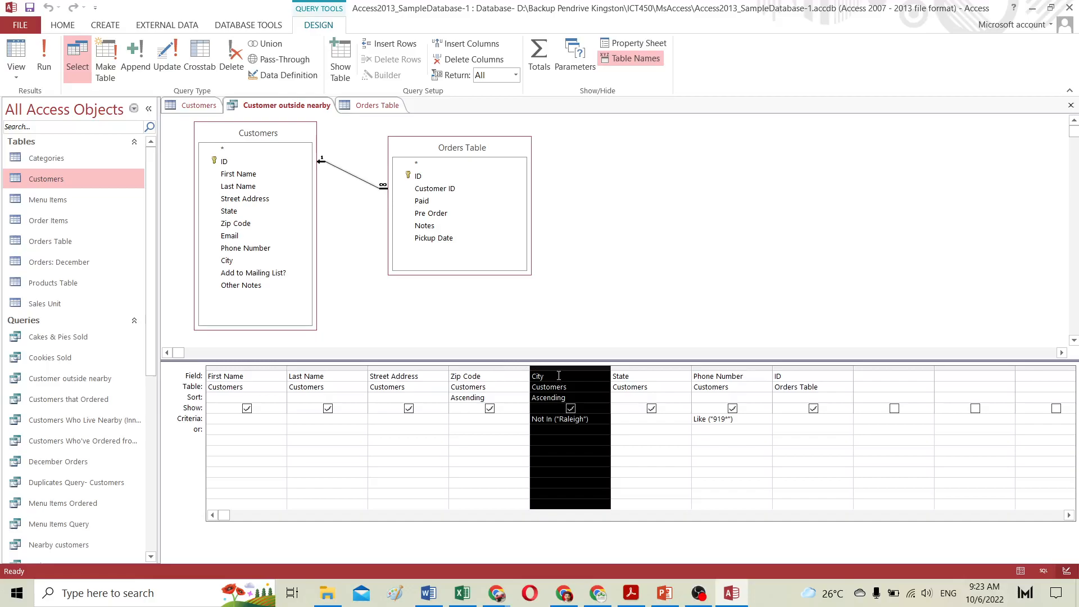
click(479, 365)
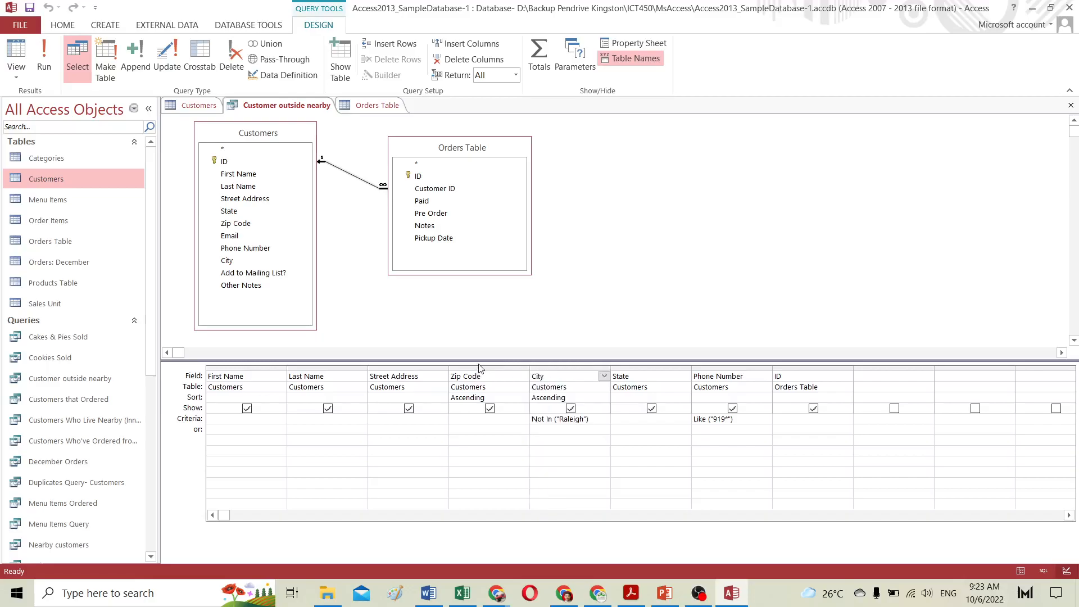
click(495, 366)
drag(494, 366, 694, 370)
click(621, 431)
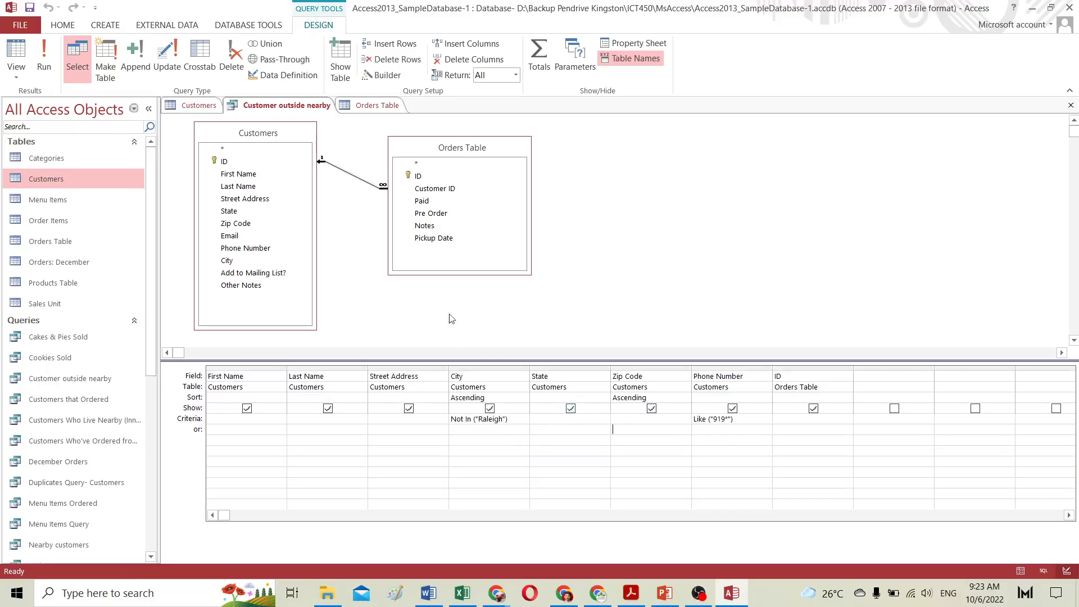
Step: Move the Zip Code column ahead of City in the query grid and run the query
click(660, 367)
drag(659, 367, 479, 371)
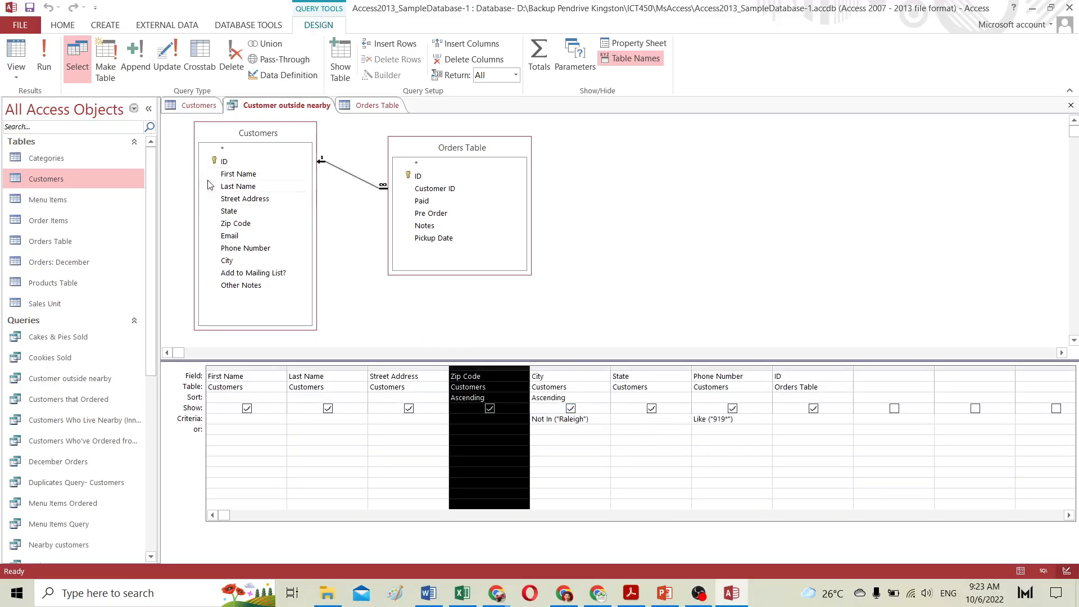
click(44, 57)
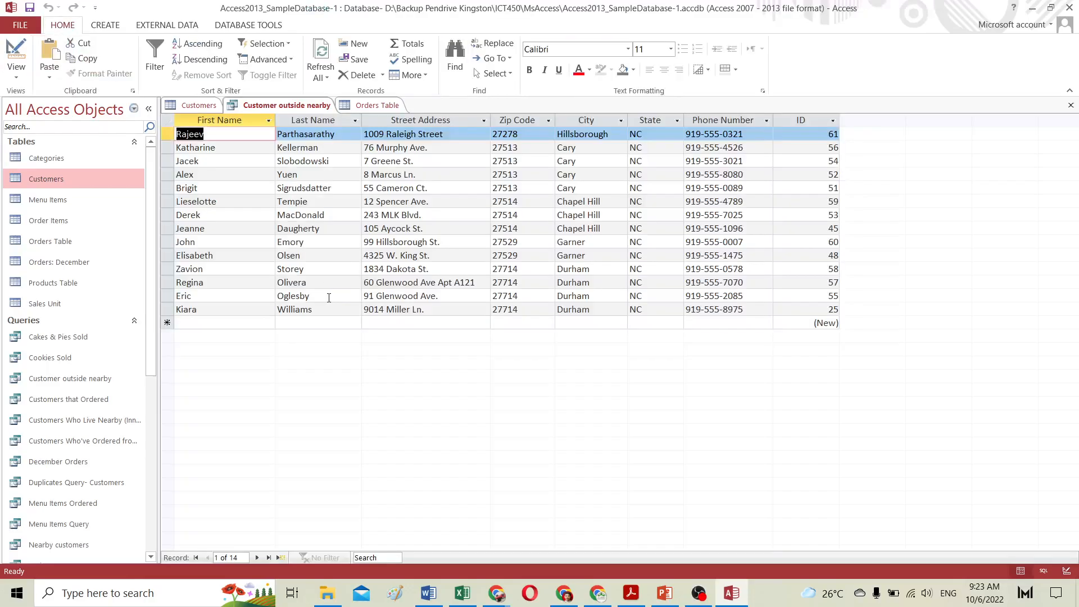
Step: Inspect the Zip Code and City values in the query results
click(515, 121)
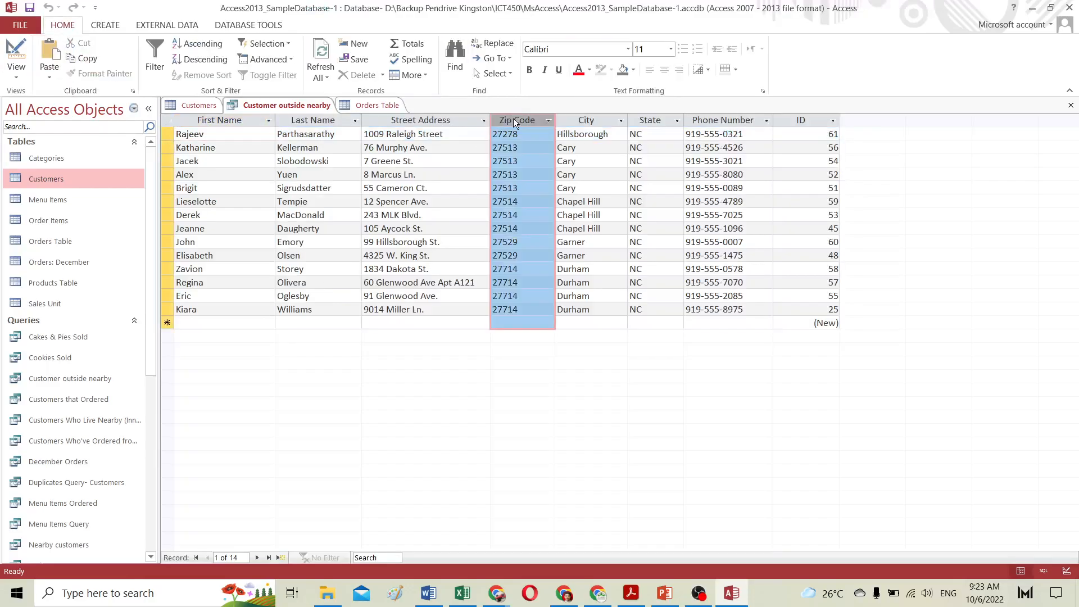
double_click(560, 133)
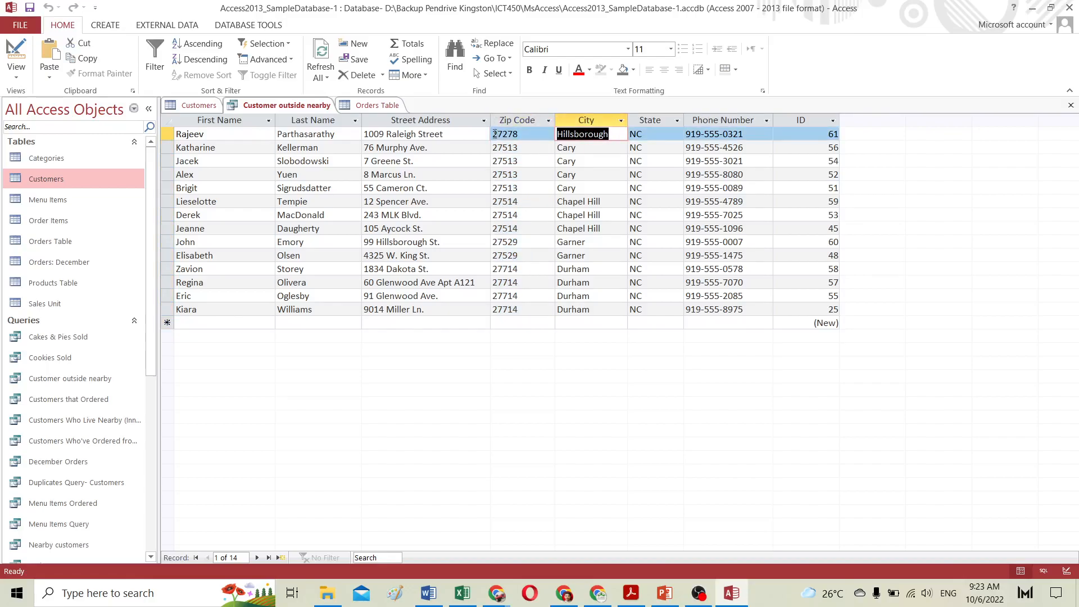
drag(495, 134, 522, 133)
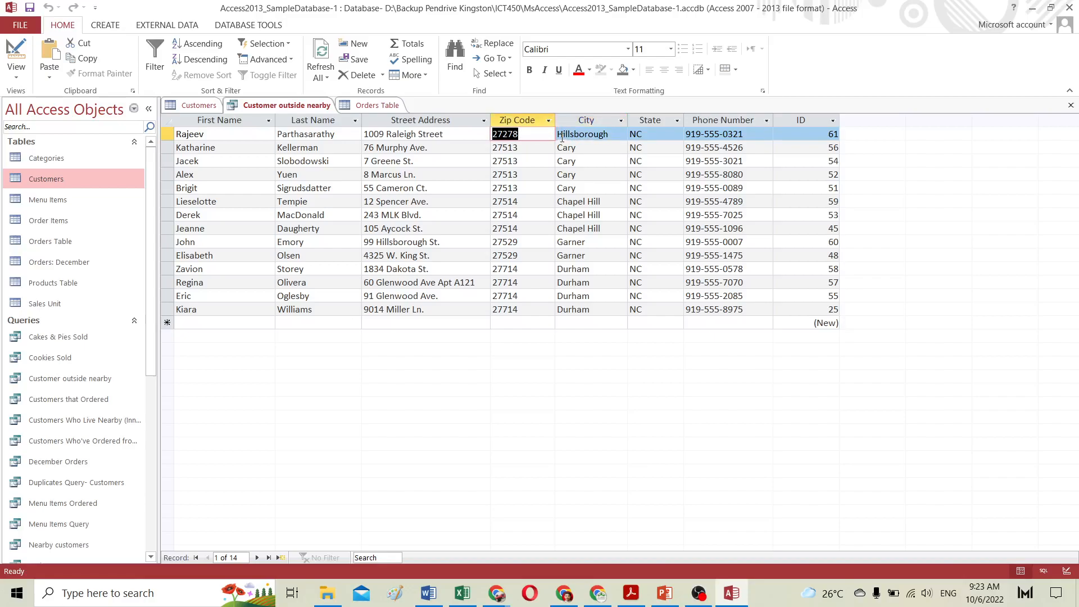
drag(557, 147, 577, 147)
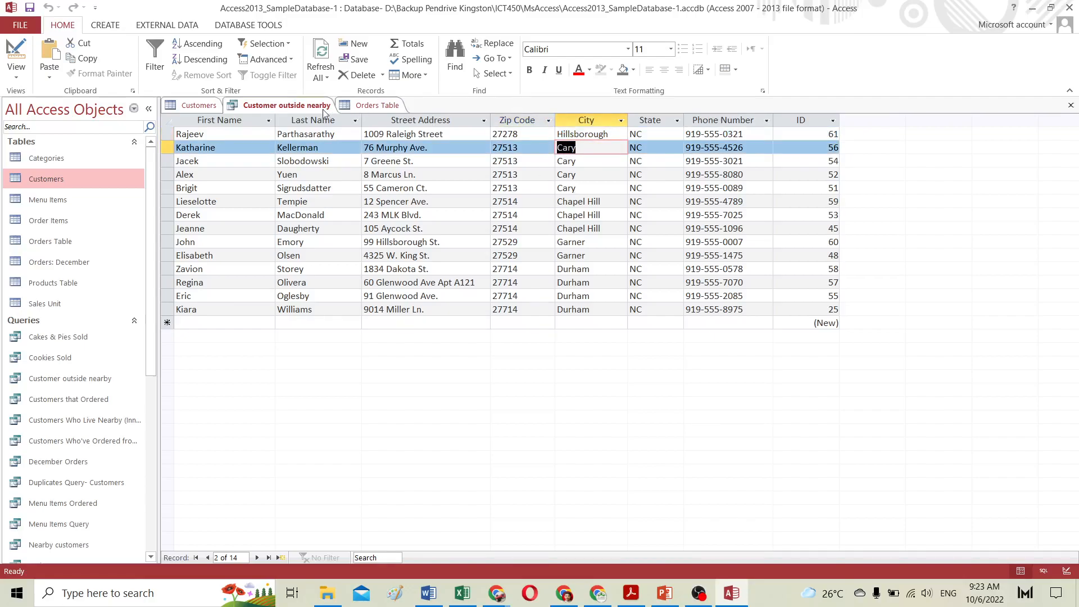
Step: Return to Design view, move the Zip Code column back after State, and run the query
click(17, 56)
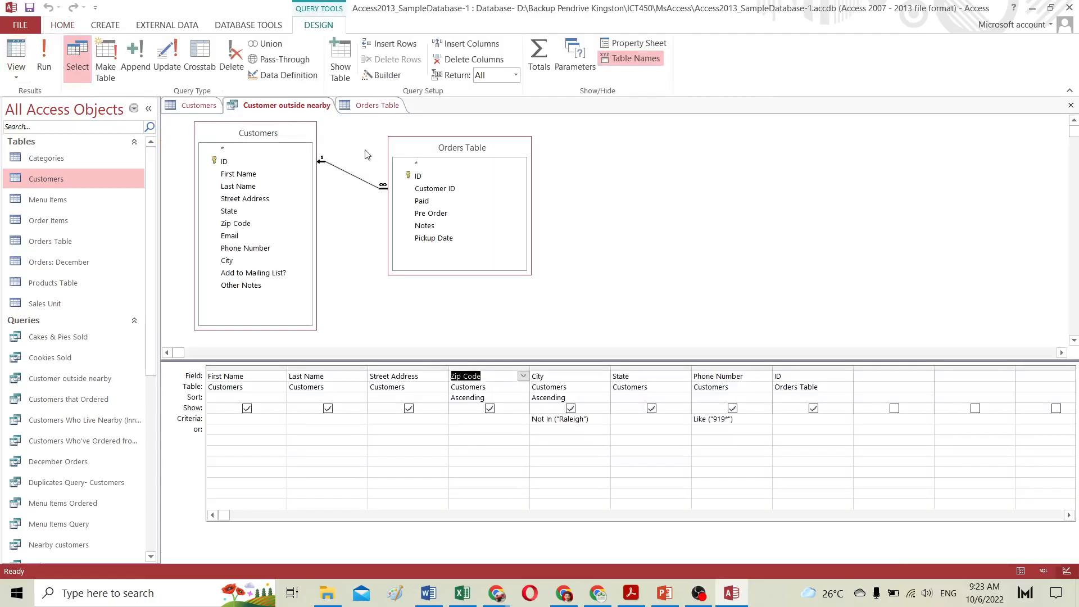
click(491, 370)
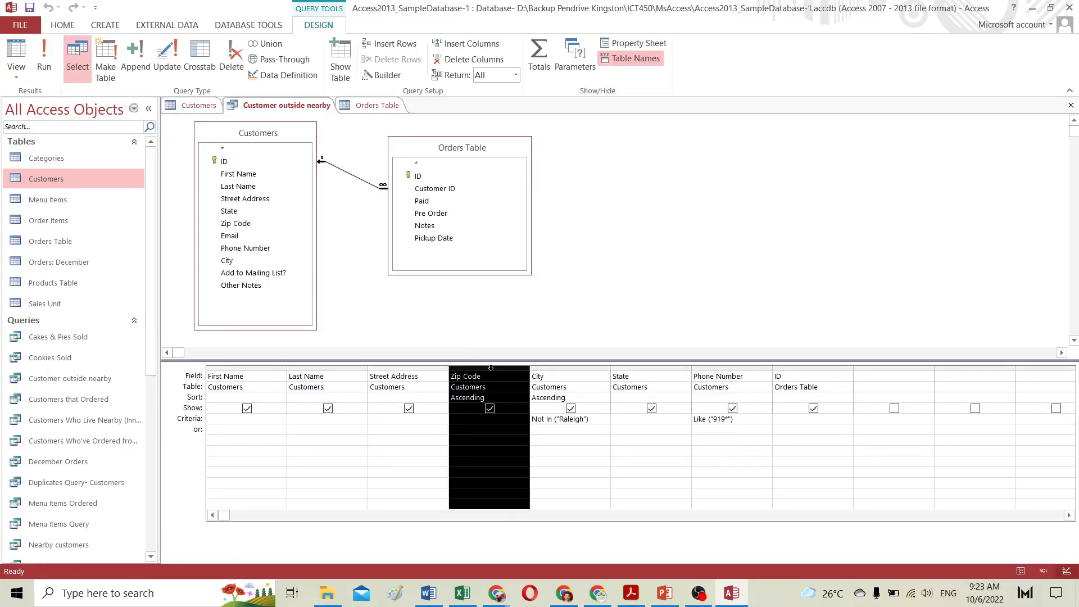
drag(491, 369, 700, 380)
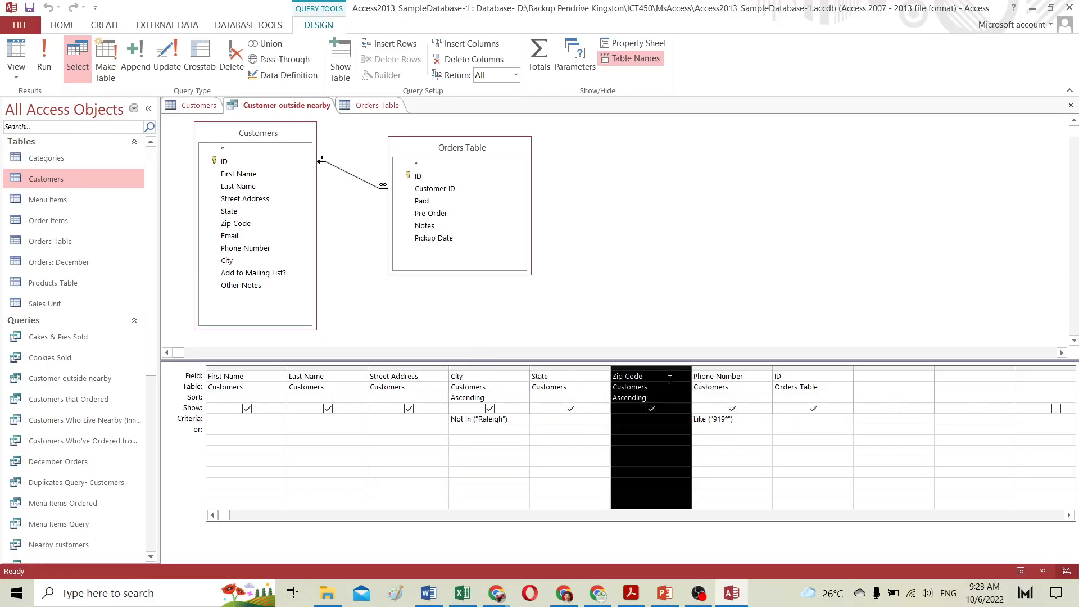
click(47, 55)
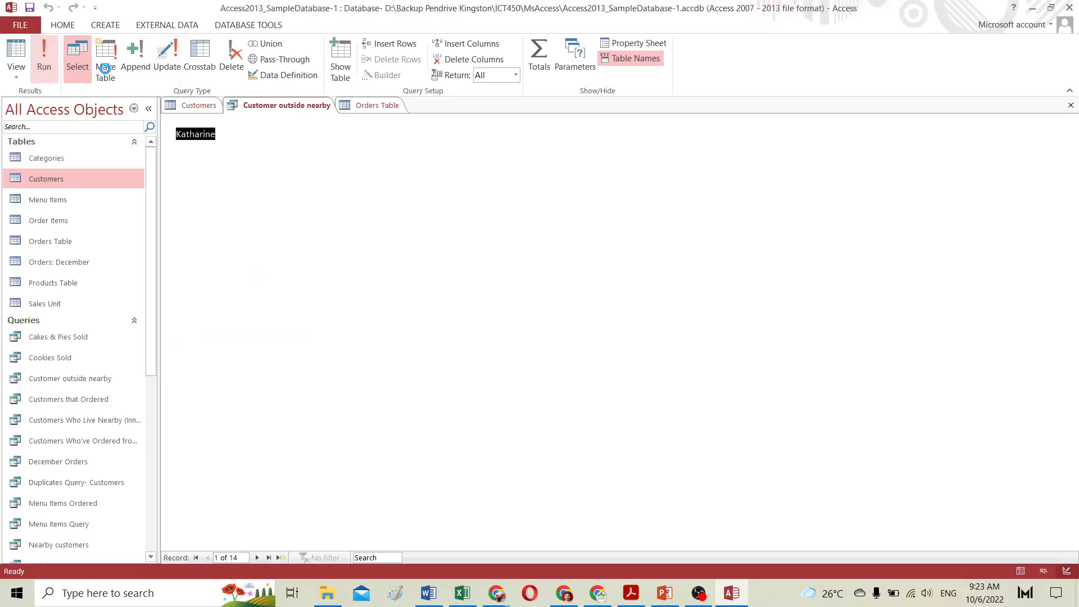
Step: Examine the City and Zip Code columns in the sorted results
click(514, 118)
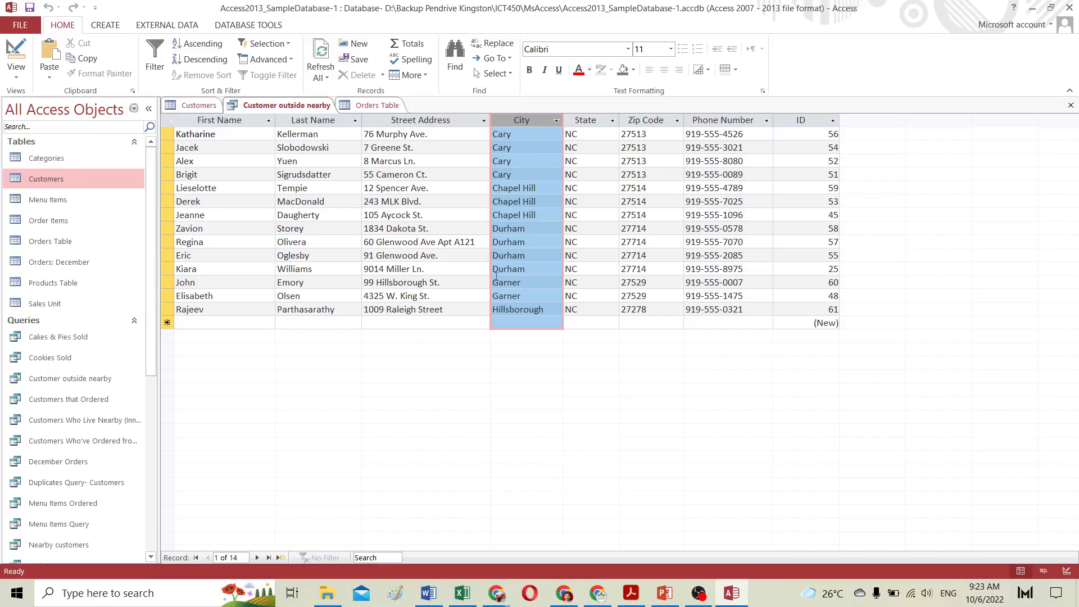
click(649, 122)
click(624, 136)
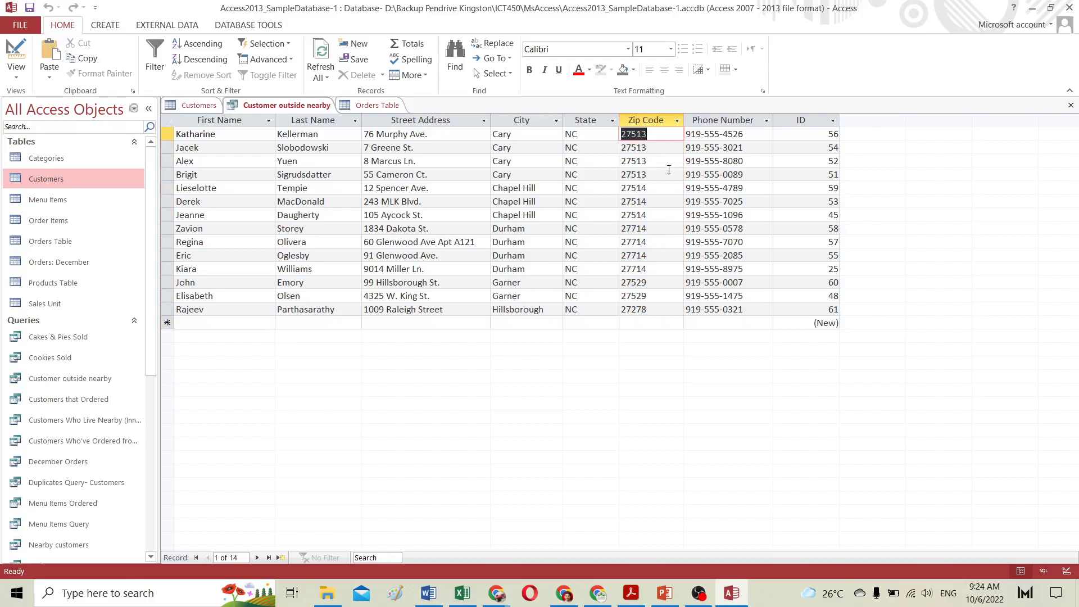
key(shift+Right)
key(shift+Right)
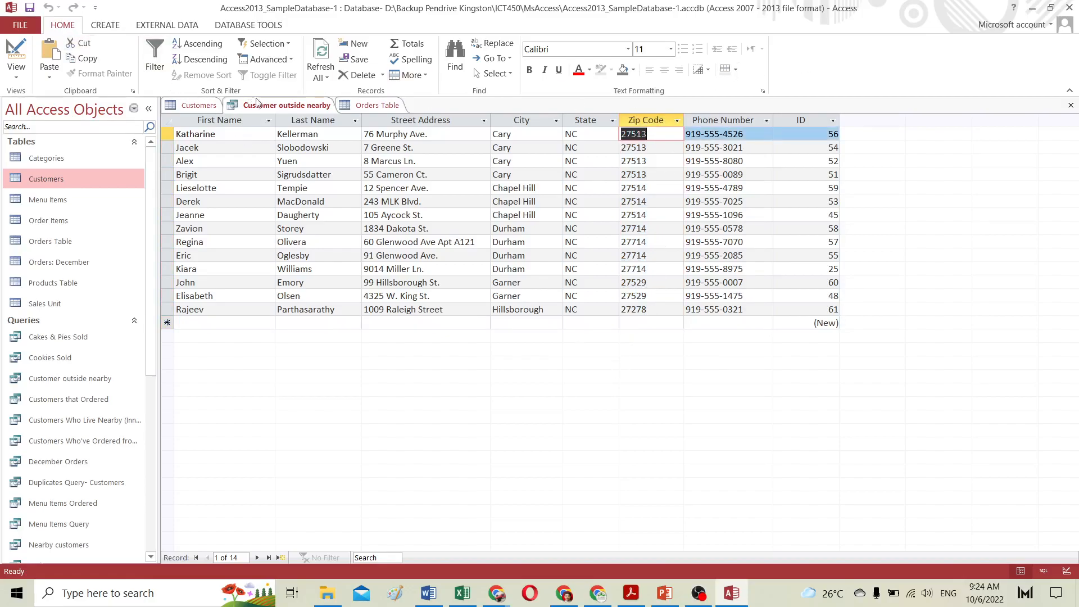
Step: In Design view, hide the Phone Number and ID fields from the results and run the query
click(16, 56)
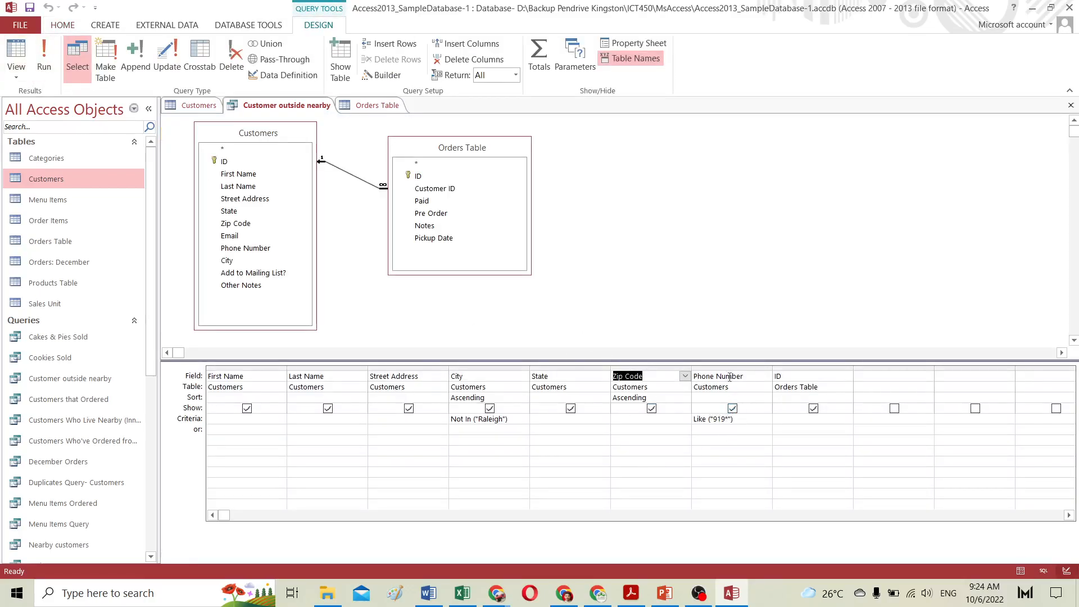
click(732, 409)
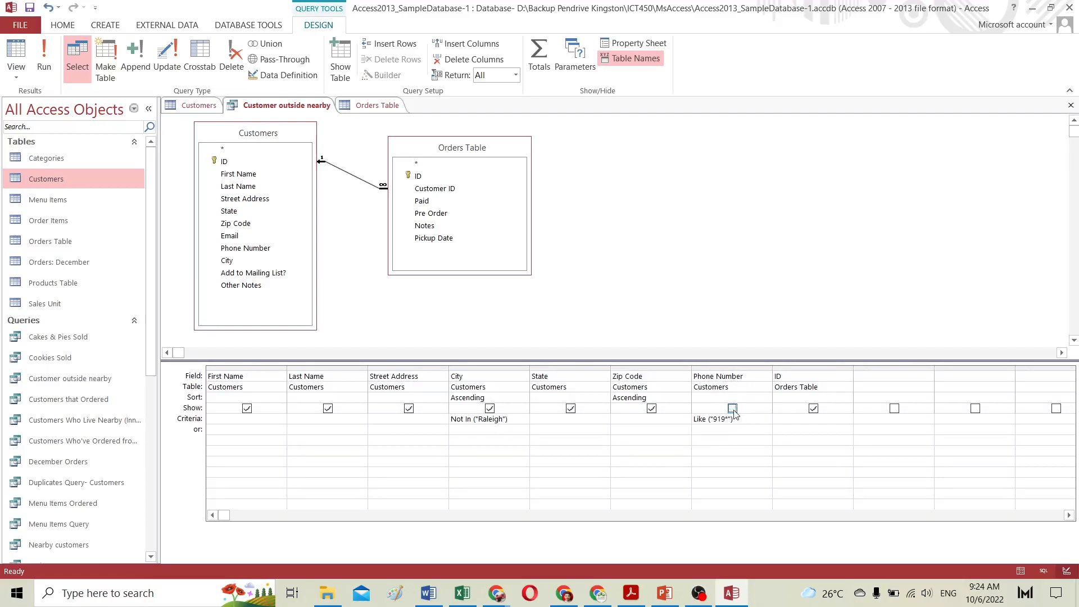
click(814, 408)
click(247, 409)
click(316, 411)
click(248, 410)
click(45, 55)
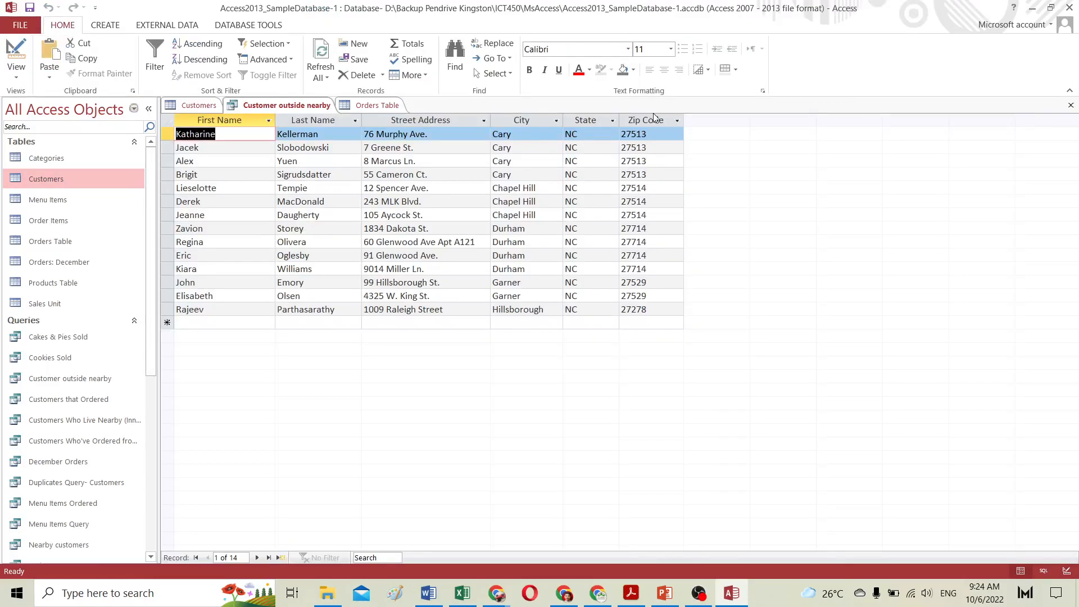
Step: Examine the remaining result columns from Zip Code back to Last Name
click(650, 116)
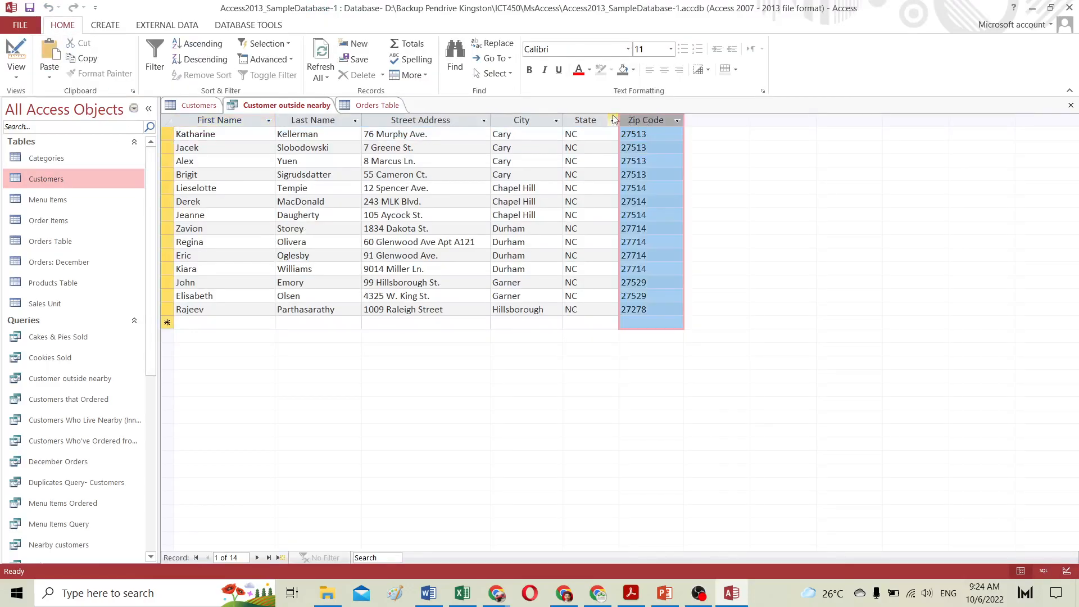
click(607, 118)
click(534, 117)
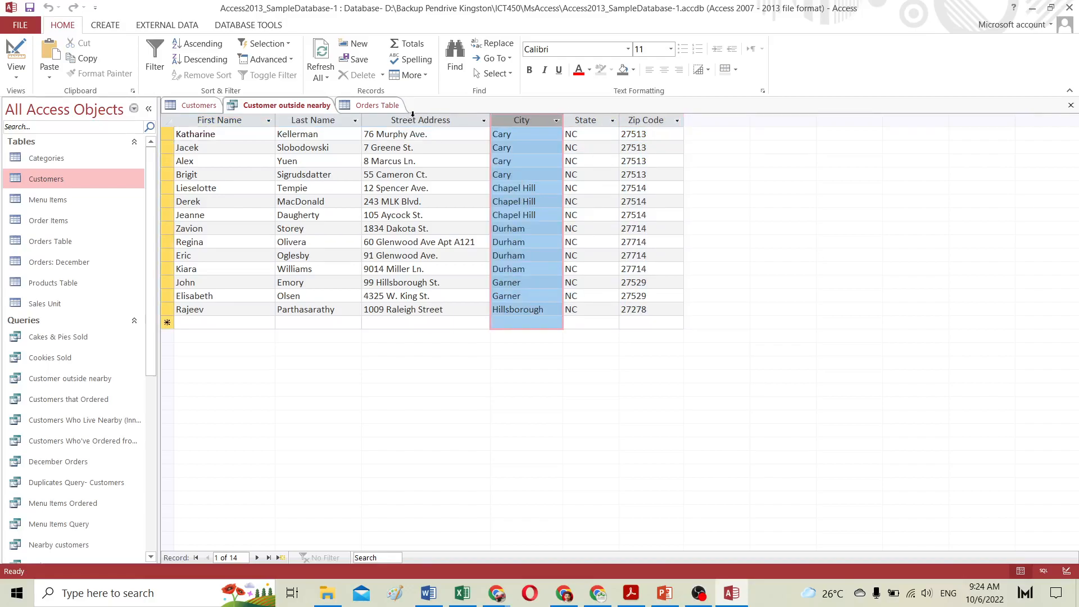
click(415, 119)
click(325, 120)
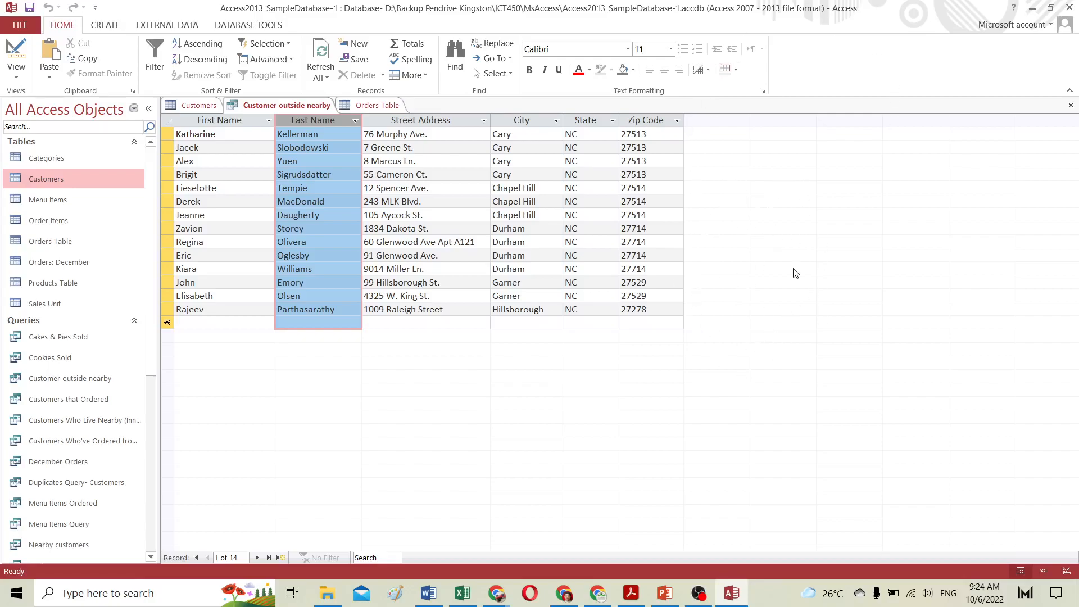
Step: Show the Phone Number and ID fields again, run the query, and select those two result columns
click(15, 66)
click(732, 408)
click(813, 409)
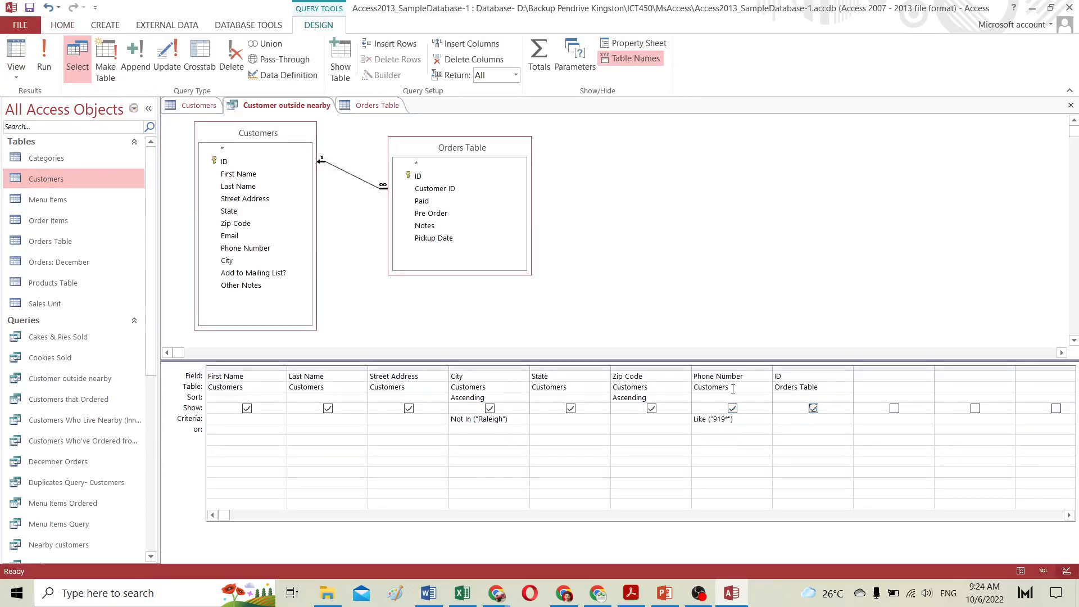
click(44, 62)
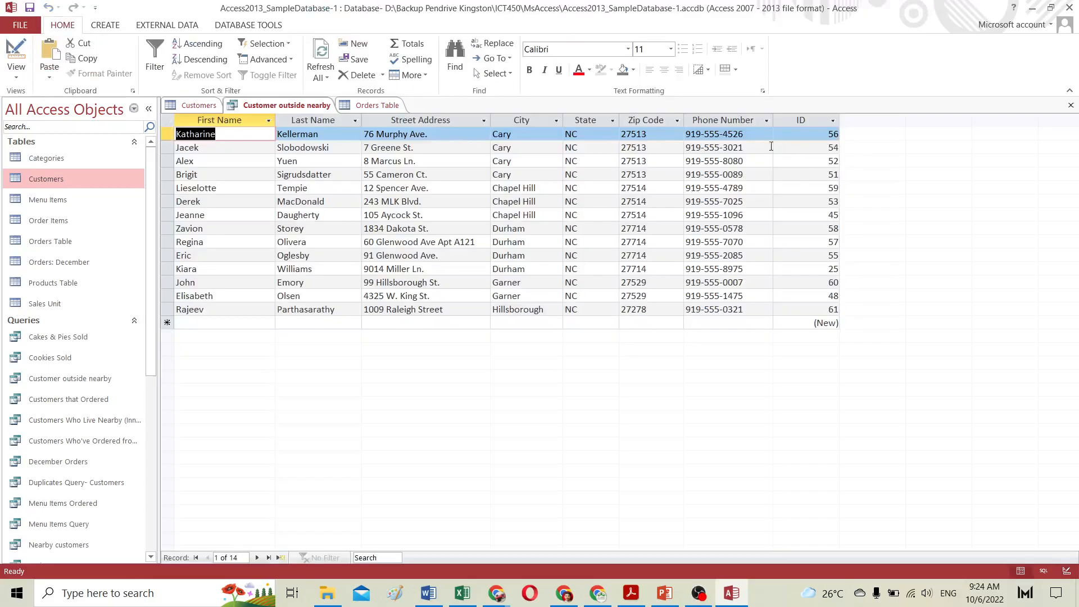
drag(732, 121, 783, 119)
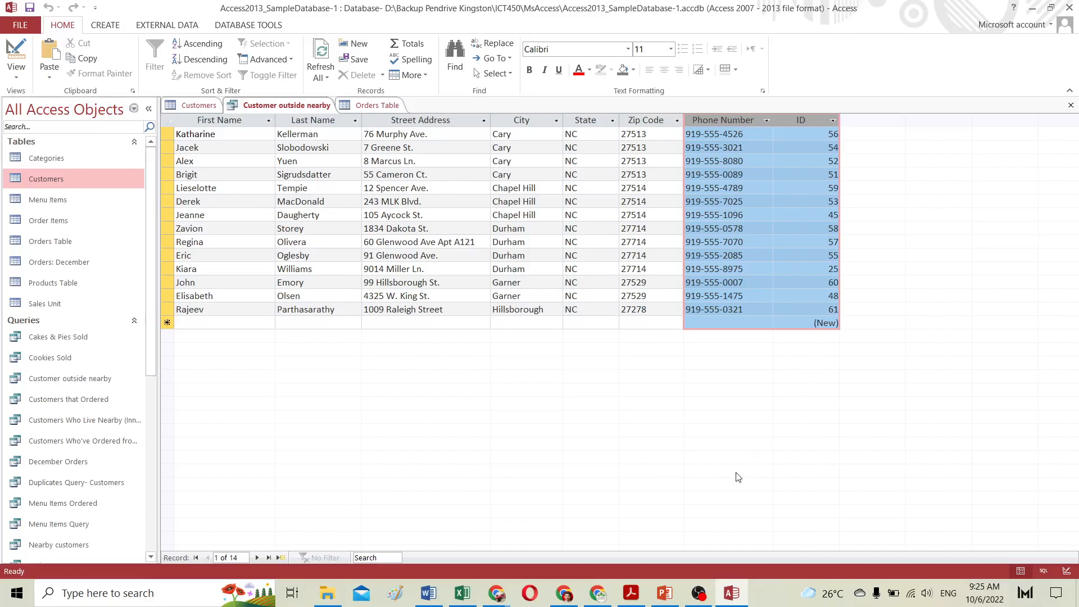
Step: Switch to the browser tutorial on More Query Design Options and read through the sorting and hiding sections
click(600, 595)
click(601, 596)
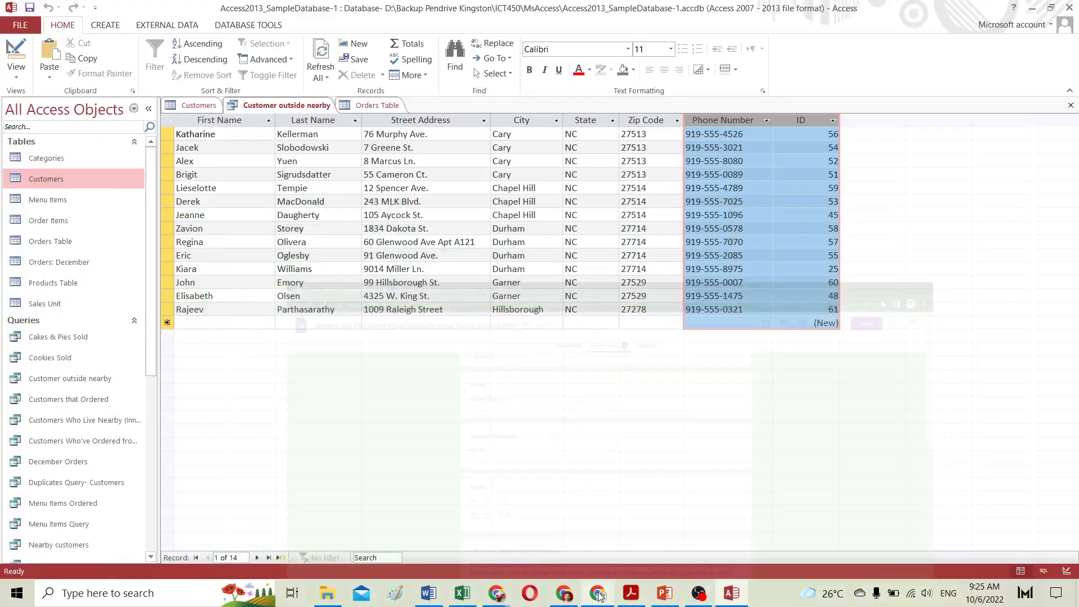
click(600, 594)
scroll(659, 308, down, 5)
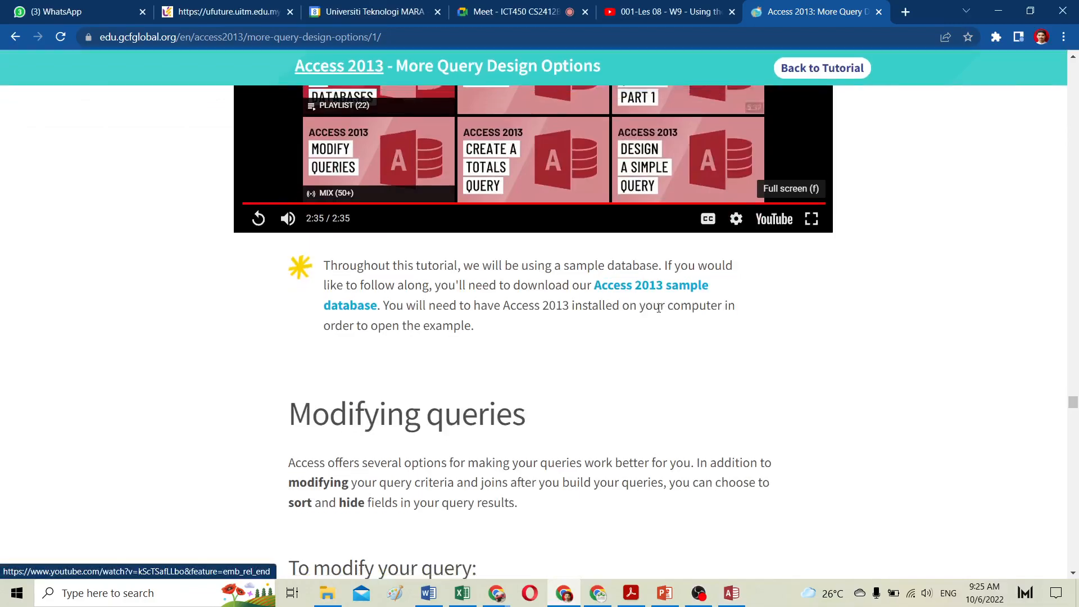
scroll(659, 308, down, 20)
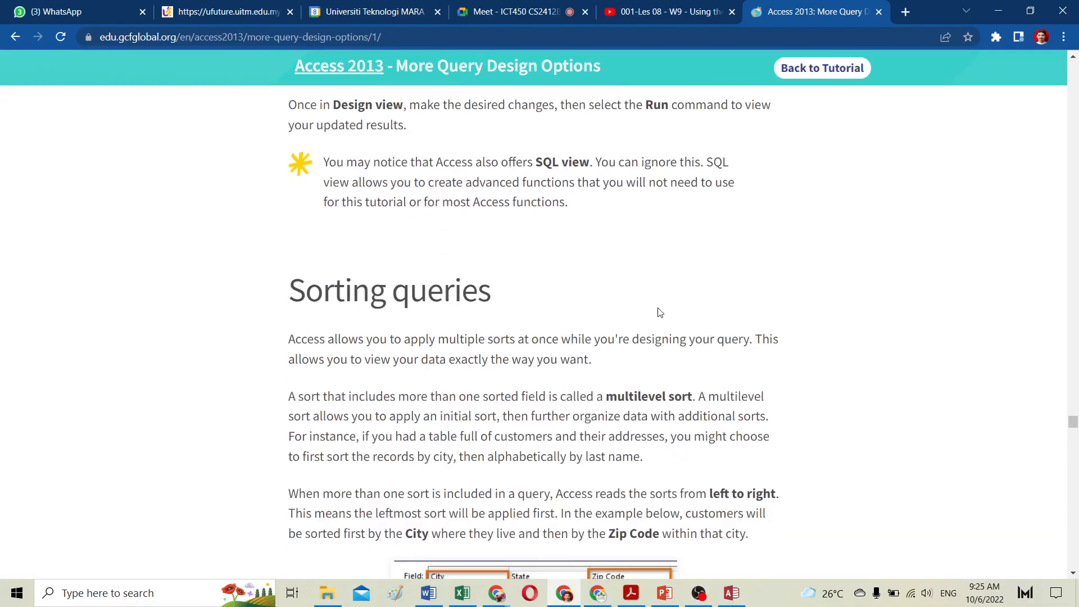
click(528, 13)
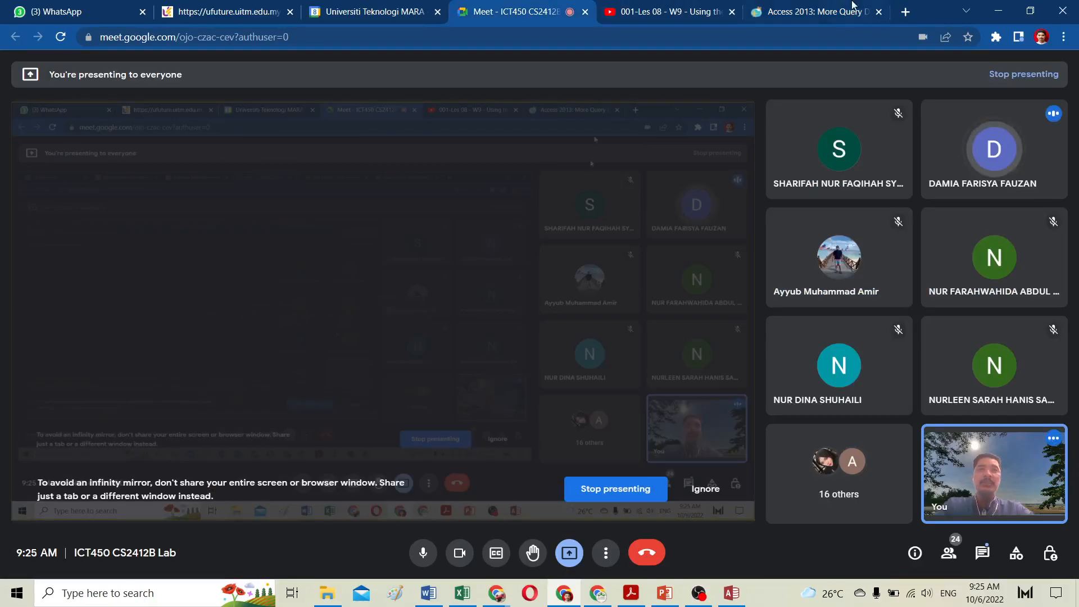
click(785, 14)
scroll(572, 393, down, 15)
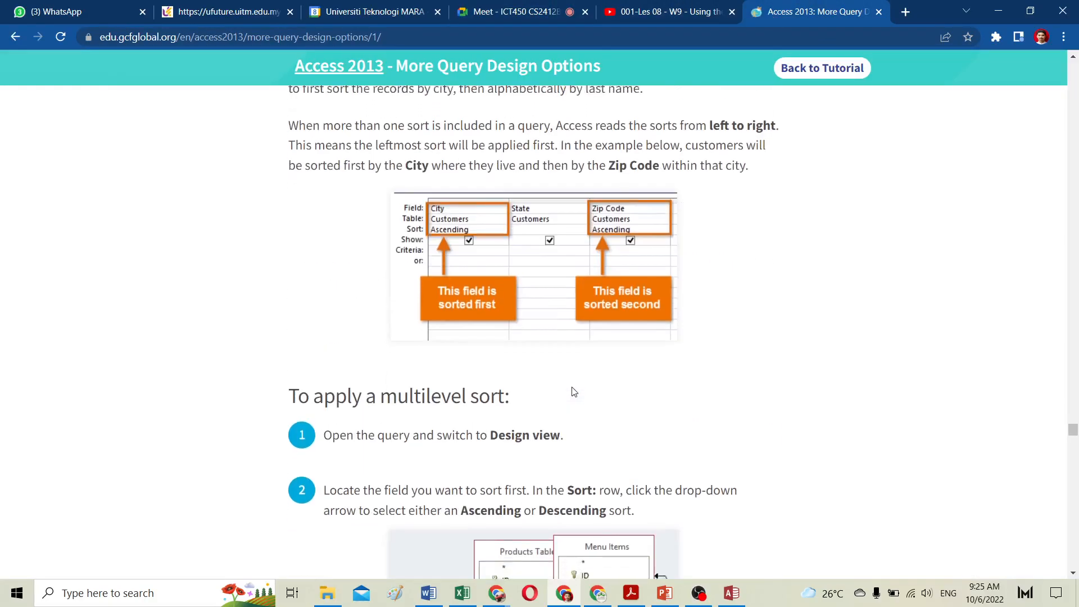
scroll(574, 391, down, 20)
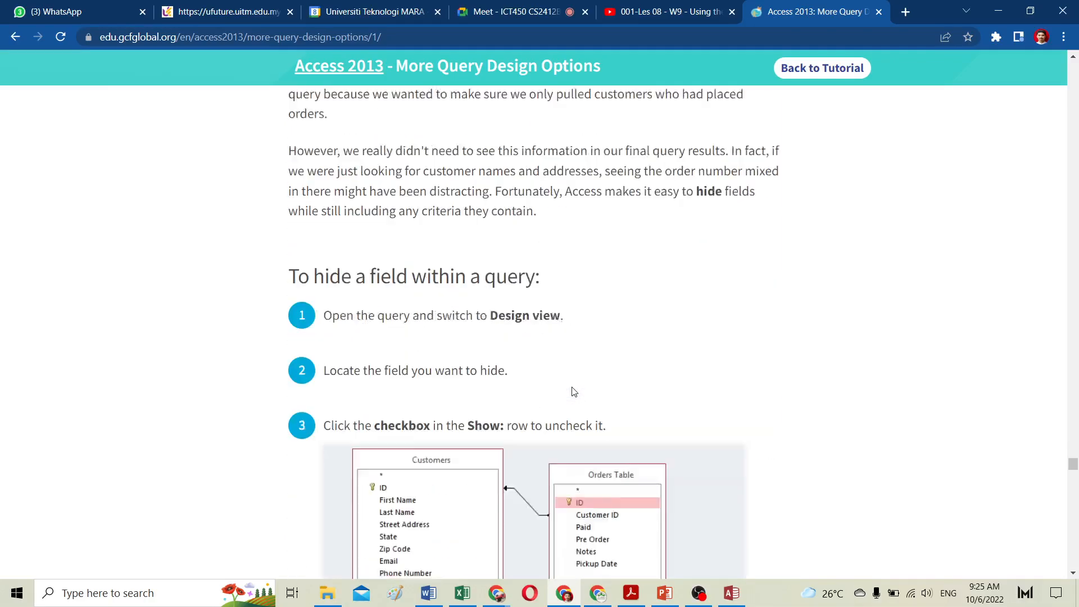
scroll(573, 392, down, 15)
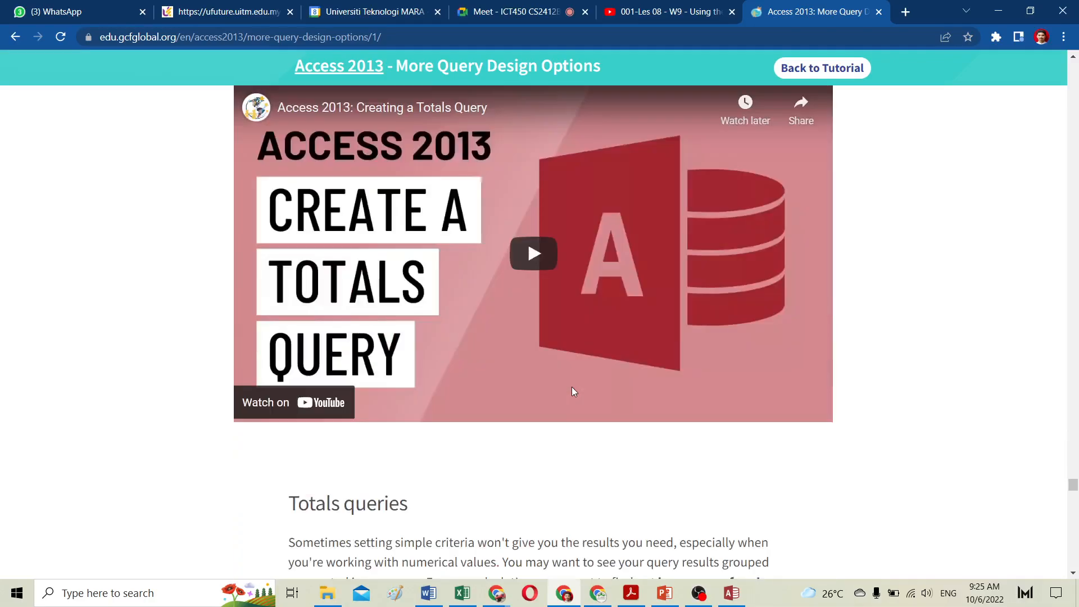
scroll(573, 392, up, 3)
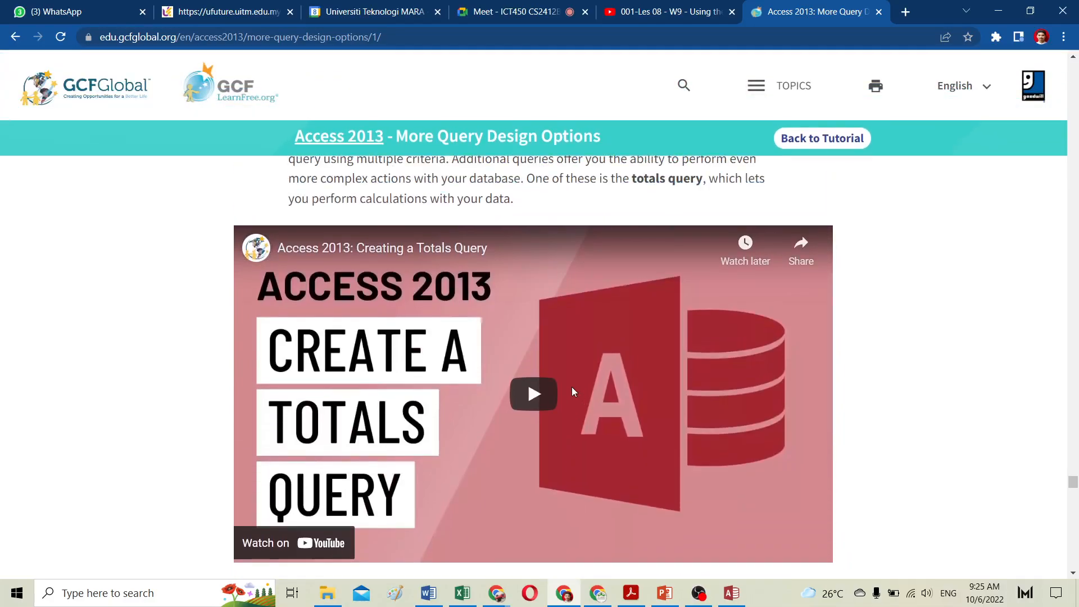
scroll(559, 394, up, 1)
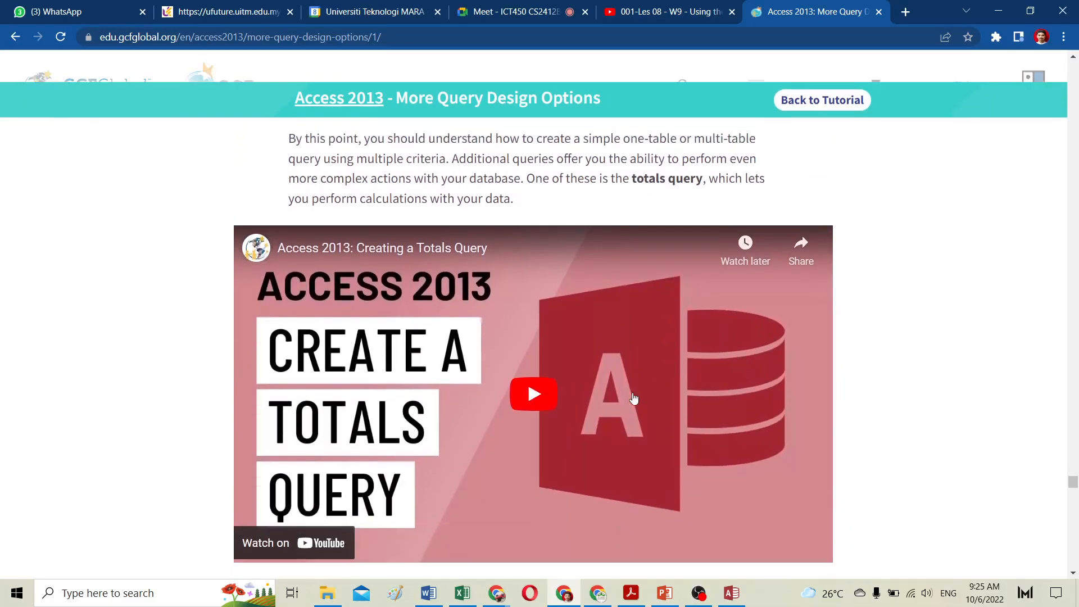
scroll(545, 396, down, 1)
scroll(598, 394, up, 7)
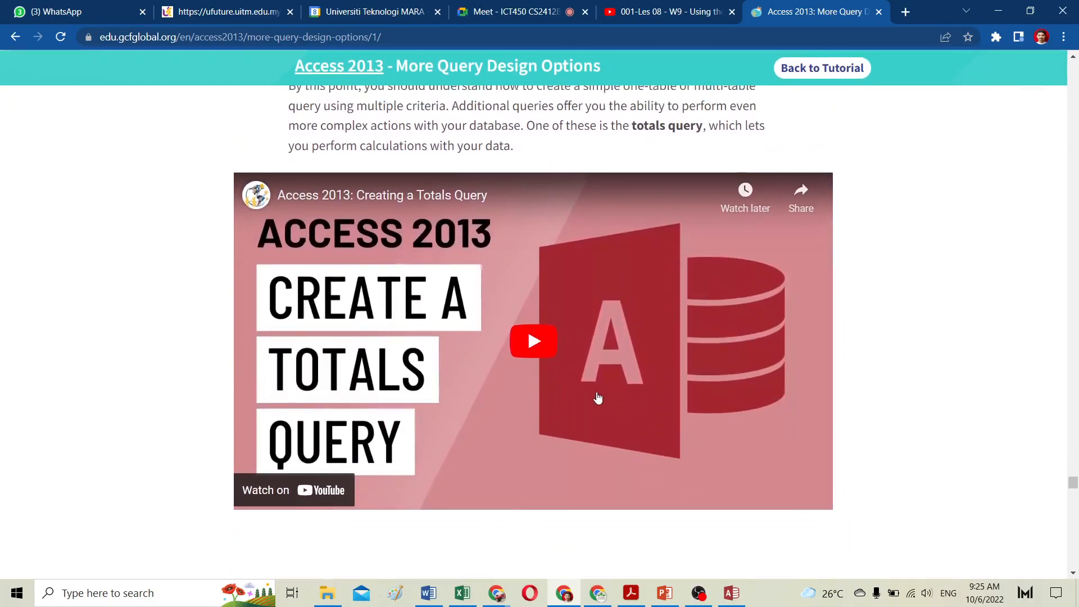
scroll(597, 396, down, 5)
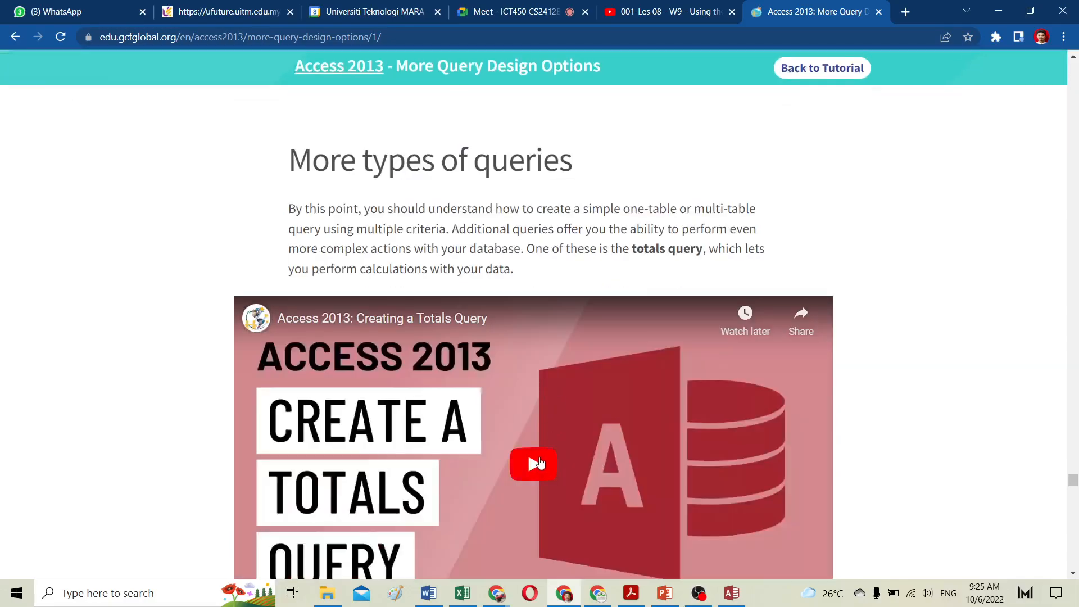
scroll(542, 461, down, 2)
Step: Play the Creating a Totals Query tutorial video in full screen
click(541, 323)
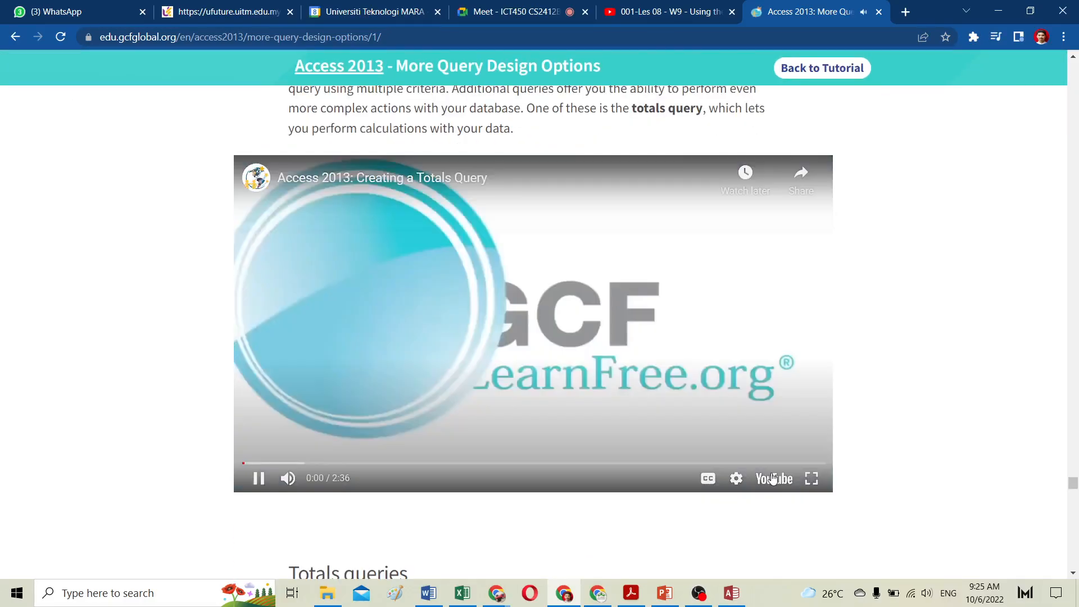
click(812, 478)
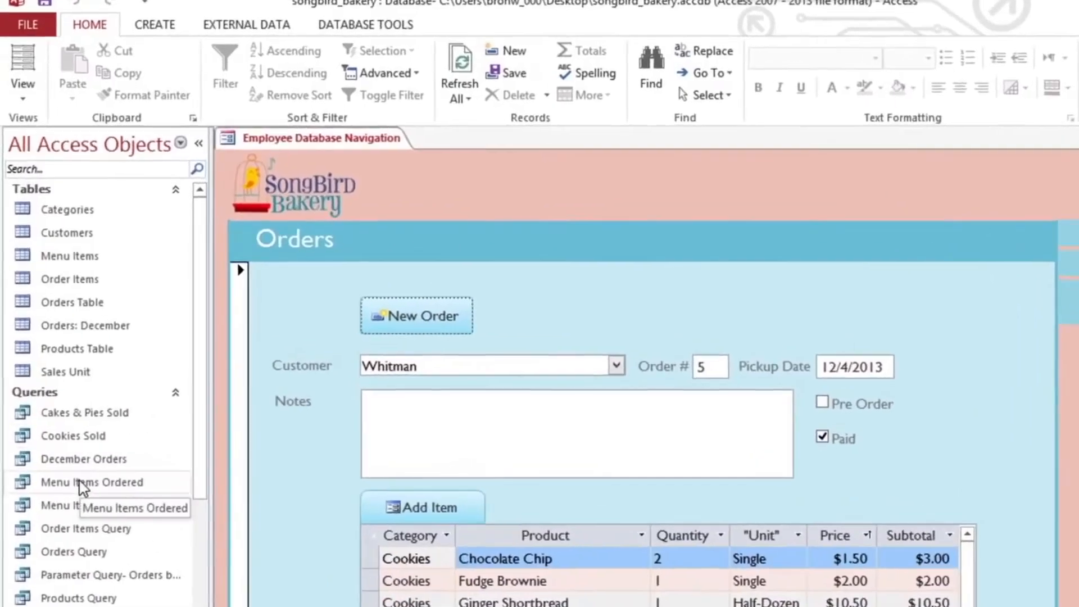
click(79, 482)
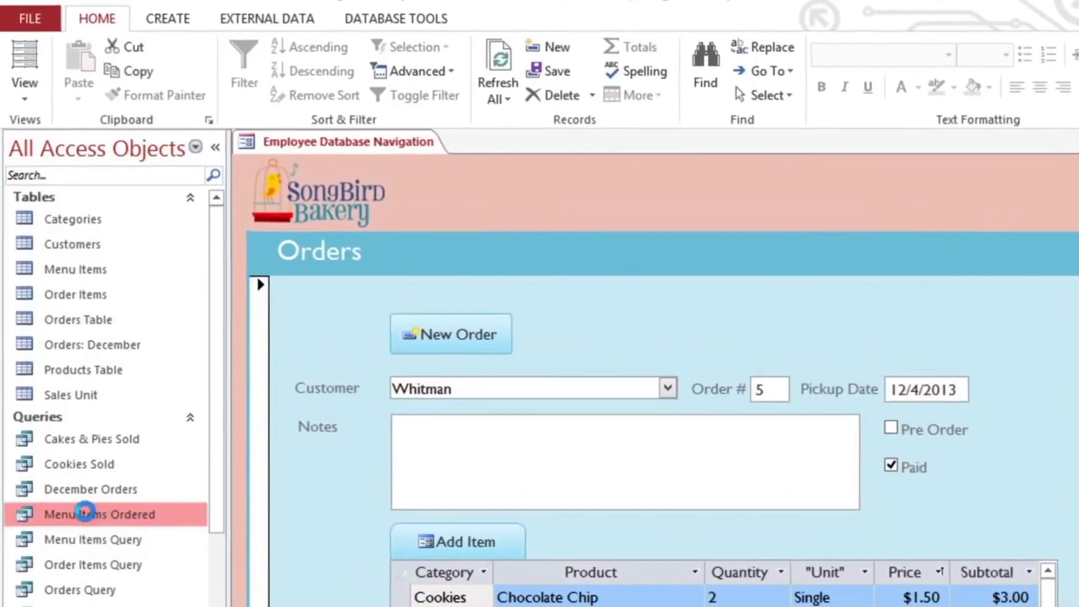
double_click(86, 512)
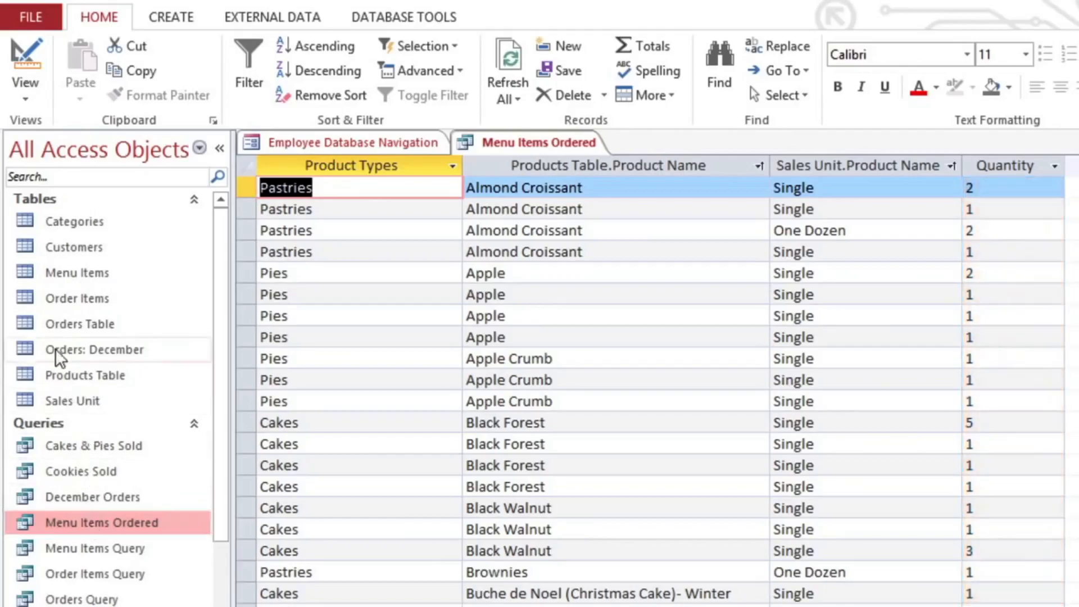
click(29, 102)
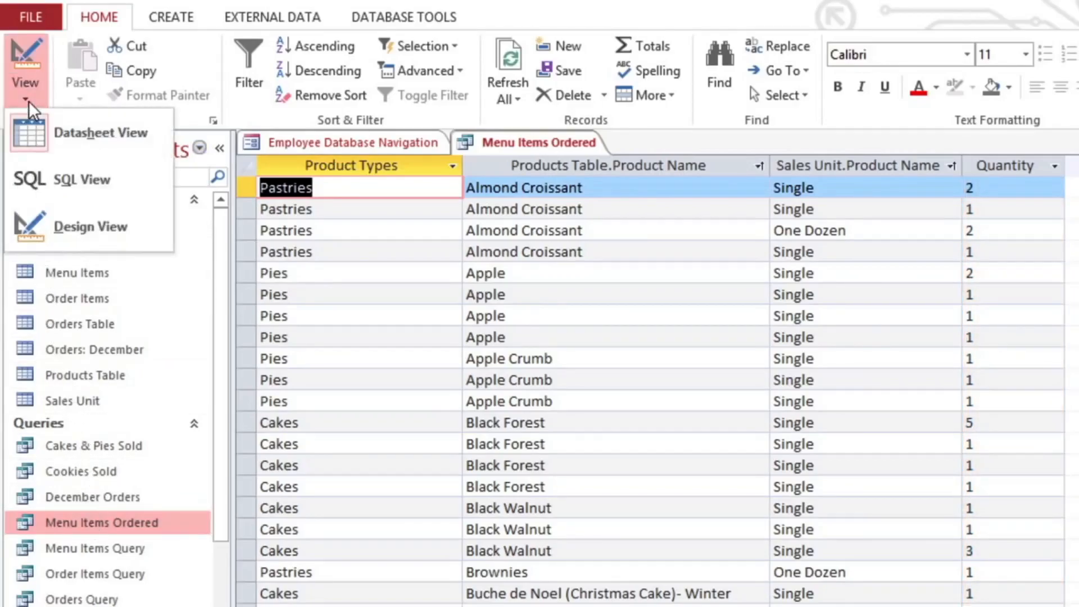
click(29, 213)
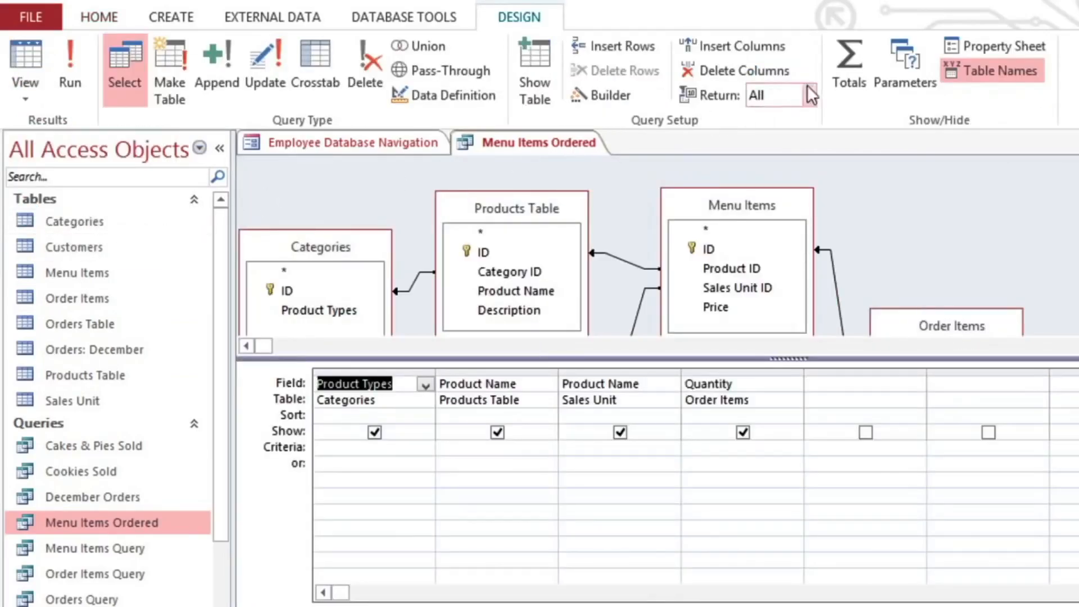
click(851, 71)
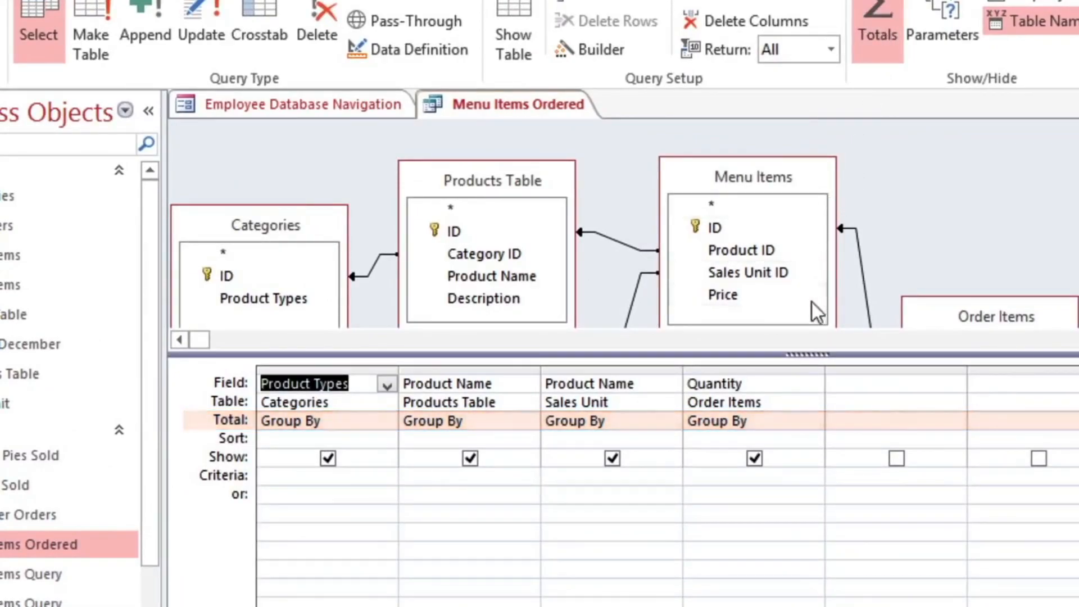
click(773, 421)
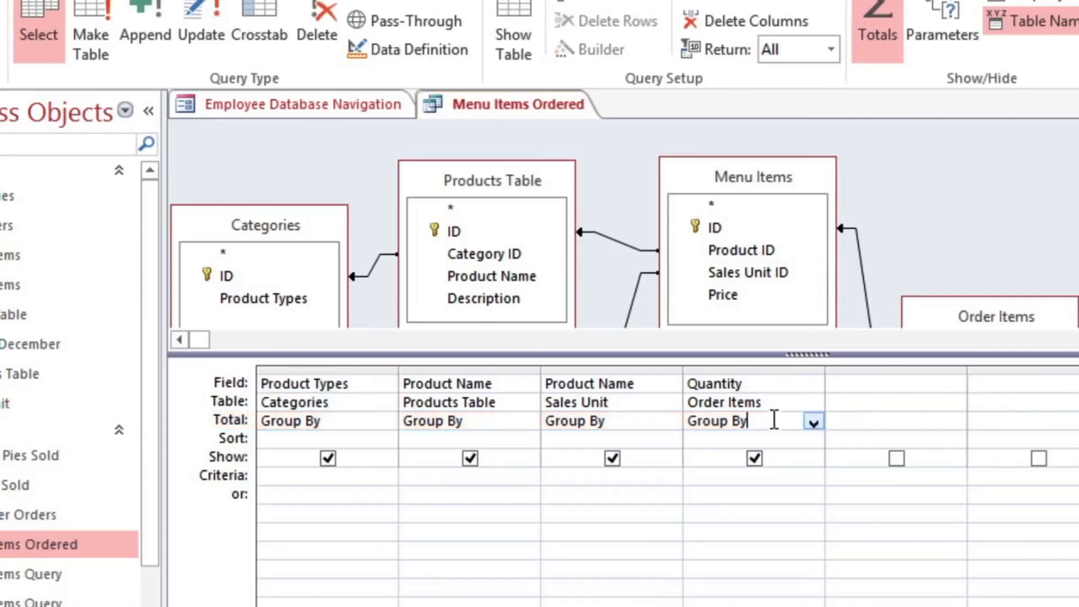
click(813, 422)
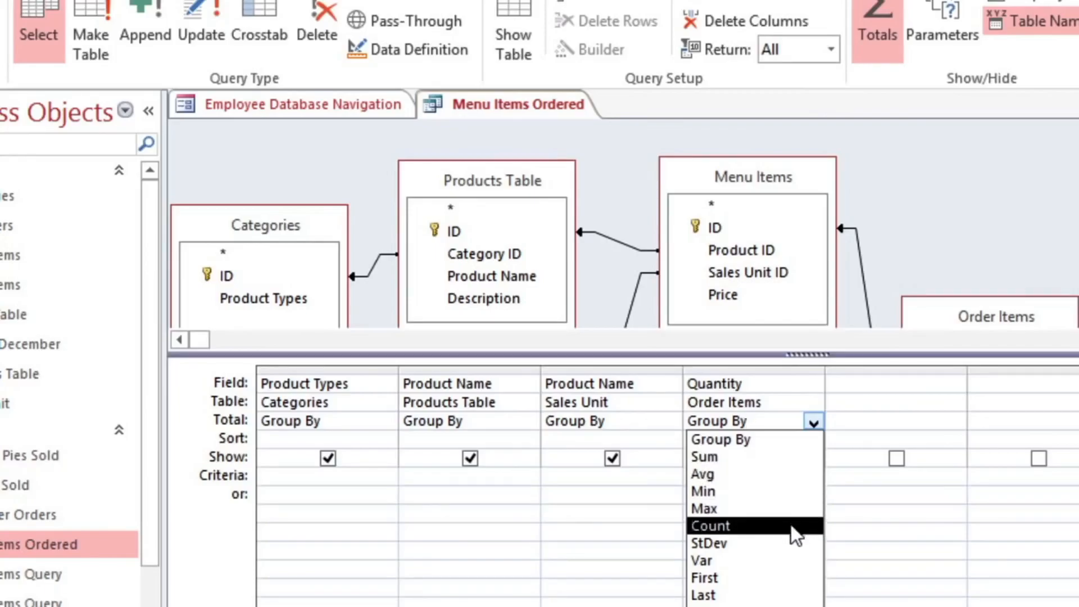
click(800, 467)
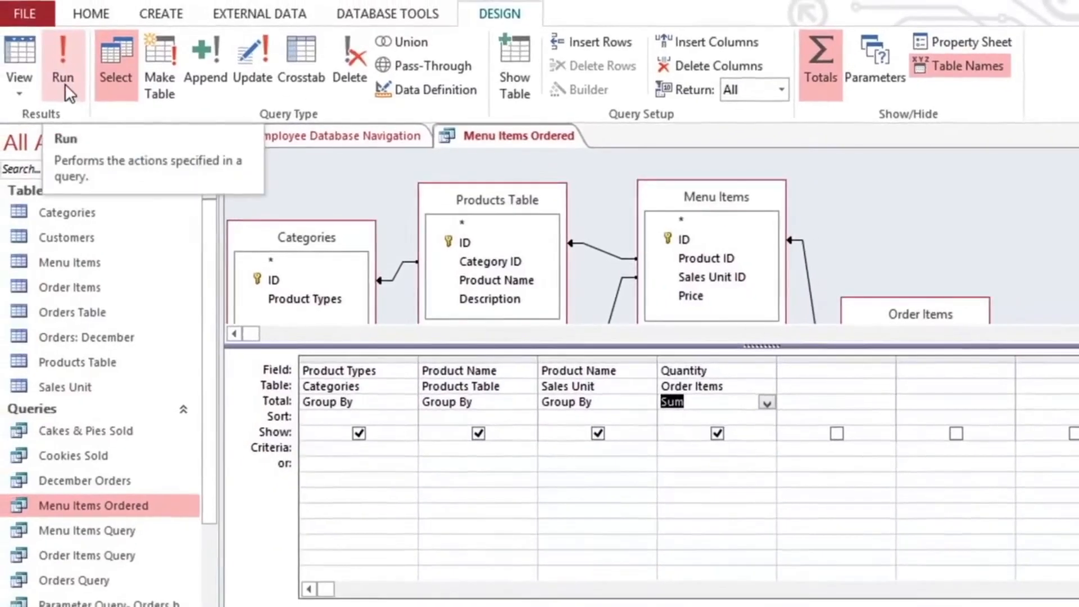
click(43, 59)
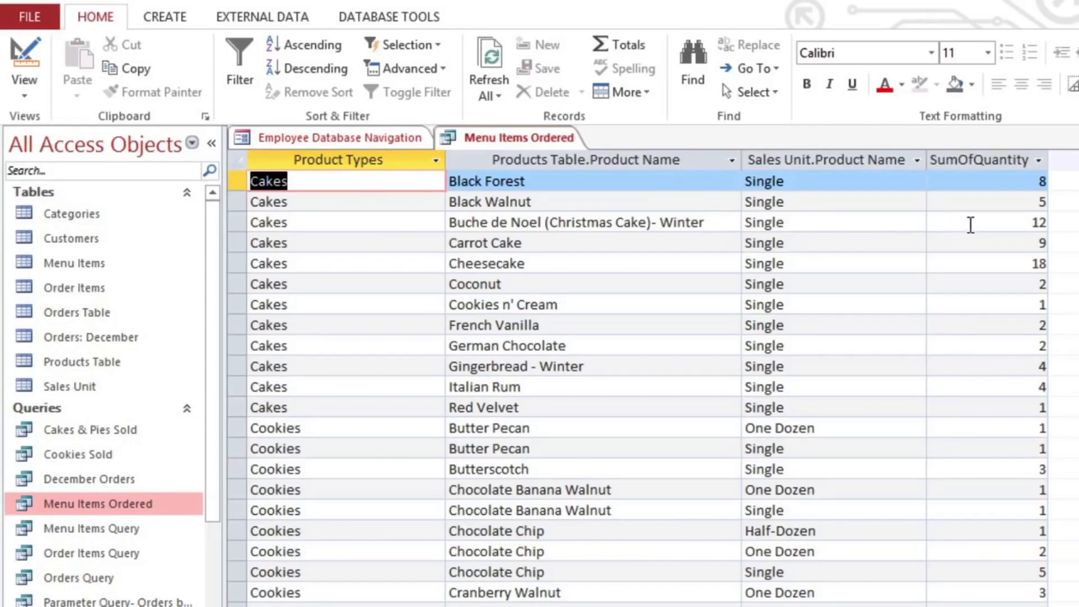
click(971, 223)
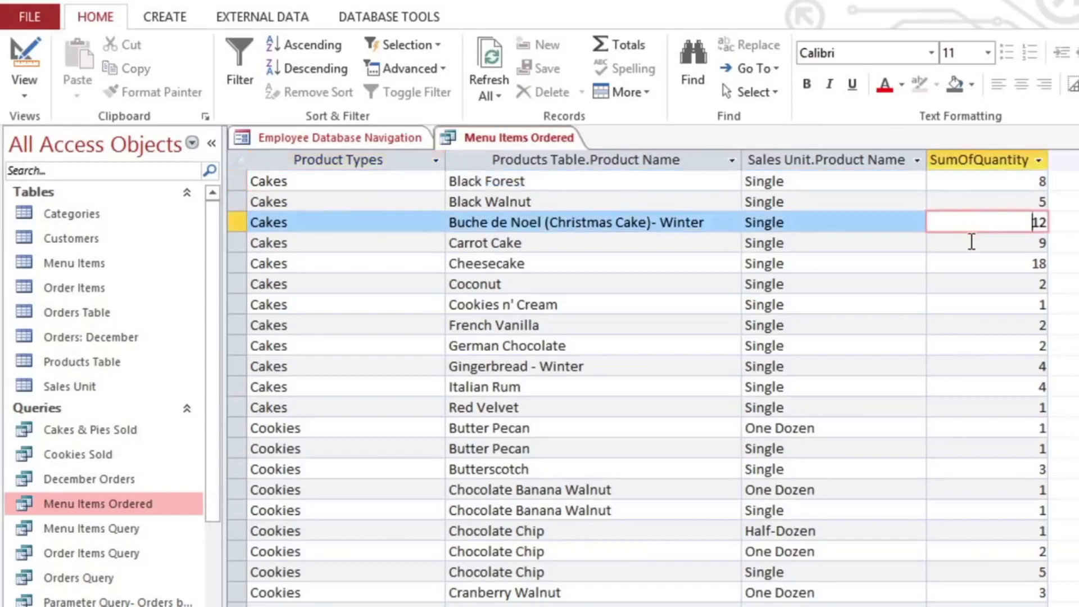
click(972, 241)
click(975, 261)
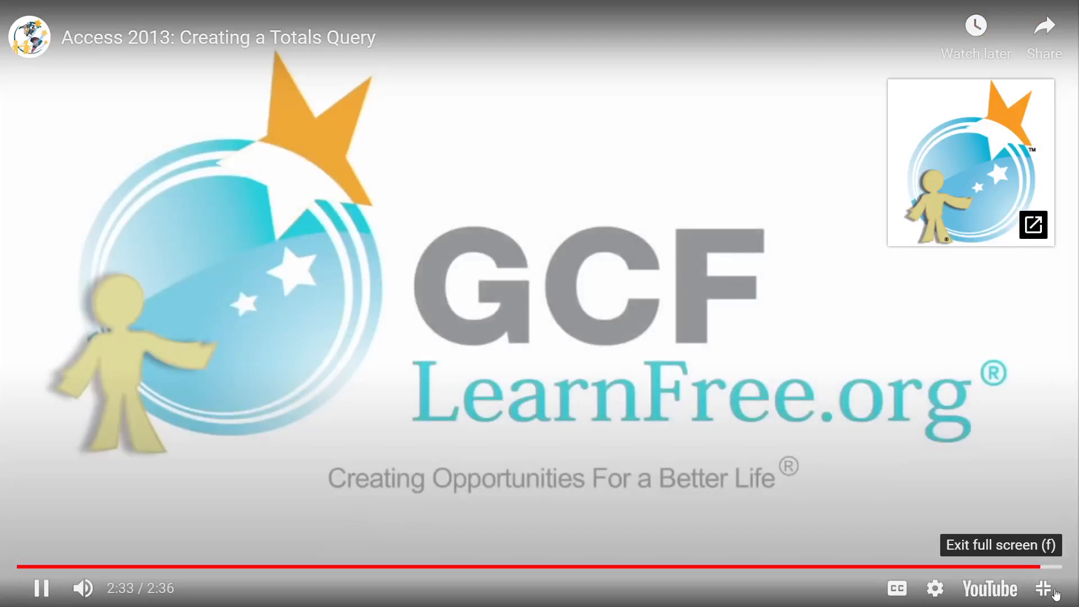
Step: Leave the full-screen tutorial video, pause it, and switch back to the Access database
click(1046, 587)
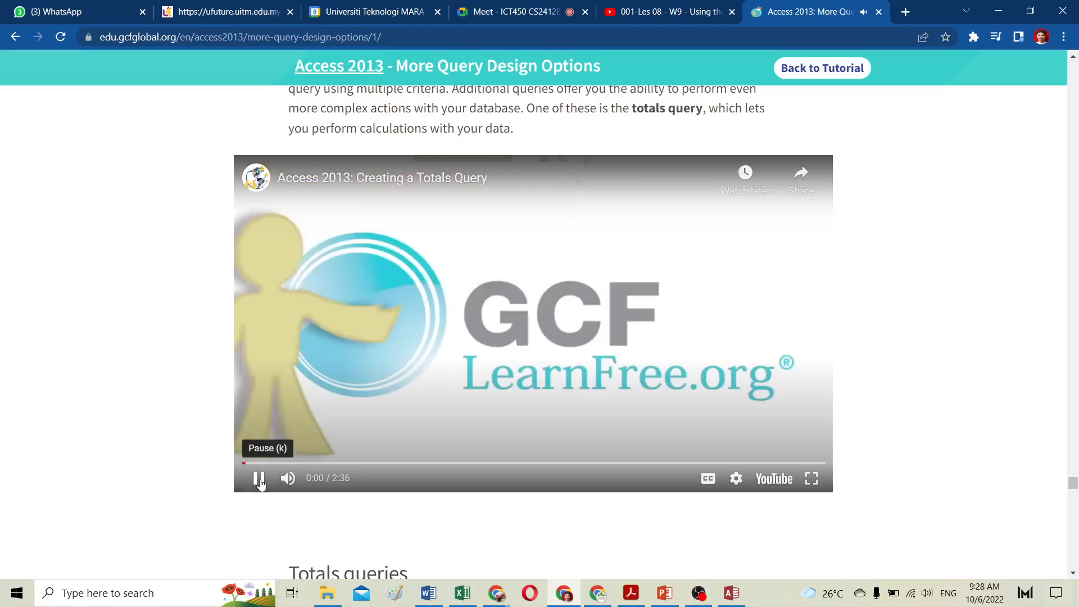
click(259, 480)
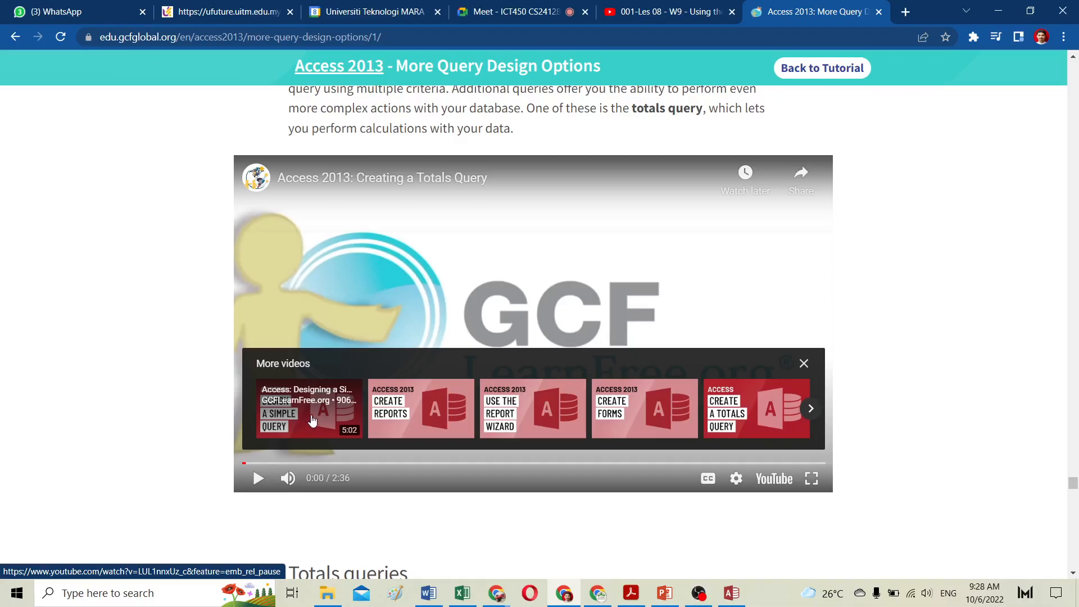
click(732, 593)
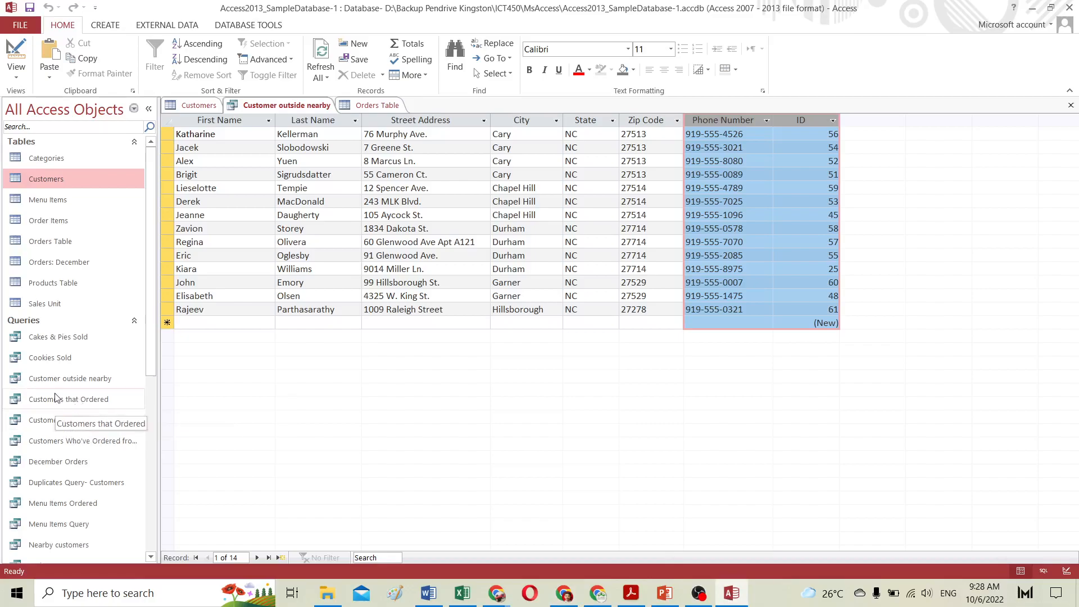
Step: Open the Menu Items Ordered query and select a block of its Cakes and Cookies result rows
scroll(77, 501, down, 1)
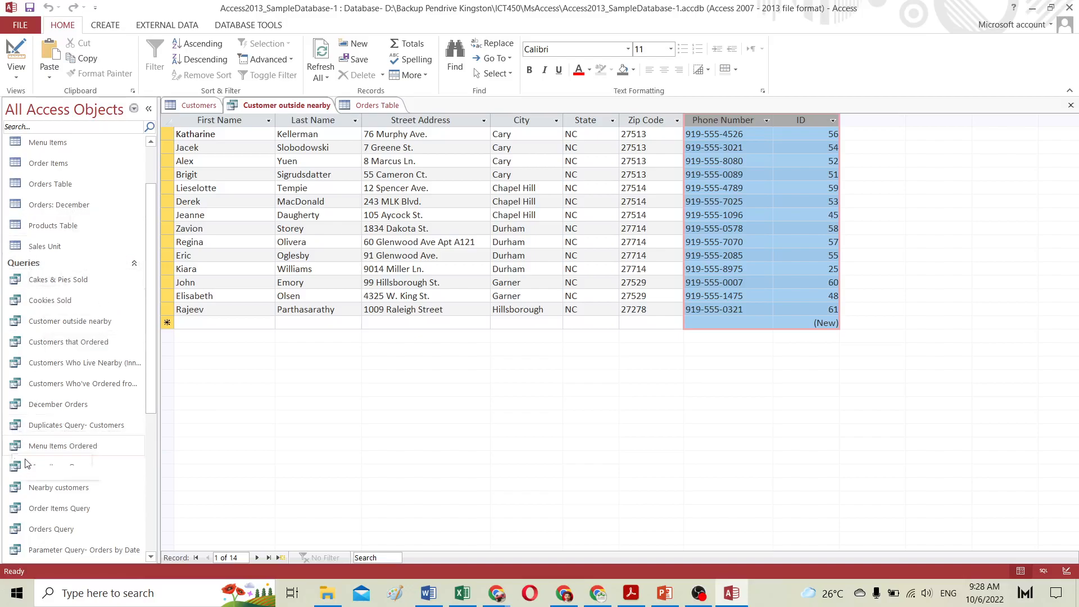
double_click(43, 445)
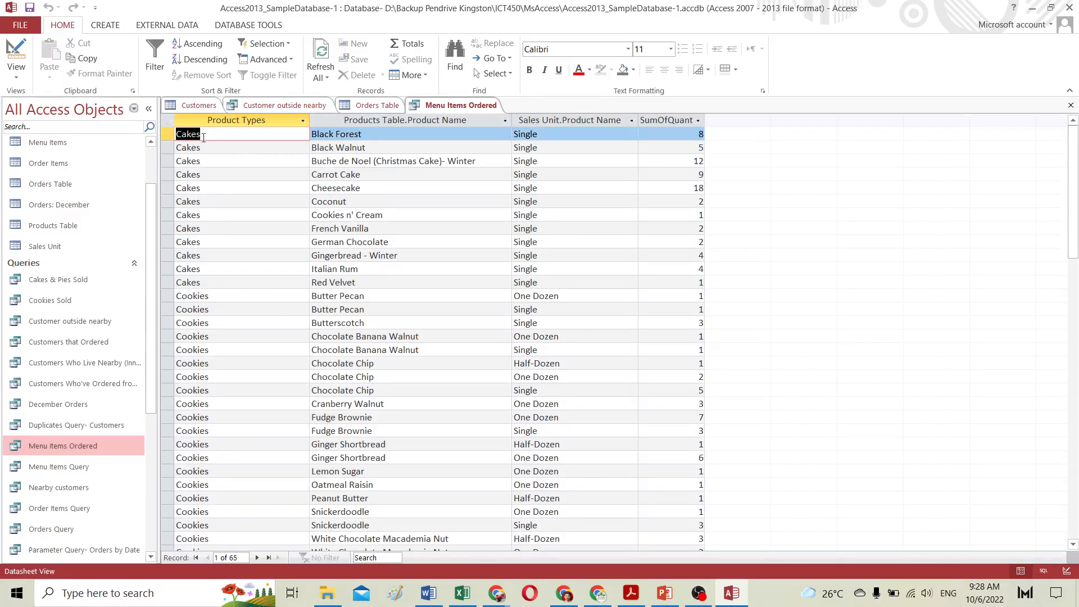
drag(169, 133, 298, 345)
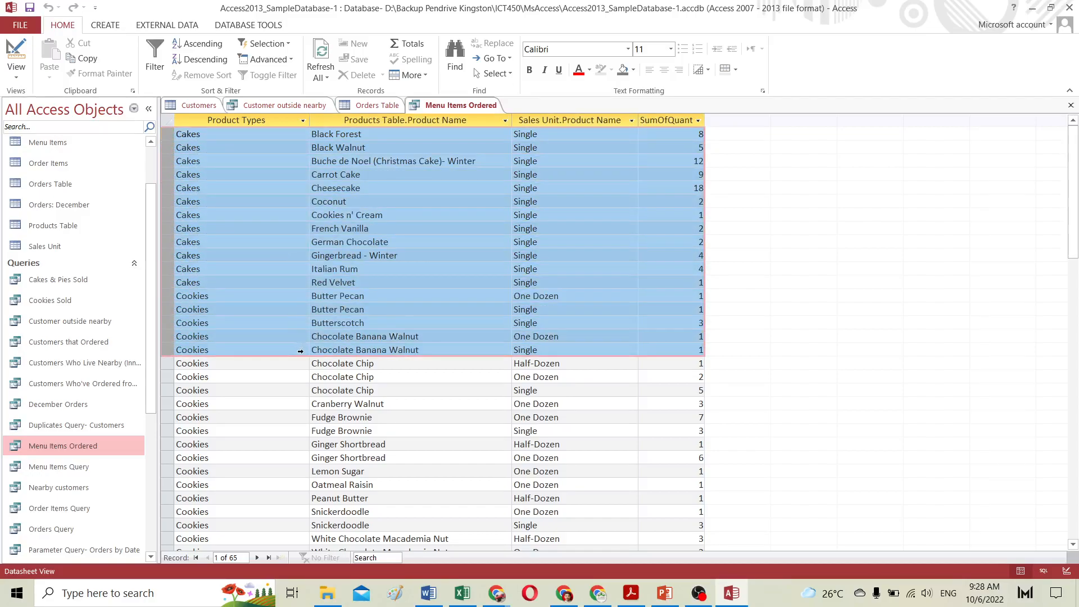
click(340, 241)
drag(171, 134, 466, 471)
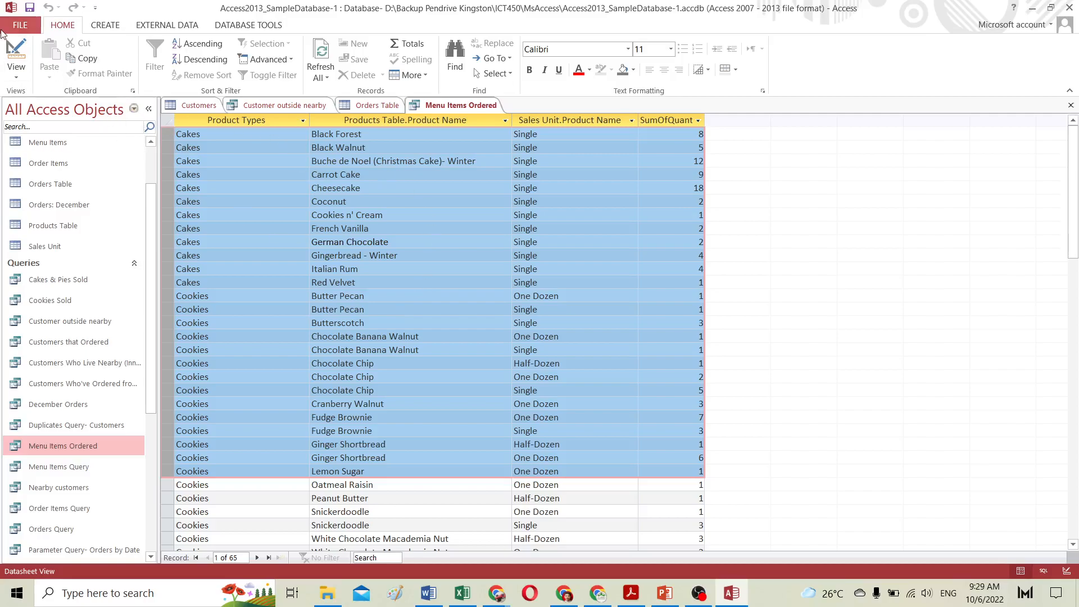
Step: Open the query in Design view and toggle the Totals row off and back on
click(17, 59)
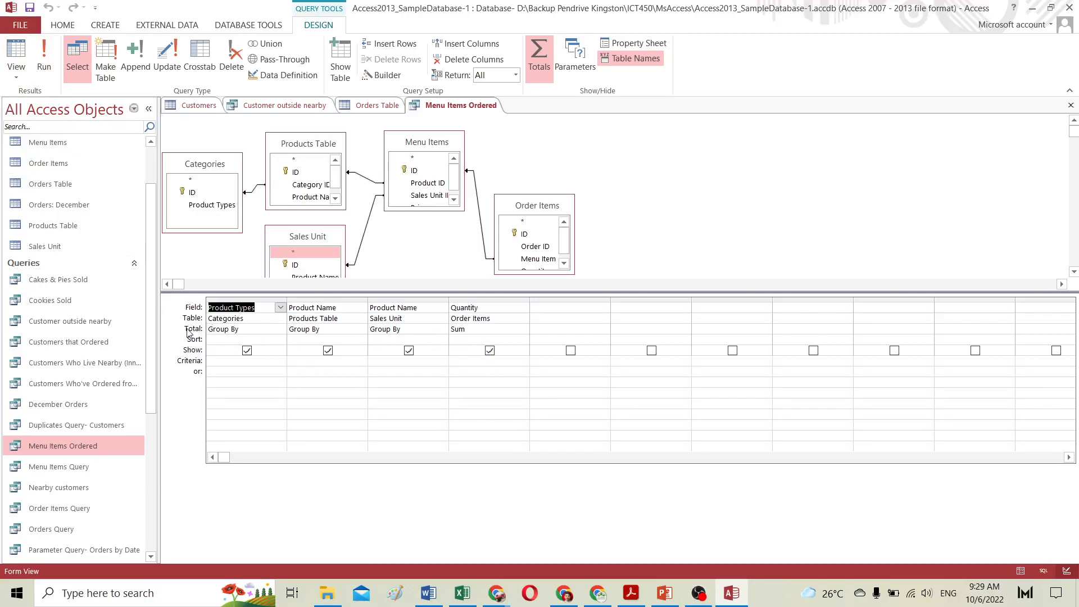
click(538, 51)
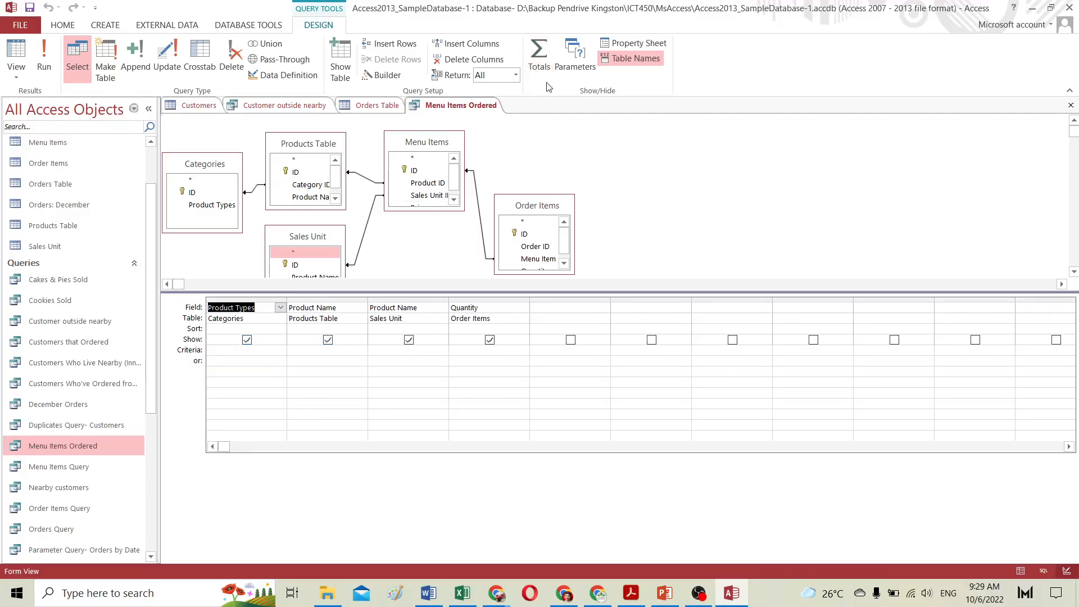
click(539, 46)
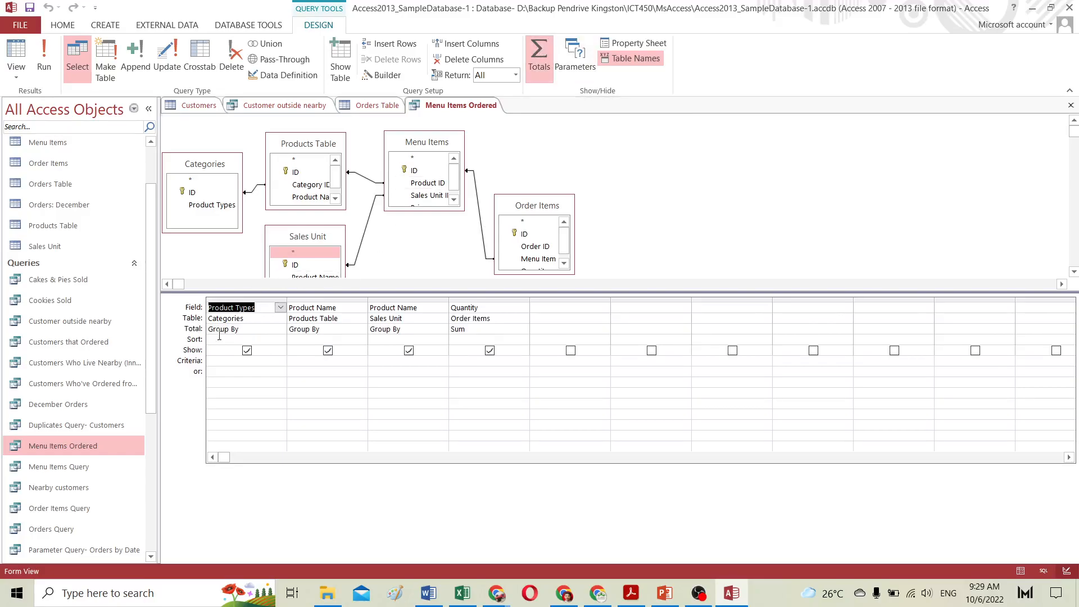
click(208, 329)
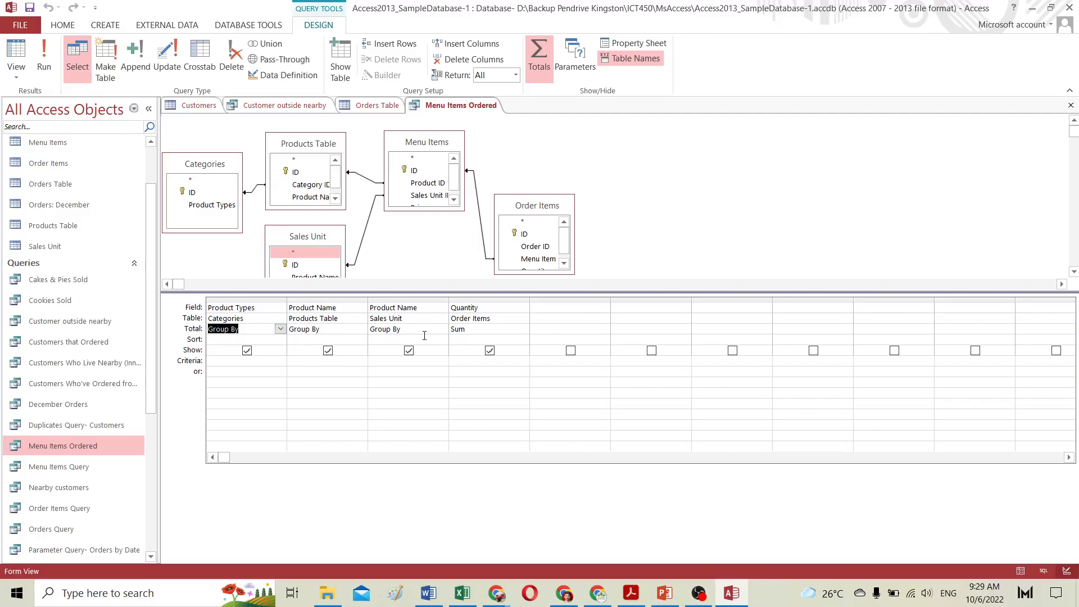
click(489, 334)
Step: Set the Quantity field's total to Sum and run the query
click(523, 329)
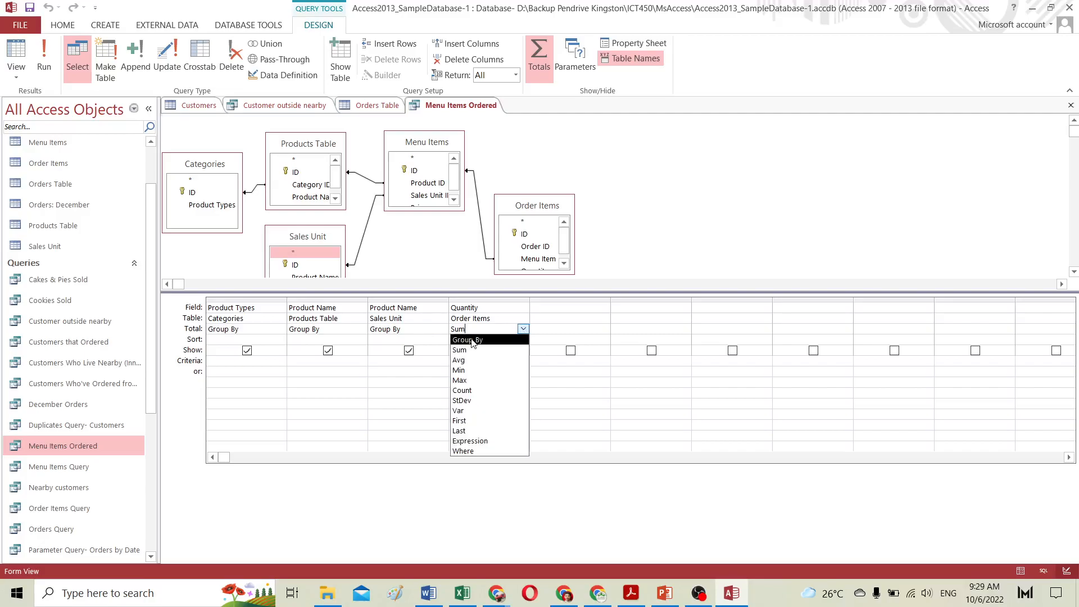
click(473, 340)
click(524, 329)
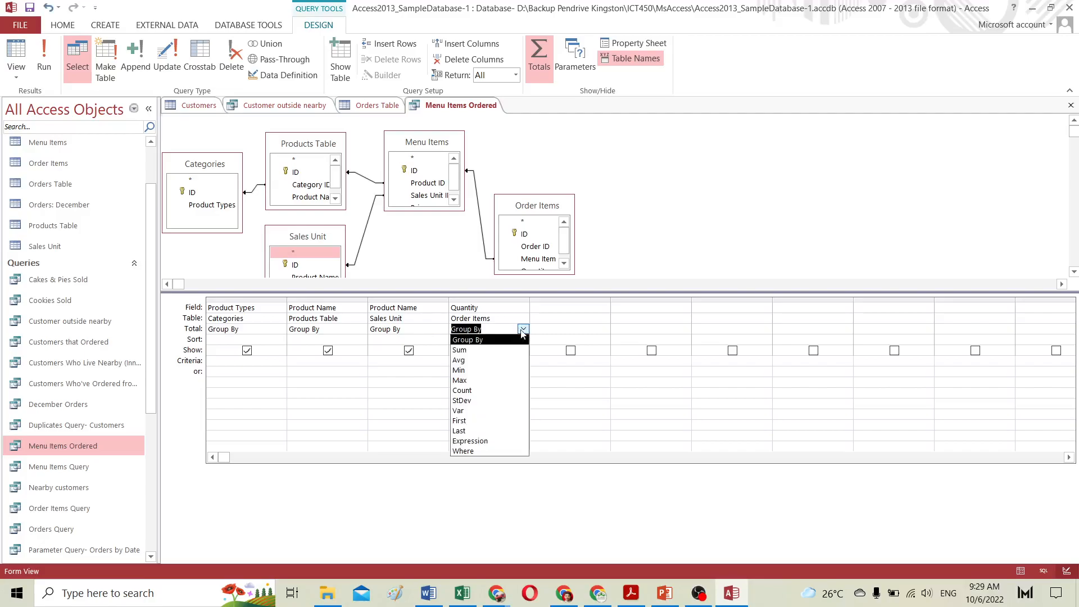
click(464, 352)
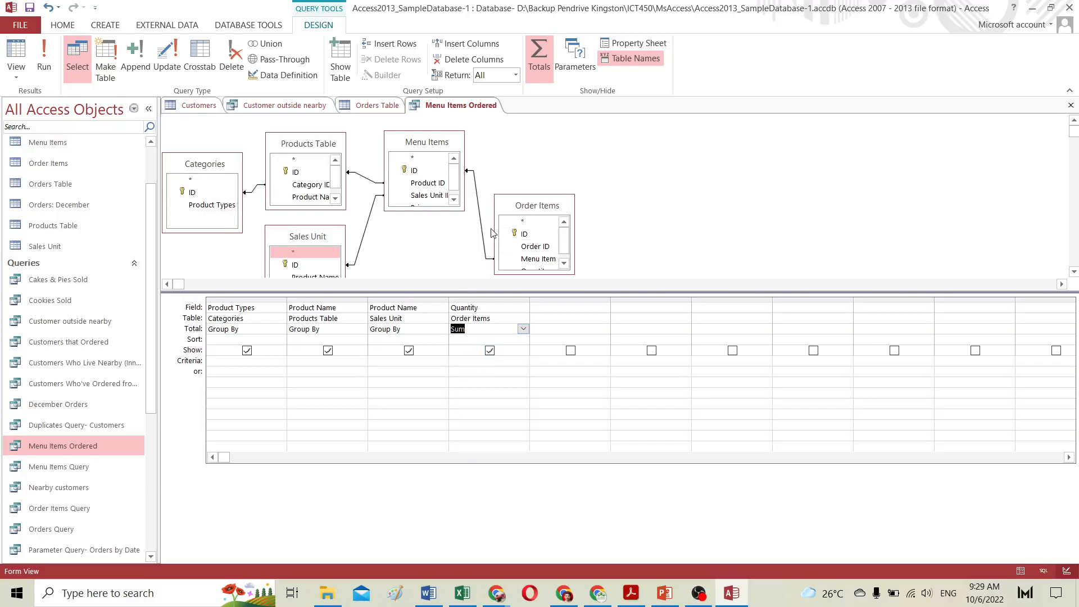
click(42, 48)
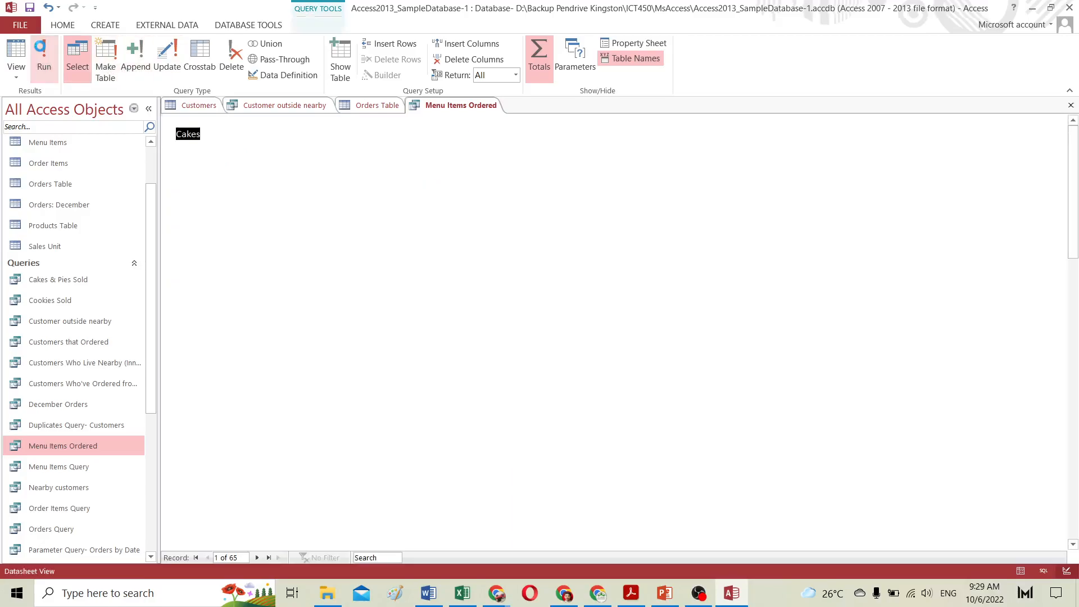
Step: Select the Cakes rows and the Cheesecake record to examine their summed quantities
click(701, 134)
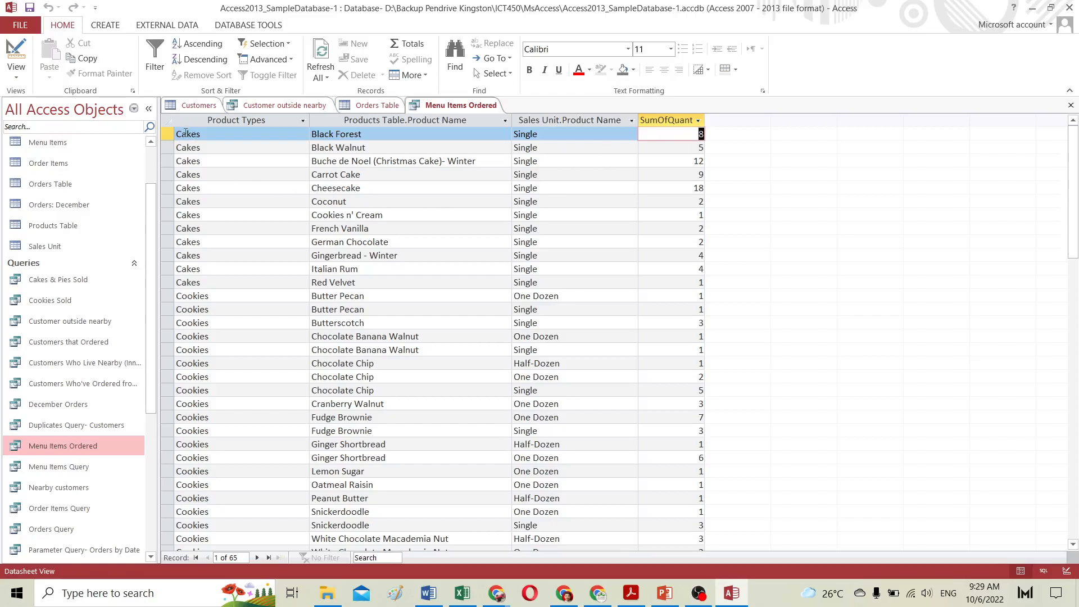
drag(168, 134, 203, 291)
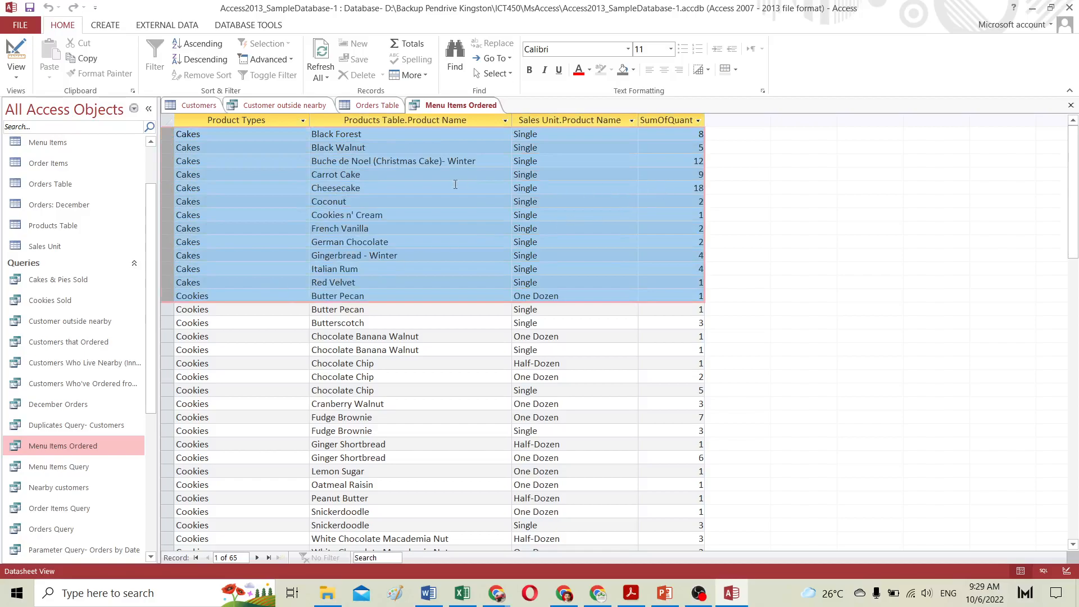
click(362, 188)
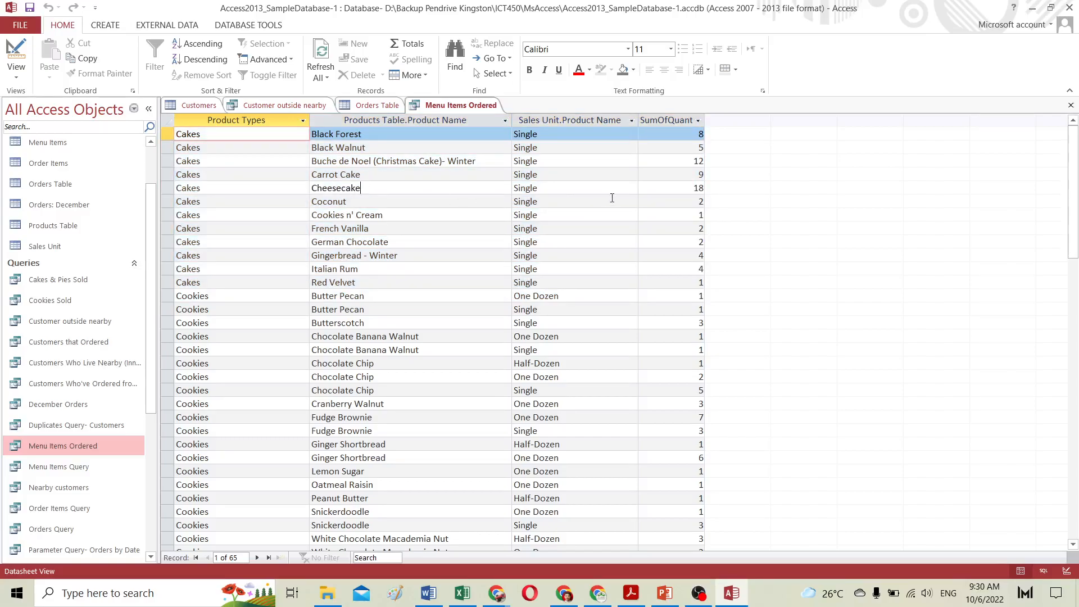
double_click(698, 188)
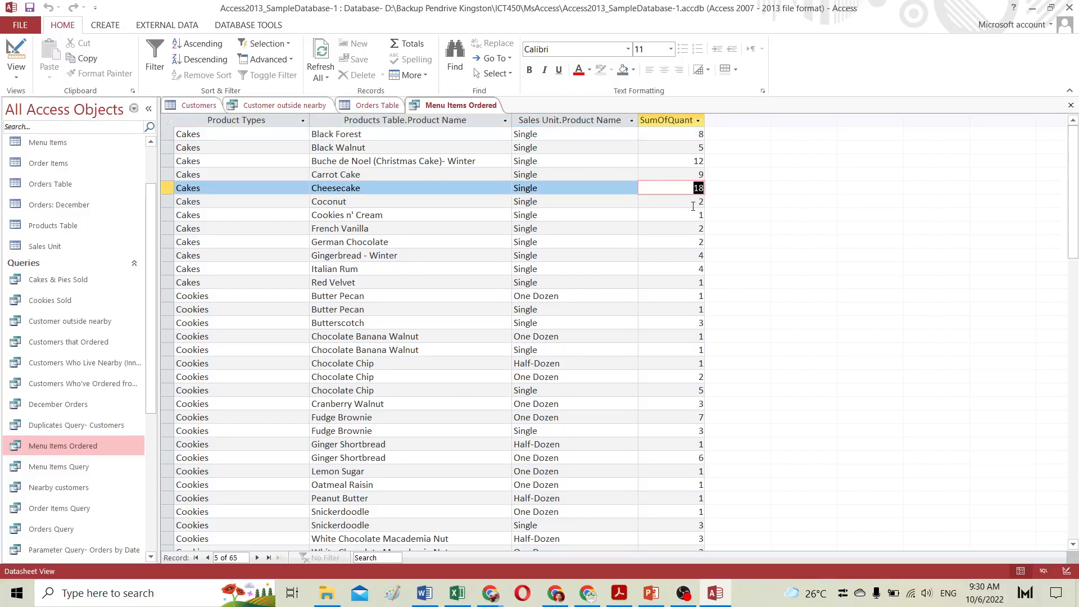
click(167, 191)
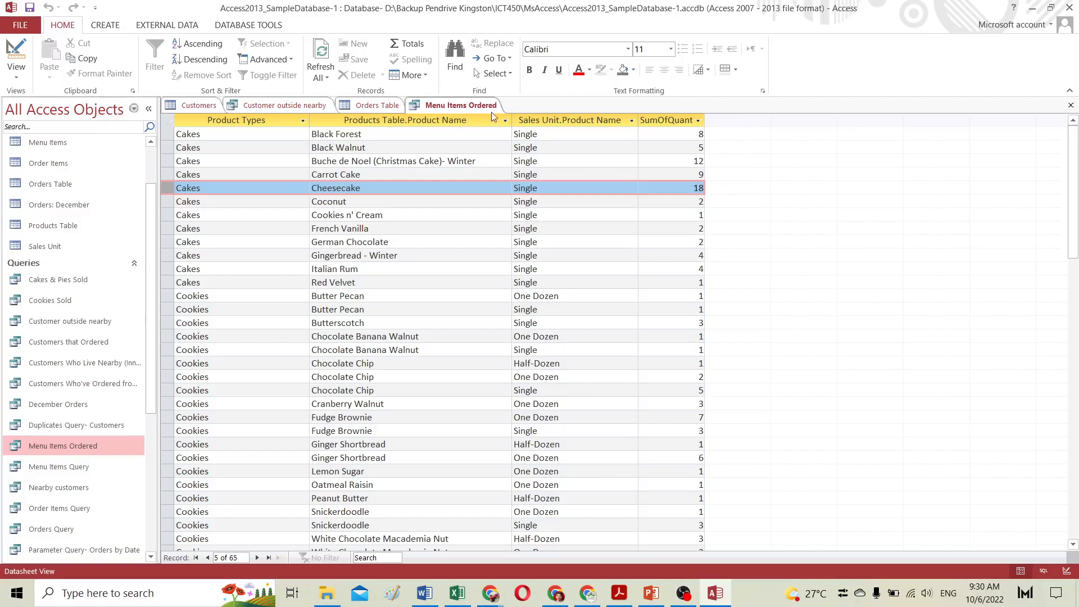
Step: Change the Quantity field's total to Avg in Design view and run the query
click(19, 42)
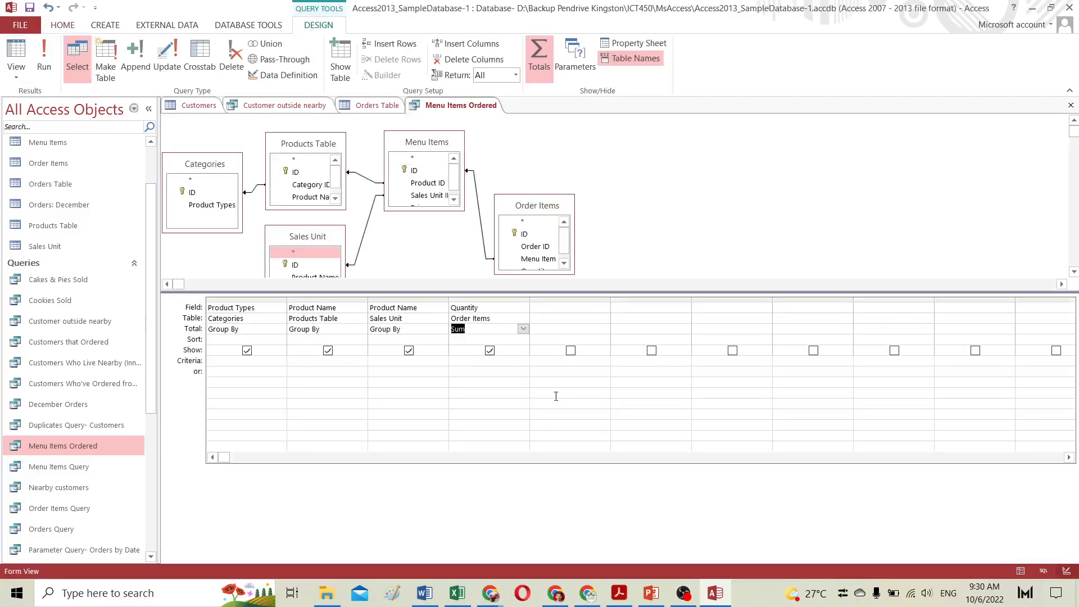
click(523, 329)
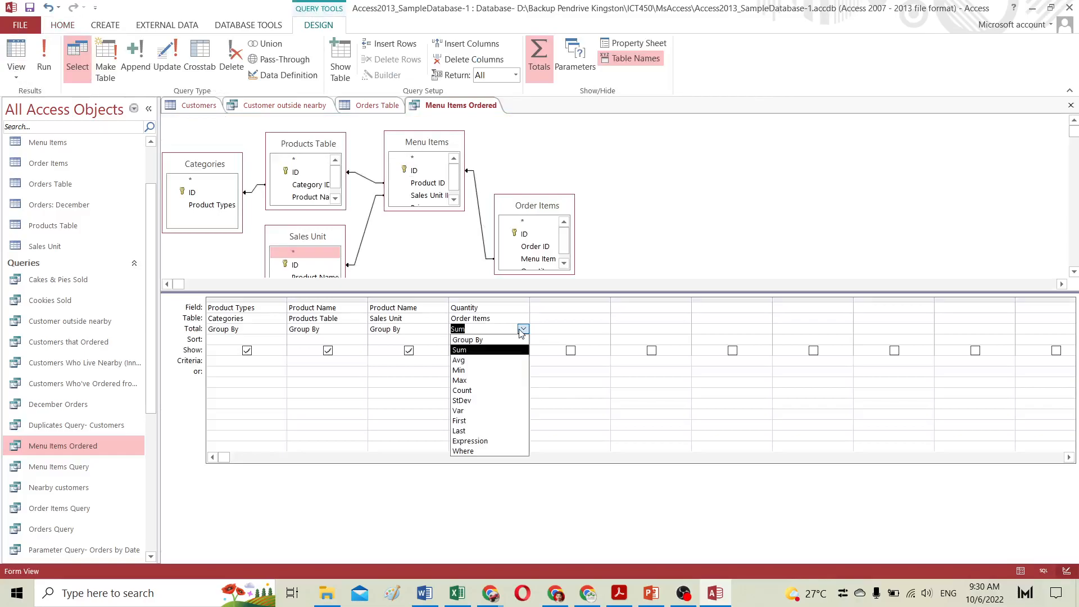
click(472, 358)
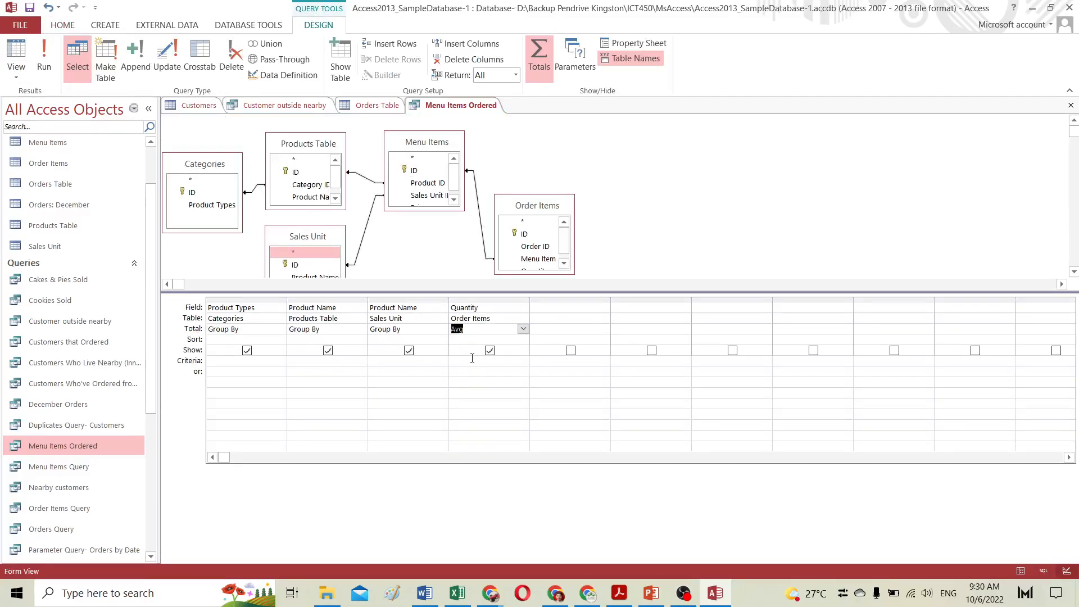
click(43, 56)
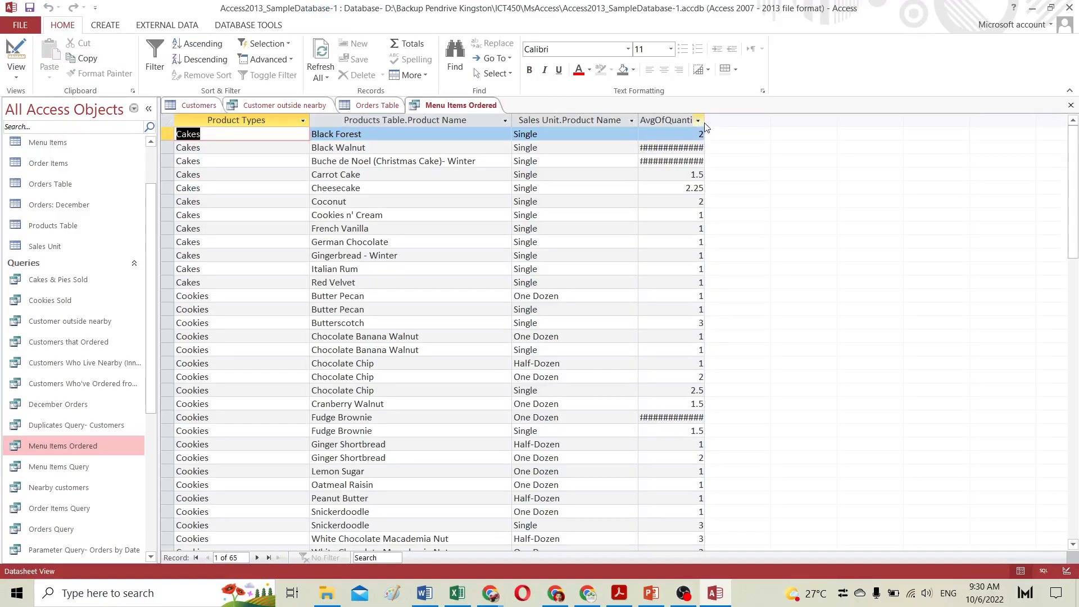
Step: Widen the AvgOfQuantity column so the full average values show
click(699, 121)
click(821, 337)
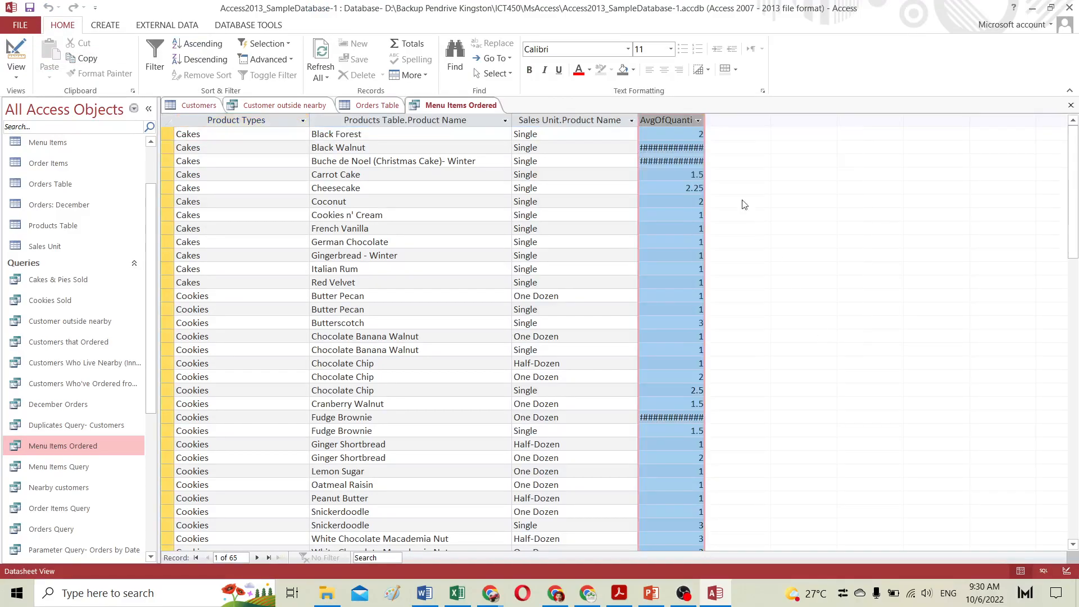
drag(705, 123, 669, 119)
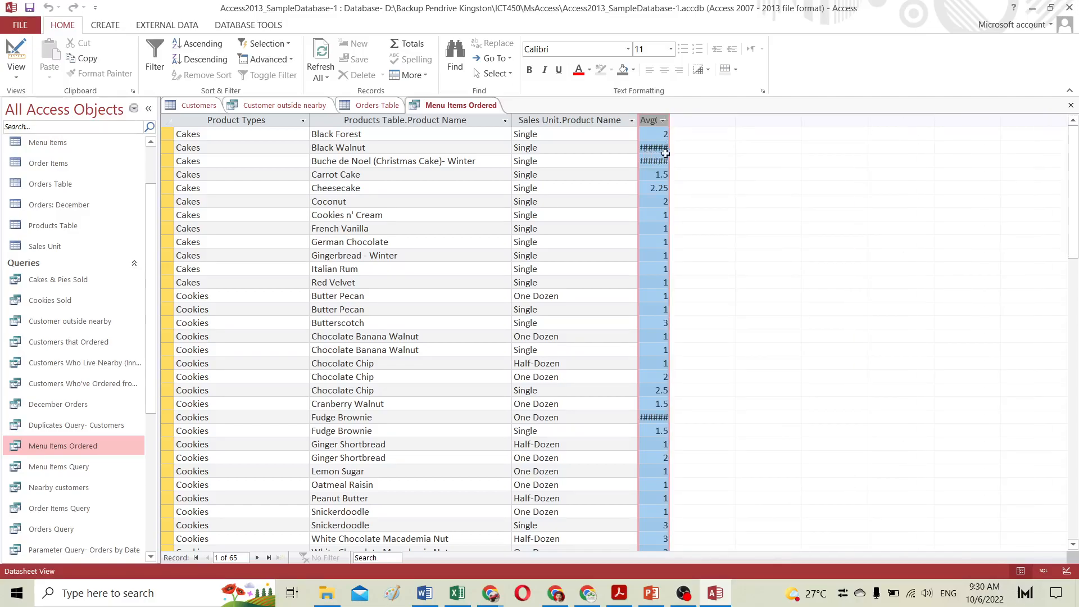
drag(670, 119, 802, 131)
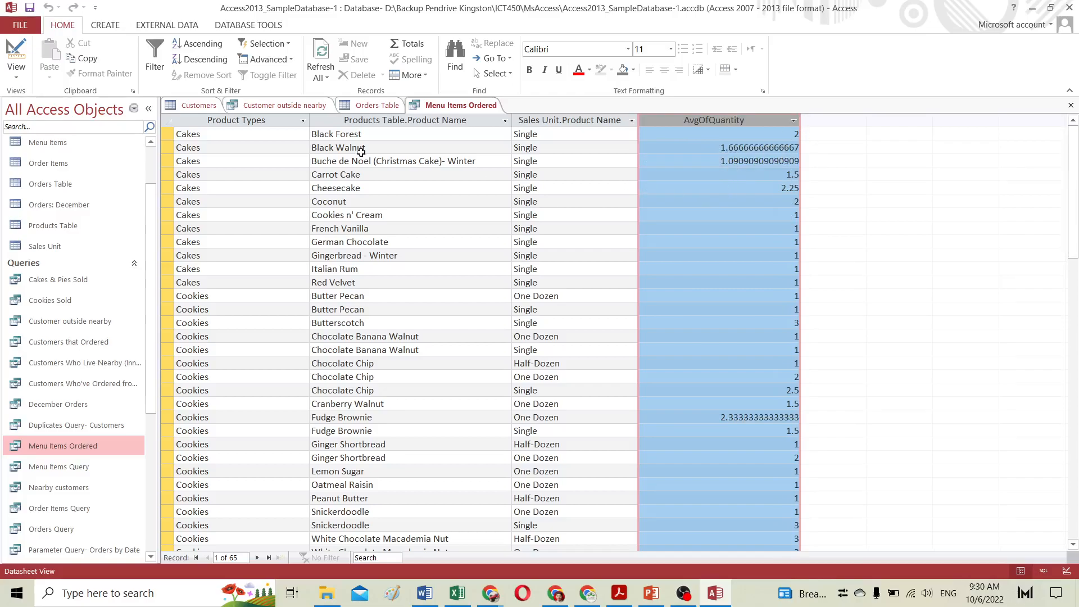
Step: Change the Quantity field's total to Count in Design view and run the query
click(16, 53)
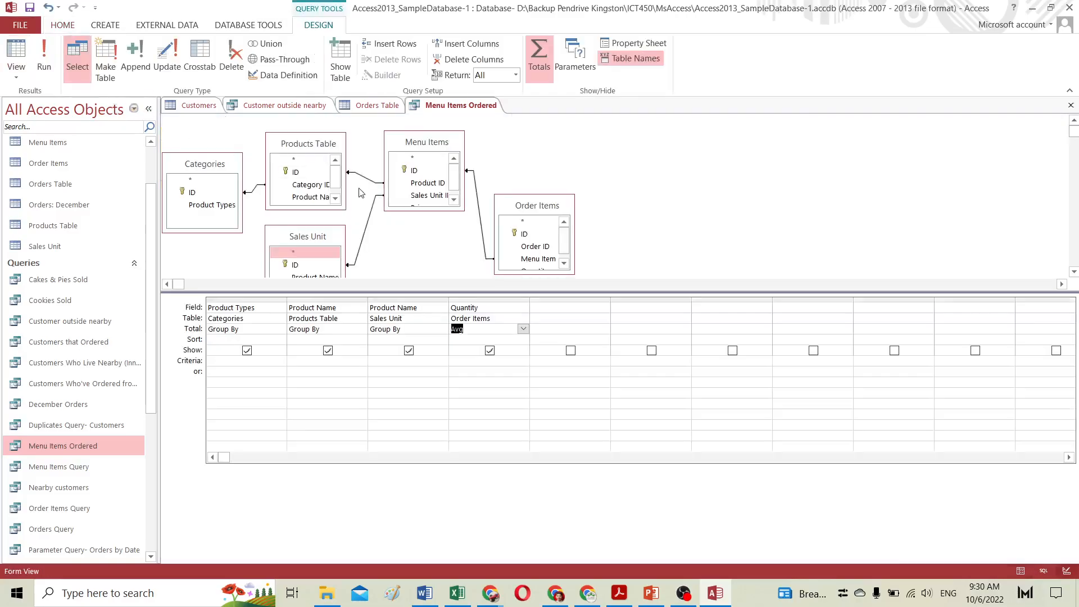
click(524, 329)
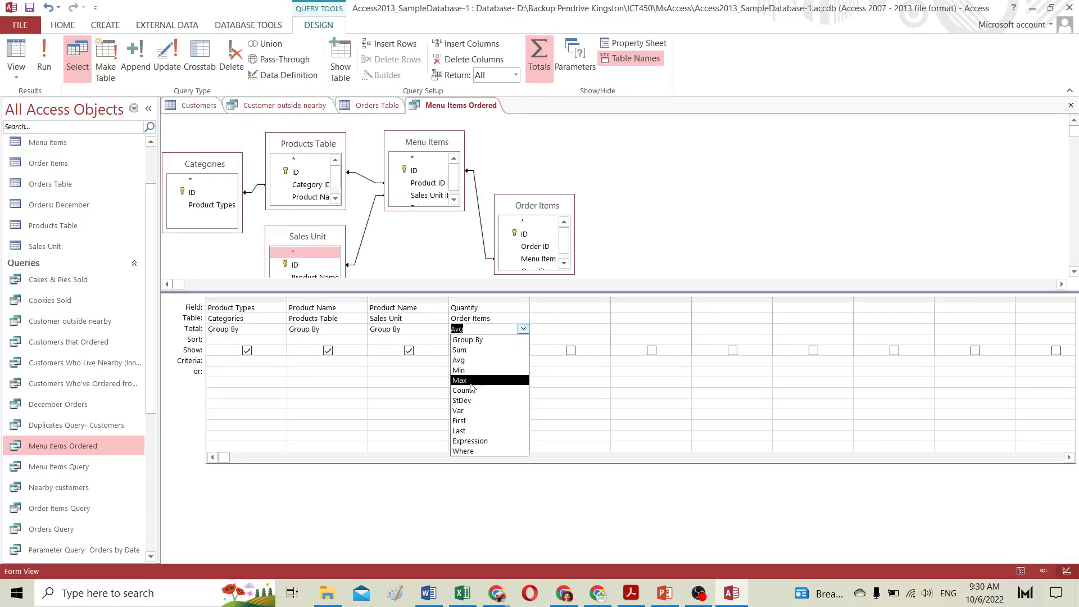
click(471, 390)
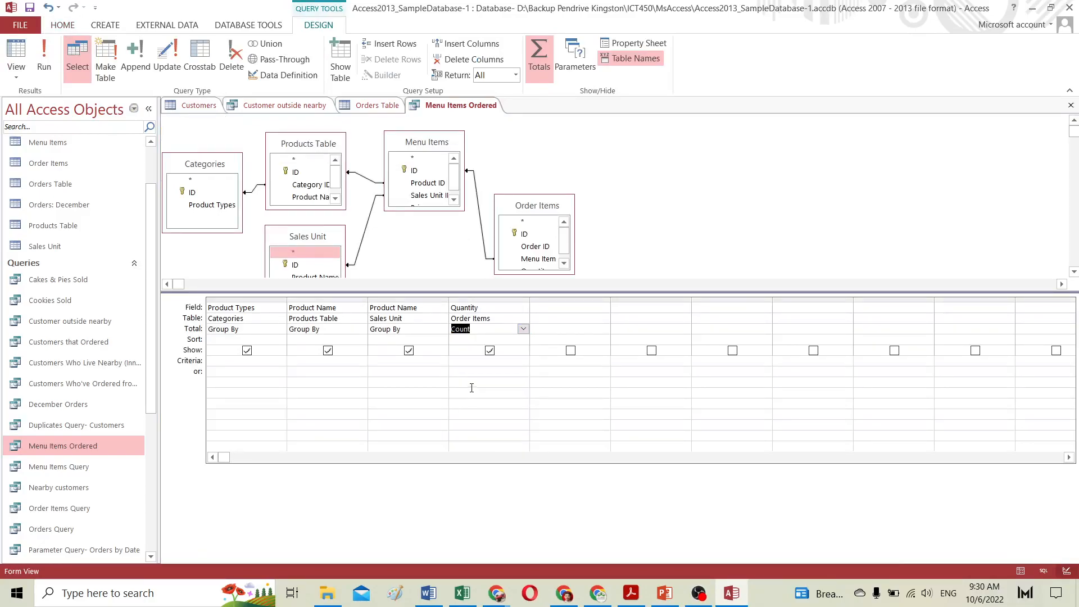
click(44, 56)
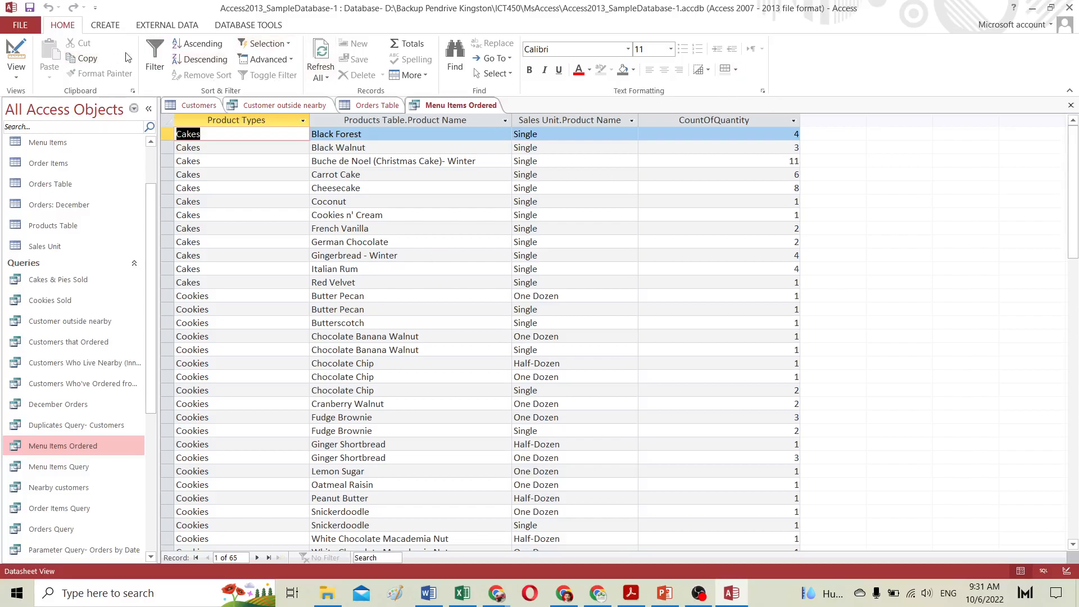
Step: Set the Quantity field's total back to Sum in Design view and run the query
click(16, 57)
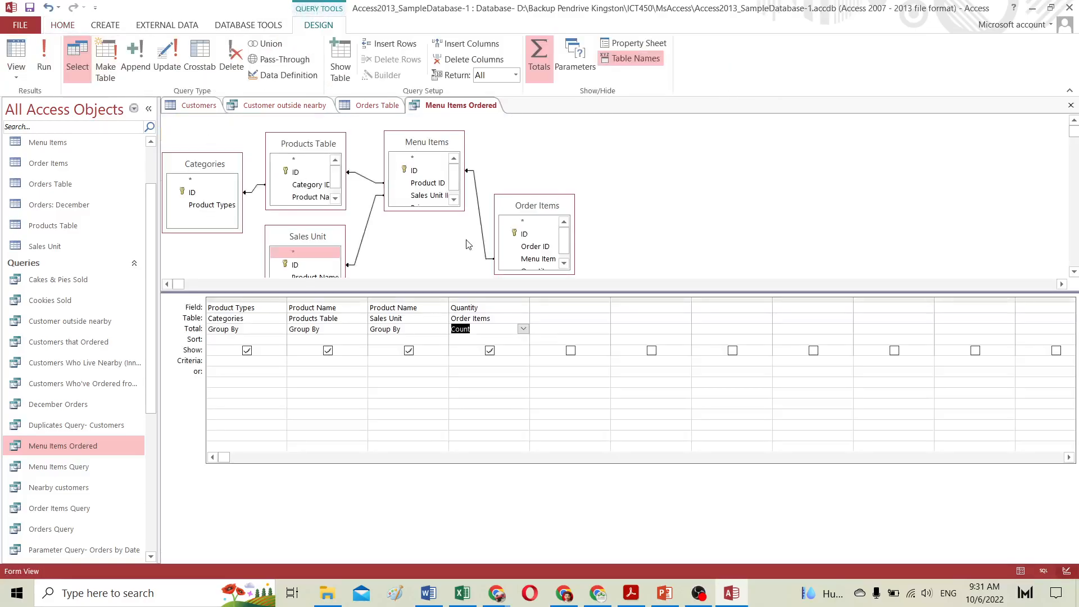
click(523, 329)
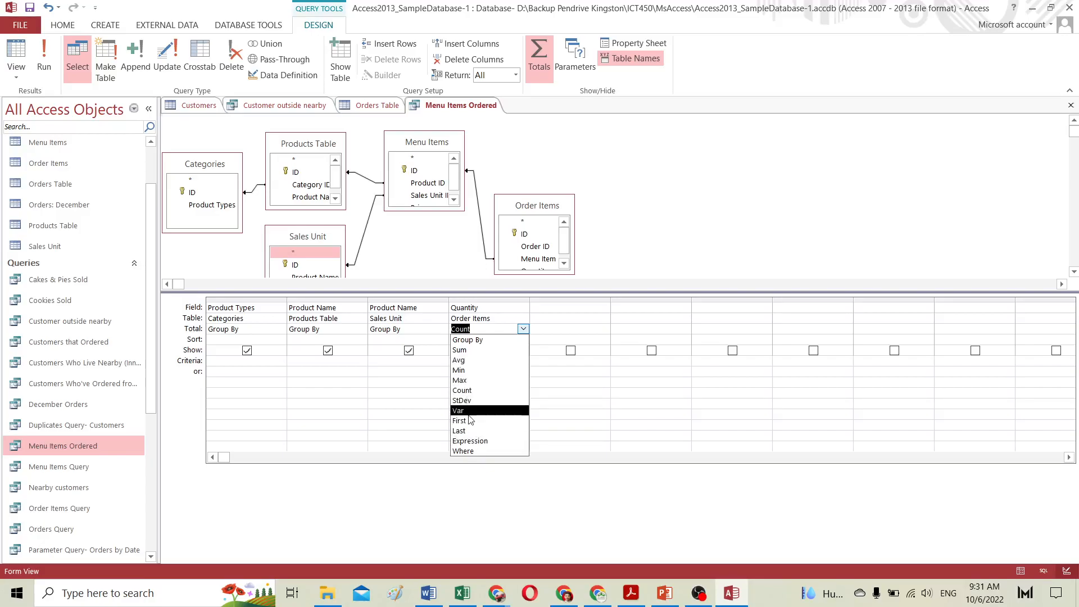
click(469, 350)
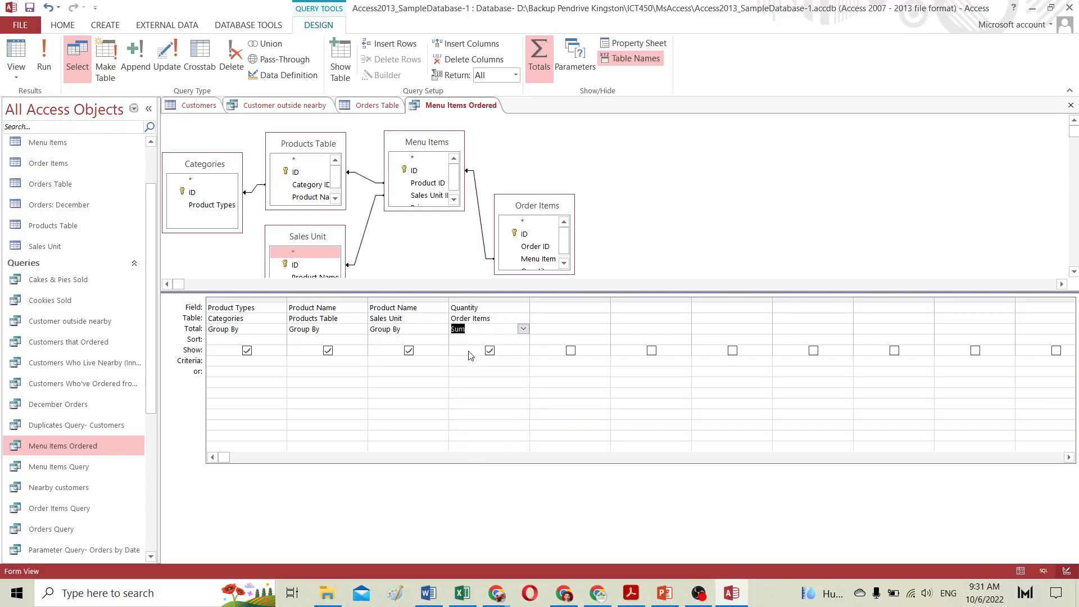
click(43, 56)
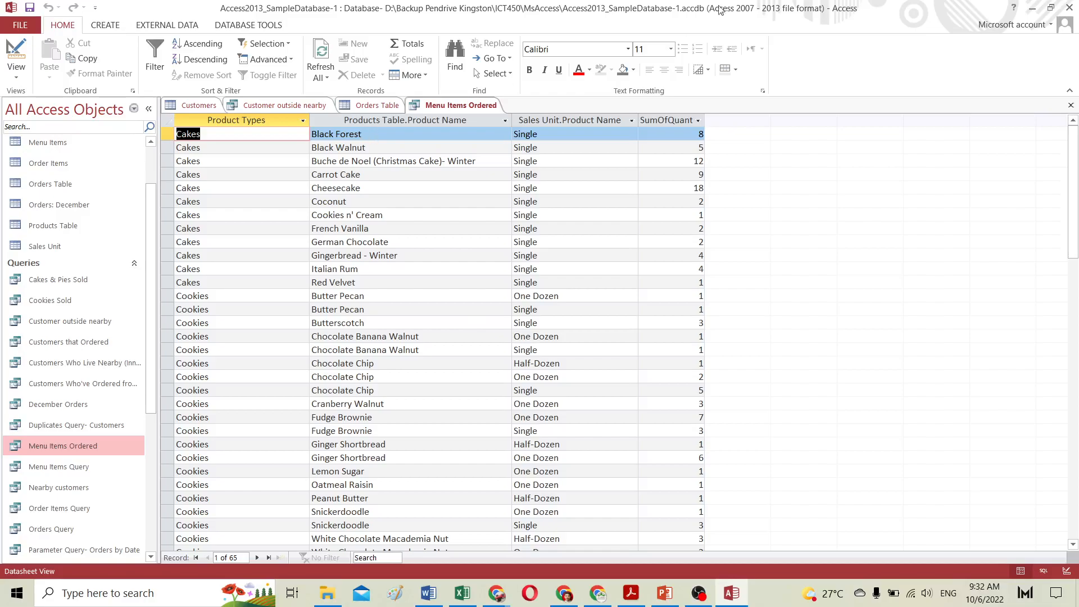
Step: Switch to the GCFGlobal tutorial, review the totals functions list and continue to Lesson 13: Creating Reports
click(1033, 8)
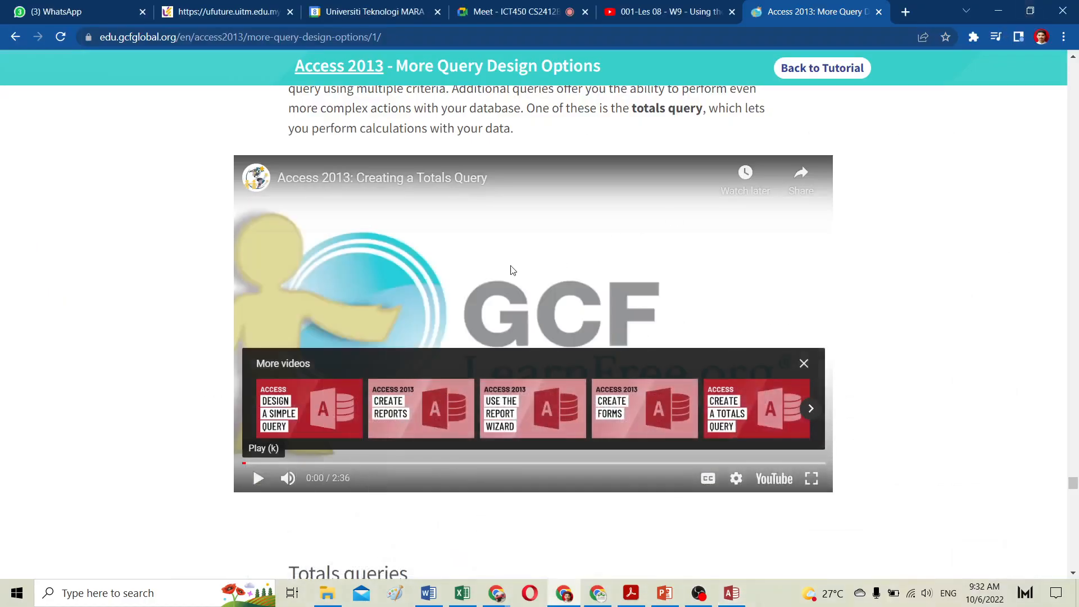
scroll(509, 373, down, 6)
scroll(510, 374, down, 20)
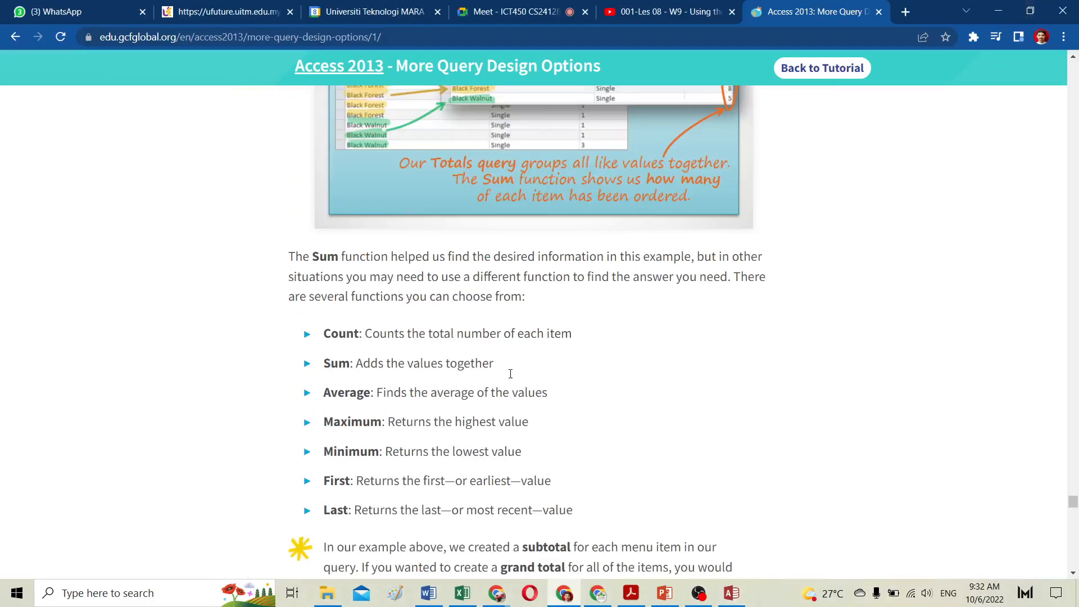
scroll(512, 377, down, 15)
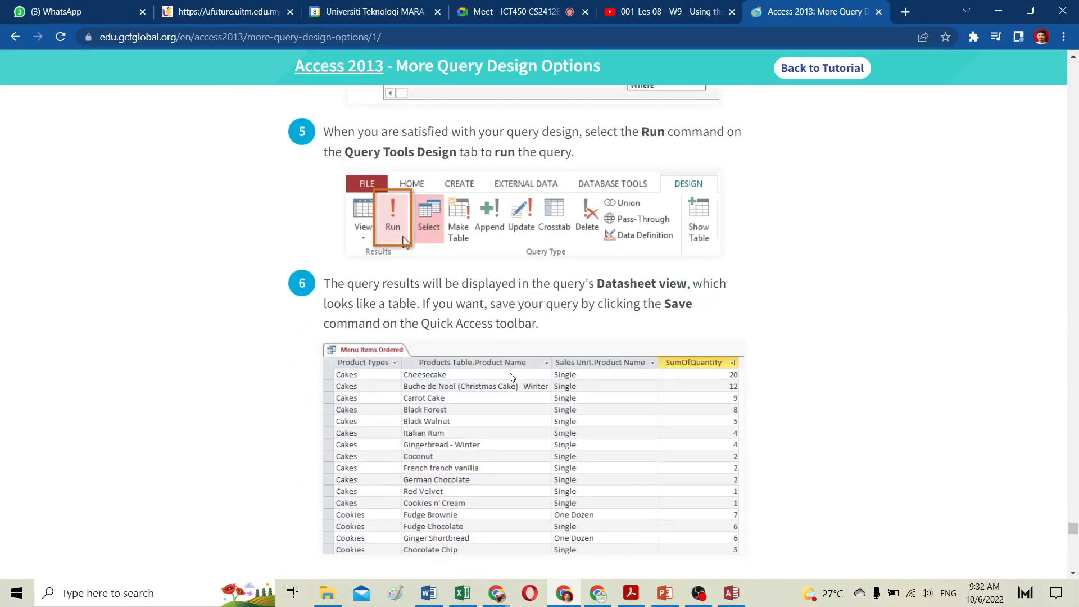
scroll(511, 373, down, 20)
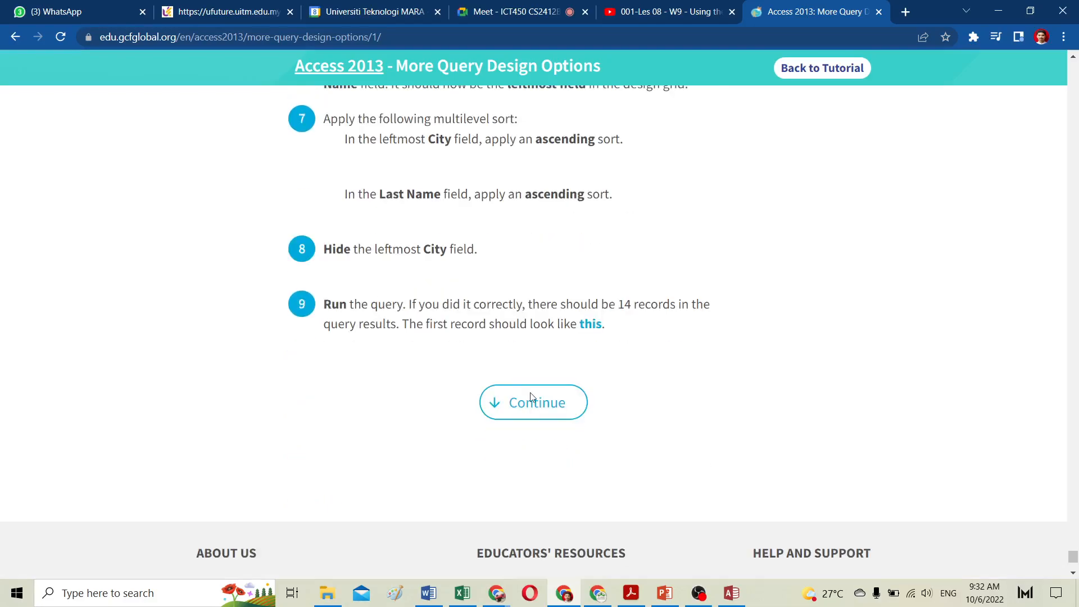
click(535, 406)
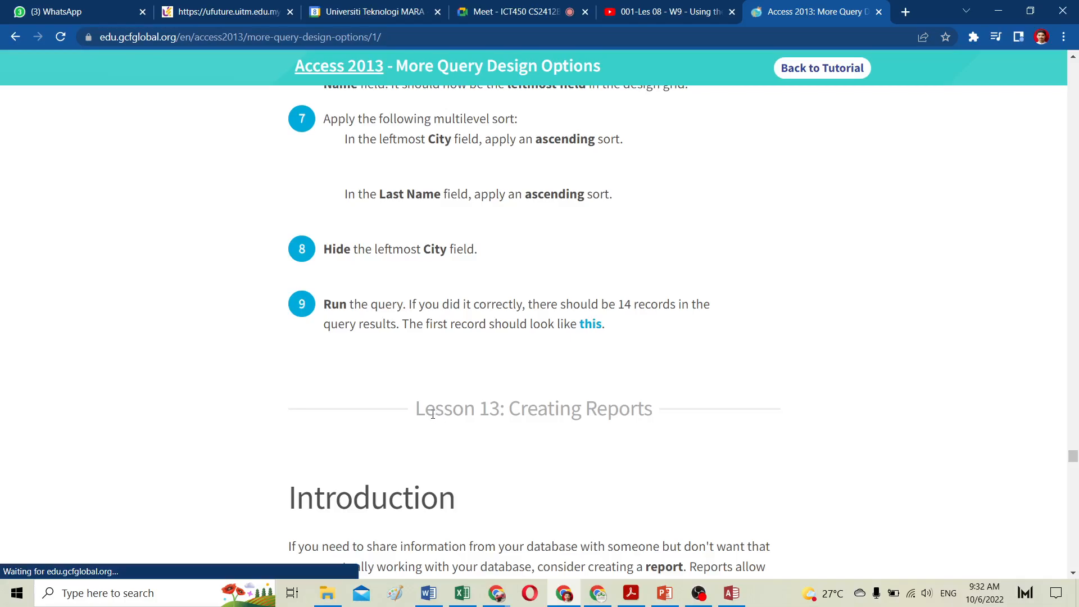
drag(416, 407, 652, 413)
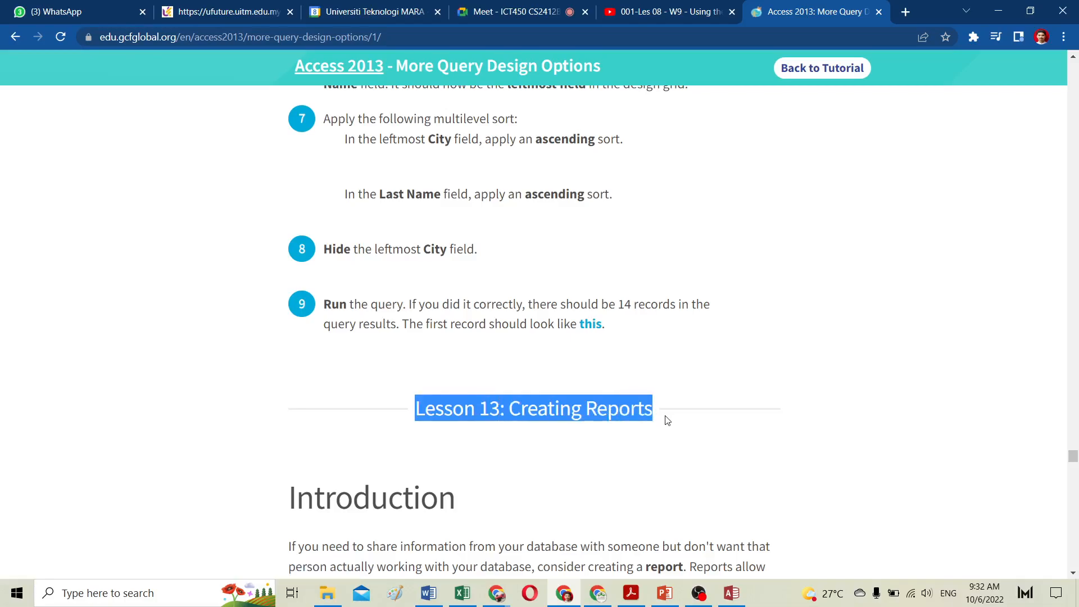
Step: Review the Lab 10 to Lab 12 topics in the SOW PDF, highlighting the Lab 11 and Lab 12 lines
click(632, 593)
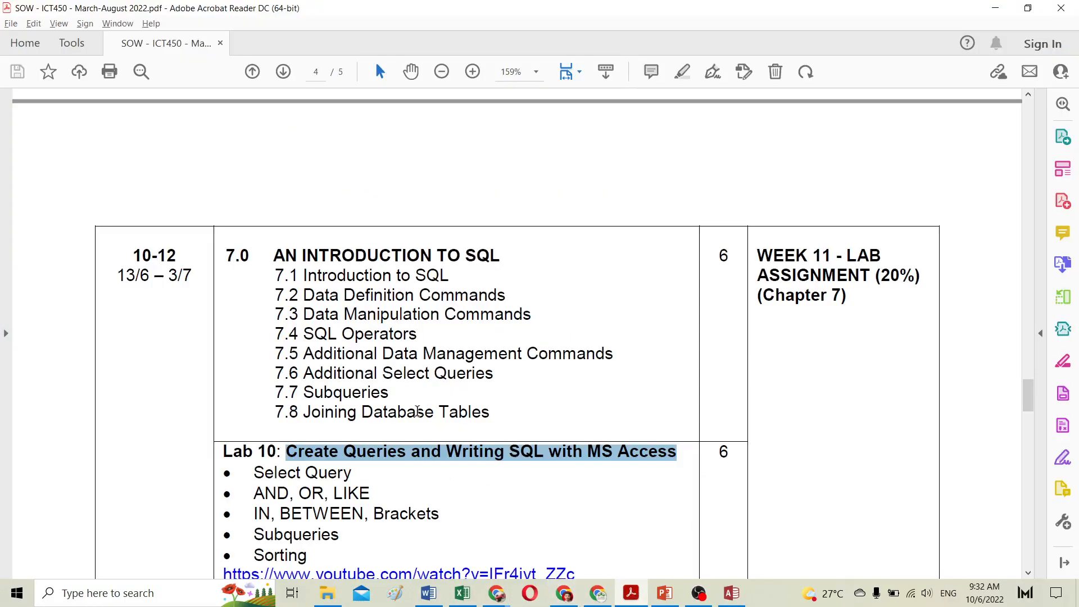
scroll(417, 413, down, 5)
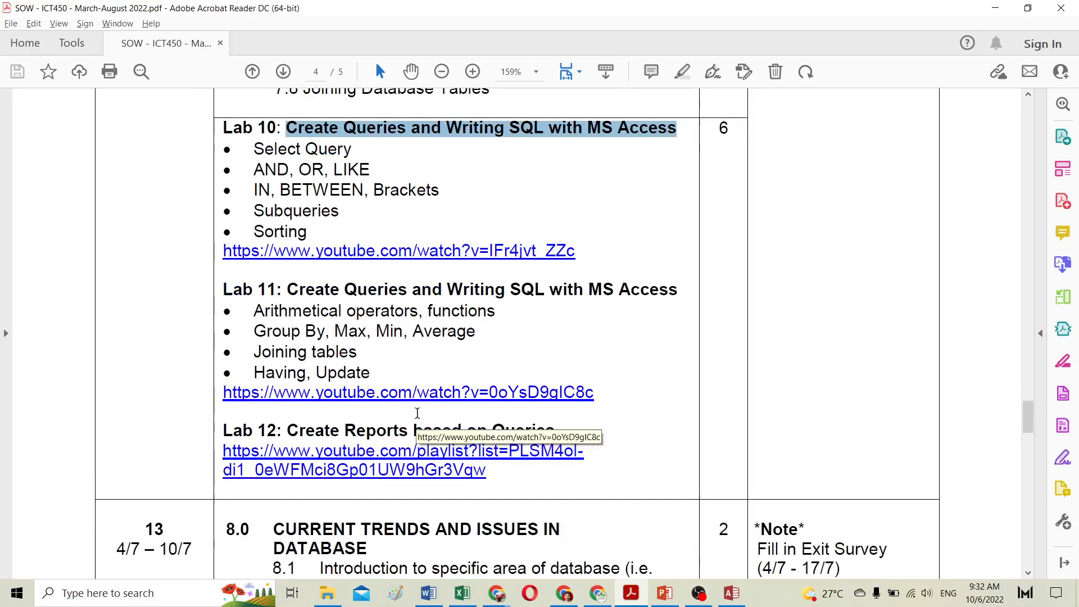
scroll(267, 432, up, 1)
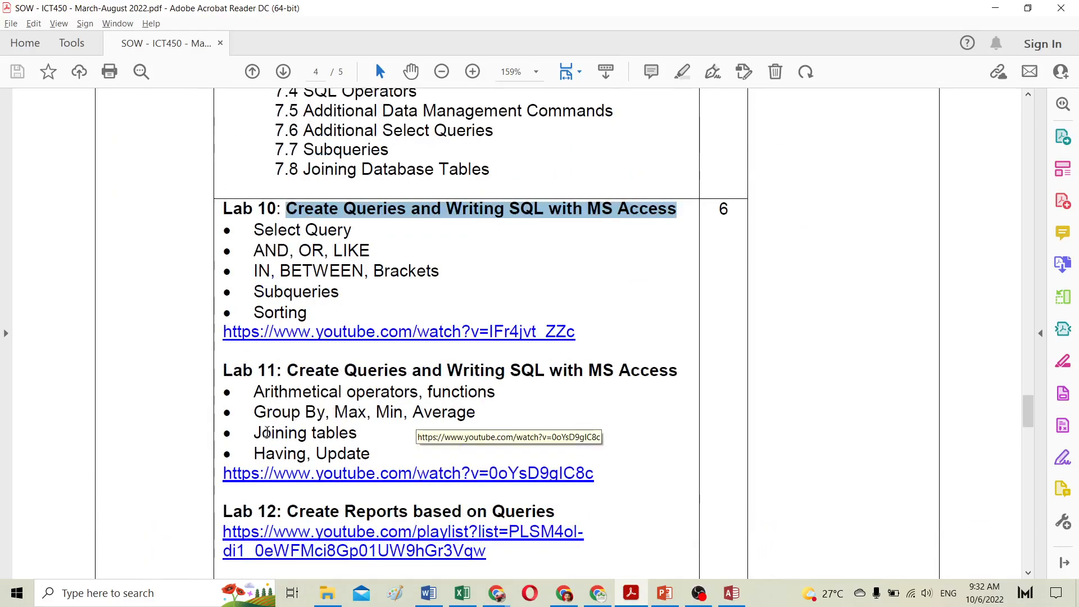
scroll(267, 432, up, 1)
scroll(248, 450, down, 2)
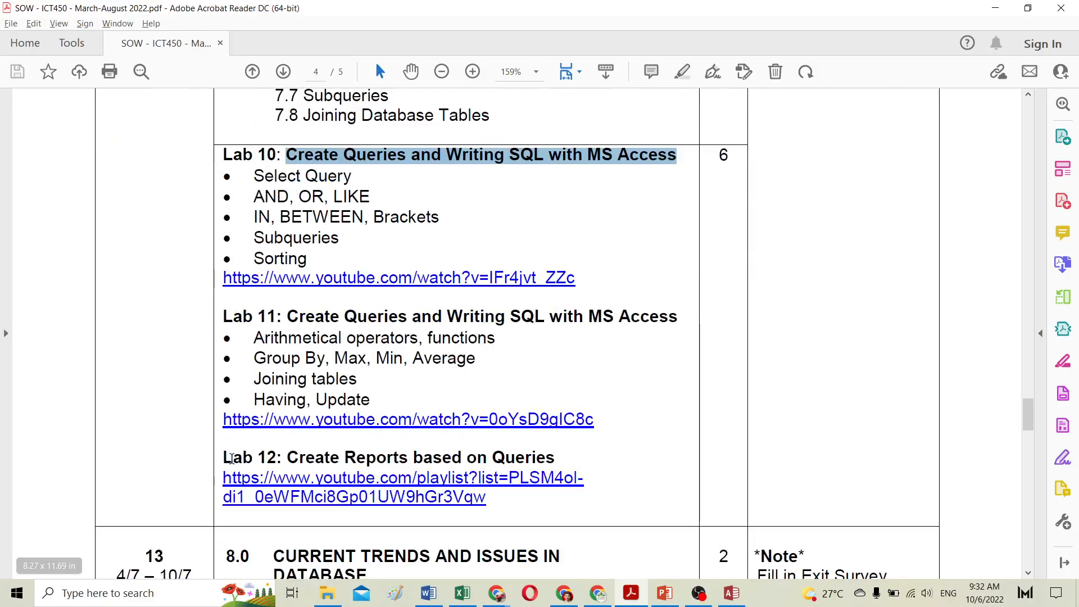
drag(225, 458, 445, 456)
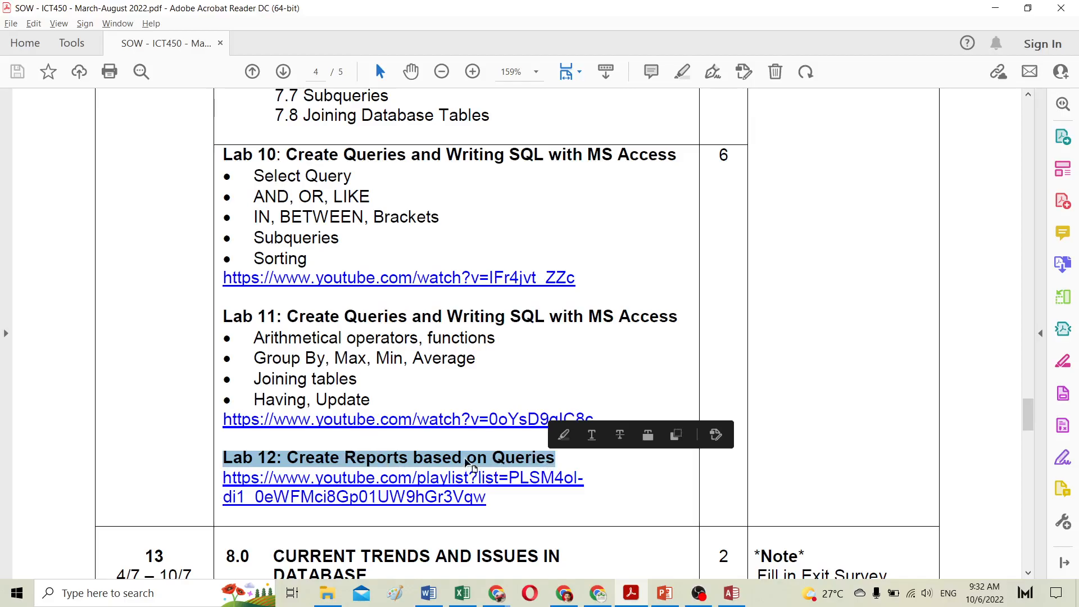
click(304, 339)
drag(251, 362, 476, 361)
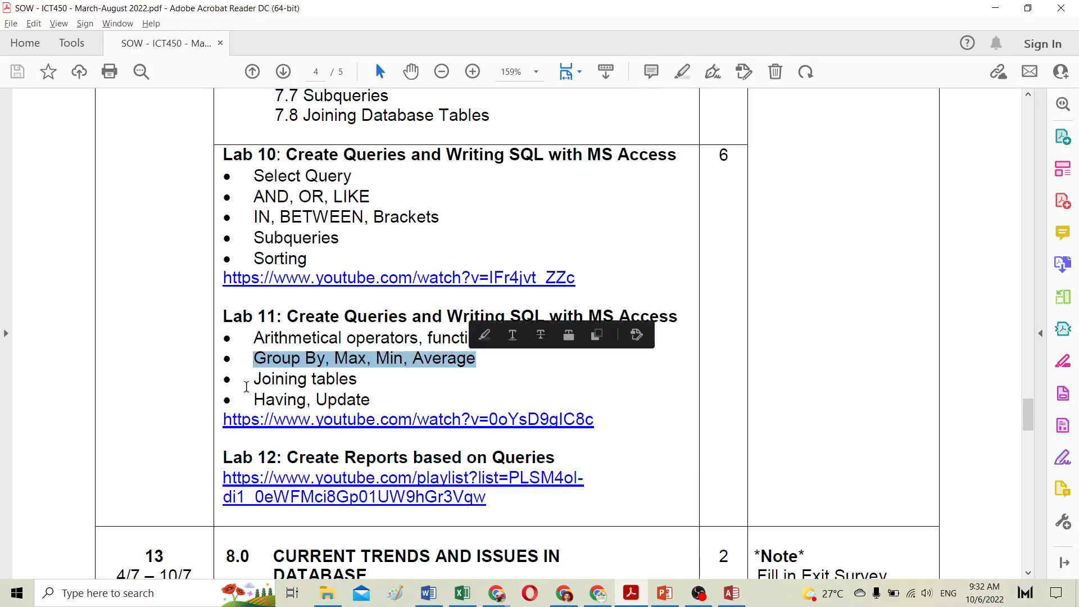
drag(250, 378, 484, 346)
shift+click(375, 403)
click(278, 338)
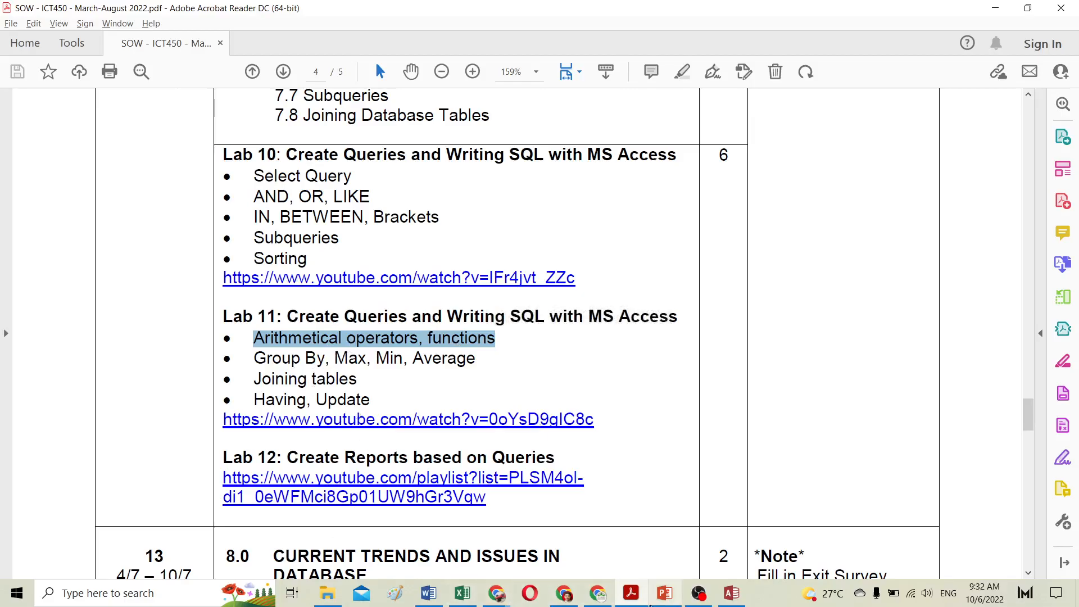
Step: Return to the tutorial page and scroll through the Creating Reports introduction and totals functions
click(667, 596)
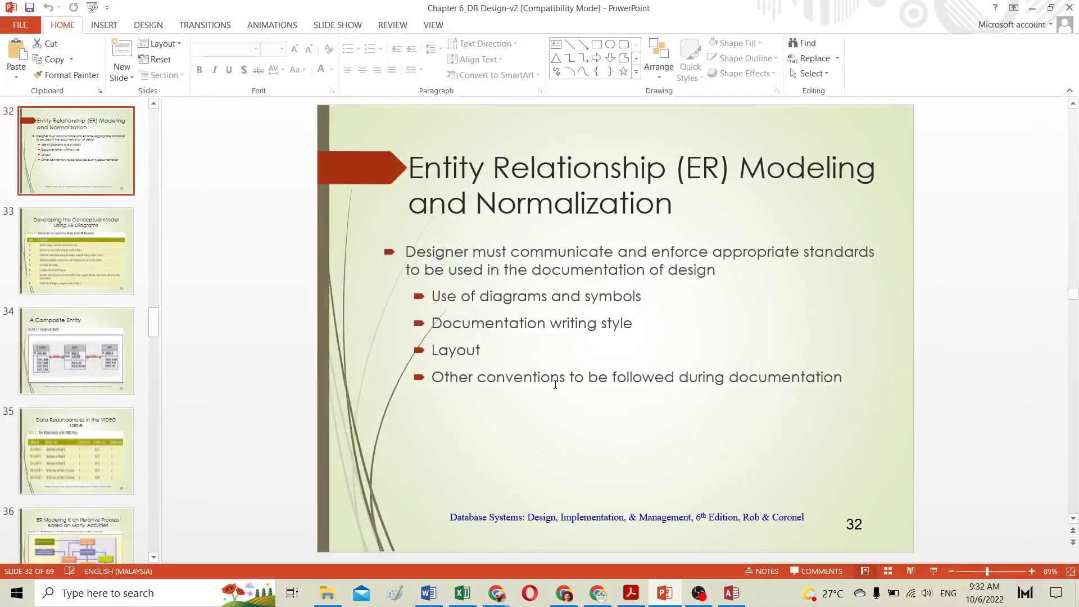
click(567, 596)
scroll(495, 348, down, 2)
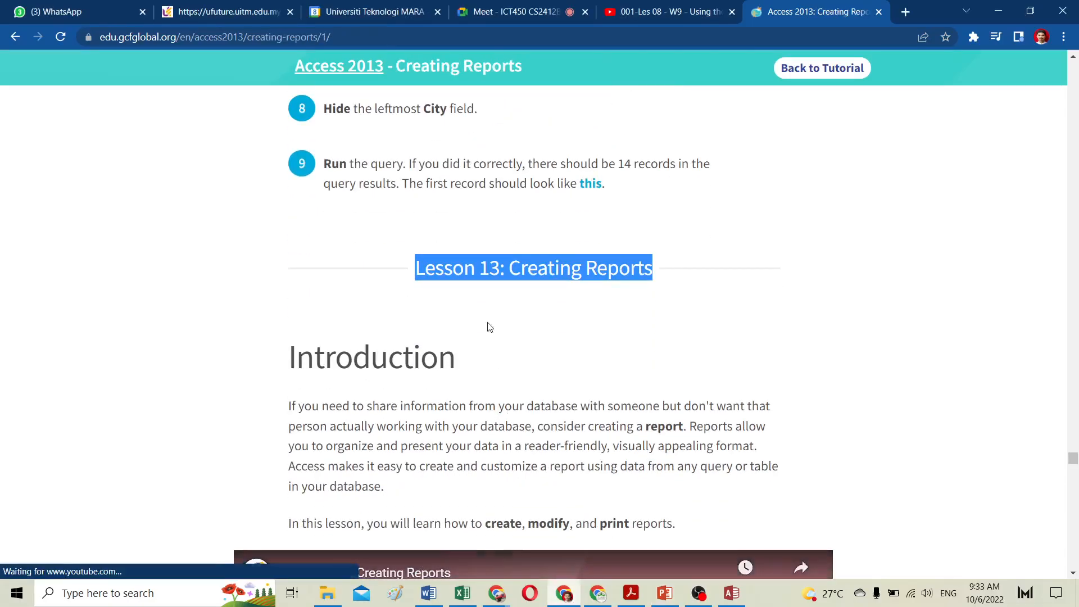
scroll(566, 313, down, 2)
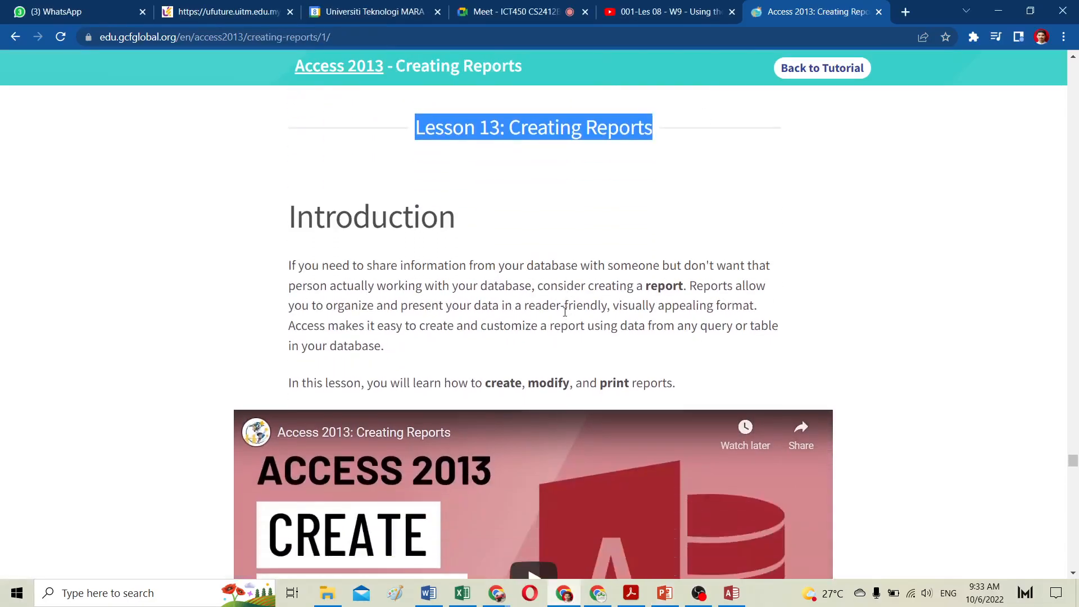
scroll(566, 313, up, 12)
scroll(584, 304, up, 20)
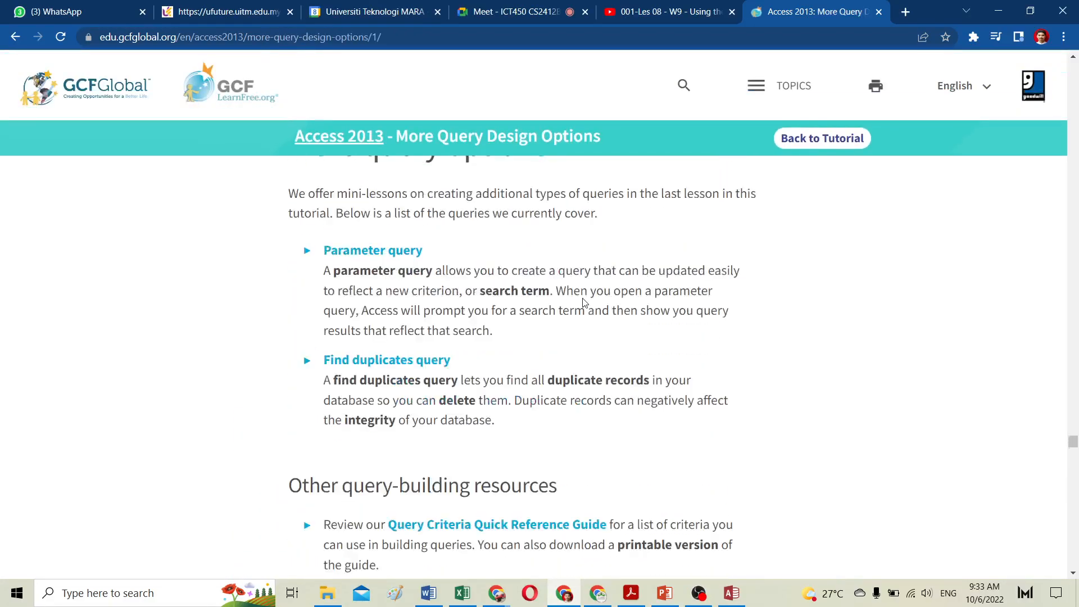
scroll(583, 304, up, 12)
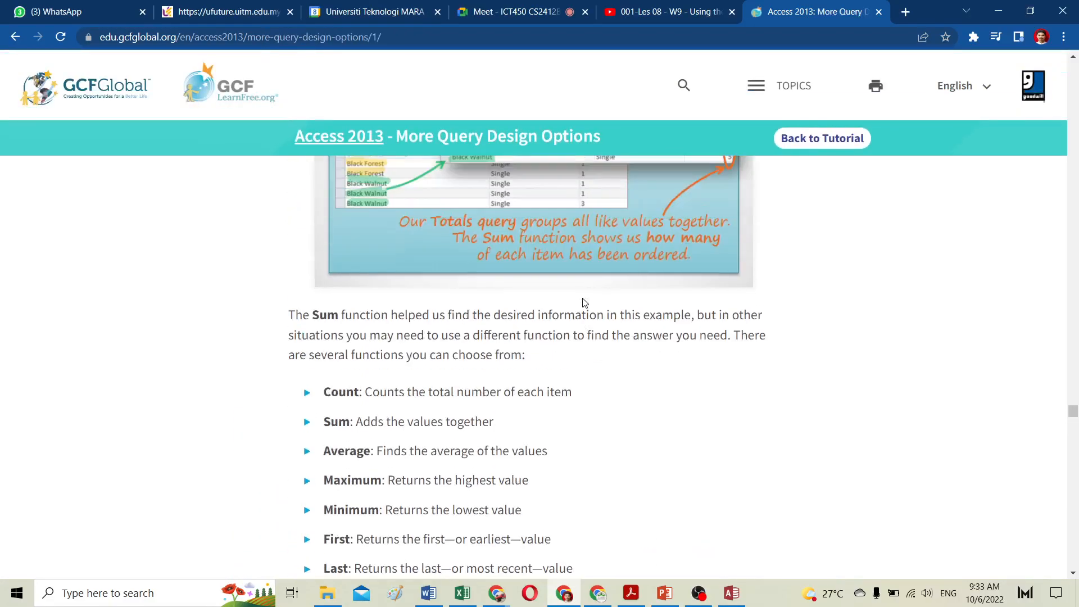
Step: Go back to the Access 2013 tutorial index and browse the query and report lessons
click(507, 12)
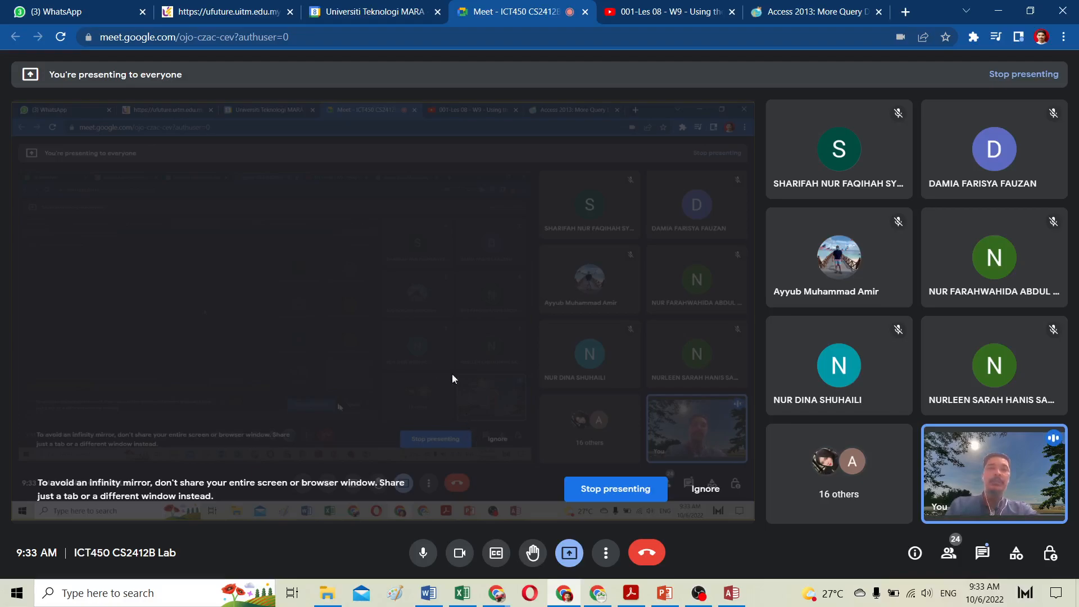
click(819, 12)
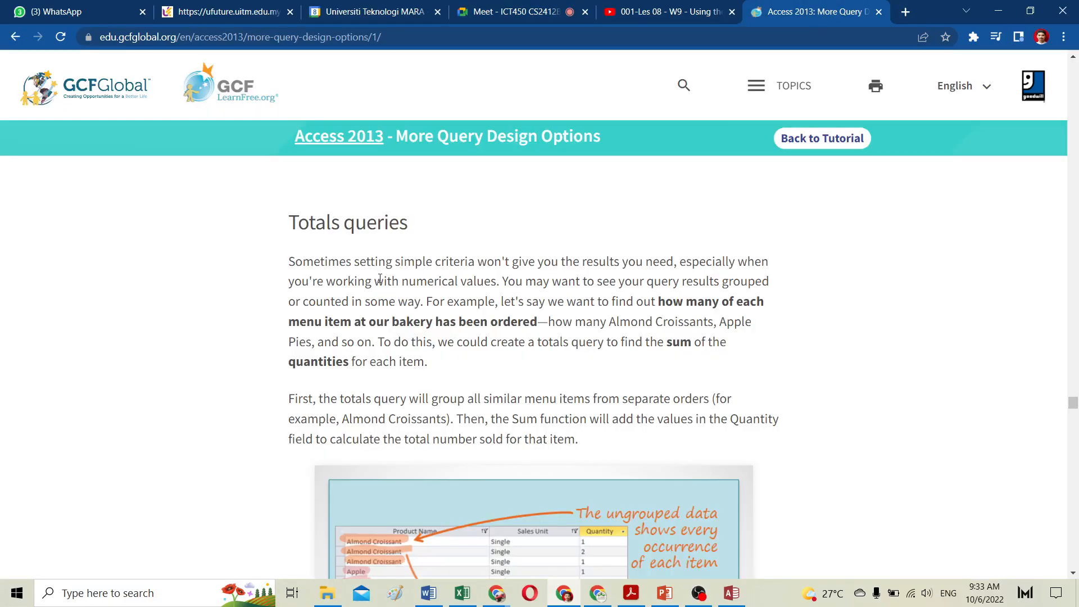
scroll(584, 336, down, 4)
click(822, 68)
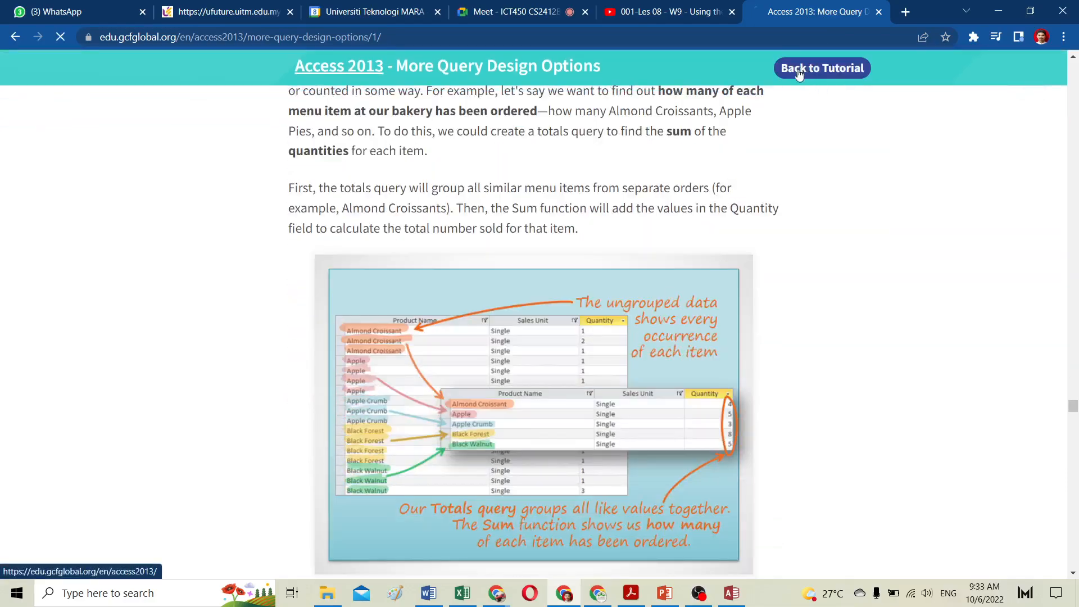
scroll(447, 355, down, 12)
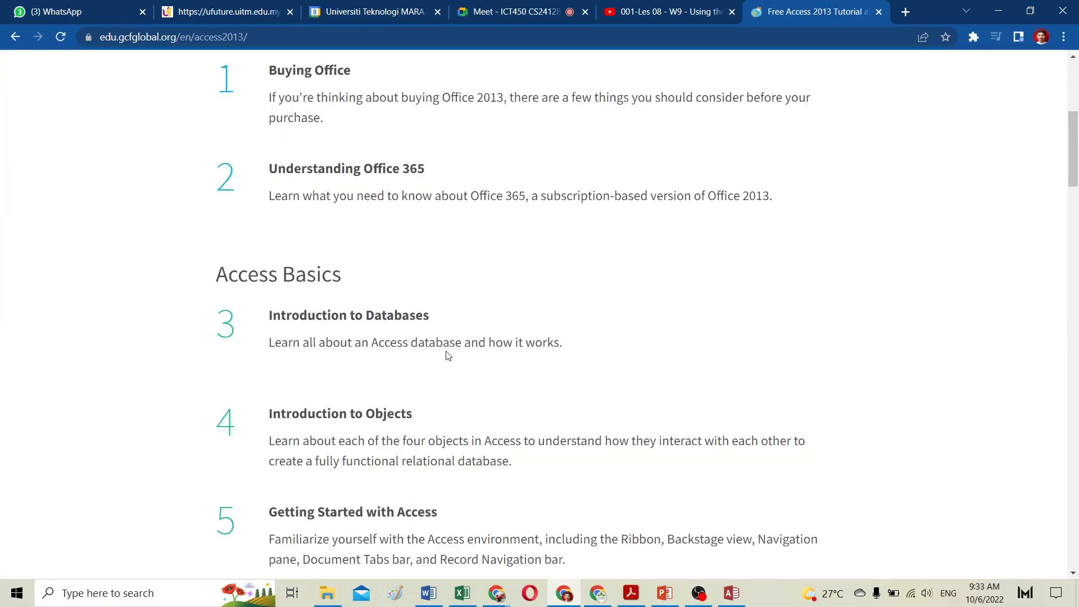
scroll(448, 355, down, 20)
scroll(448, 356, up, 3)
scroll(448, 357, up, 7)
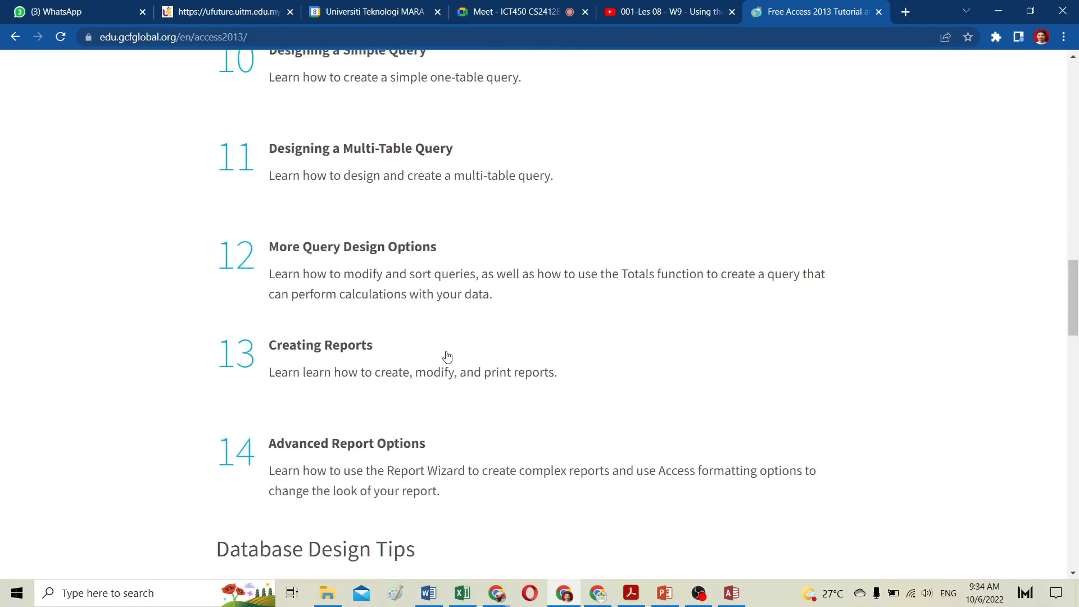
scroll(448, 357, down, 1)
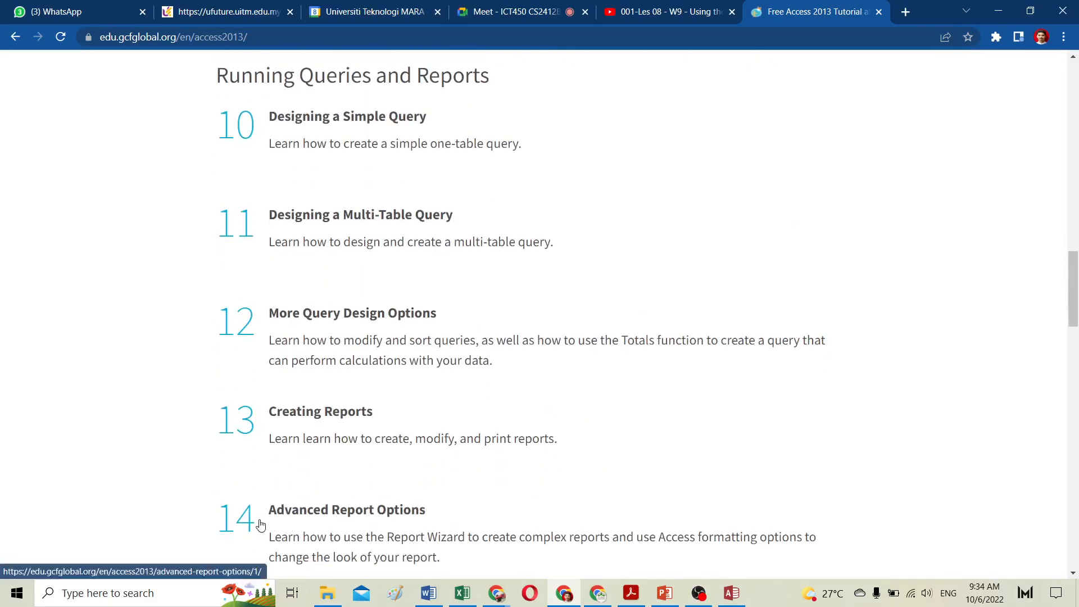
Step: Scroll through the Access 2013 tutorial index, reviewing the report, database design and more Access tasks lessons
scroll(276, 225, down, 4)
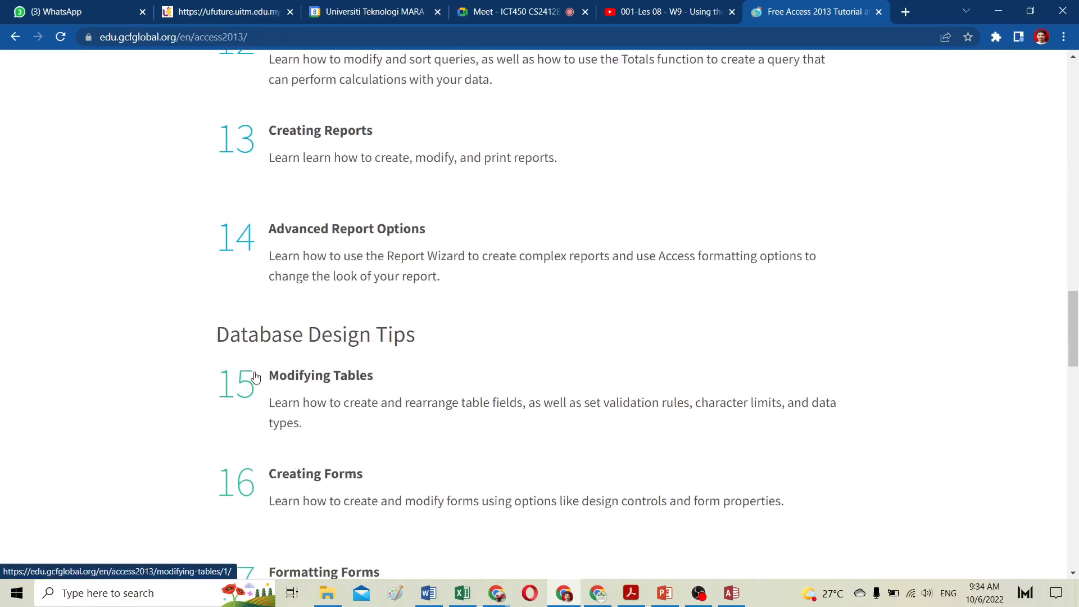
scroll(264, 385, up, 3)
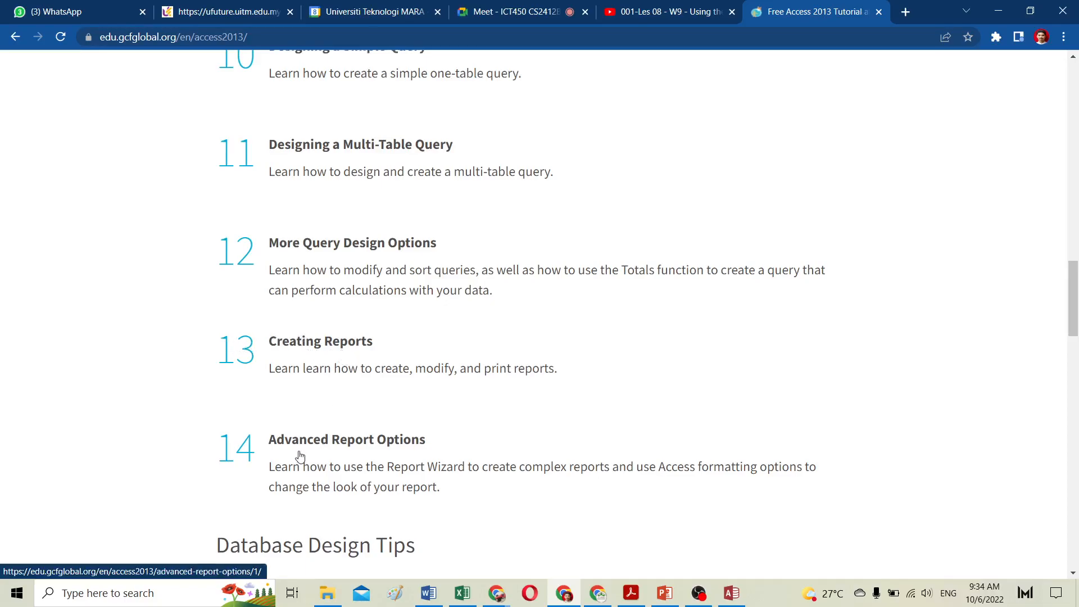
scroll(300, 455, down, 8)
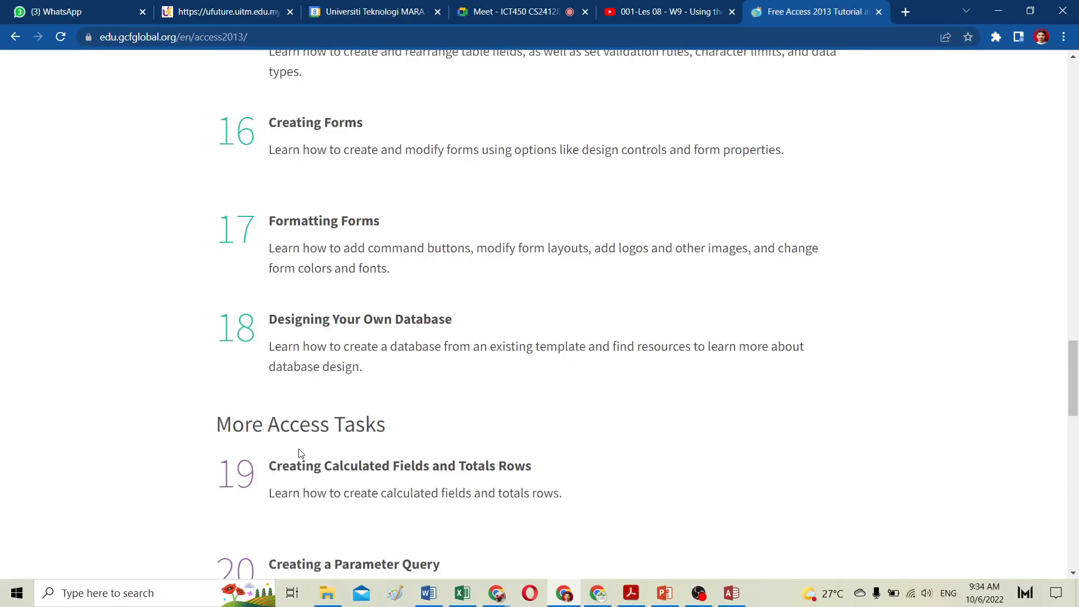
scroll(299, 454, up, 3)
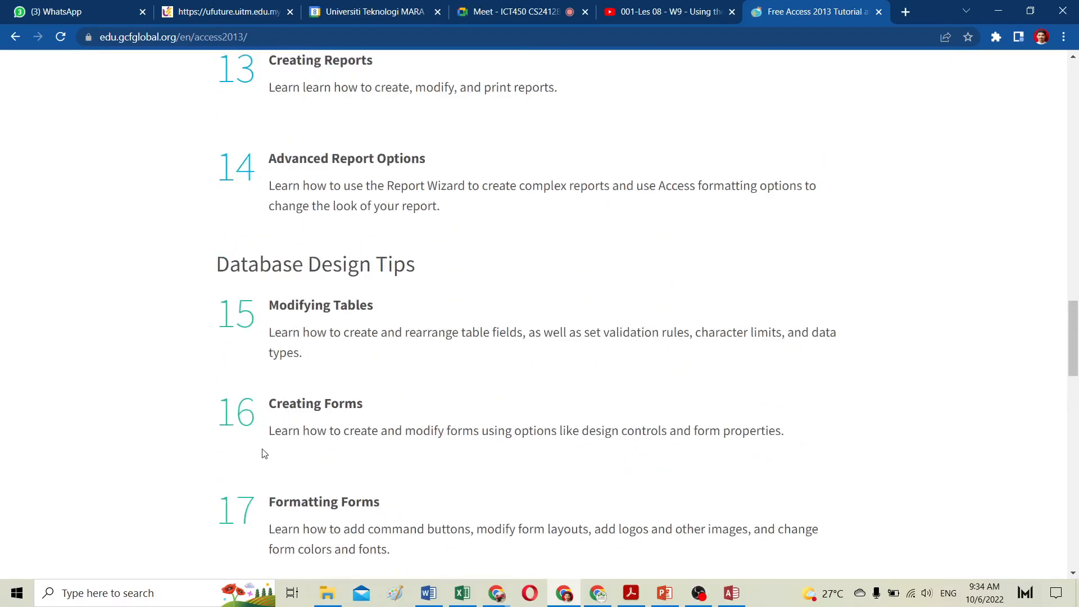
scroll(263, 503, down, 3)
scroll(292, 433, up, 3)
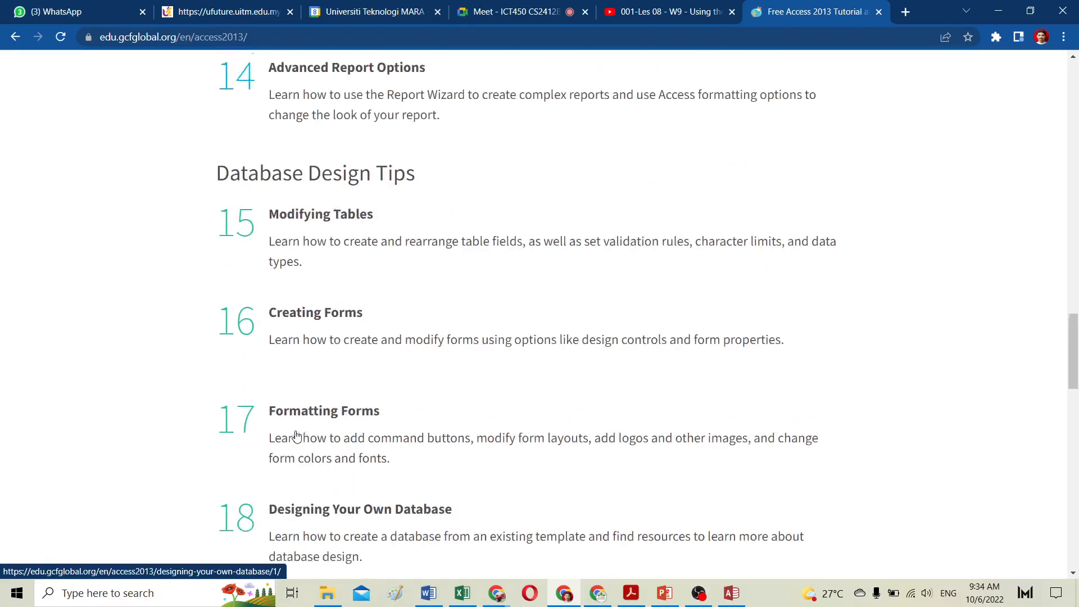
scroll(287, 285, up, 4)
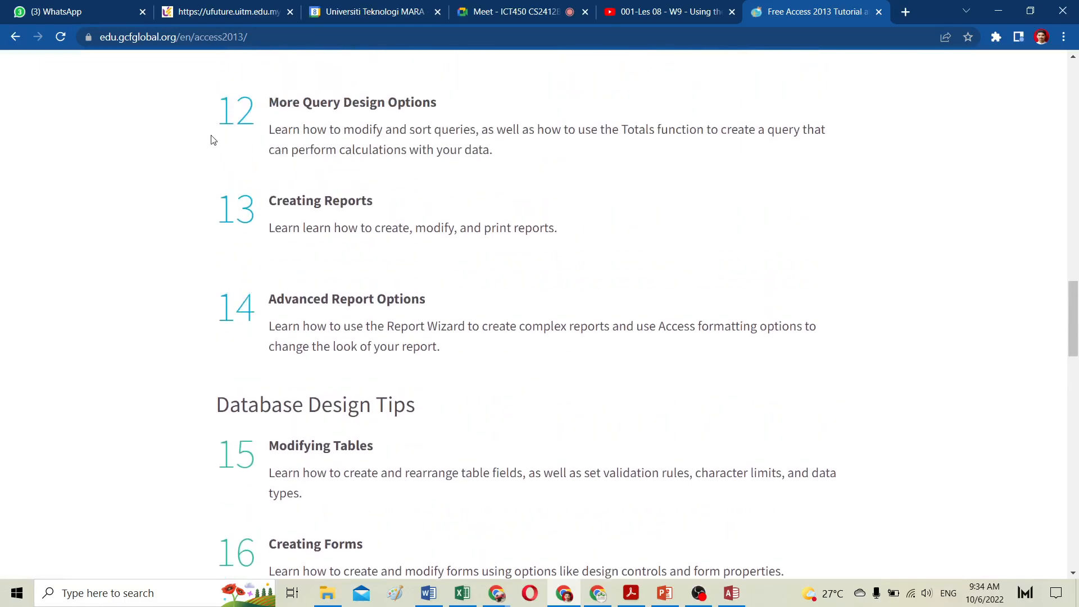
scroll(275, 495, down, 5)
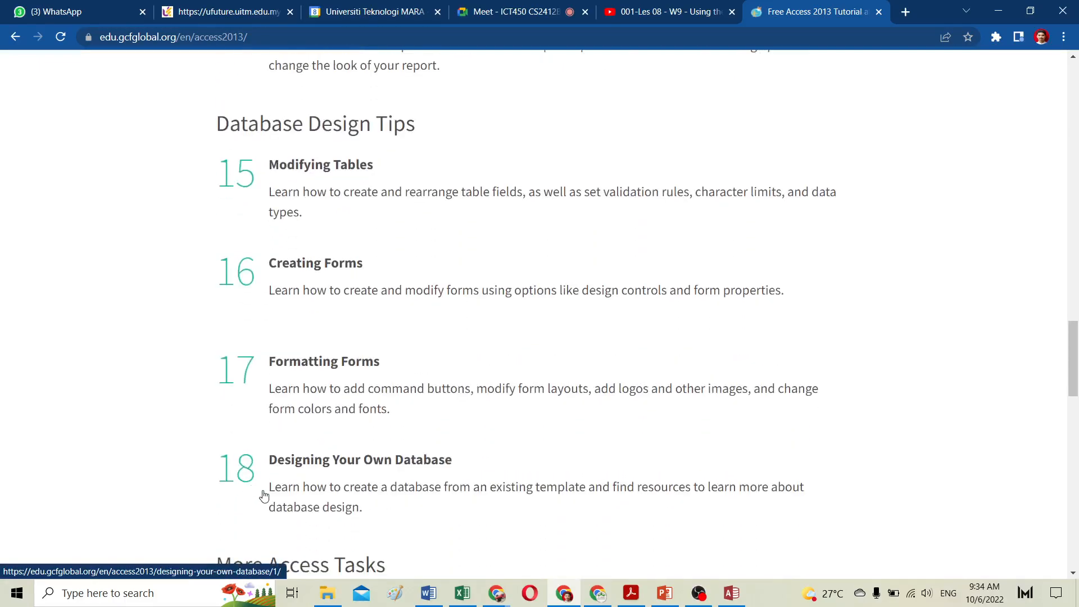
scroll(264, 486, down, 2)
scroll(263, 487, down, 5)
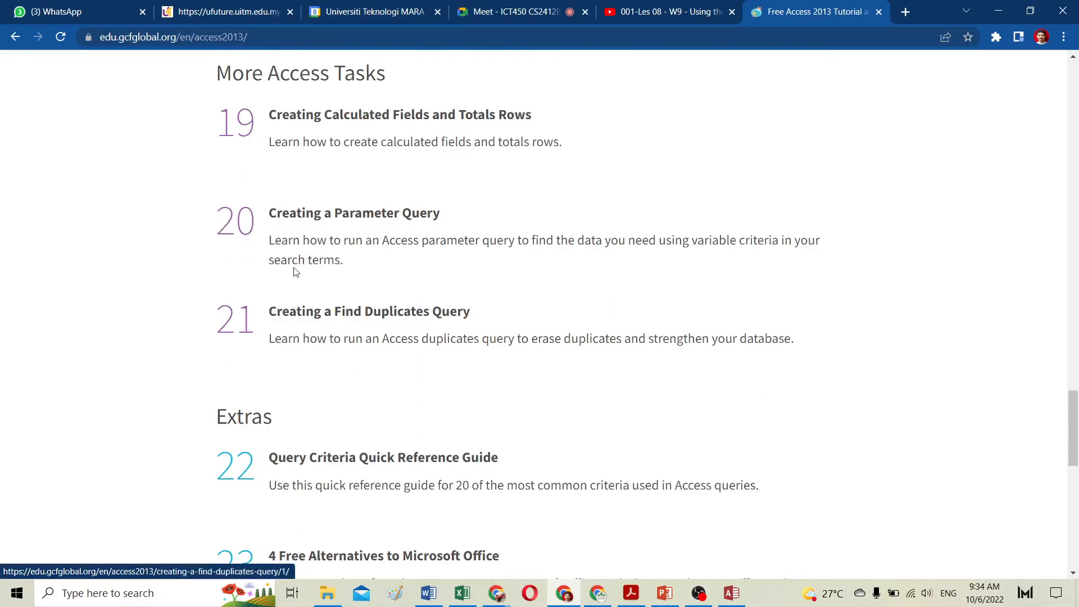
scroll(372, 336, up, 12)
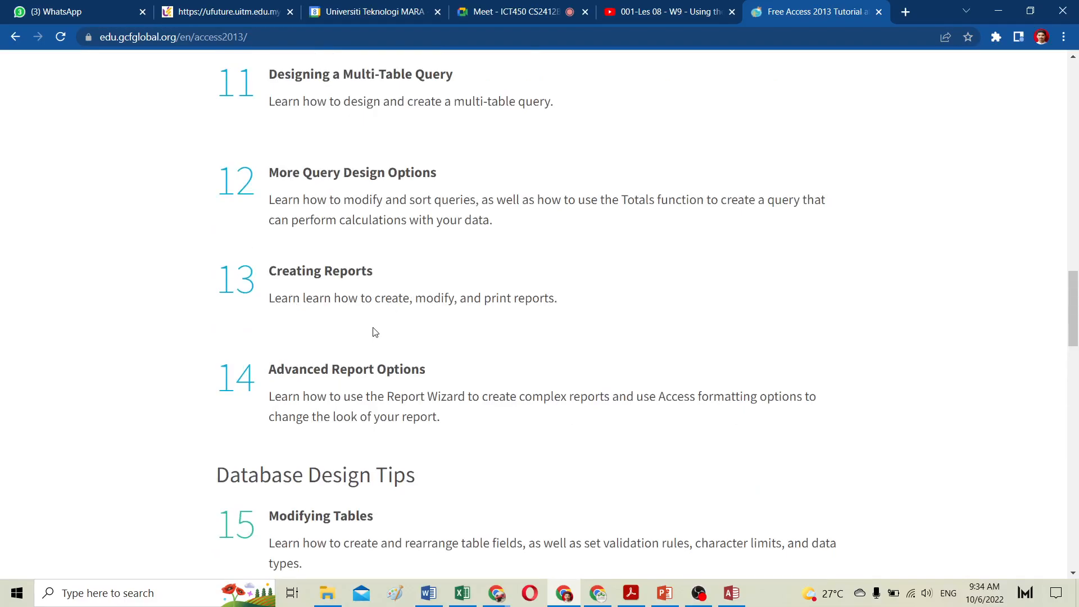
scroll(375, 332, up, 3)
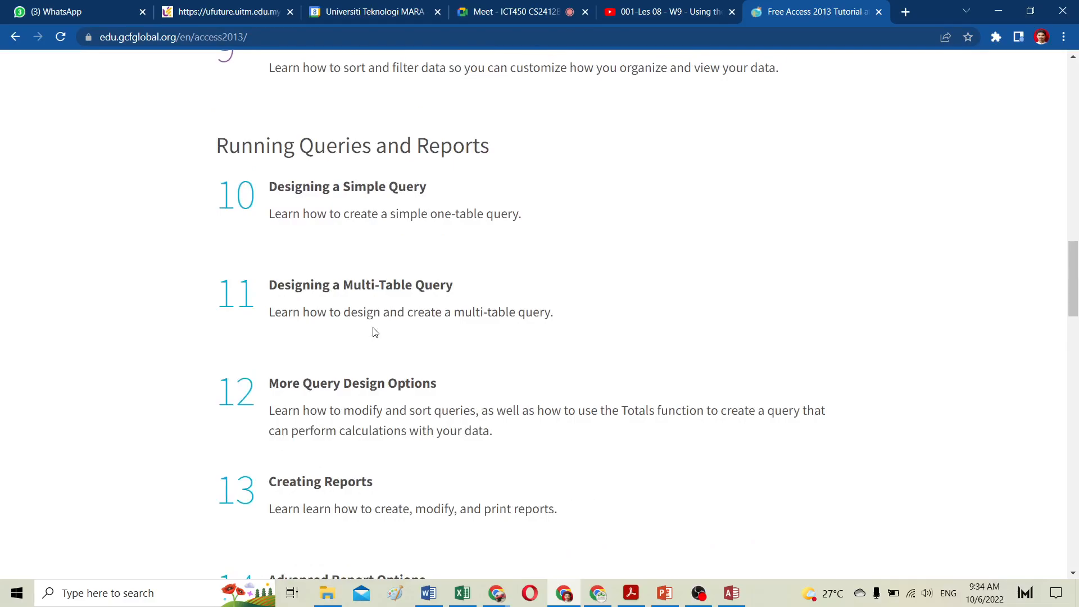
scroll(374, 331, down, 4)
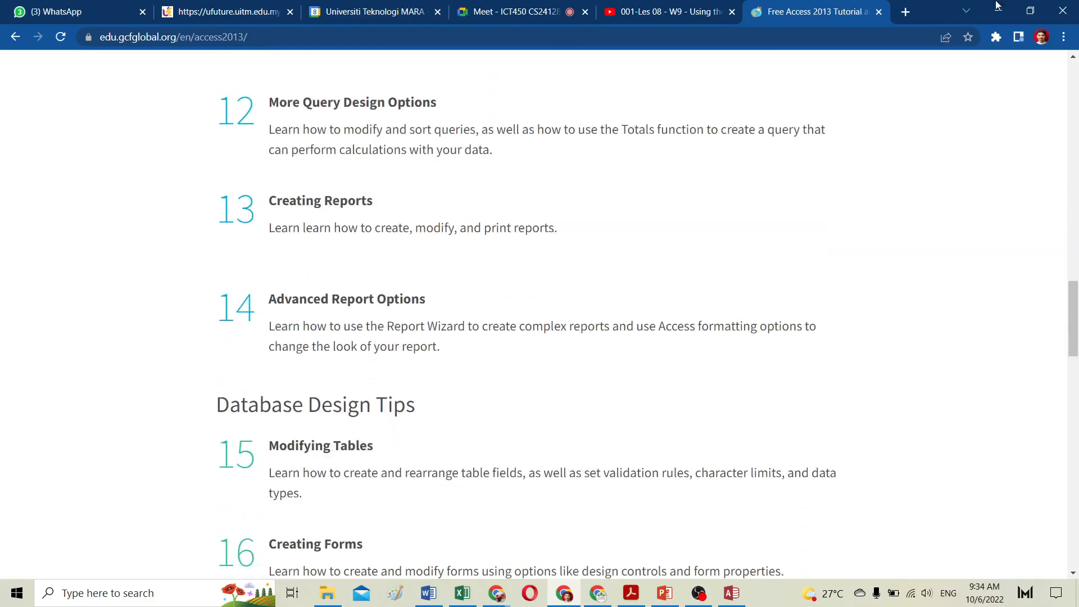
Step: Switch to the Google Meet tab and stop presenting the screen
click(526, 12)
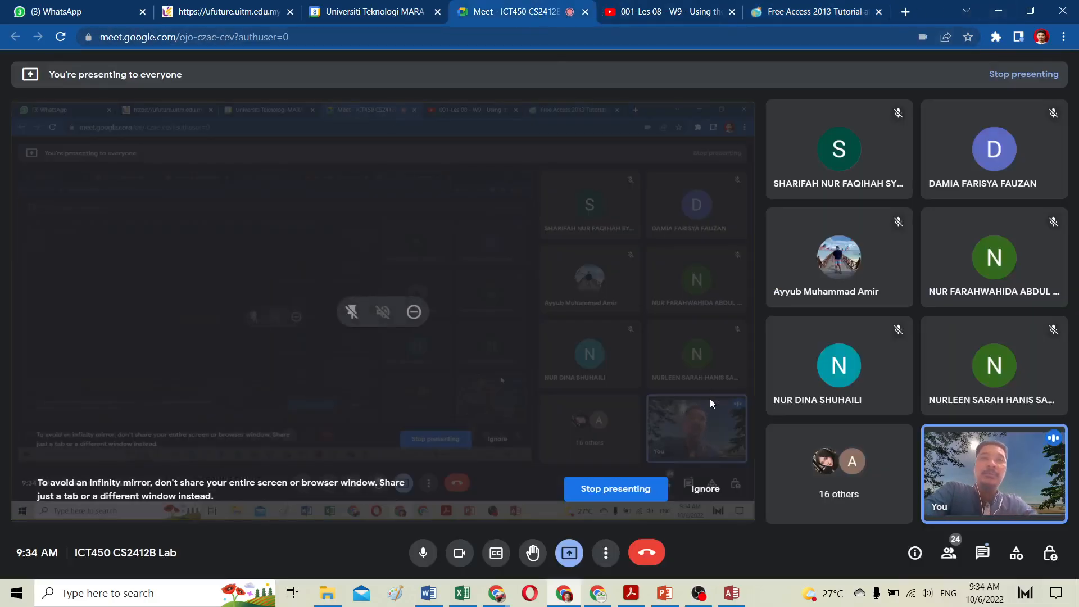
click(590, 489)
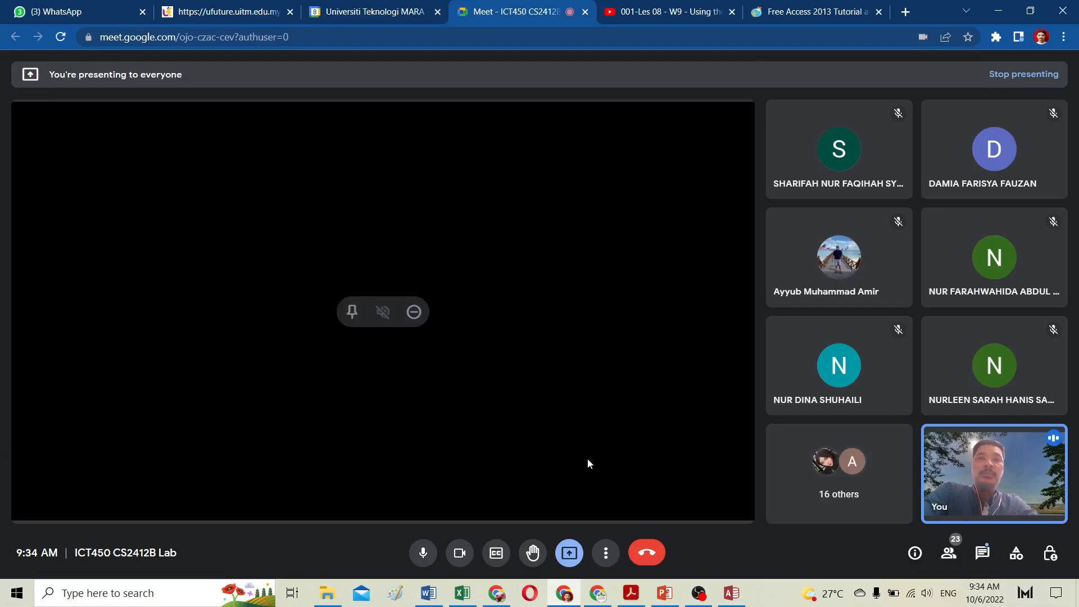